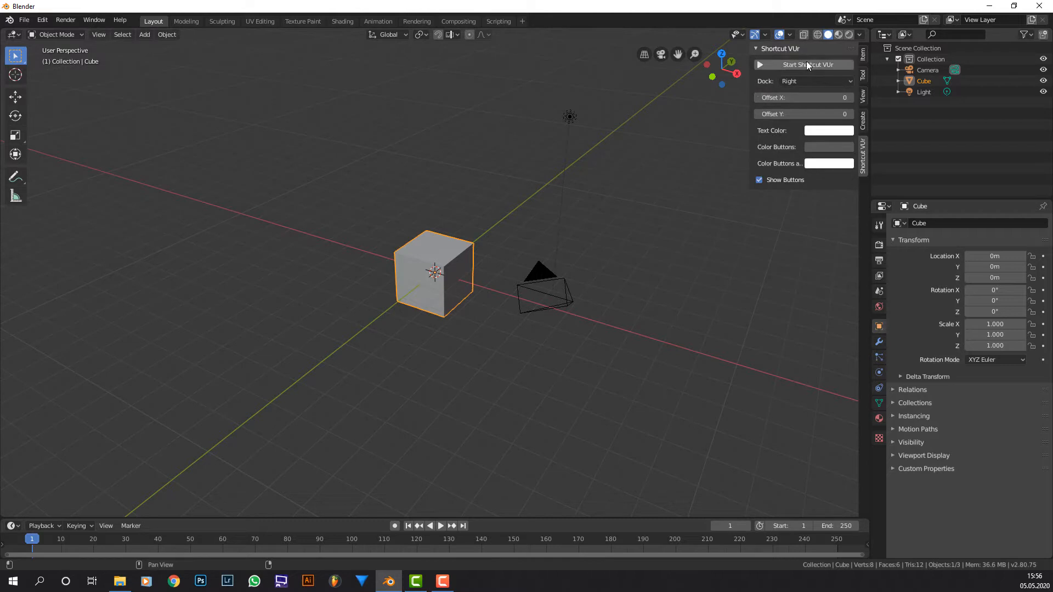
Step: Start the Shortcut VUr input display and try it out in the 3D viewport
left_click(805, 61)
middle_click_drag(788, 425, 489, 267)
left_click(651, 432)
right_click(628, 431)
middle_click_drag(552, 223, 534, 219)
scroll(500, 265, "up", 1)
mouse_move(500, 265)
middle_mouse_down()
mouse_move(550, 252)
mouse_move(489, 258)
middle_mouse_up()
scroll(471, 254, "down", 2)
Step: Delete the default cube and the light from the scene
right_click(451, 259)
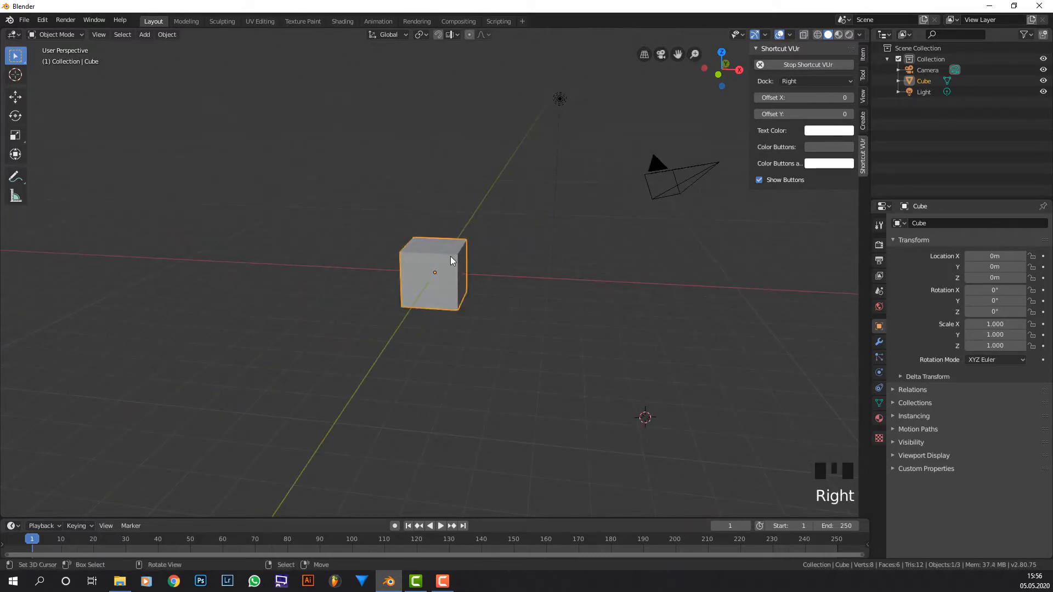
key("x")
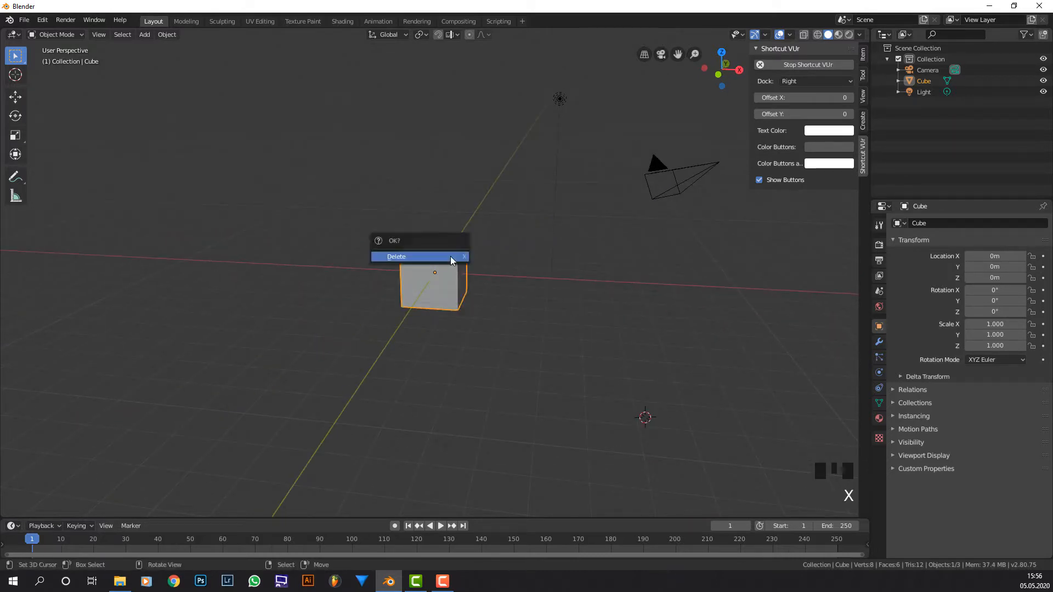
left_click(451, 257)
middle_click_drag(472, 253, 536, 118)
right_click(544, 108)
key("x")
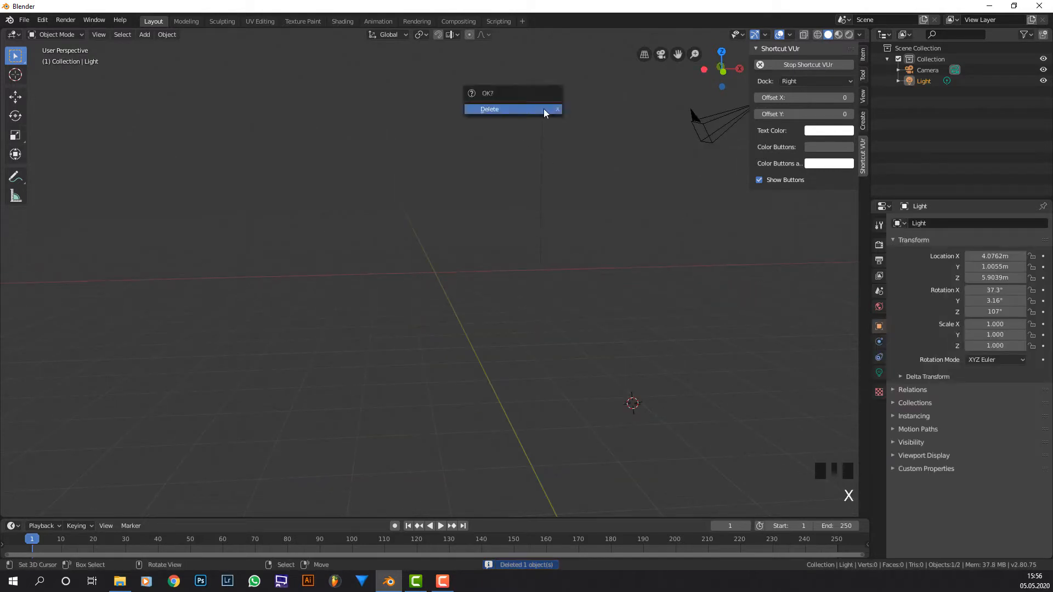
left_click(544, 108)
Step: Clear the camera's rotation and location so it sits at the world origin
middle_click_drag(545, 155, 526, 191)
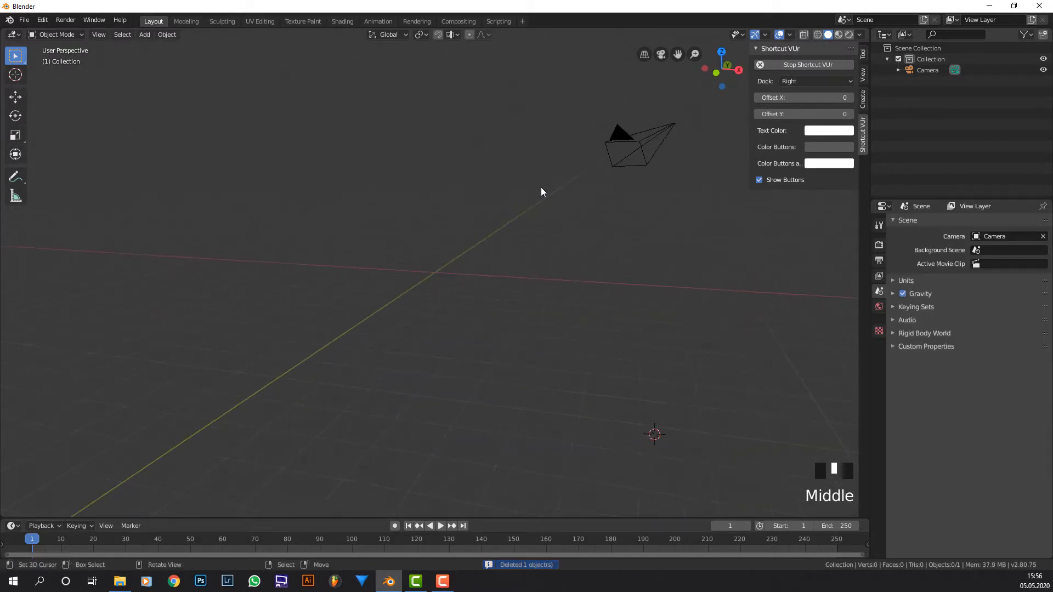
right_click(638, 158)
right_click(639, 158)
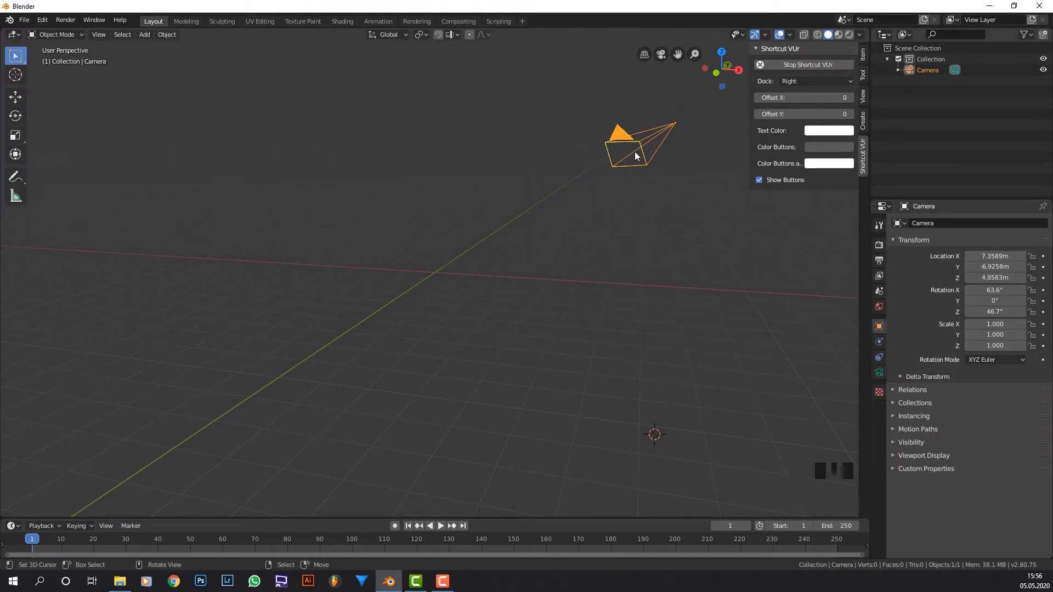
key("alt+r")
key("alt+g")
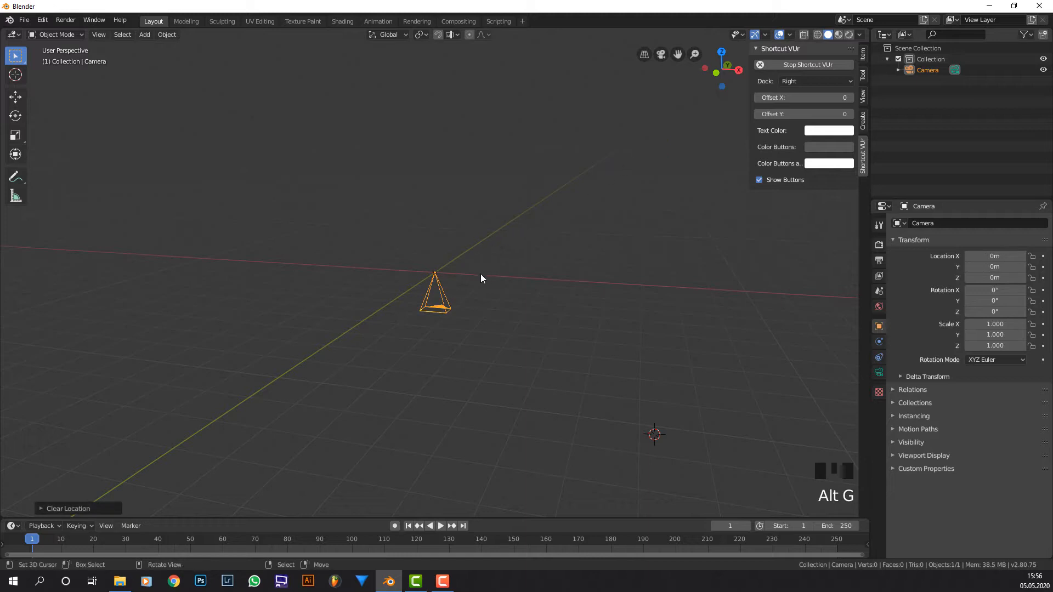
Step: Rotate the camera 90° about the global X axis
middle_click_drag(538, 256, 470, 289)
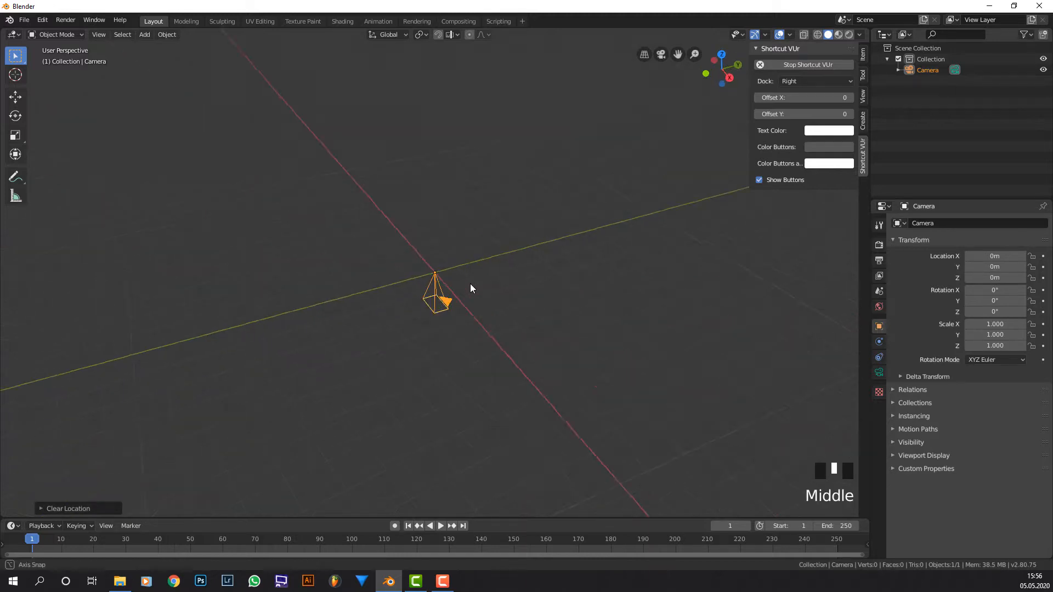
scroll(470, 288, "up", 1)
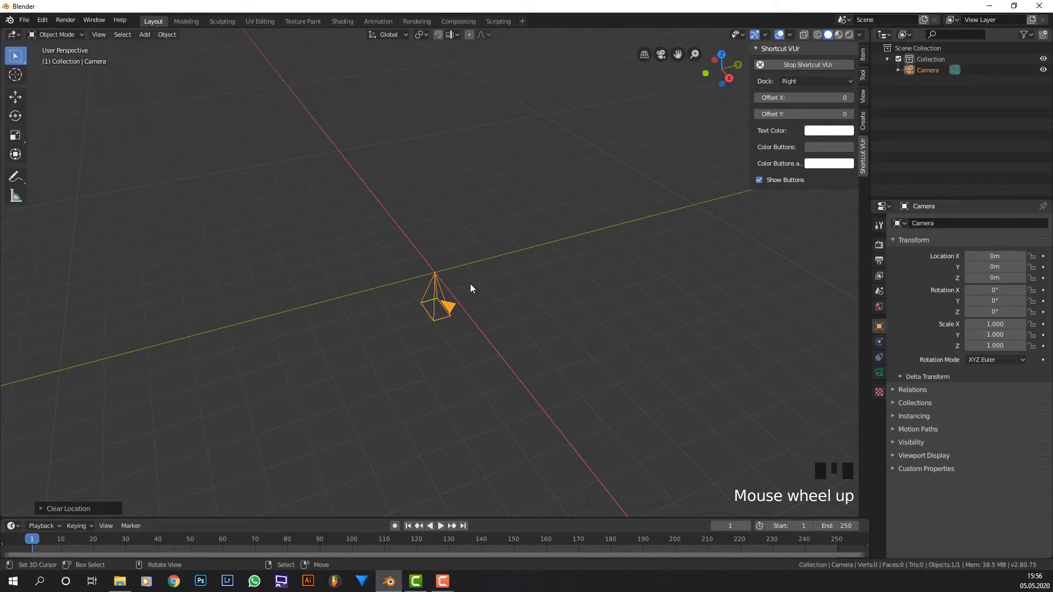
key("r")
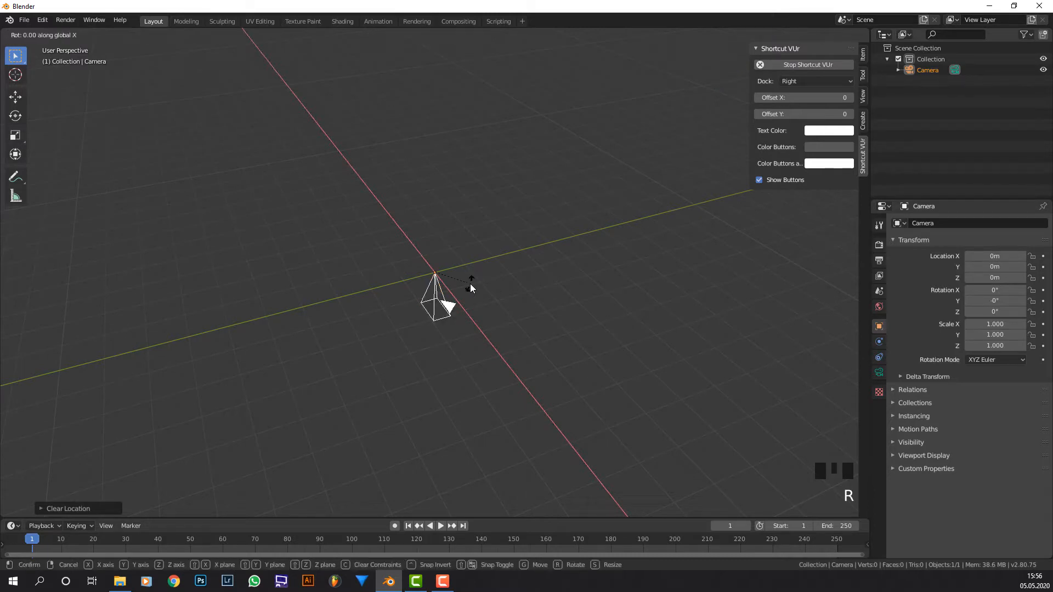
type("90")
key("Return")
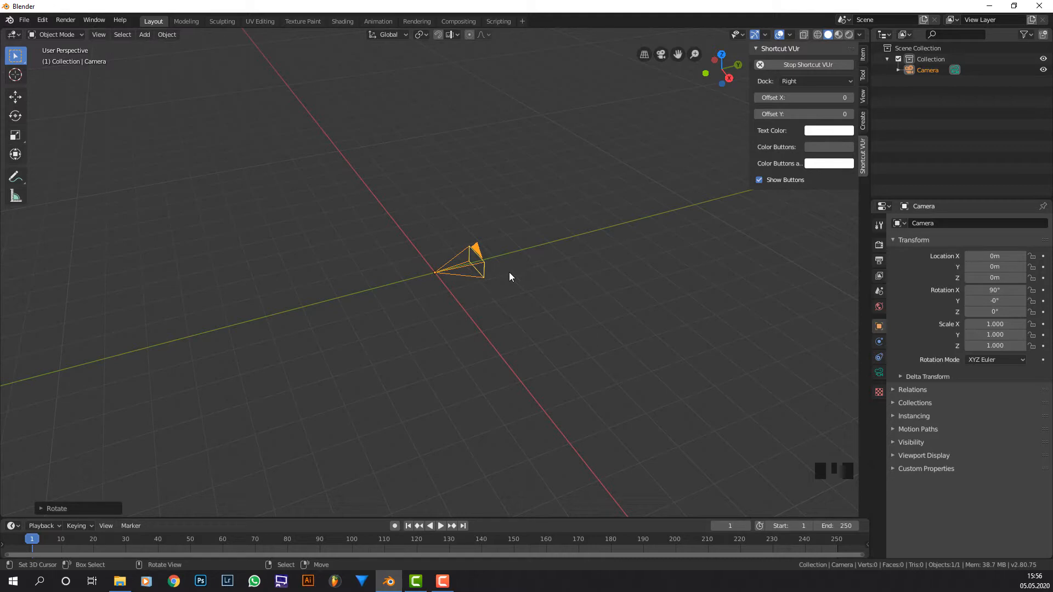
Step: Move the camera back along the global Y axis to about -4.78 m
key("g")
key("y")
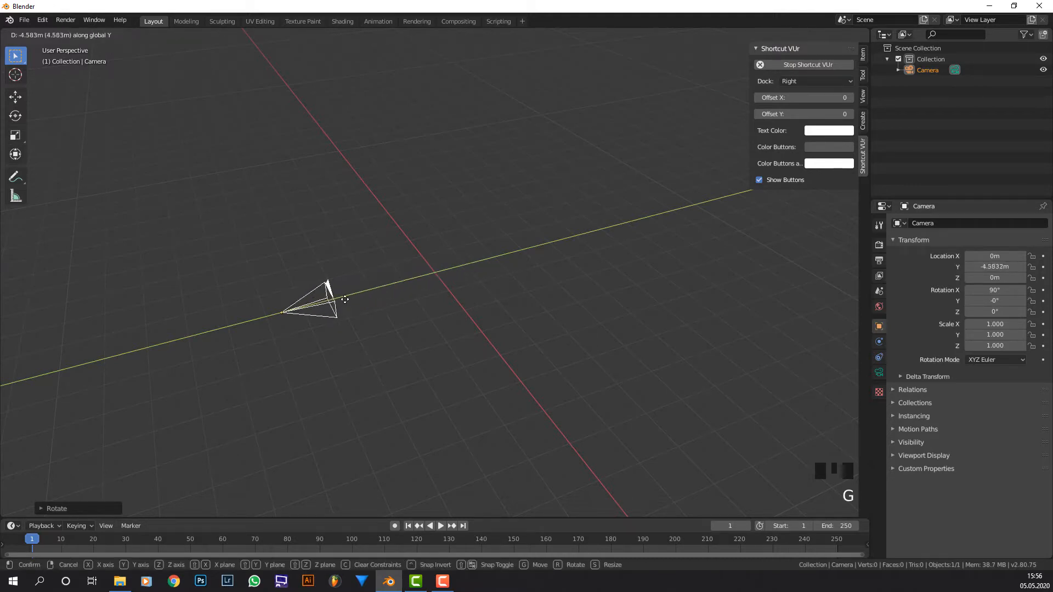
left_click(344, 301)
middle_click_drag(413, 271, 310, 349)
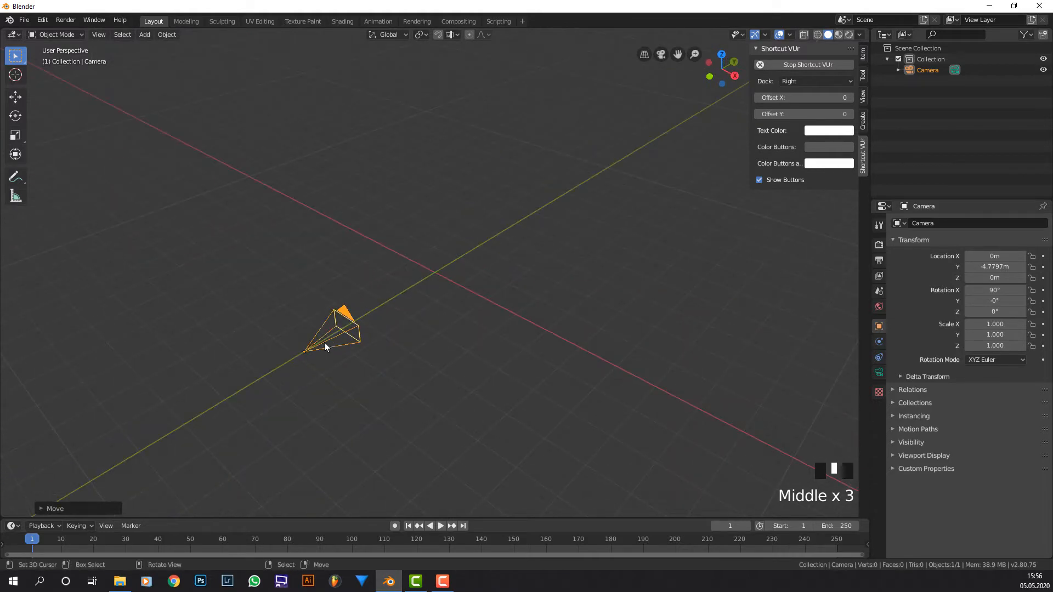
middle_click_drag(374, 311, 420, 278)
Step: Snap the 3D cursor to the world origin
left_click(636, 347)
middle_click_drag(492, 291, 584, 348)
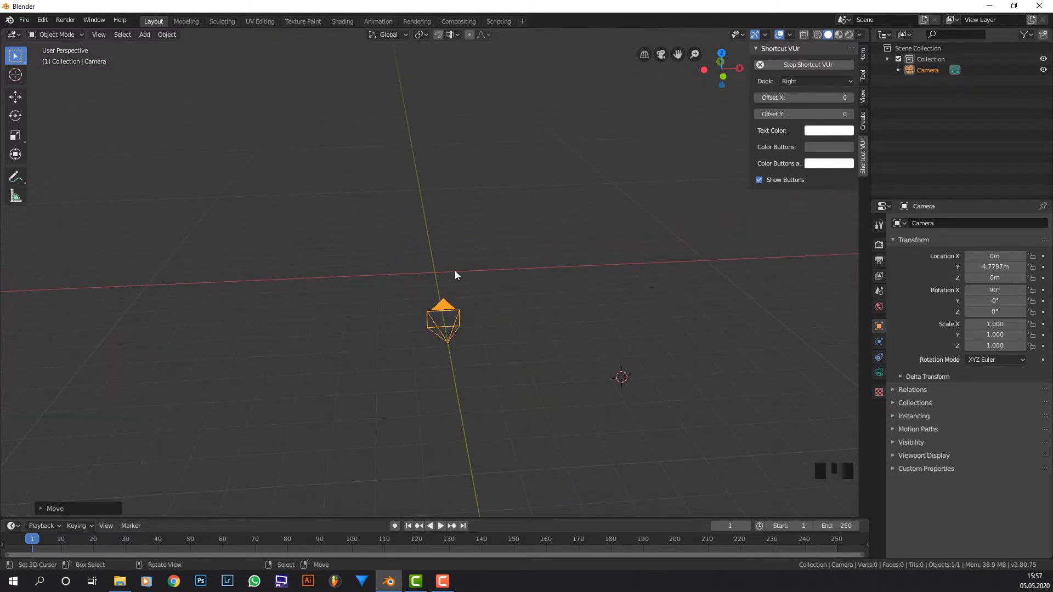
key("shift+s")
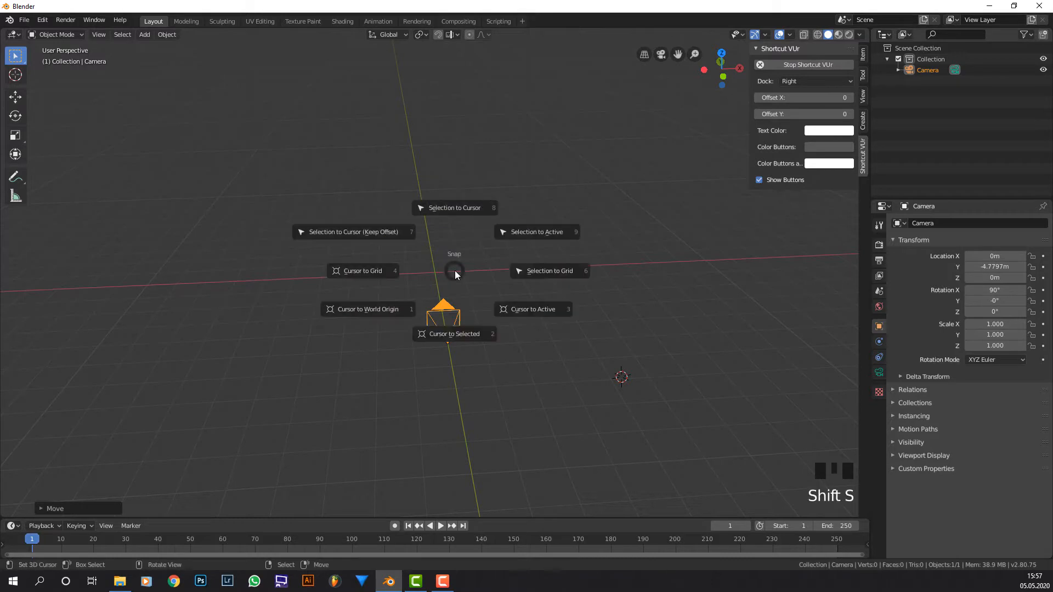
left_click(391, 314)
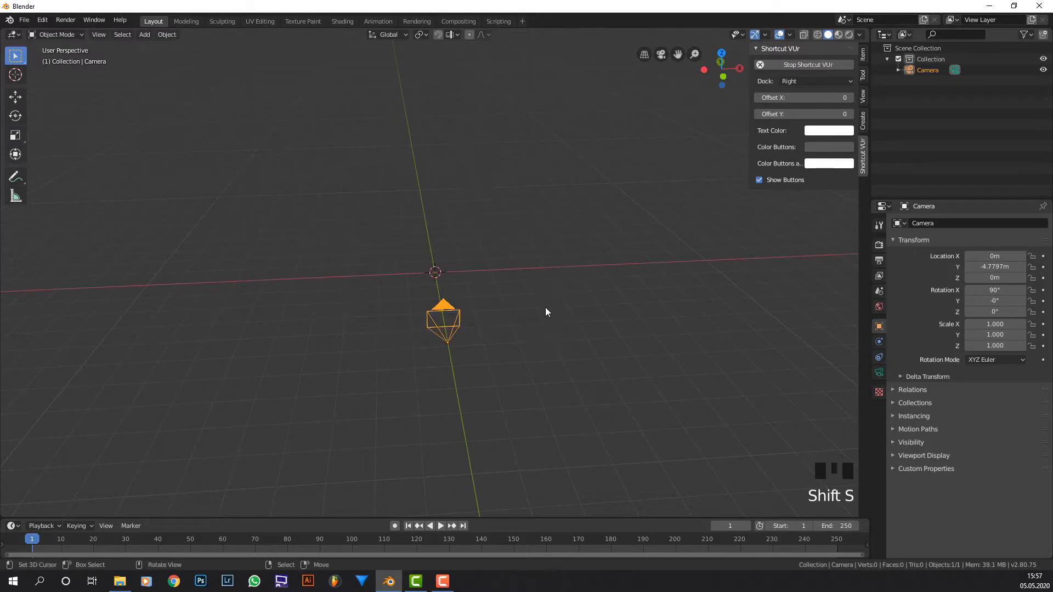
middle_click_drag(545, 309, 518, 294)
scroll(518, 295, "up", 3)
middle_click_drag(427, 294, 452, 295)
scroll(453, 295, "up", 2)
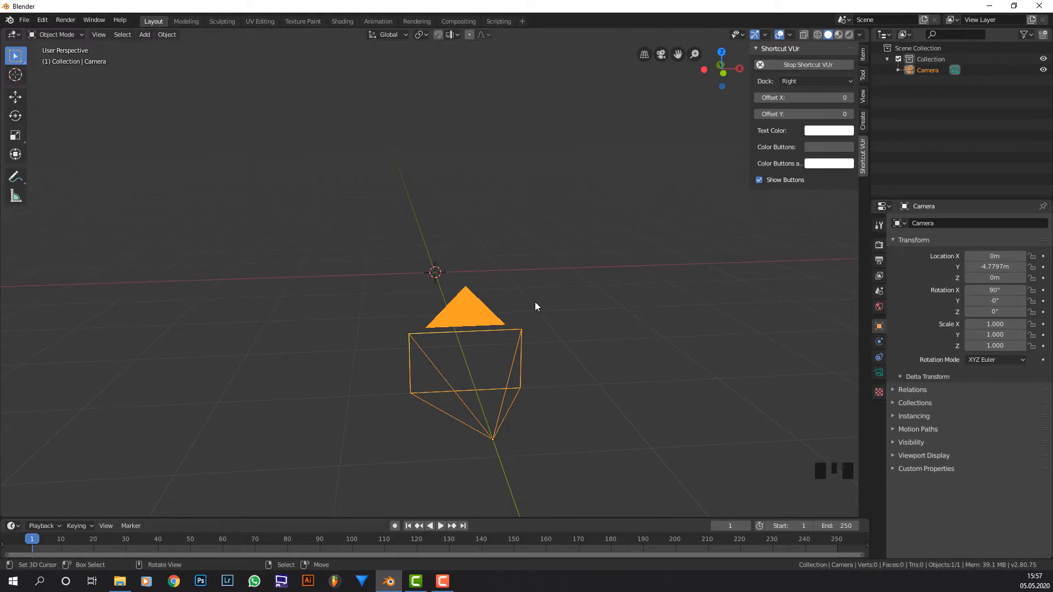
middle_click_drag(535, 303, 434, 302)
scroll(530, 295, "down", 2)
middle_click_drag(530, 296, 476, 305)
scroll(440, 313, "up", 2)
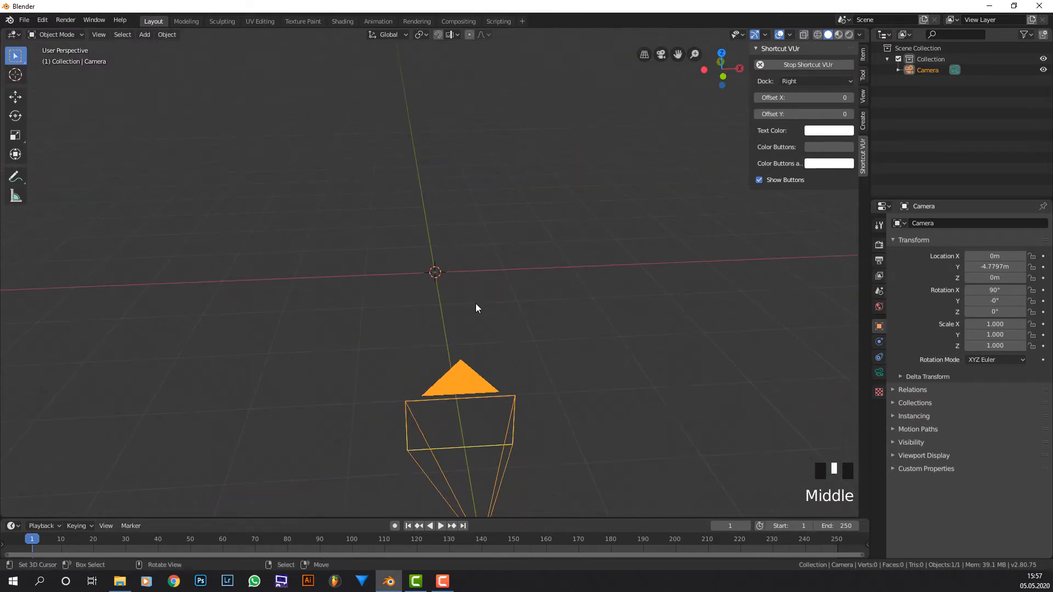
key("shift+a")
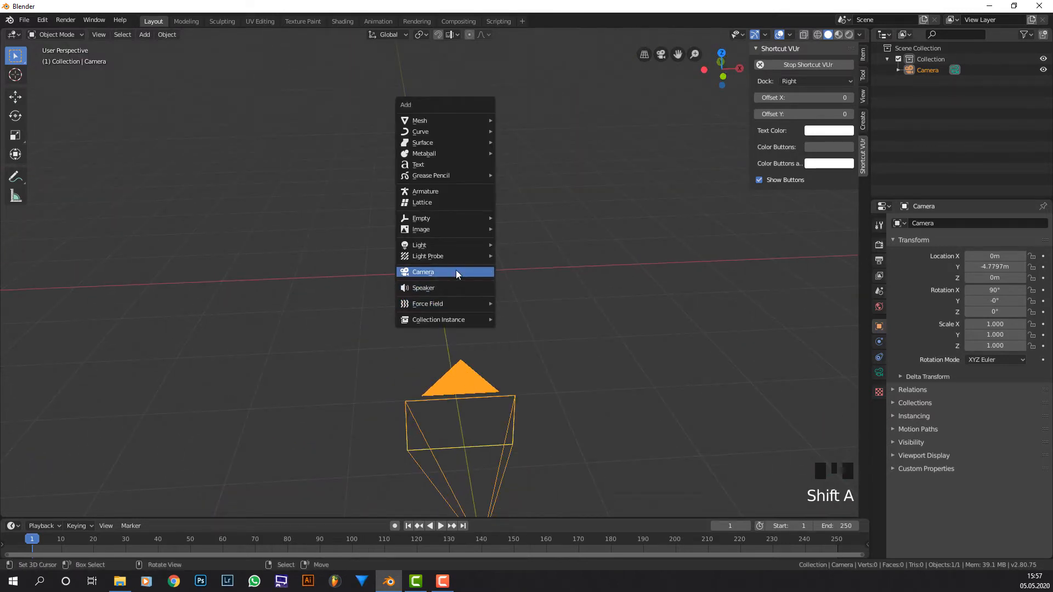
mouse_move(430, 230)
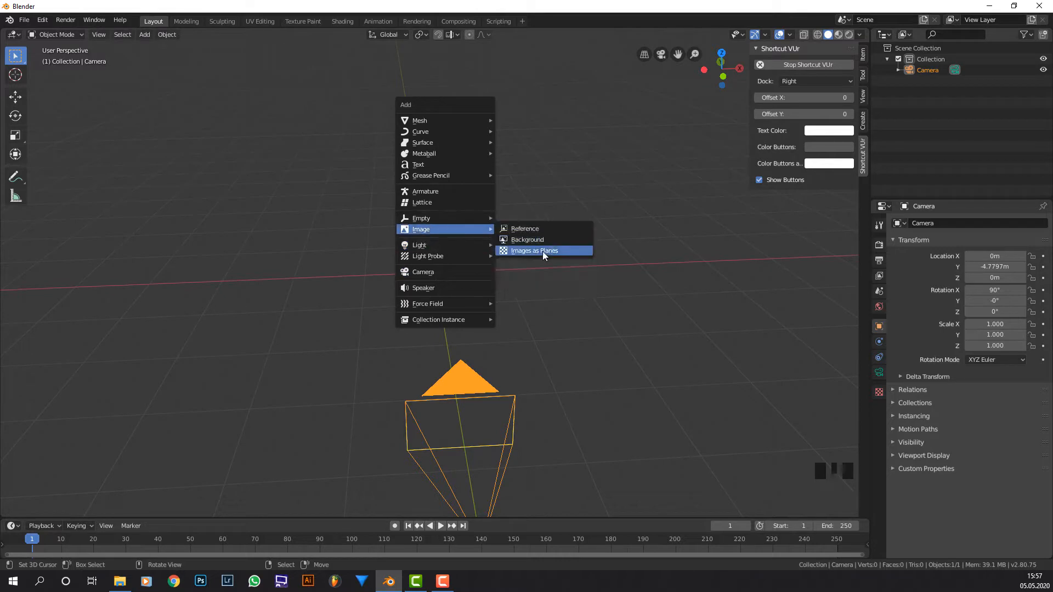
Step: Search the add-ons in the preferences for "impo" and check whether Import Images as Planes is enabled
left_click(44, 23)
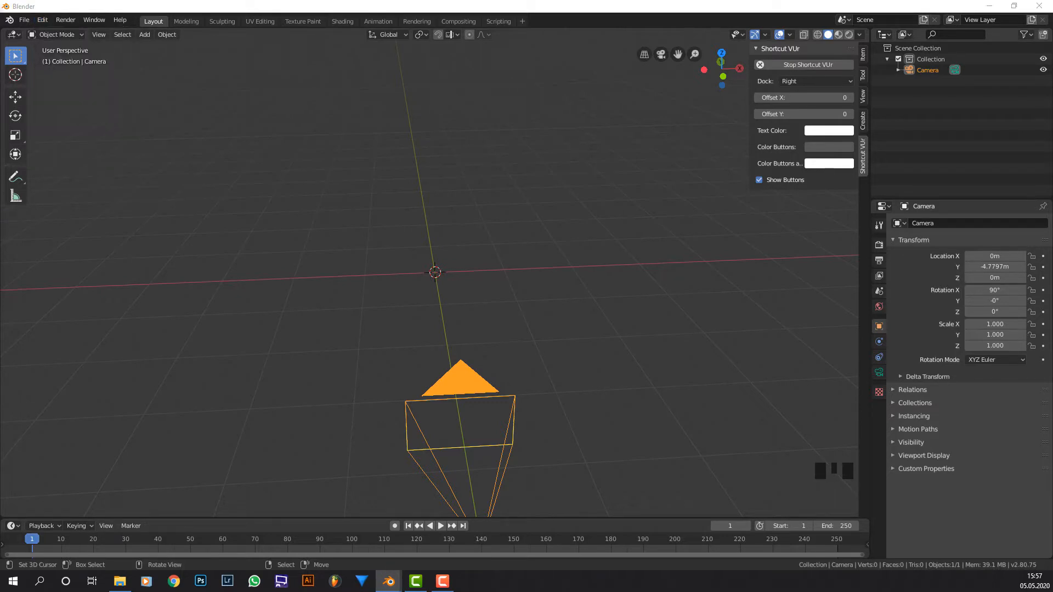
left_click_drag(287, 216, 357, 130)
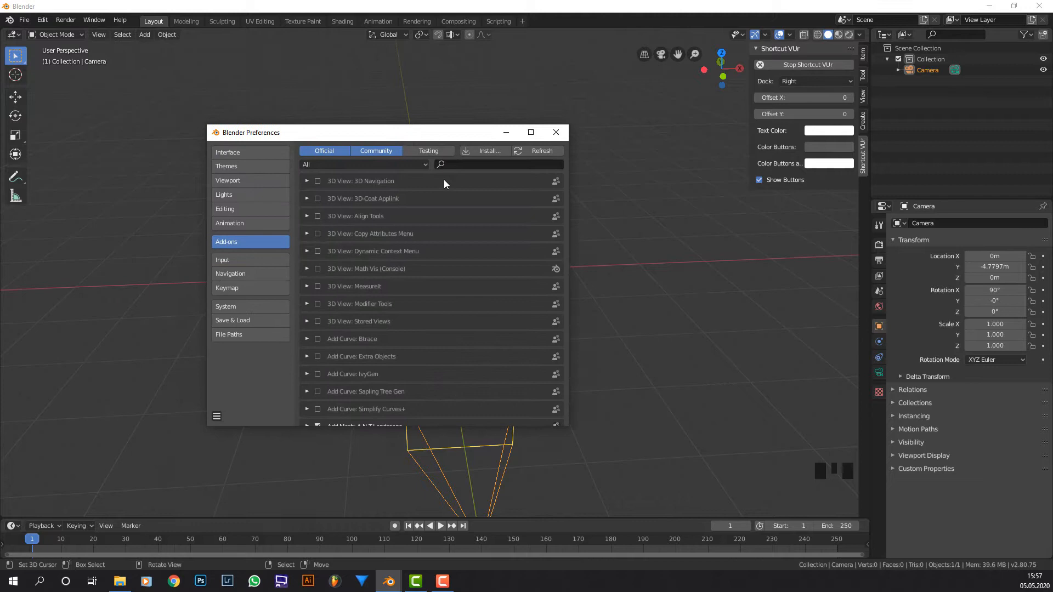
left_click(484, 163)
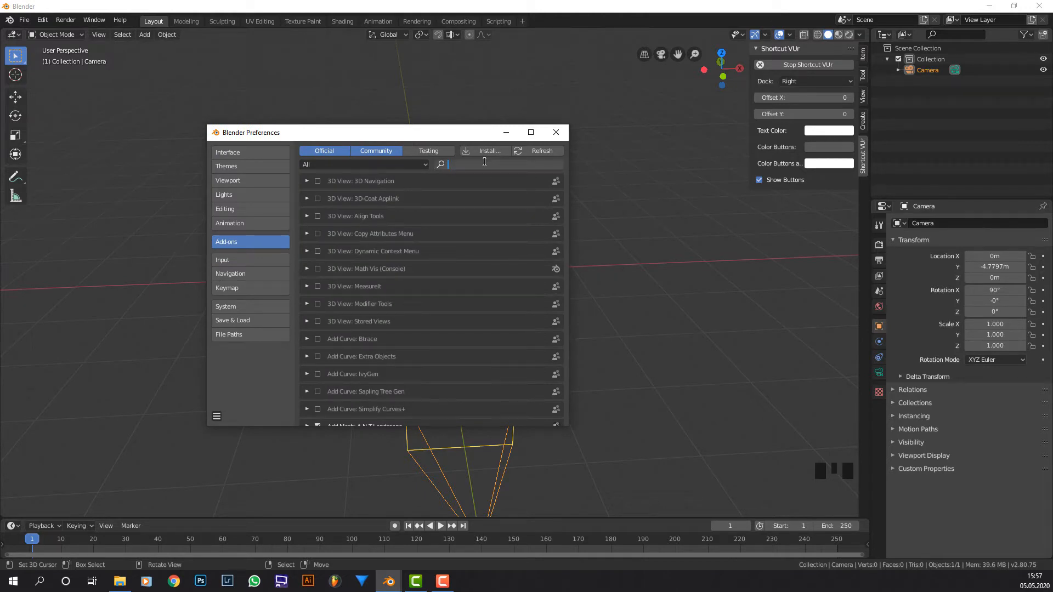
type("impo")
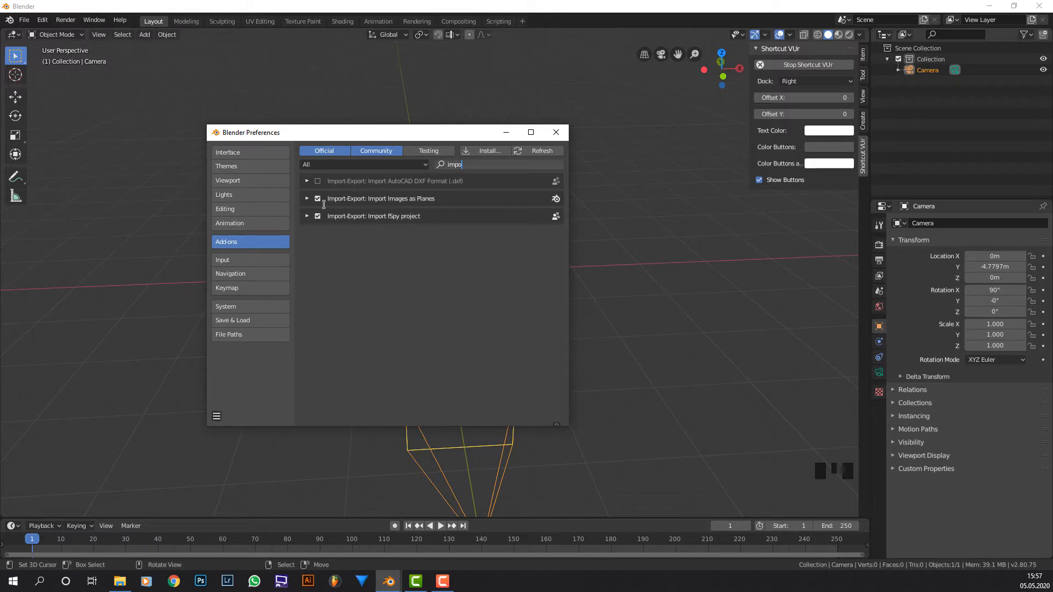
left_click(555, 132)
Step: Import the International Flag of Planet Earth picture from the Desktop folder using Images as Planes
key("shift+a")
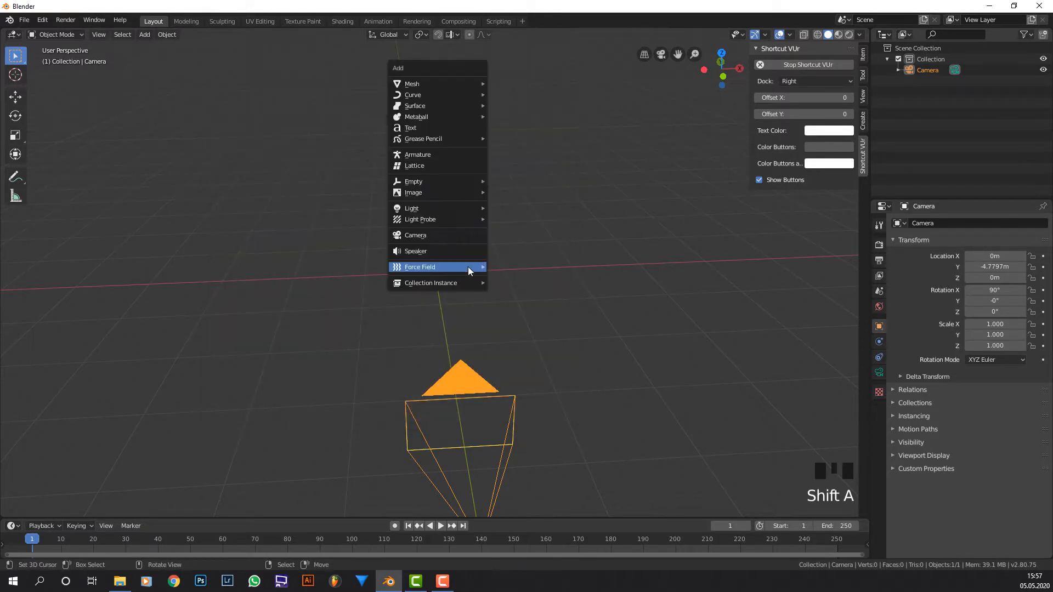
mouse_move(449, 192)
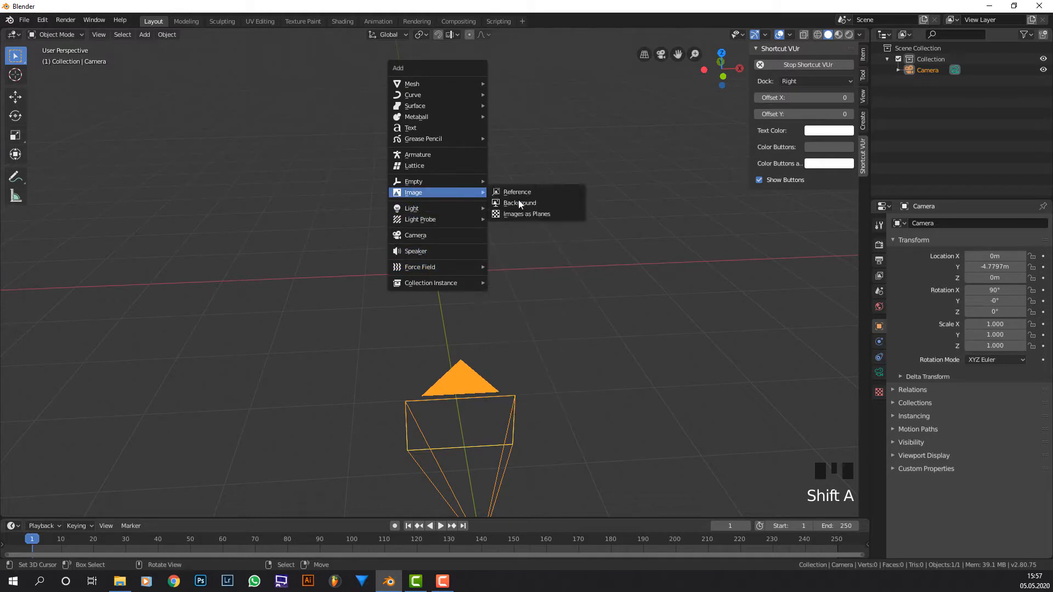
left_click(528, 214)
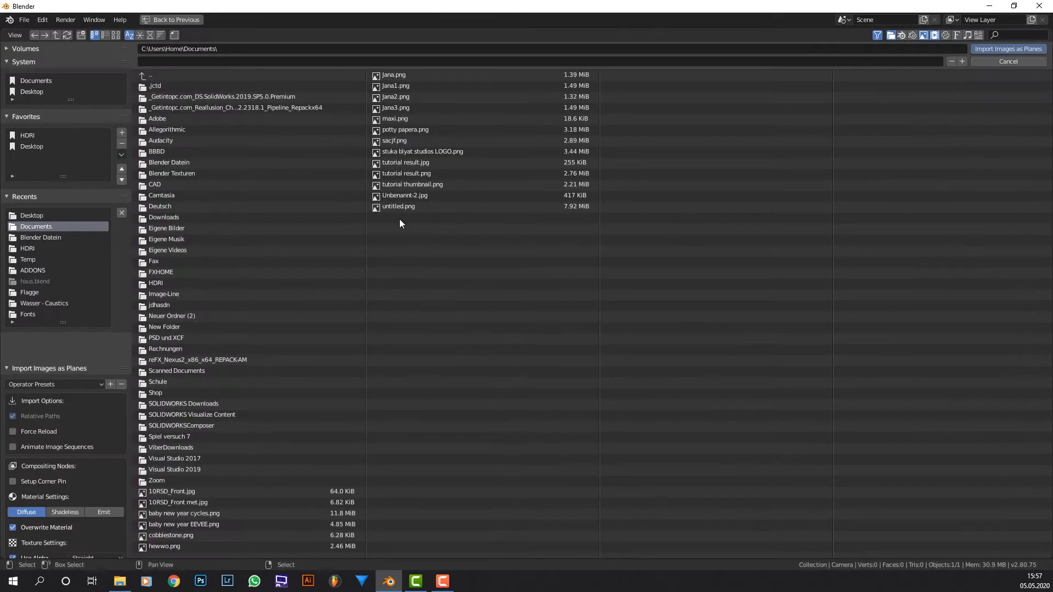
left_click(36, 149)
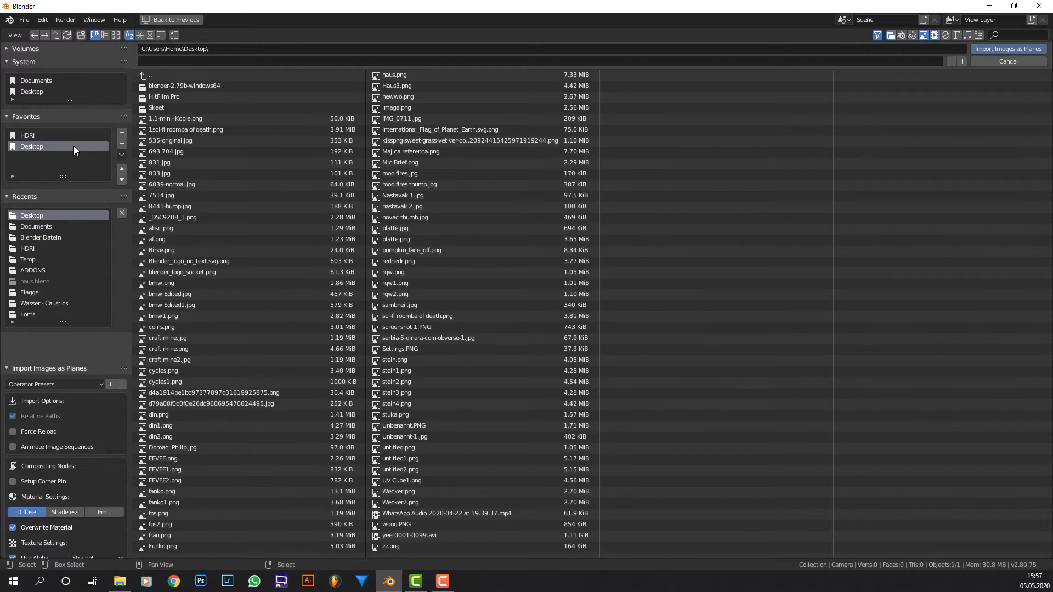
left_click(117, 35)
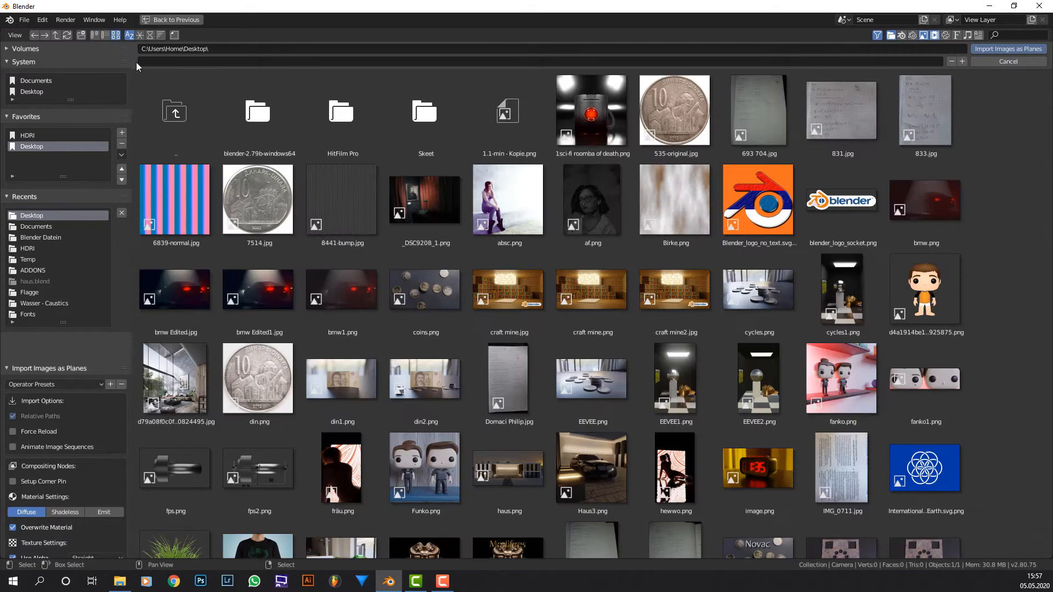
scroll(600, 263, "down", 2)
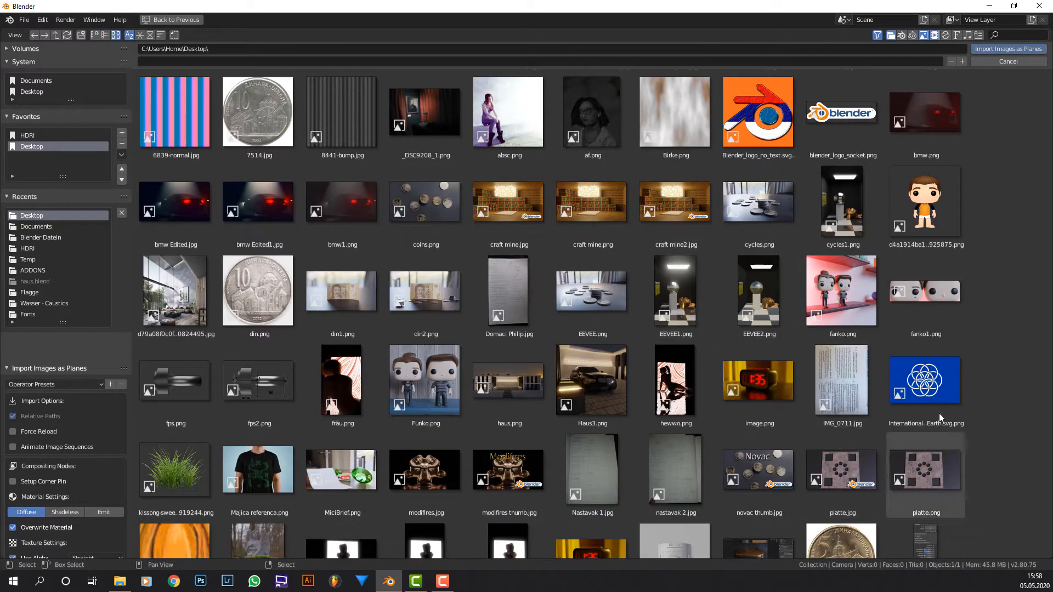
double_click(931, 384)
Step: Examine the flag plane against the camera in front view and inspect its mesh in Edit Mode
scroll(587, 307, "down", 2)
middle_click_drag(587, 311, 559, 277)
scroll(437, 290, "up", 3)
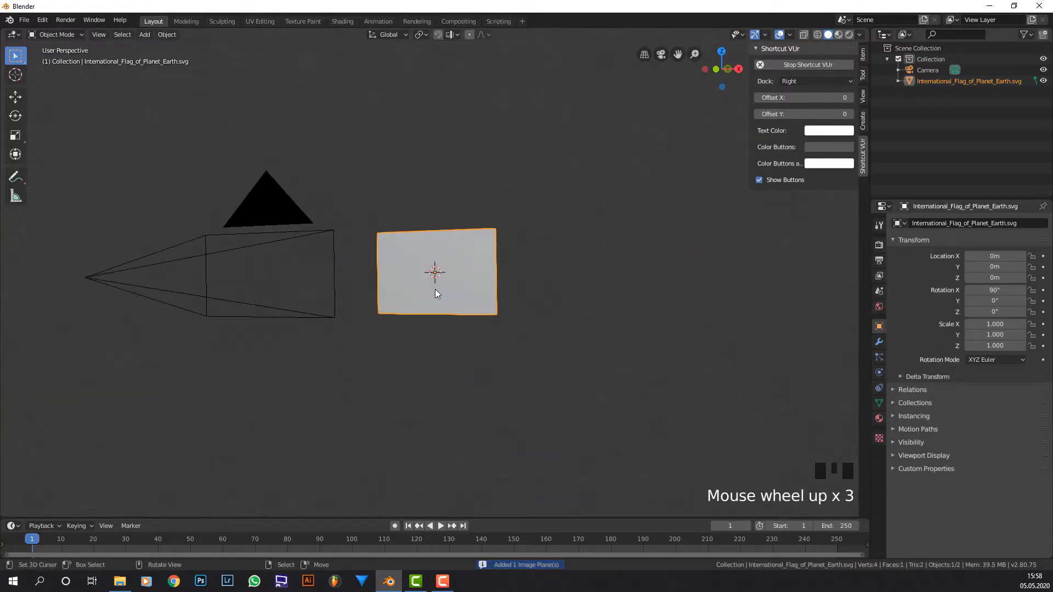
middle_click_drag(437, 290, 540, 303)
scroll(530, 308, "up", 2)
key("KP_1")
scroll(526, 303, "up", 5)
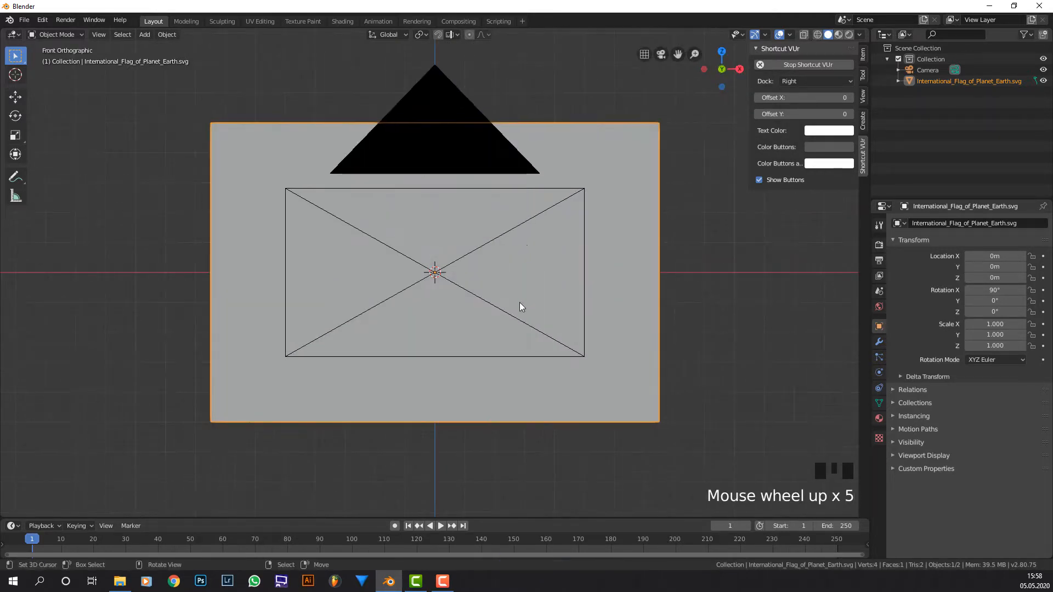
key("Tab")
key("Tab")
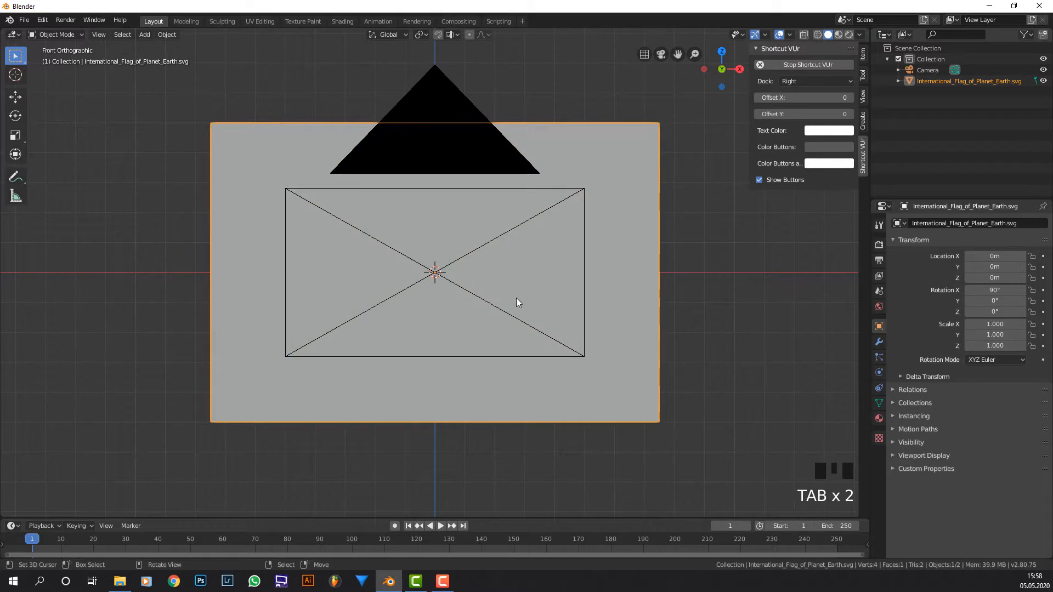
key("Tab")
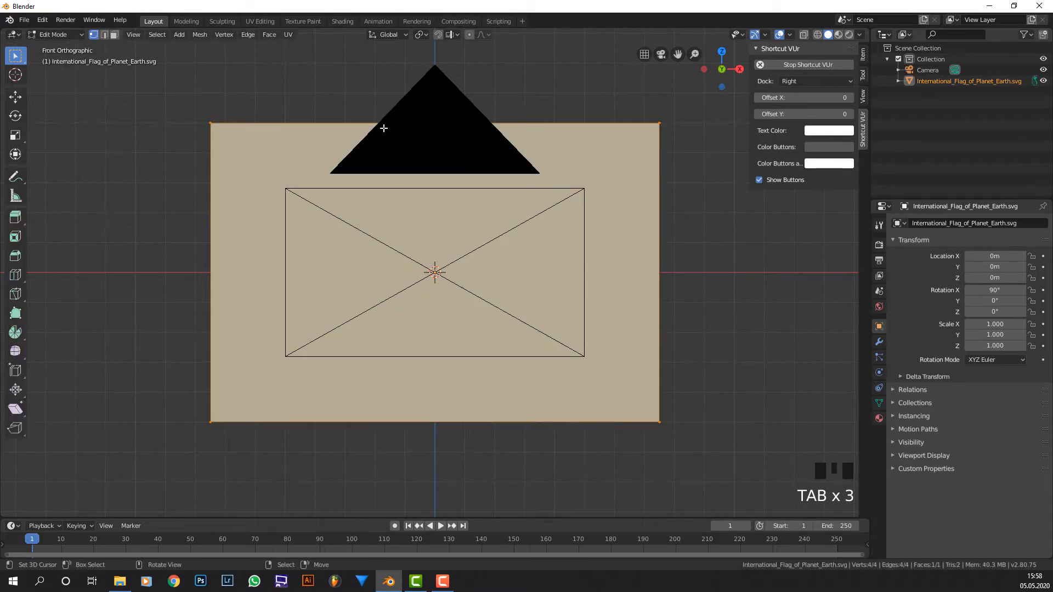
scroll(455, 142, "down", 1)
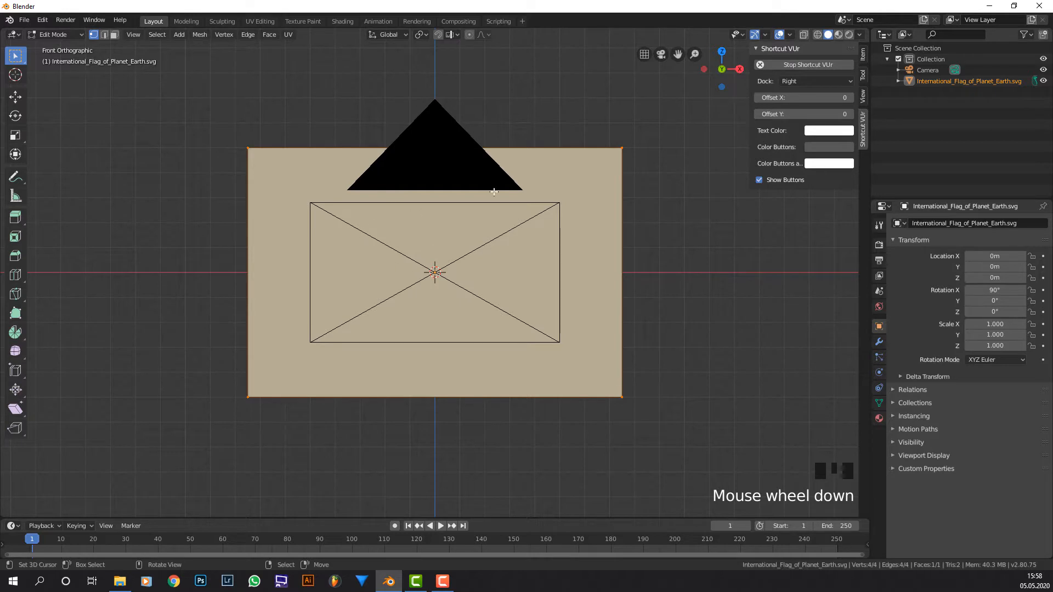
key("Tab")
middle_click_drag(627, 252, 544, 294)
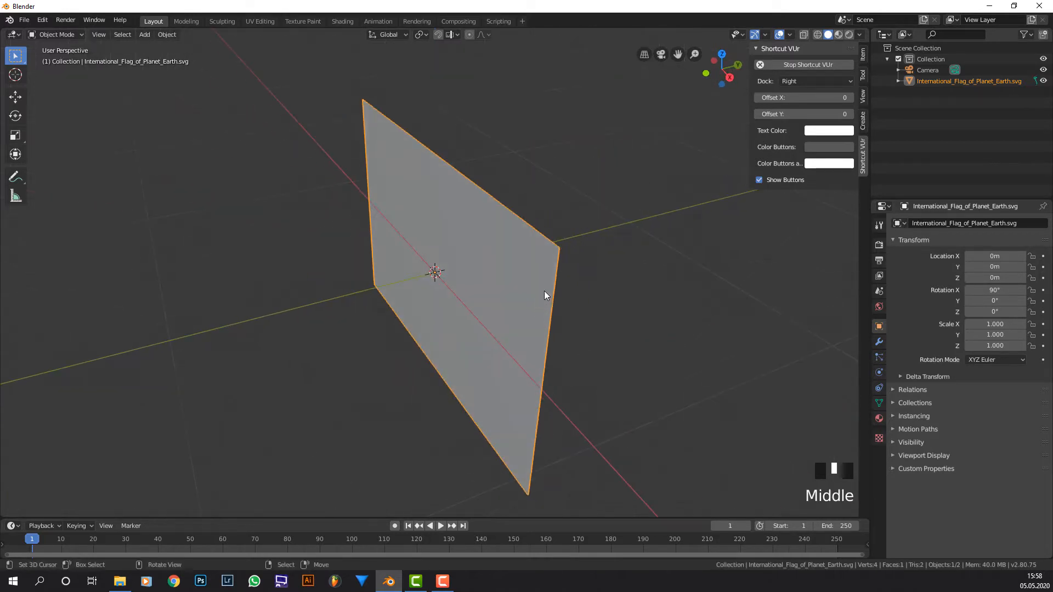
Step: Examine the undivided flag plane from several angles in both Edit Mode and Object Mode
middle_click_drag(470, 269, 493, 263)
key("Tab")
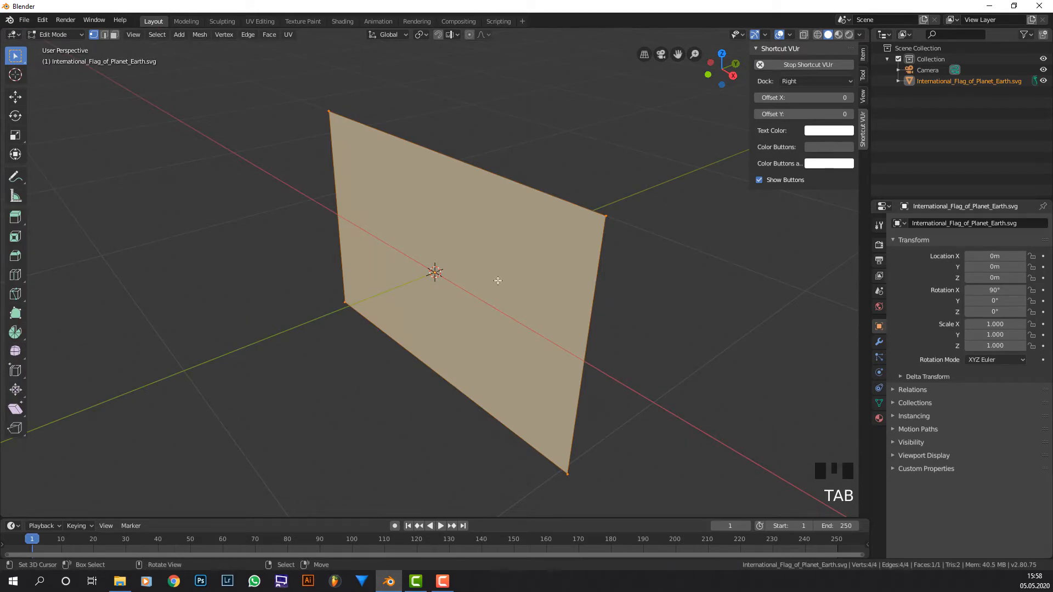
middle_click_drag(491, 378, 538, 336)
scroll(514, 323, "down", 2)
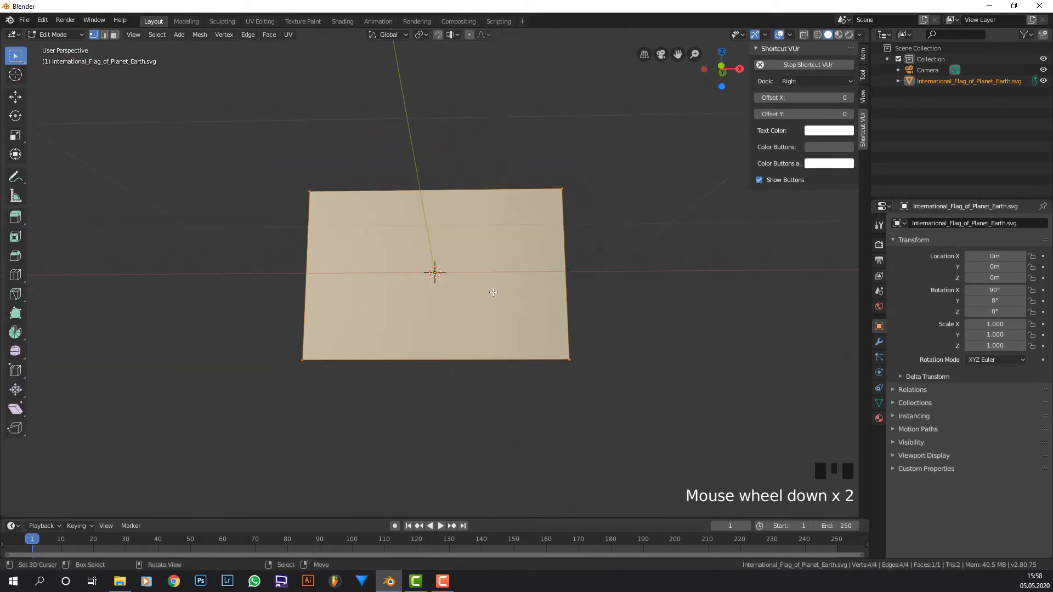
middle_click_drag(493, 292, 516, 301)
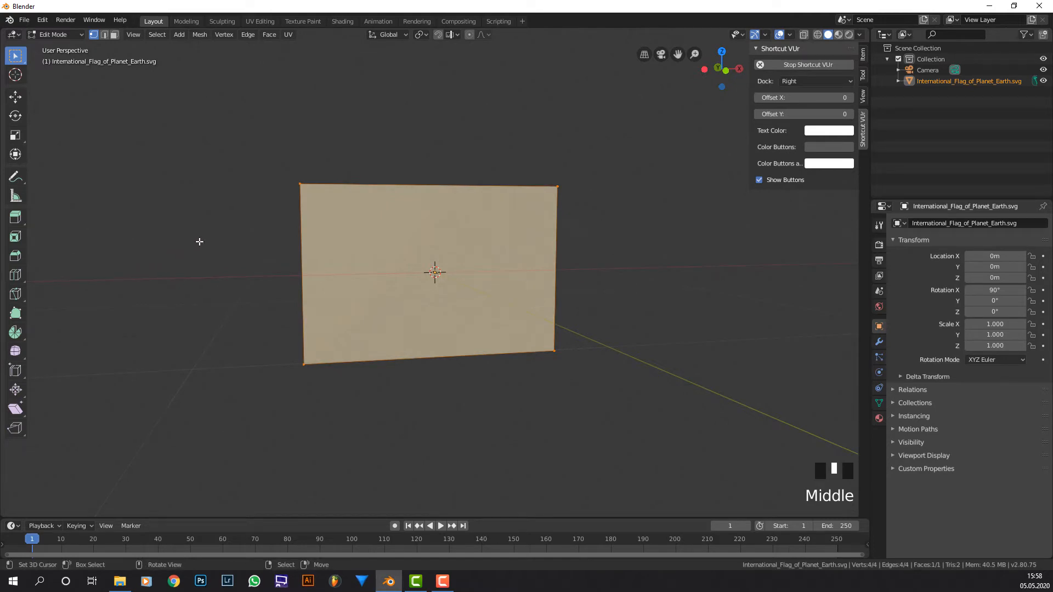
middle_click_drag(394, 266, 378, 259)
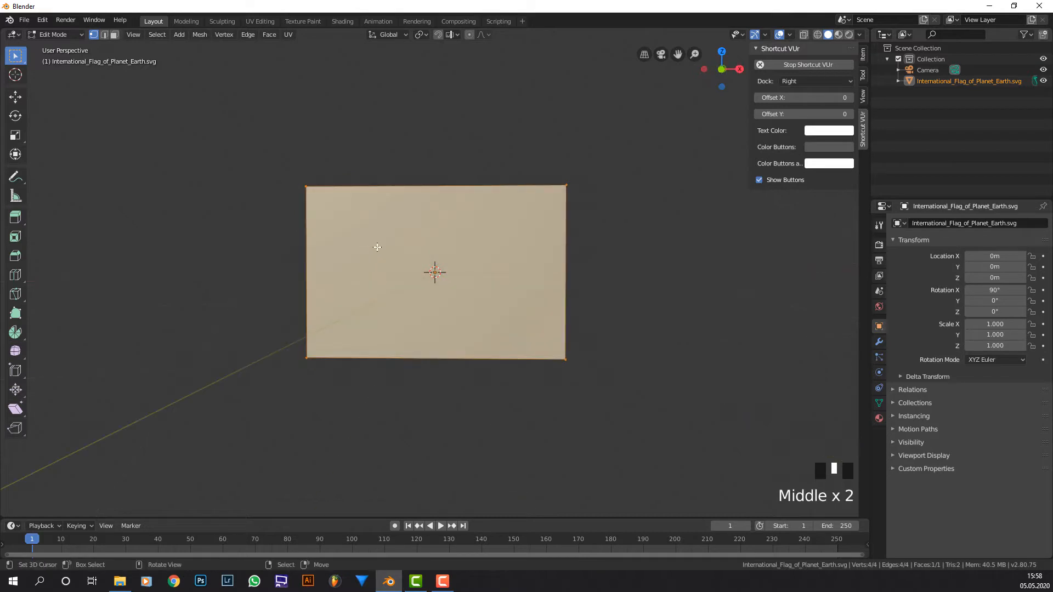
key("Tab")
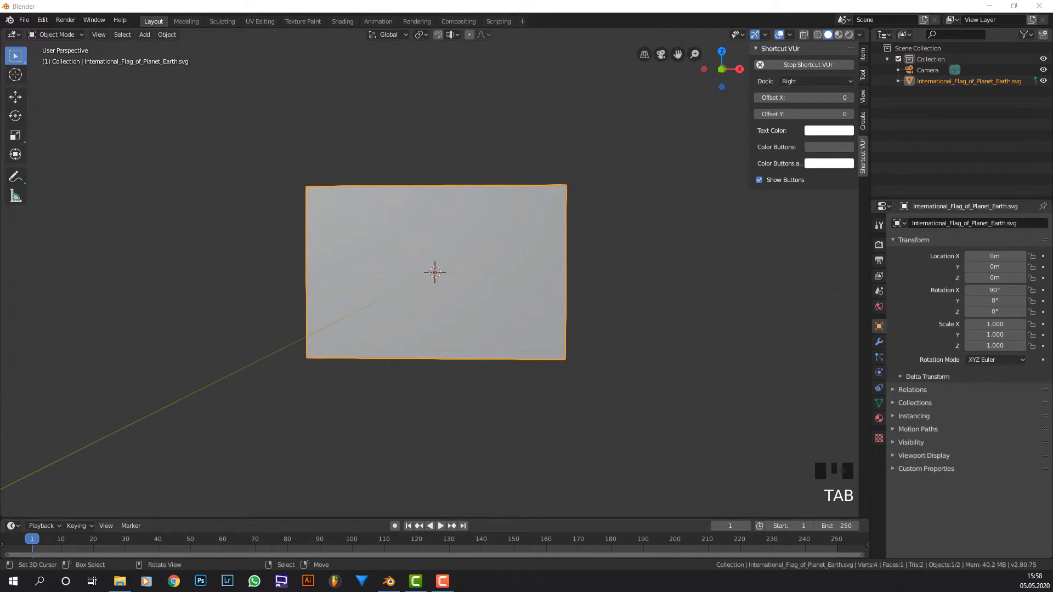
middle_click_drag(323, 351, 382, 333)
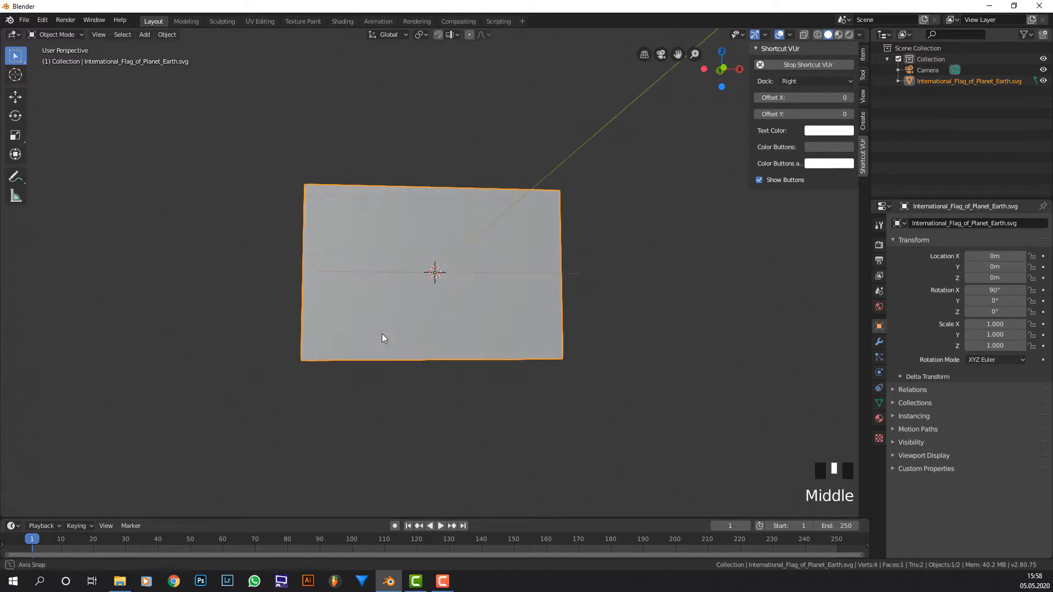
Step: Add 12 evenly spaced vertical loop cuts across the flag plane in Edit Mode
key("Tab")
middle_click_drag(437, 296, 428, 288)
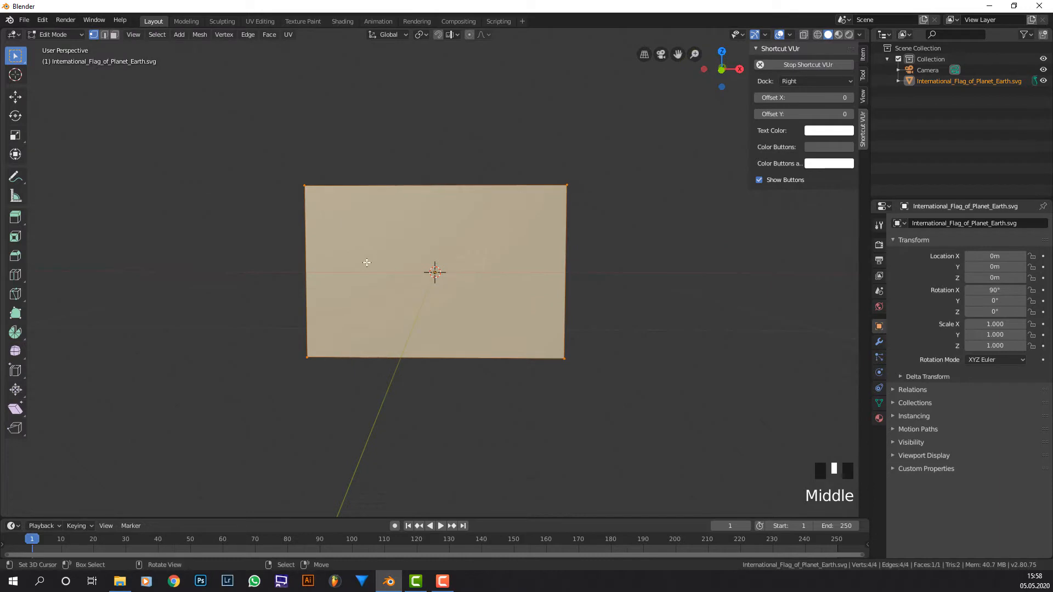
key("ctrl+r")
scroll(443, 190, "up", 1)
scroll(442, 190, "up", 6)
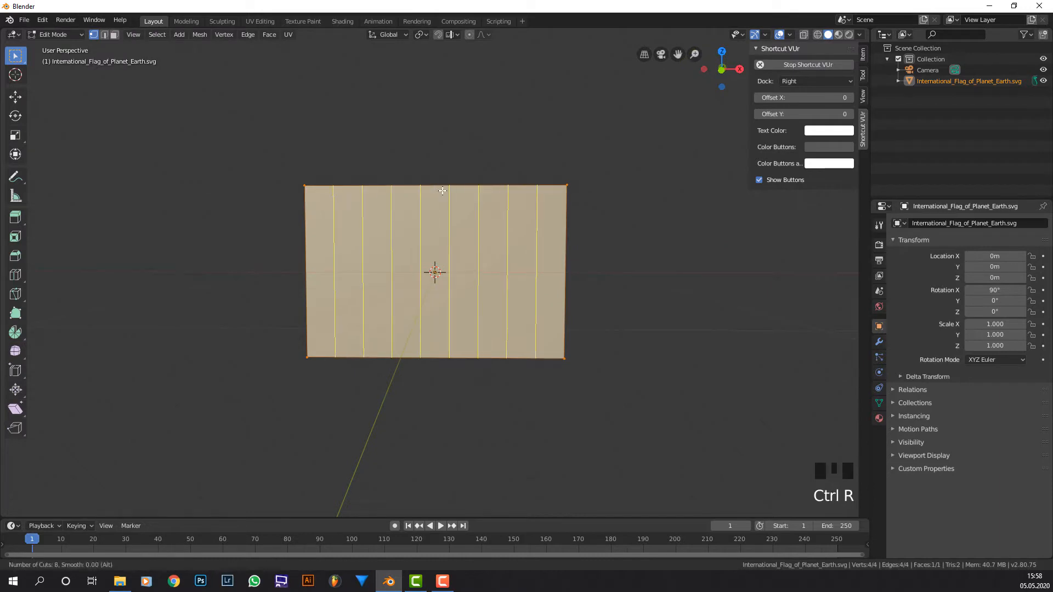
left_click(442, 189)
right_click(441, 189)
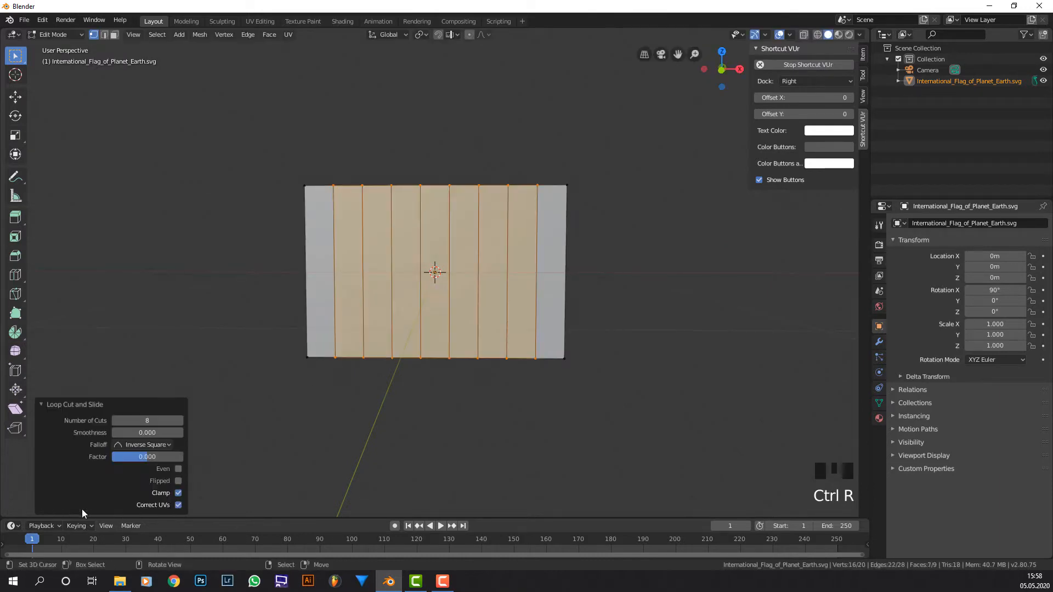
double_click(147, 420)
type("12")
left_click(442, 327)
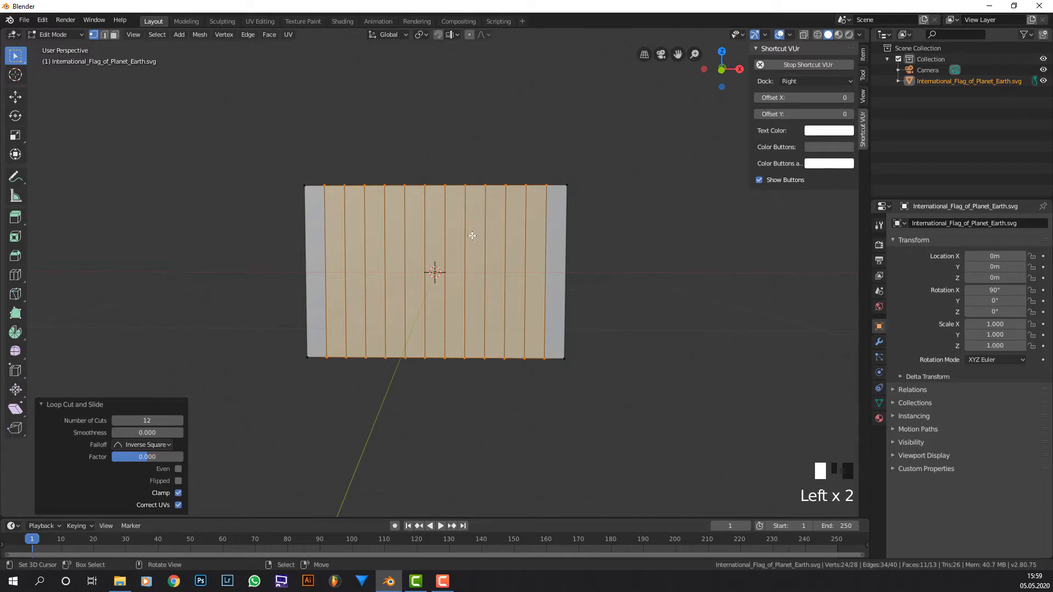
Step: Add 8 evenly spaced horizontal loop cuts across the flag plane
key("ctrl")
key("ctrl+r")
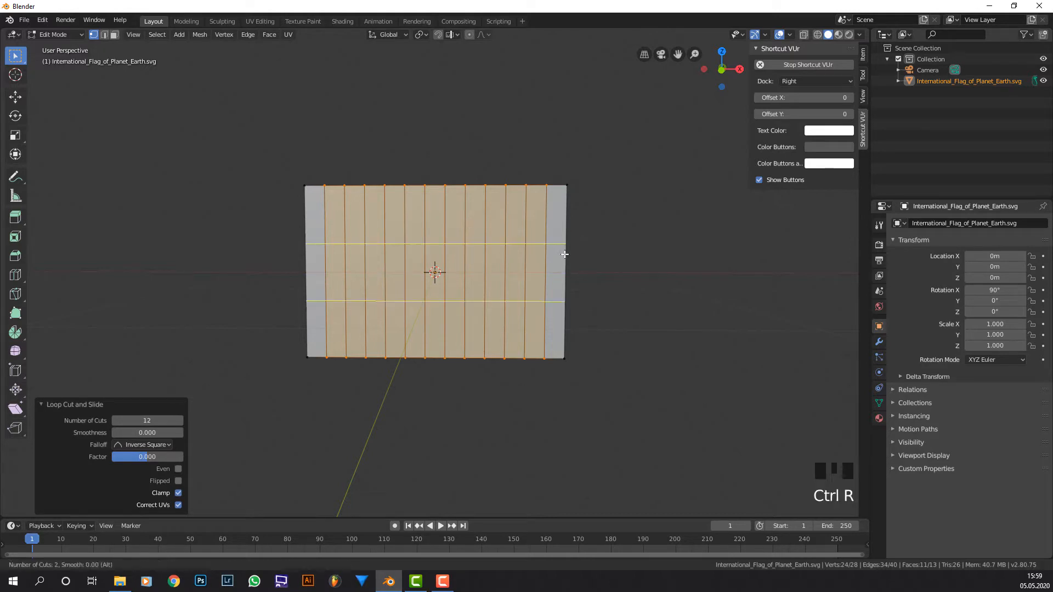
scroll(562, 250, "up", 4)
left_click(562, 251)
left_click(564, 253)
left_click(179, 420)
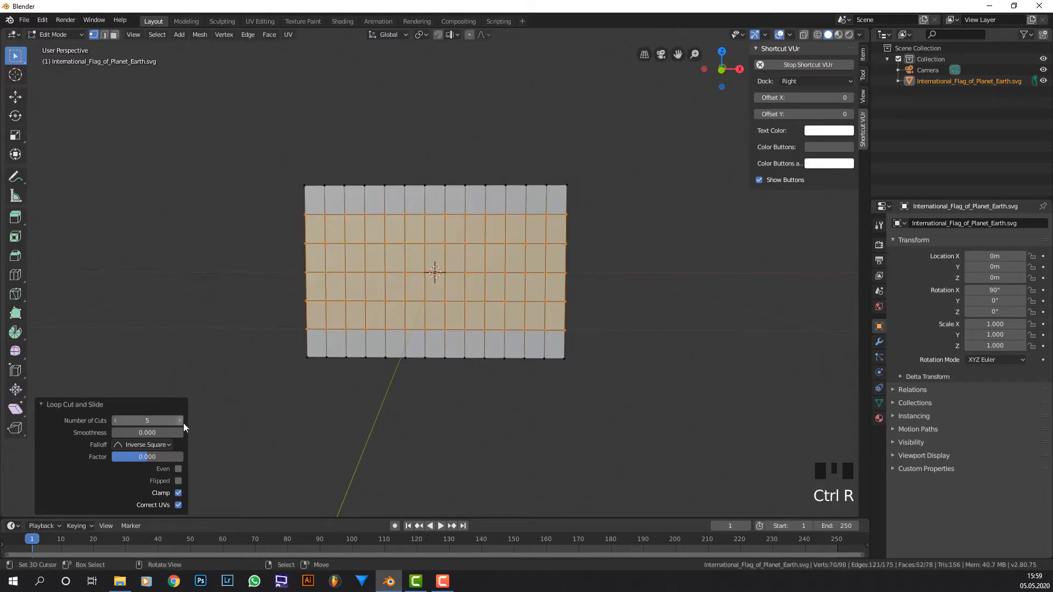
left_click(180, 420)
left_click(180, 420)
middle_click_drag(351, 231, 359, 227)
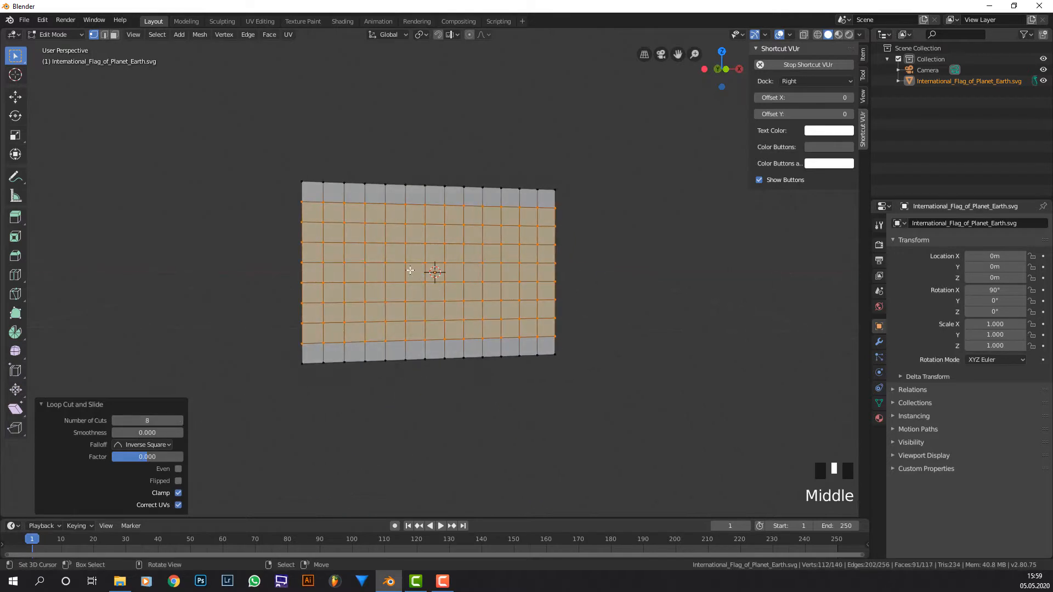
scroll(360, 227, "up", 3)
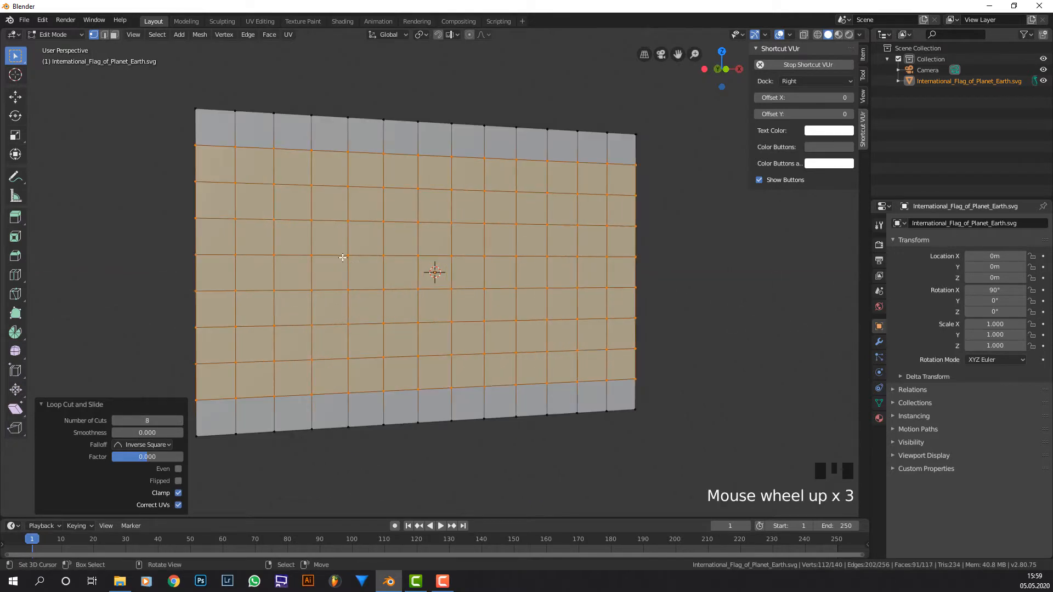
Step: Try raising a single horizontal edge near the flag's centre about 0.09 m along Z in edge select mode, and undo the move
right_click(383, 223)
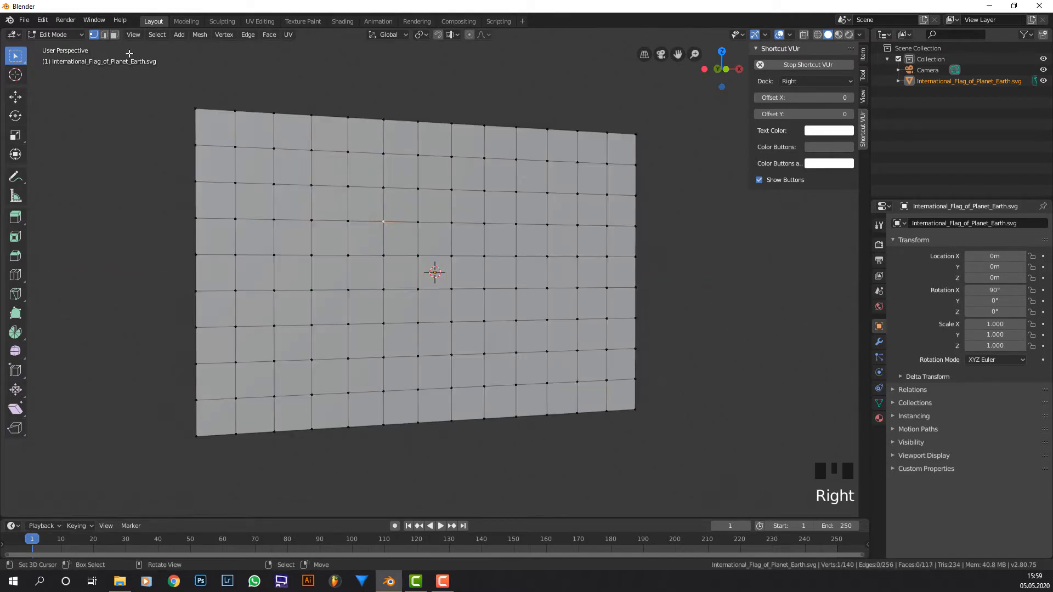
left_click(104, 34)
right_click(365, 251)
key("g")
key("z")
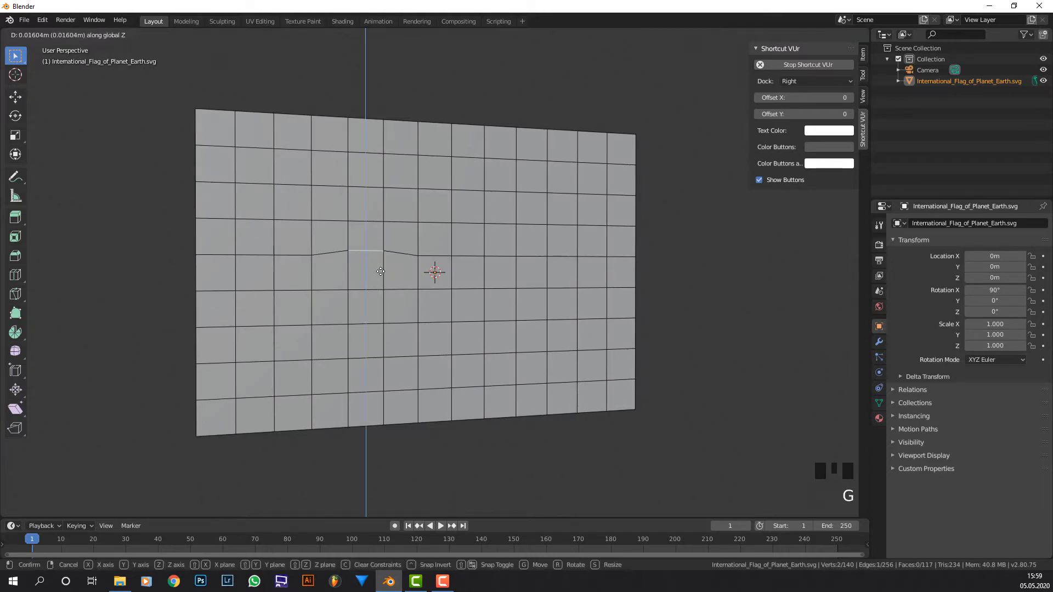
left_click(381, 266)
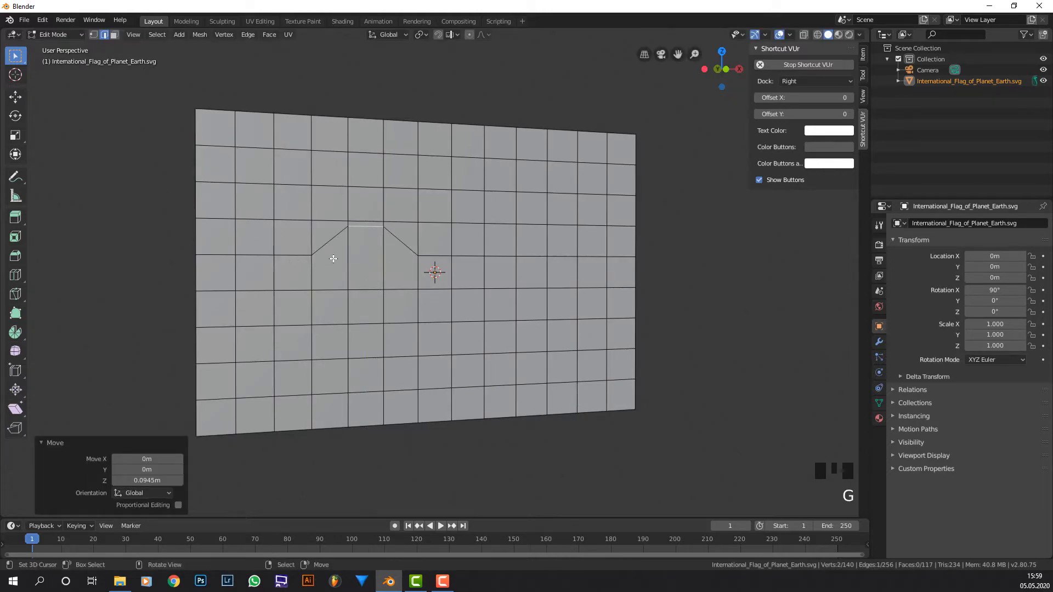
scroll(341, 258, "up", 2)
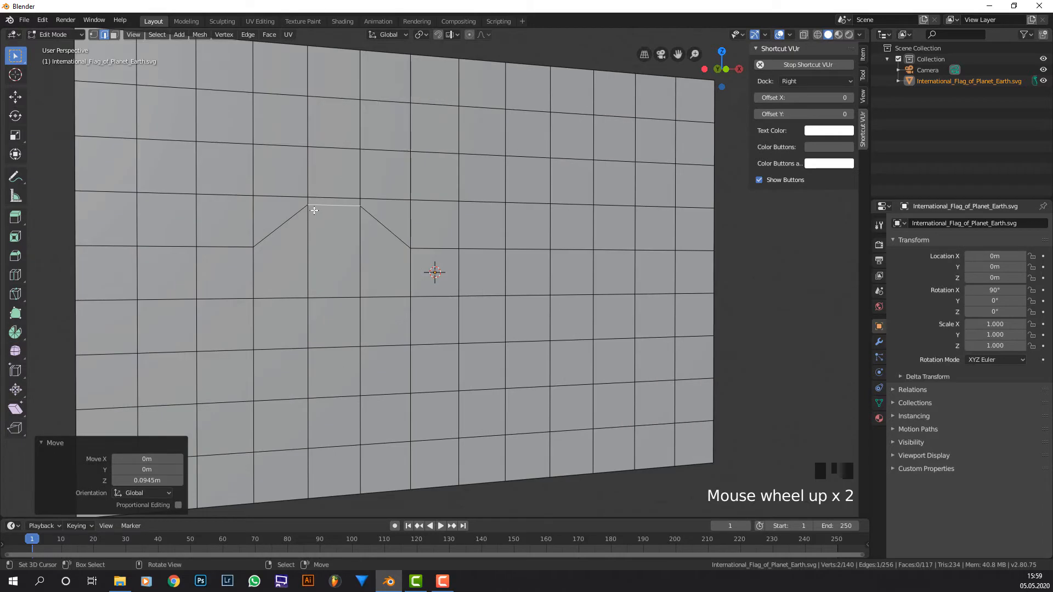
key("ctrl+z")
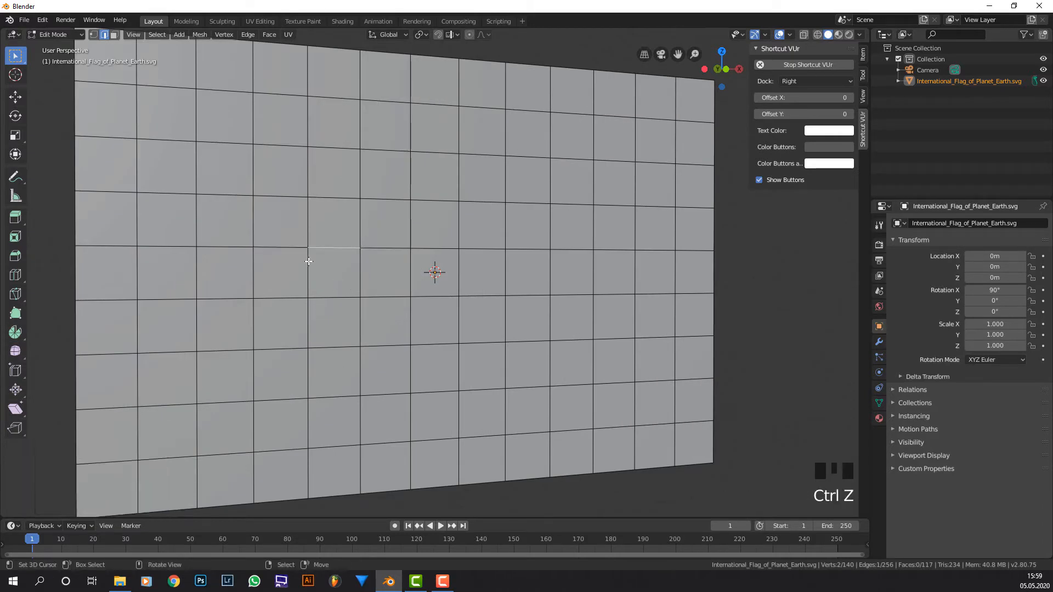
Step: Select the individual edges around one grid cell of the flag to examine its subdivision
right_click(357, 274)
right_click(329, 295)
right_click(313, 280)
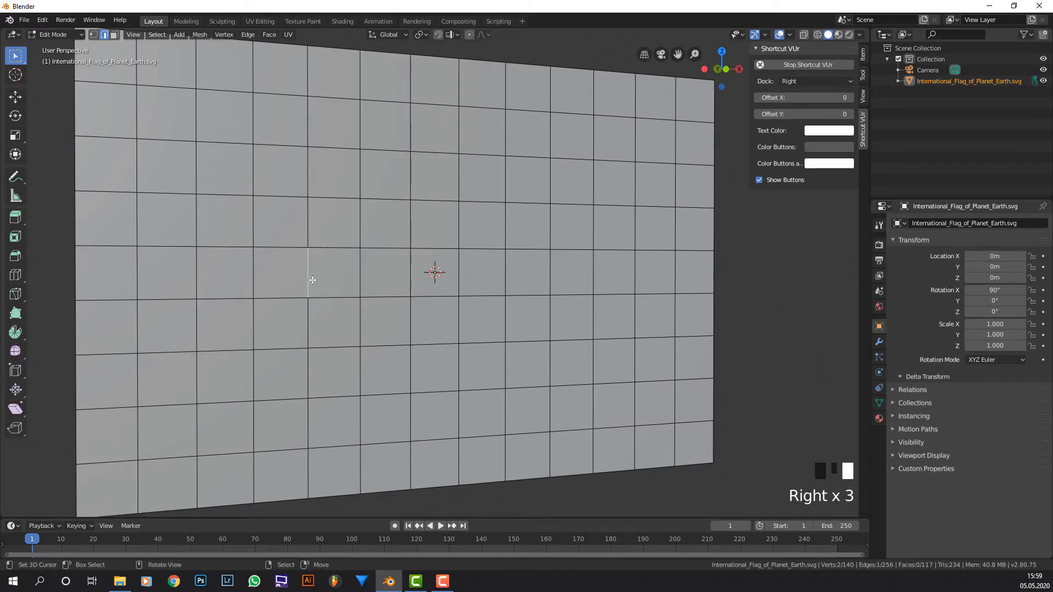
right_click(329, 299)
scroll(440, 289, "down", 3)
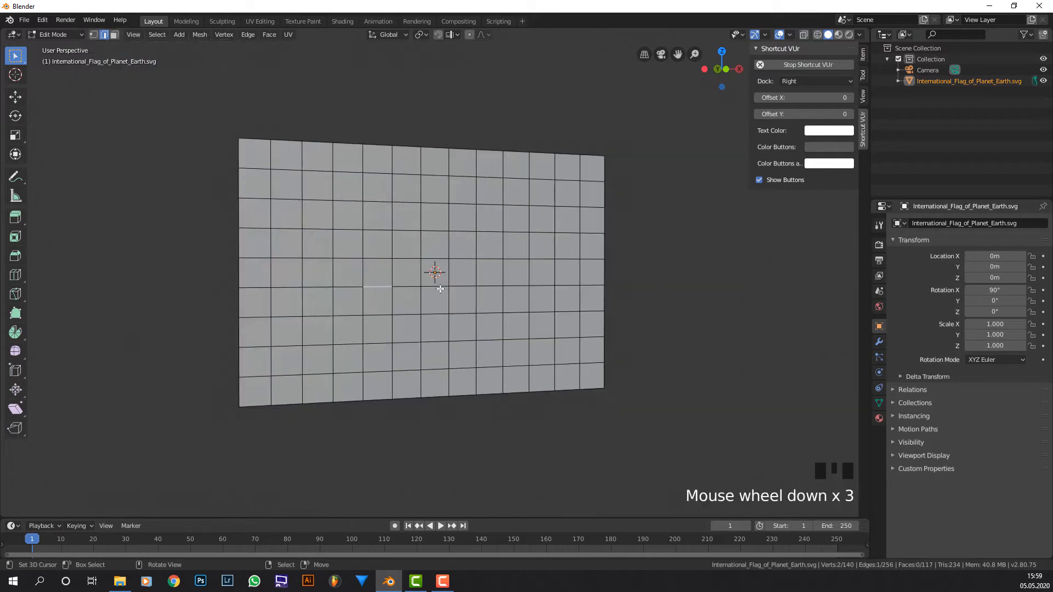
Step: Examine the subdivided flag grid against the camera frame in front orthographic view and in perspective
middle_click_drag(440, 289, 421, 286)
key("KP_1")
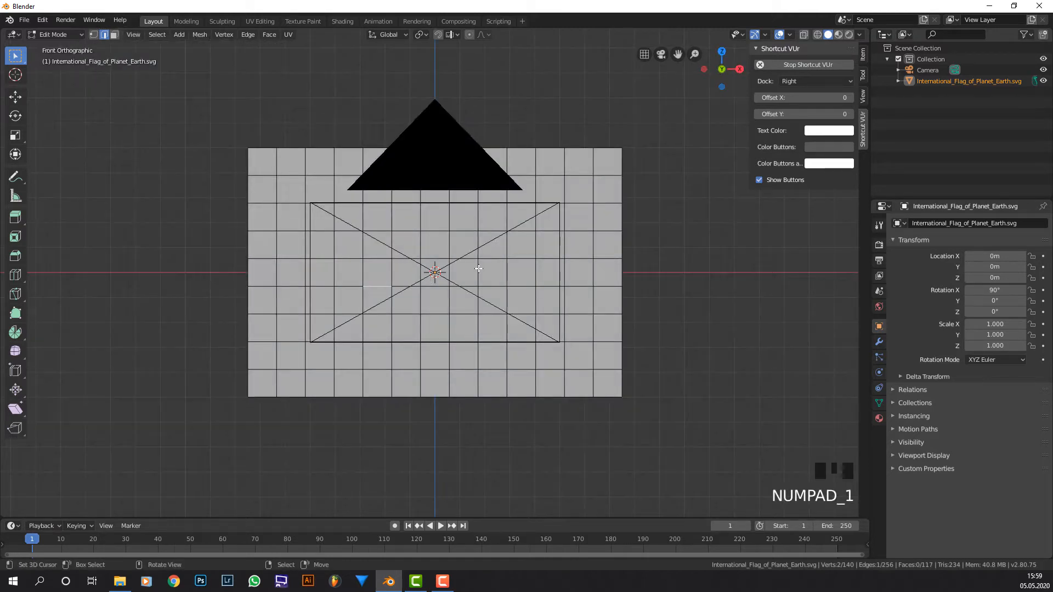
scroll(479, 268, "up", 3)
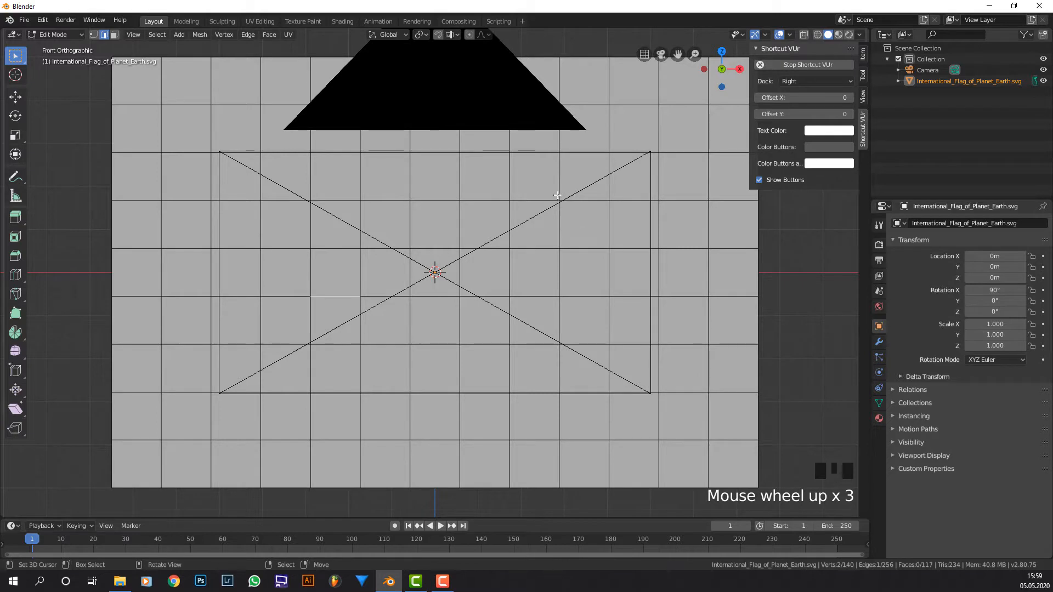
scroll(574, 205, "down", 1)
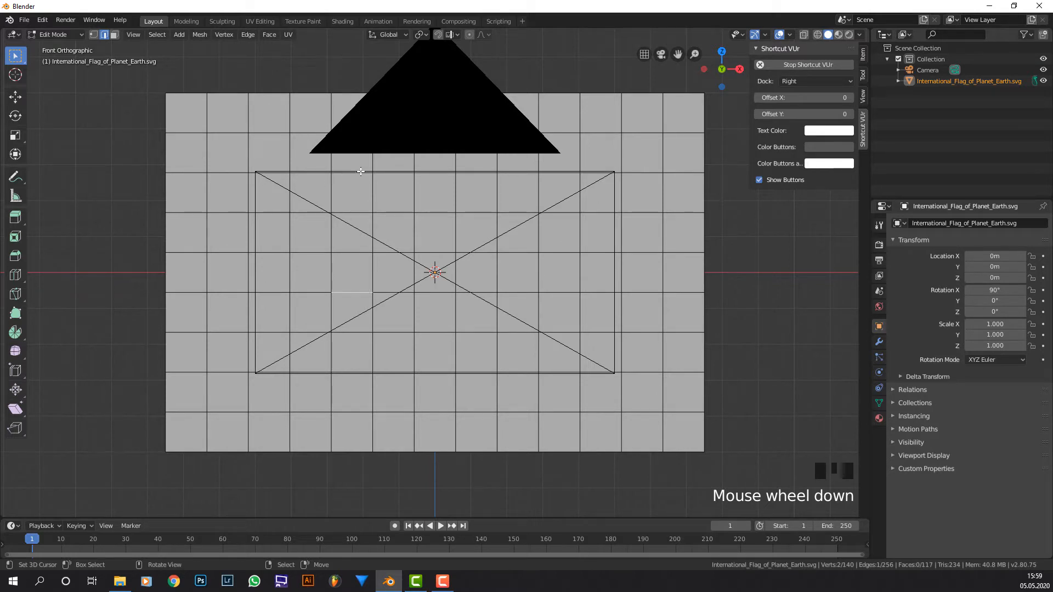
scroll(337, 182, "down", 1)
middle_click_drag(579, 242, 516, 233)
scroll(461, 240, "down", 2)
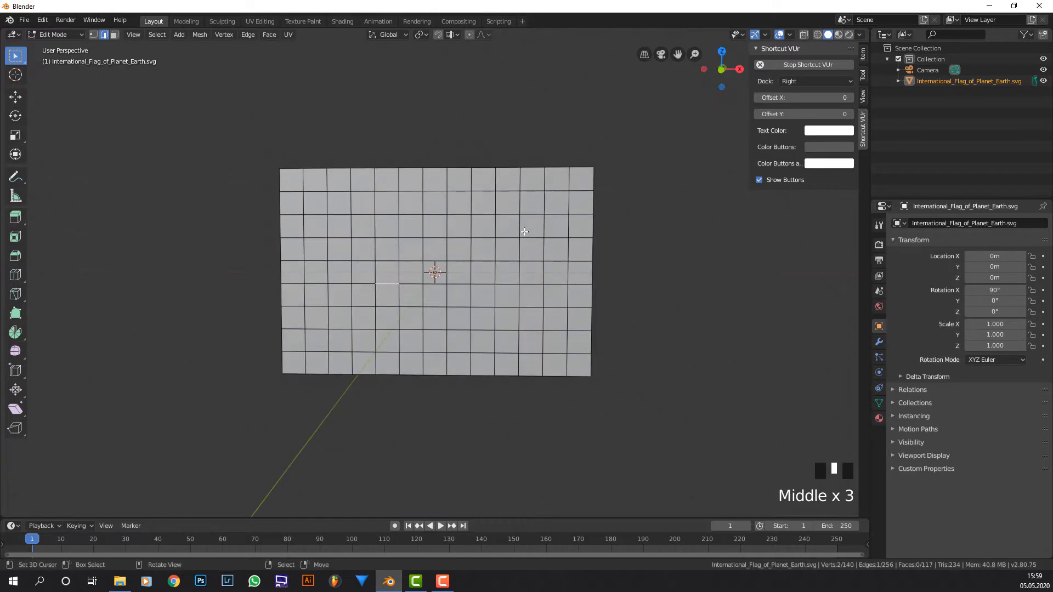
key("KP_1")
scroll(511, 232, "up", 4)
scroll(511, 232, "down", 3)
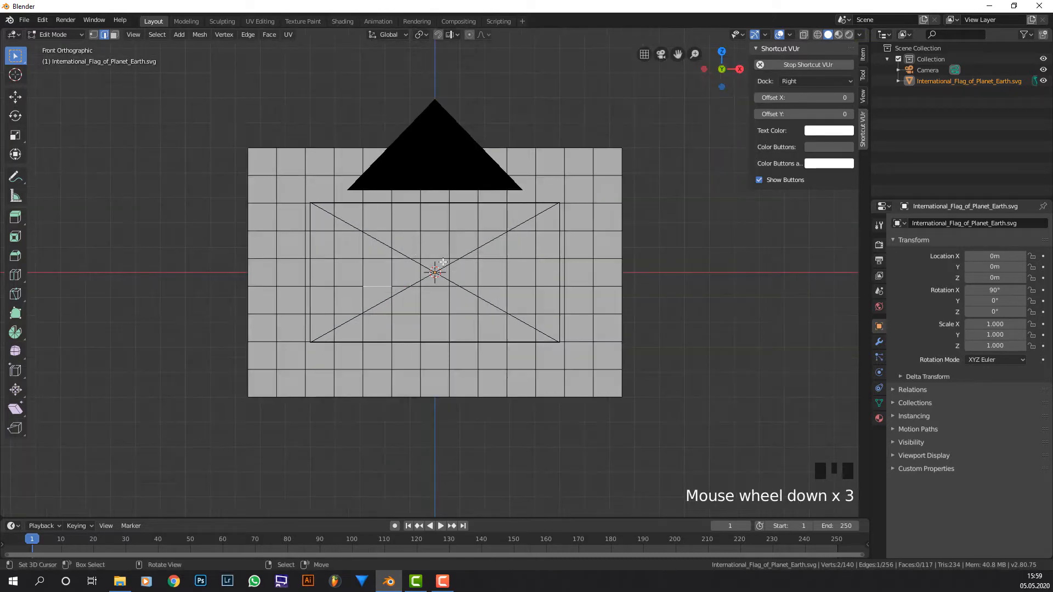
Step: In vertex select mode, select the flag's upper-left and lower-left corner vertices and assign them to a new vertex group with weight 1.000
left_click(93, 35)
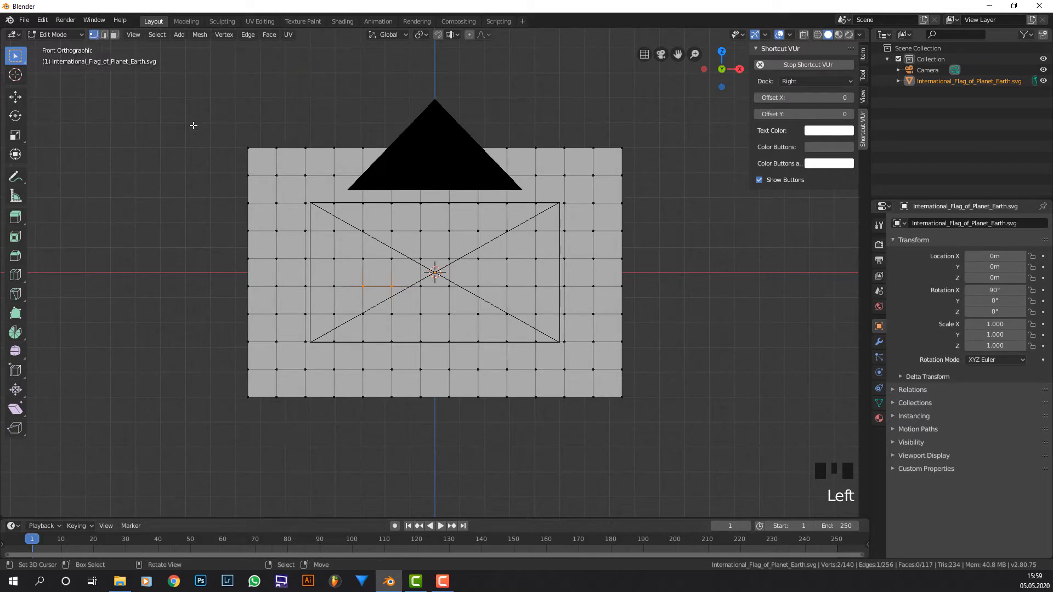
right_click(251, 148)
right_click(245, 398, "shift")
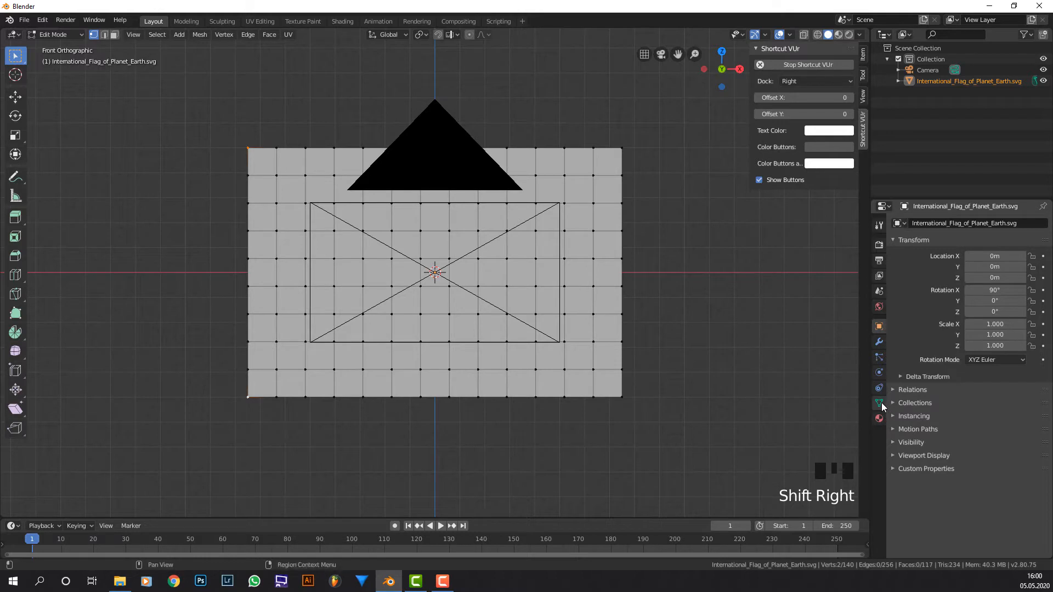
left_click(879, 404)
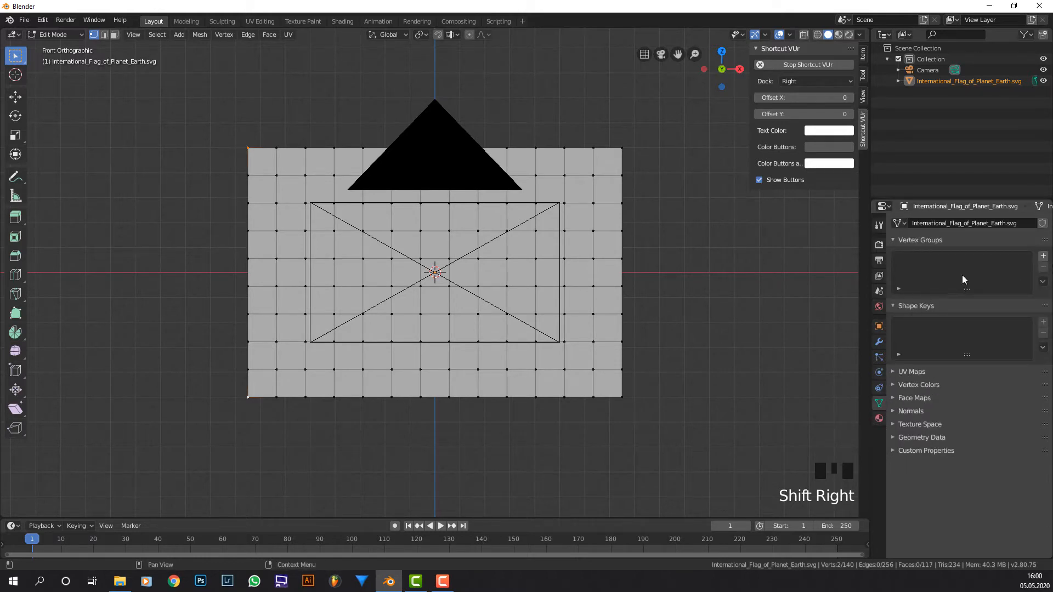
left_click(1043, 256)
left_click(910, 325)
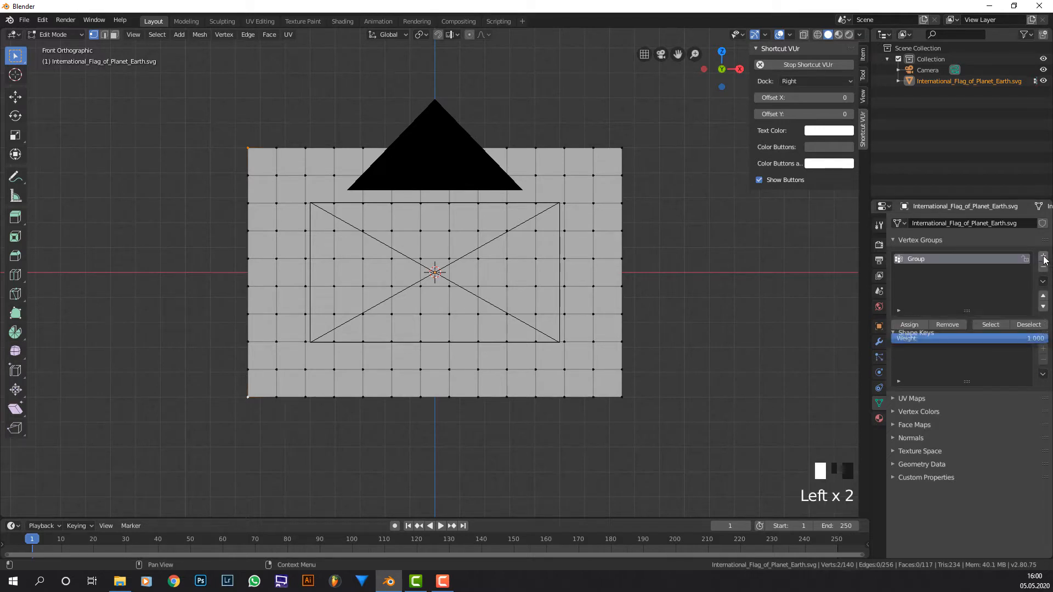
left_click(912, 326)
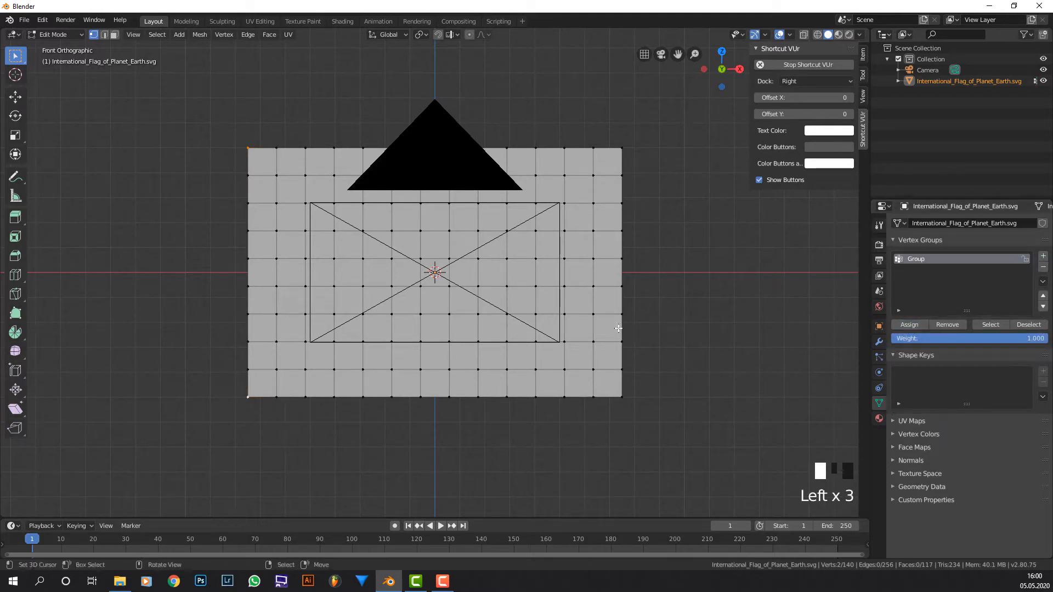
Step: Check the vertex group's membership by deselecting and reselecting its vertices
left_click(1028, 325)
left_click(998, 324)
left_click(1018, 325)
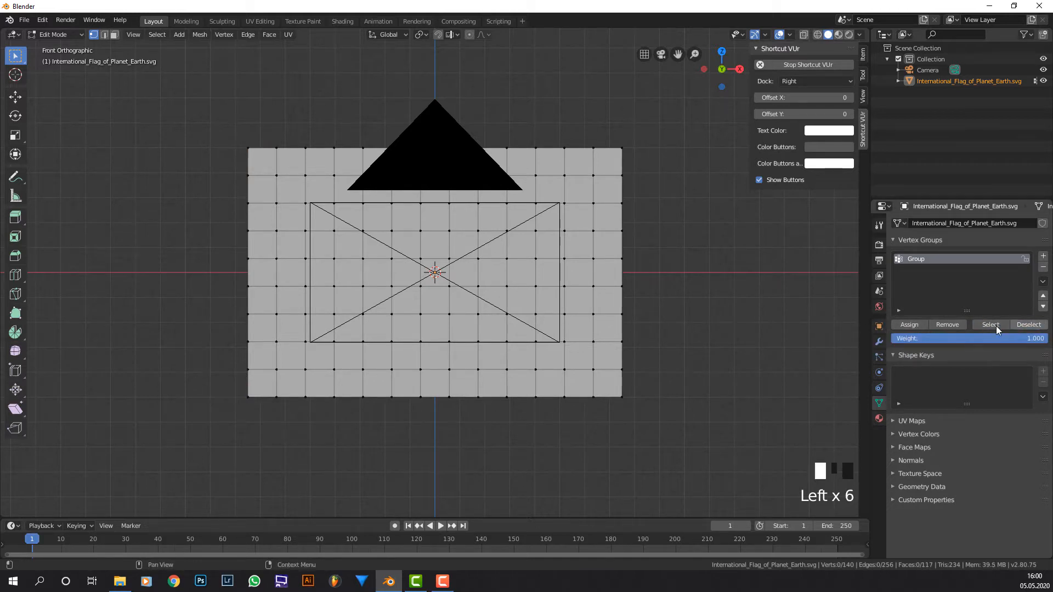
left_click(995, 326)
Step: View the flag at an angle in Object Mode and return to Edit Mode to inspect the selected corner vertices
key("Tab")
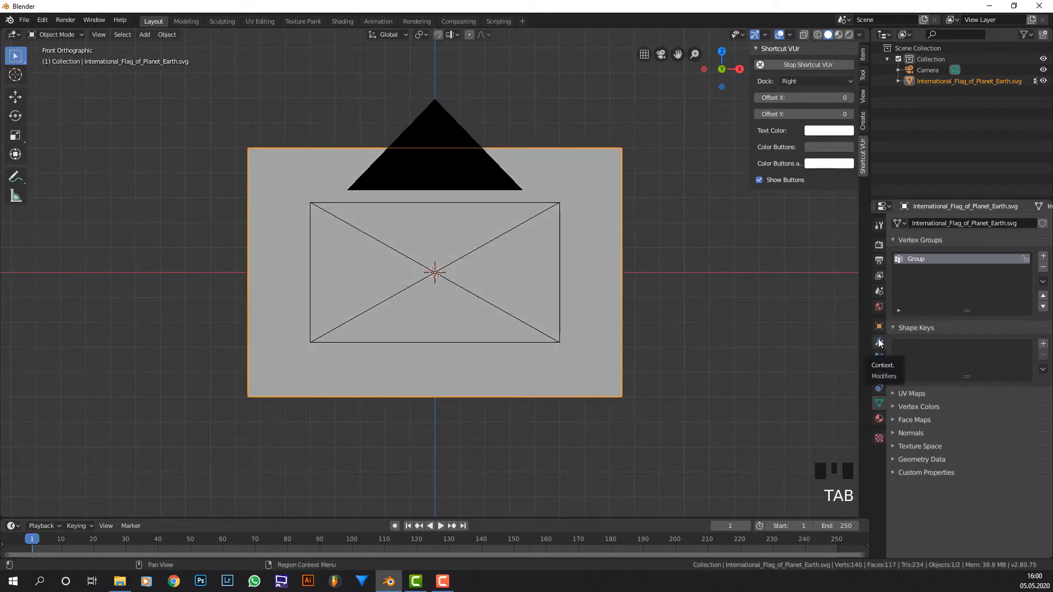
middle_click_drag(757, 292, 538, 284)
scroll(537, 284, "down", 2)
middle_click_drag(403, 280, 441, 301)
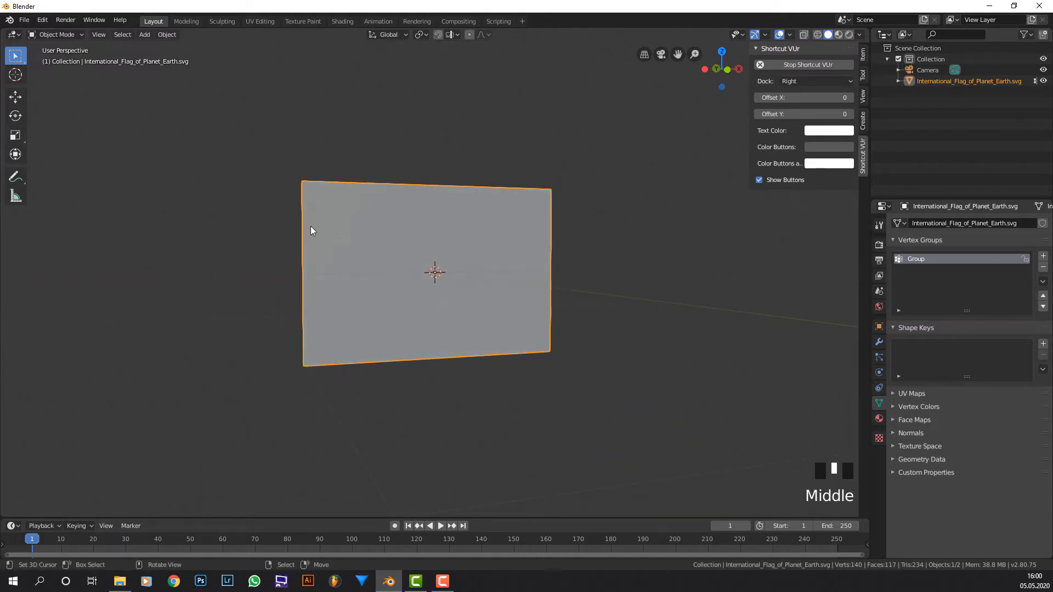
key("Tab")
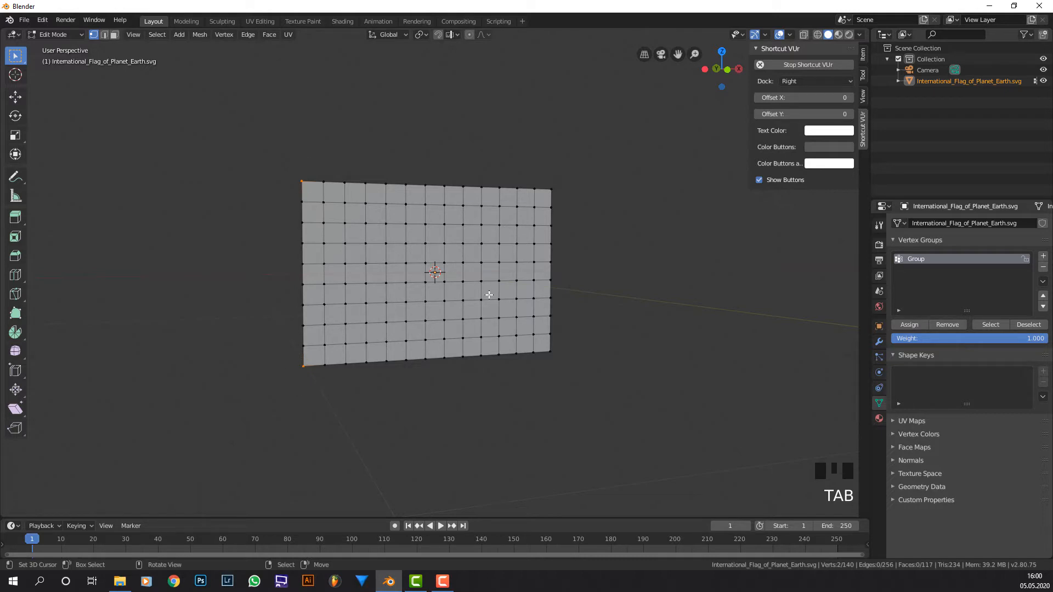
Step: Return the flag to Object Mode and display it with its texture in material preview shading
middle_click_drag(486, 294, 455, 286)
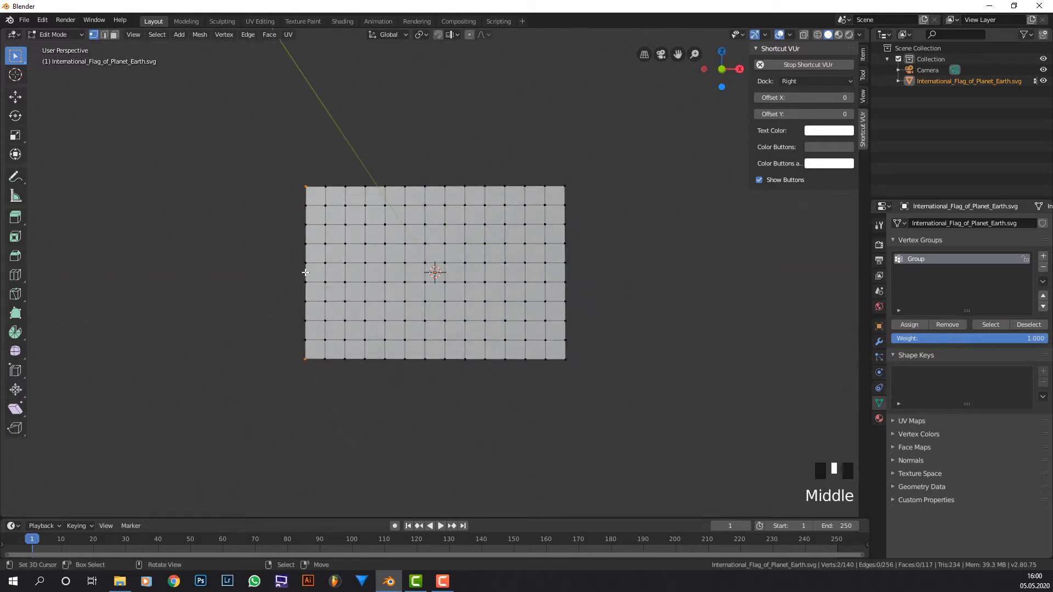
middle_click_drag(297, 299, 308, 286)
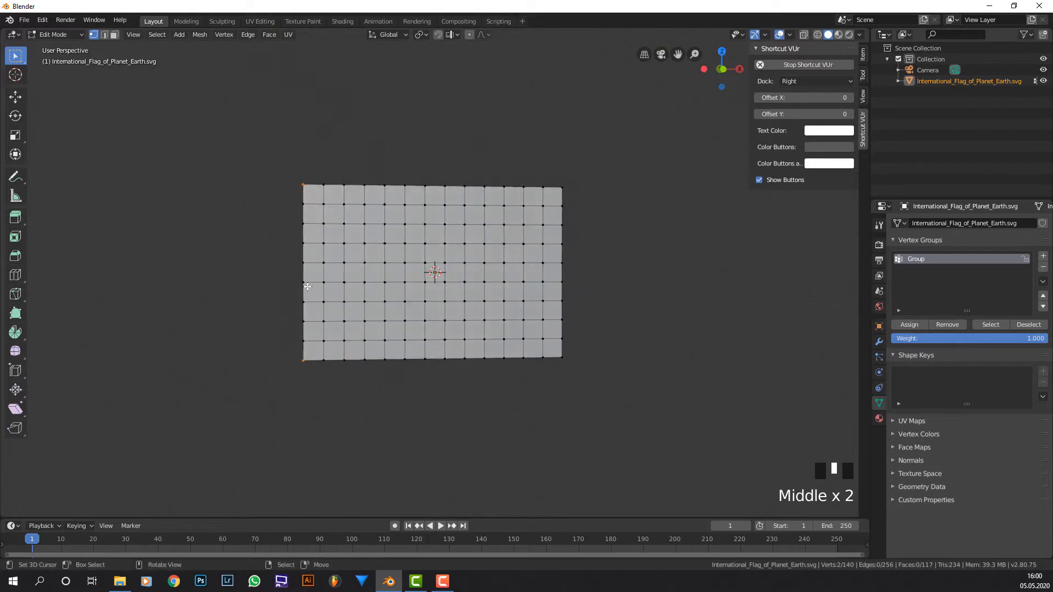
middle_click_drag(371, 382, 425, 380)
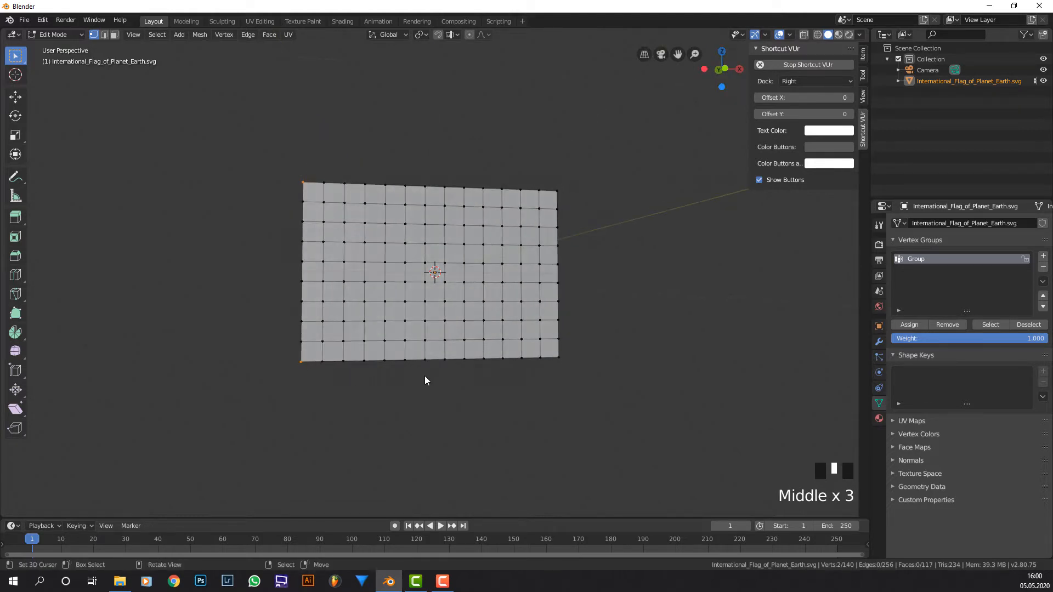
key("Tab")
middle_click_drag(528, 331, 489, 330)
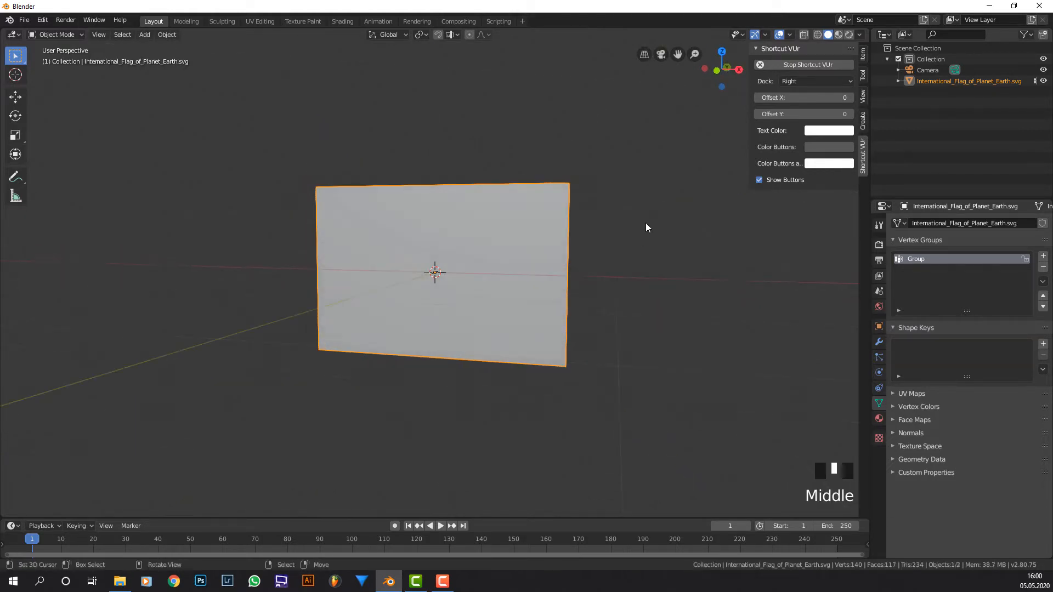
left_click(839, 34)
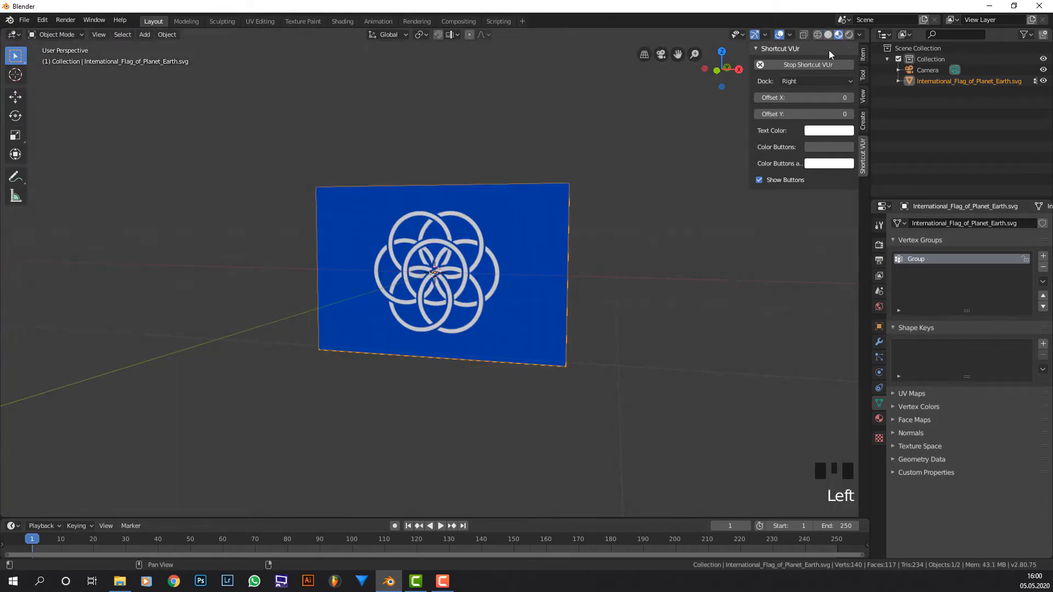
scroll(577, 212, "down", 1)
middle_click_drag(576, 215, 839, 35)
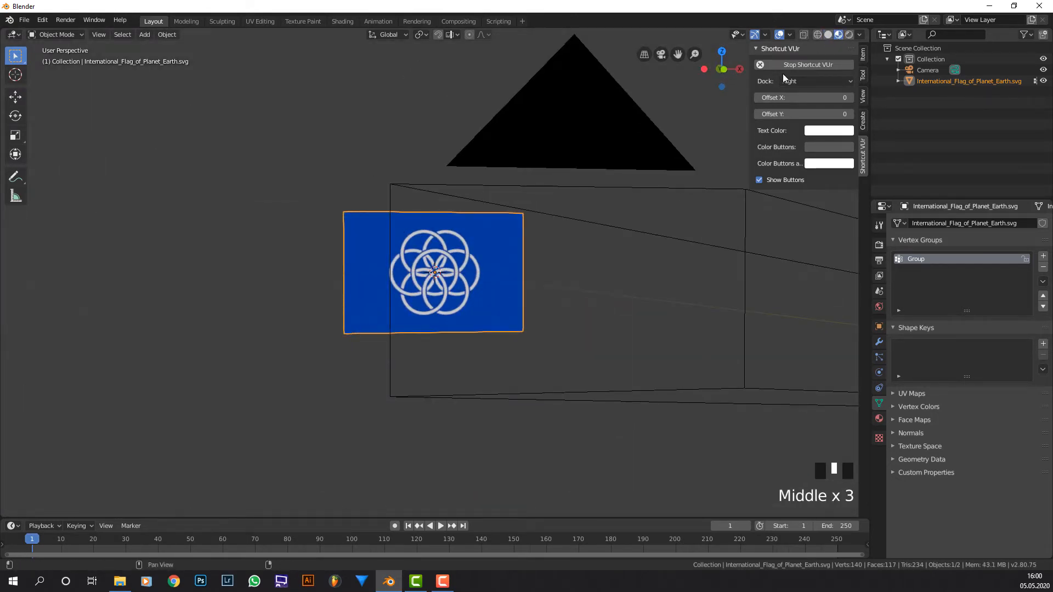
Step: Add a Wind force field at the centre of the flag
middle_click_drag(603, 186, 519, 239)
scroll(528, 238, "up", 3)
scroll(642, 225, "down", 1)
scroll(501, 238, "down", 2)
key("shift+a")
mouse_move(519, 239)
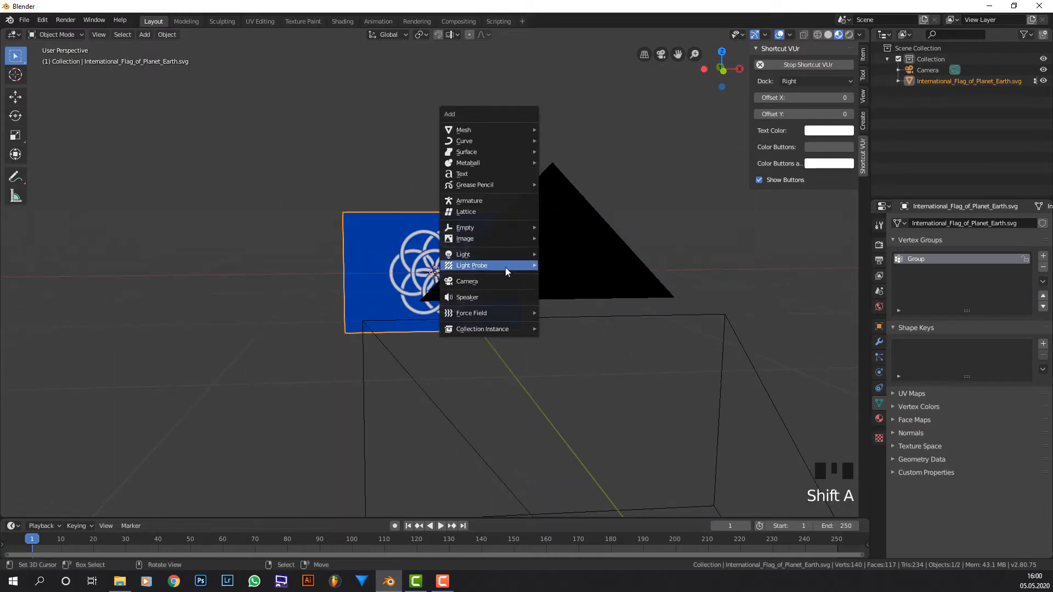
mouse_move(506, 317)
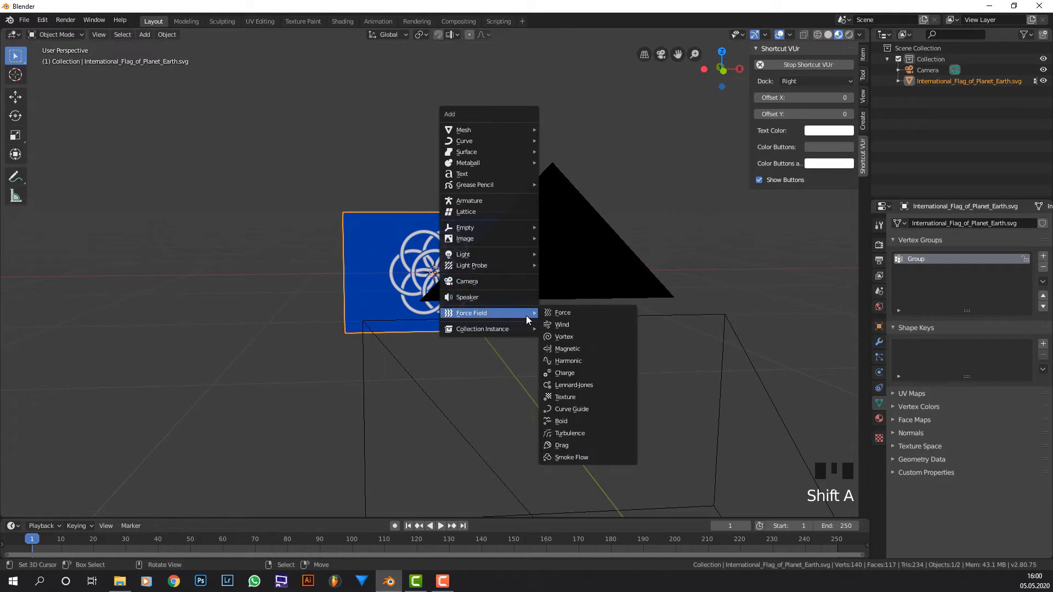
left_click(595, 327)
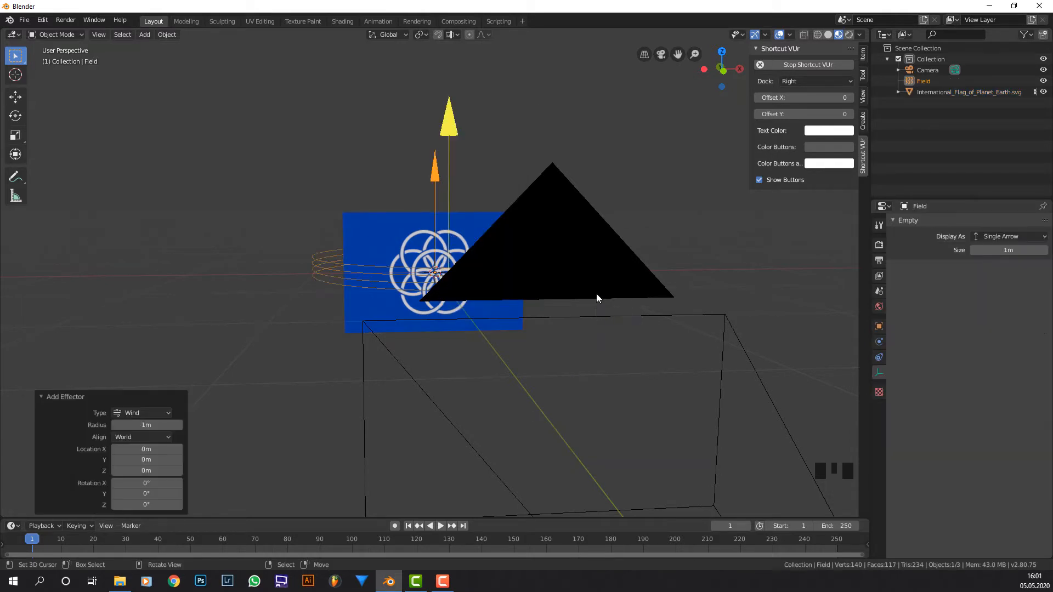
Step: Rotate the wind force field 90° around the global Y axis
key("r")
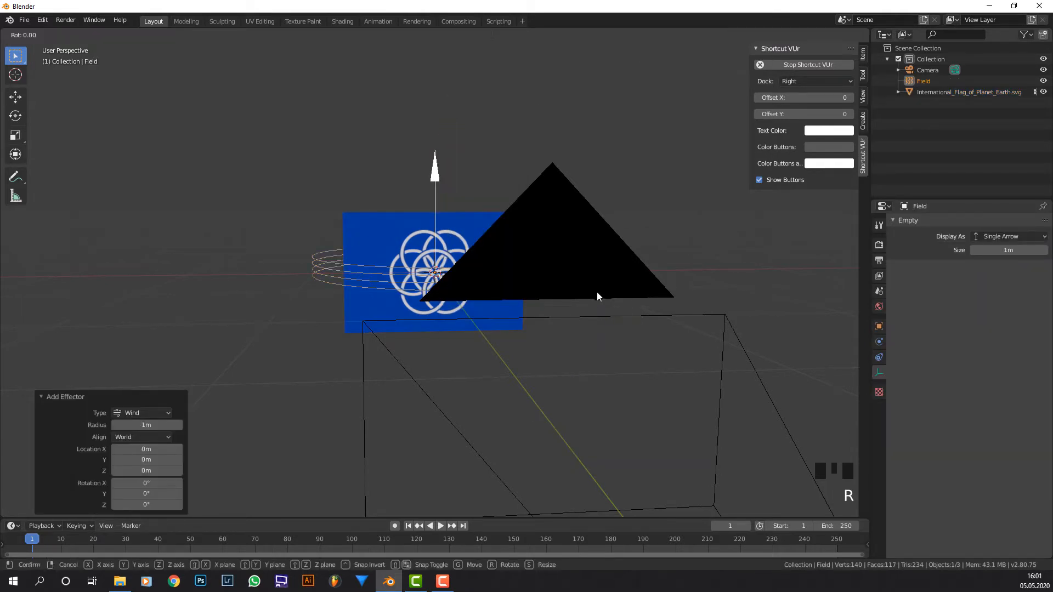
key("y")
key("9")
key("0")
key("Return")
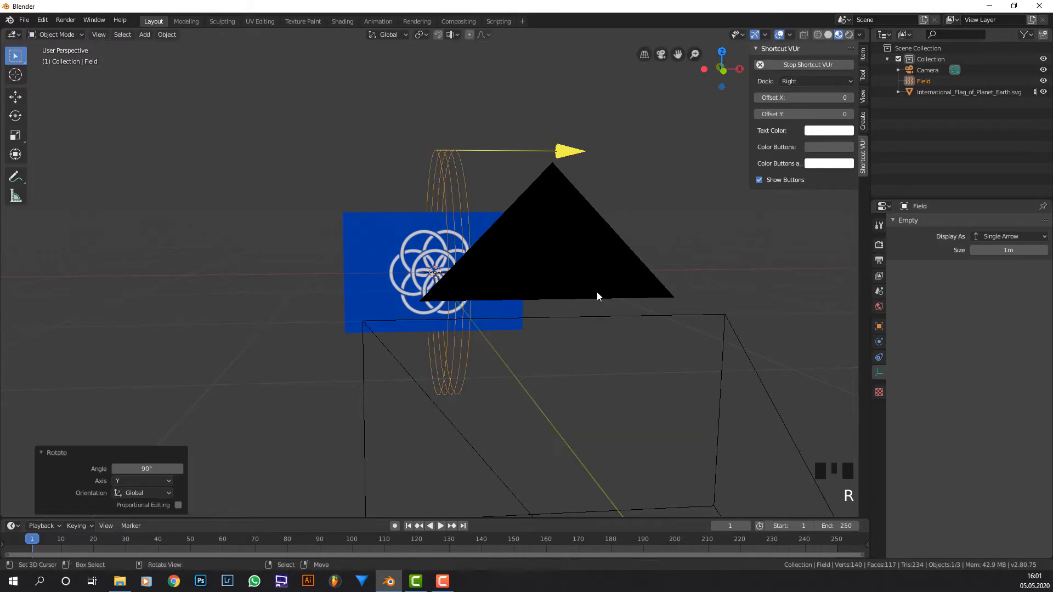
Step: Move the wind field about -2.47 m along the global X axis, beyond the flag's left edge
scroll(612, 285, "down", 2)
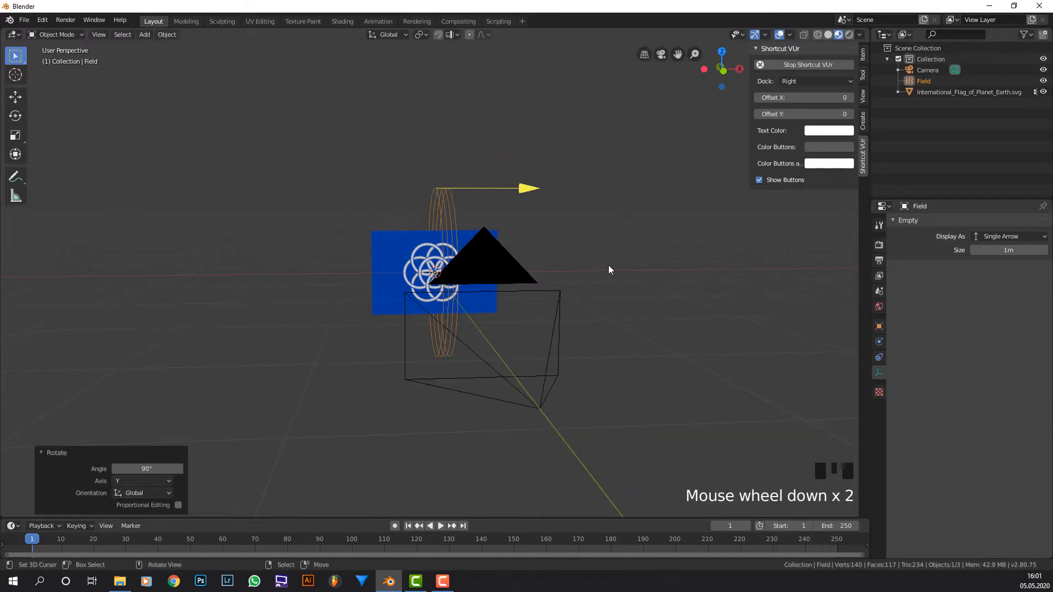
key("g")
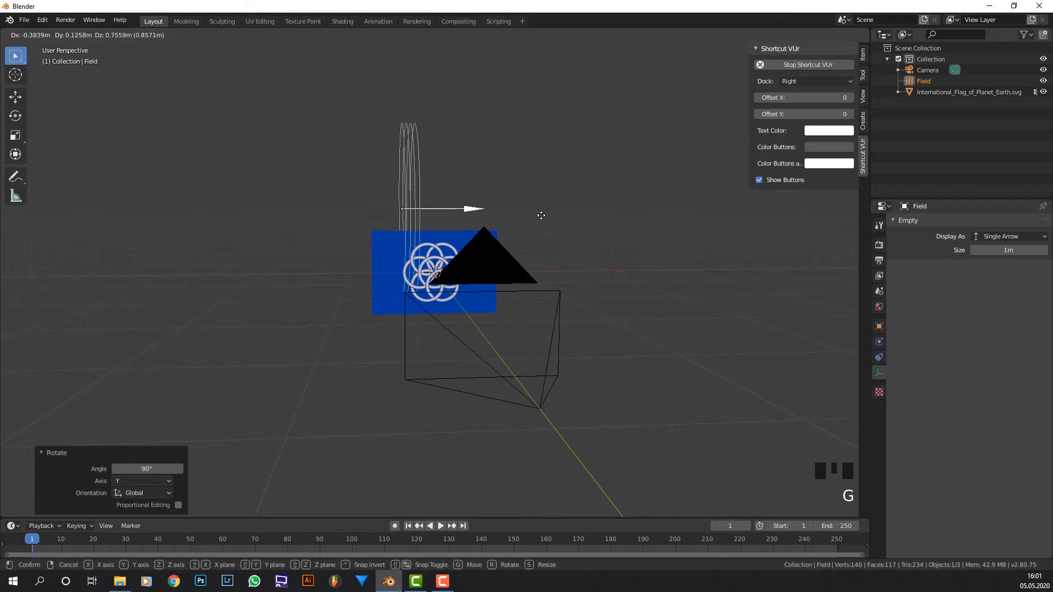
key("y")
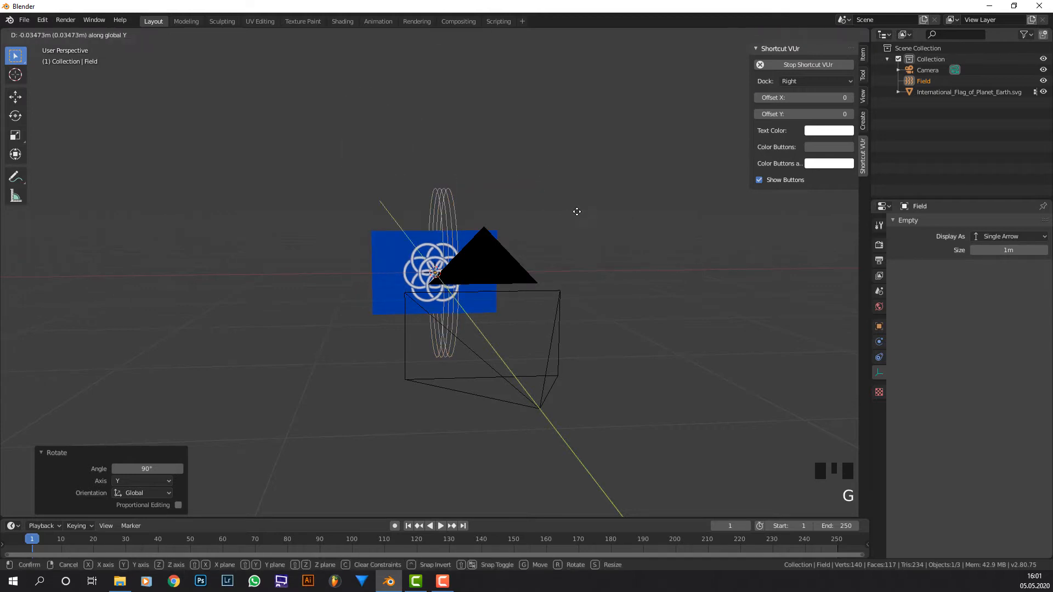
key("x")
left_click(362, 208)
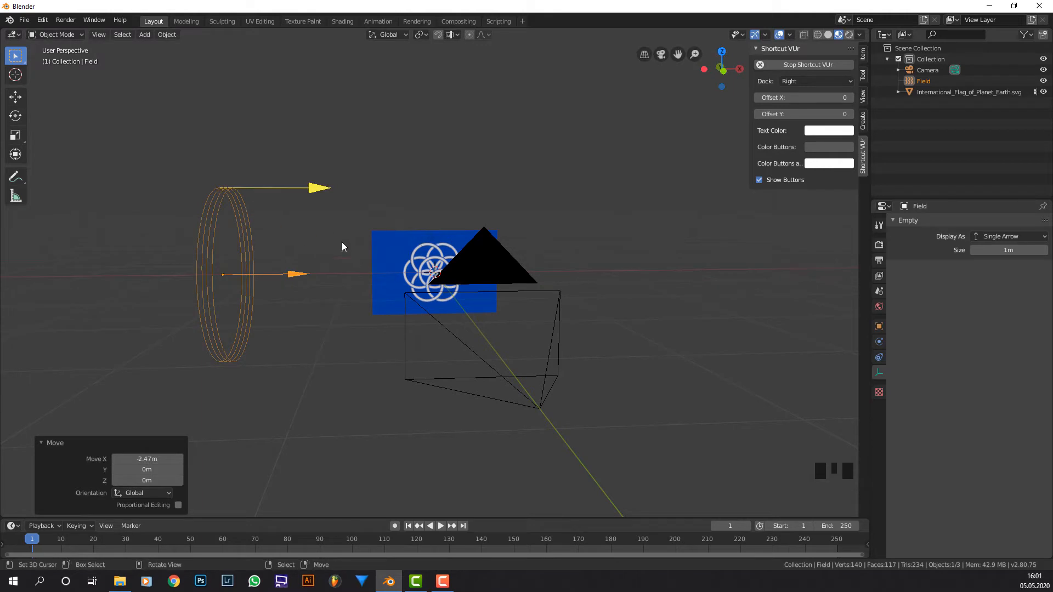
Step: Select the flag plane in front orthographic view and enable Cloth physics on it
key("KP_1")
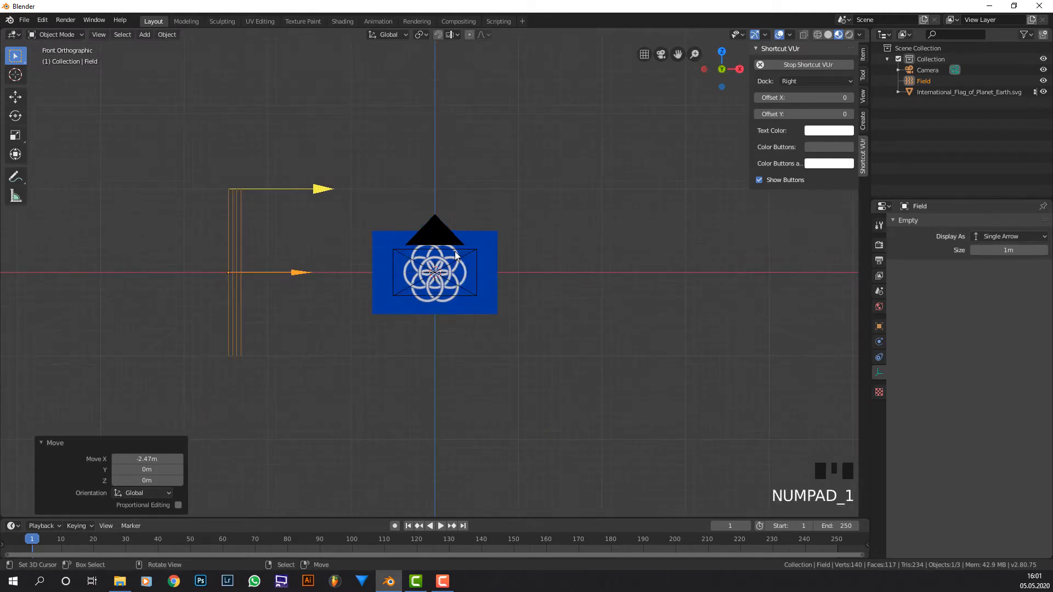
right_click(489, 267)
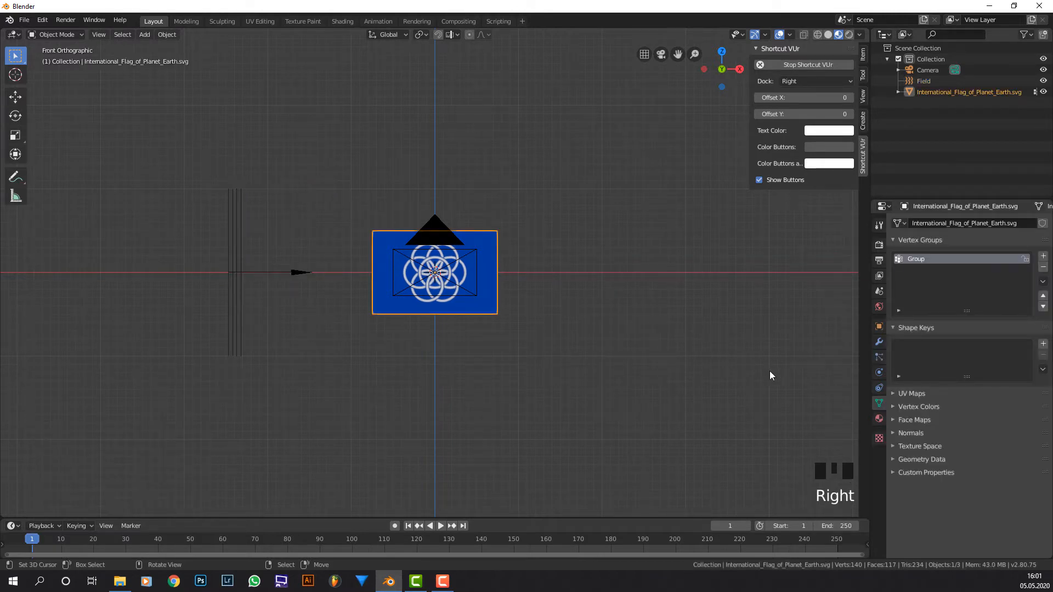
left_click(879, 372)
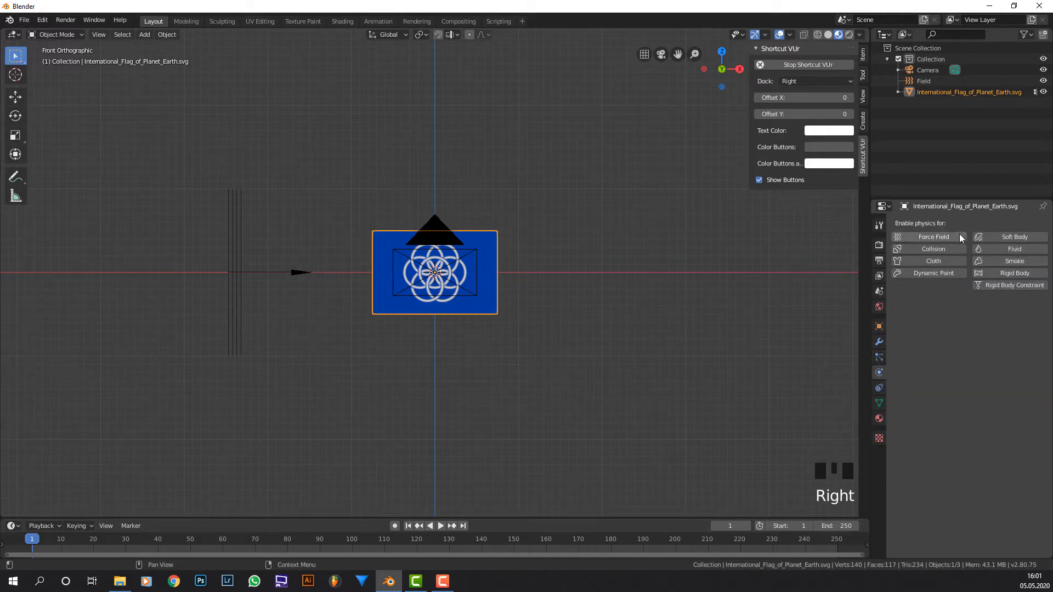
left_click(929, 263)
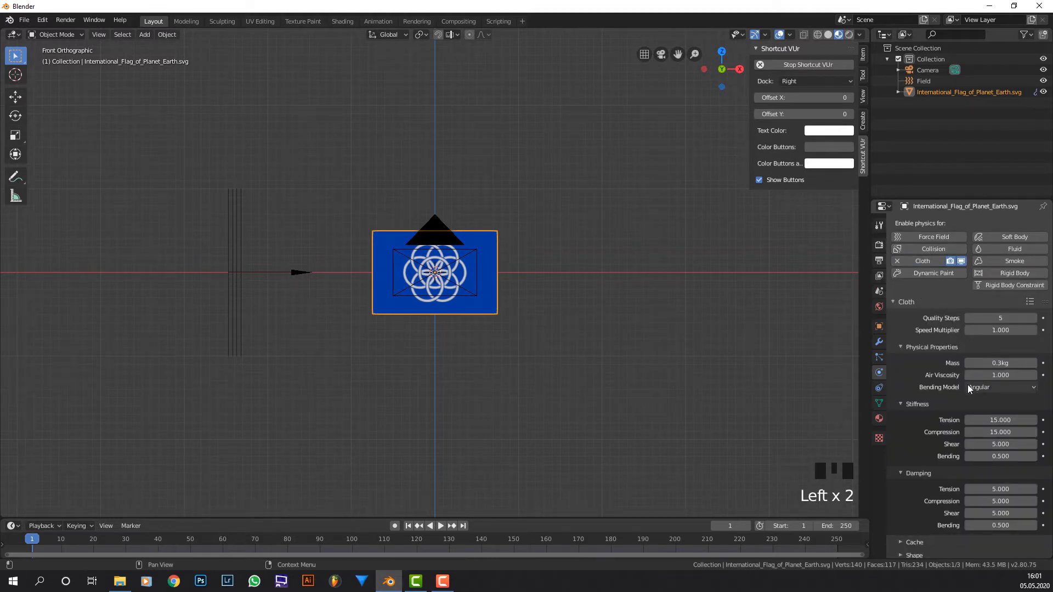
Step: Set the cloth's bending stiffness and compression stiffness to 0.1 each
scroll(975, 396, "down", 1)
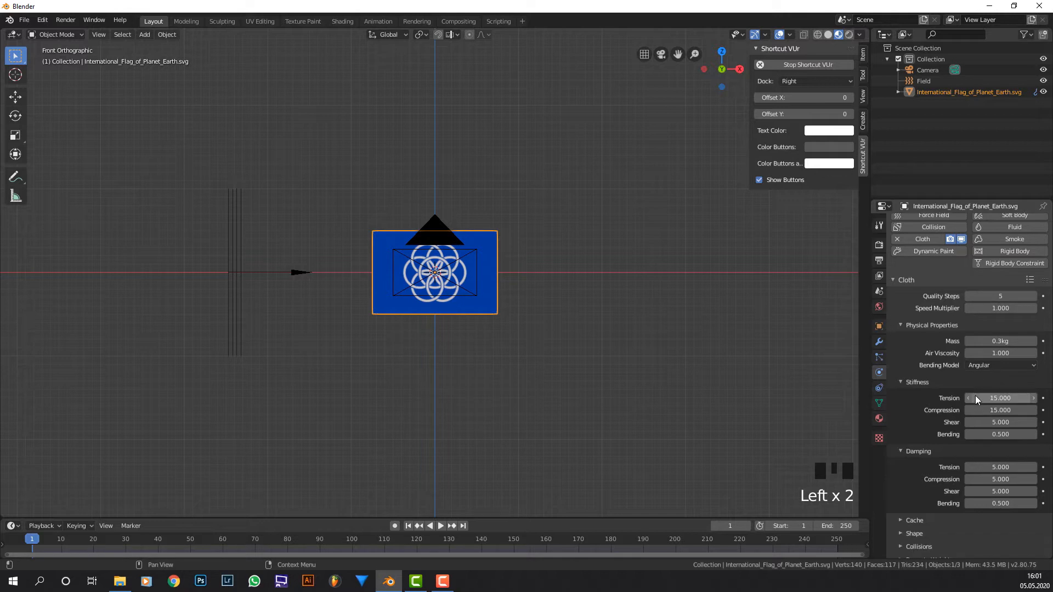
double_click(977, 435)
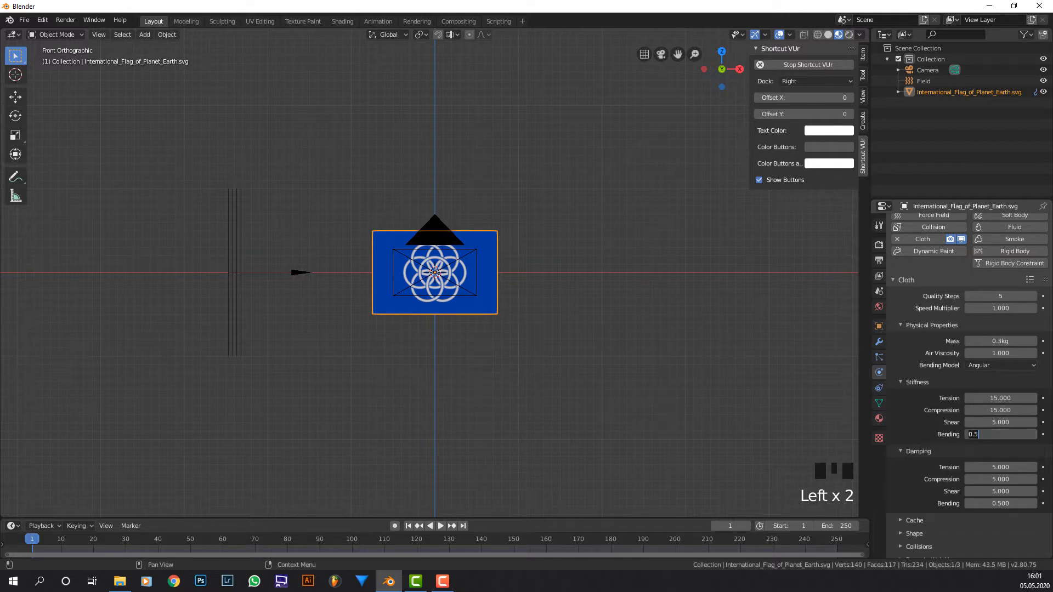
type(".1")
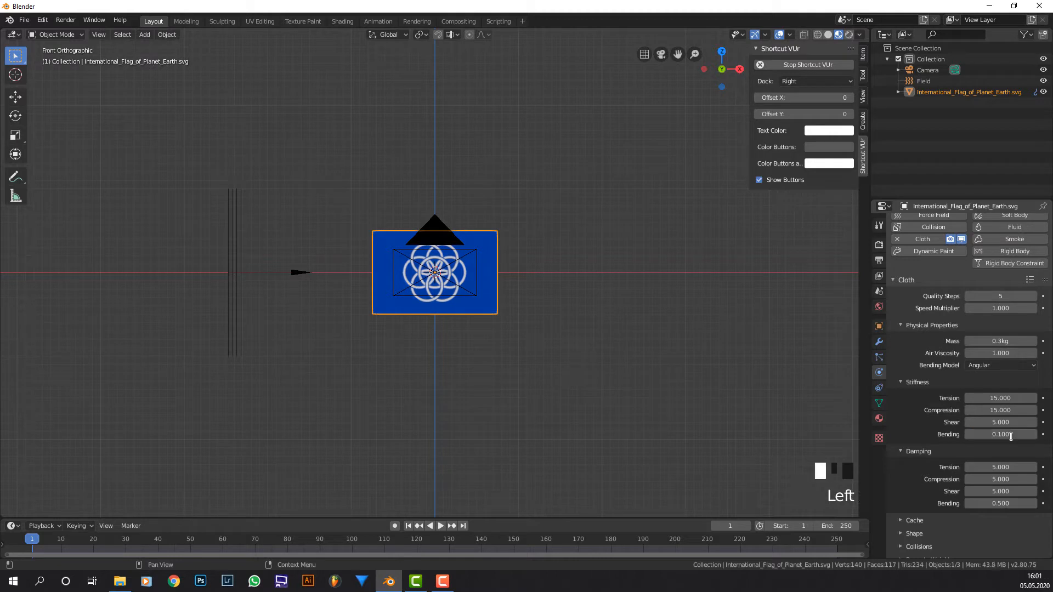
key("Return")
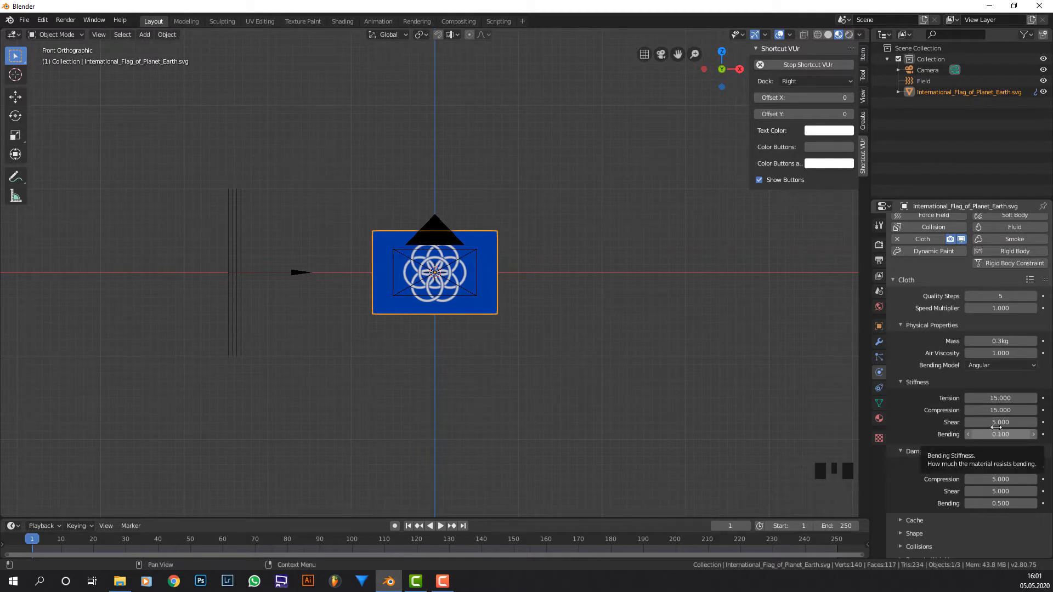
double_click(992, 410)
type(".1")
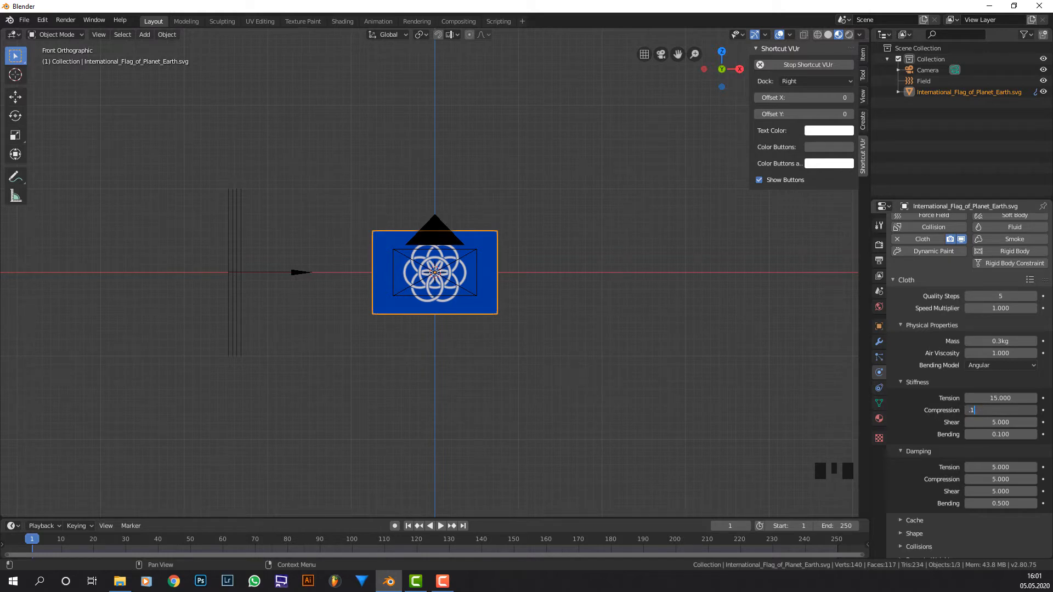
Step: Set the cloth's tension stiffness to 0.1
left_click(991, 398)
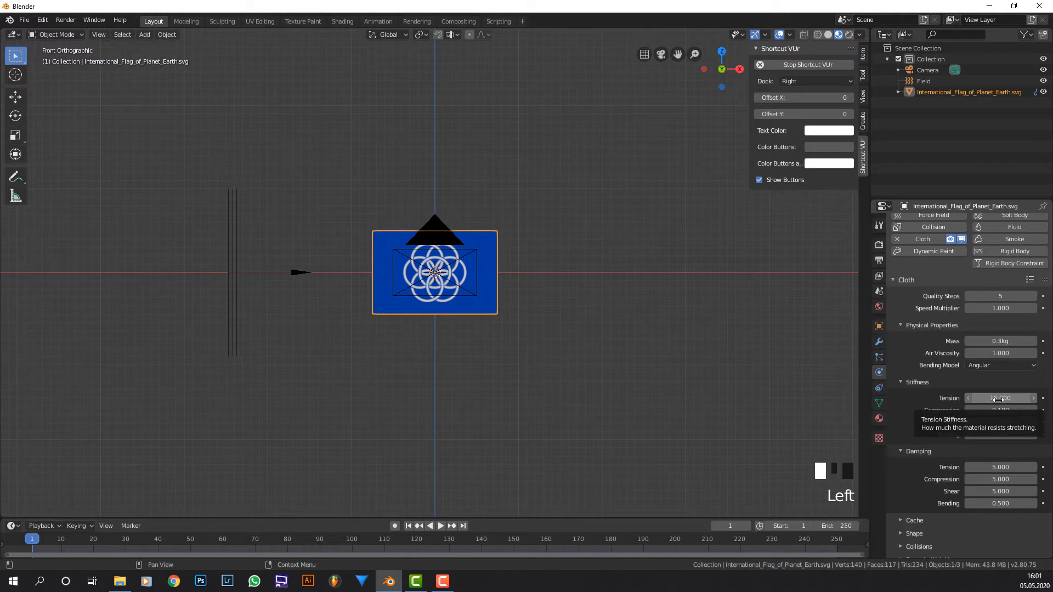
scroll(995, 399, "up", 2)
scroll(486, 363, "up", 5)
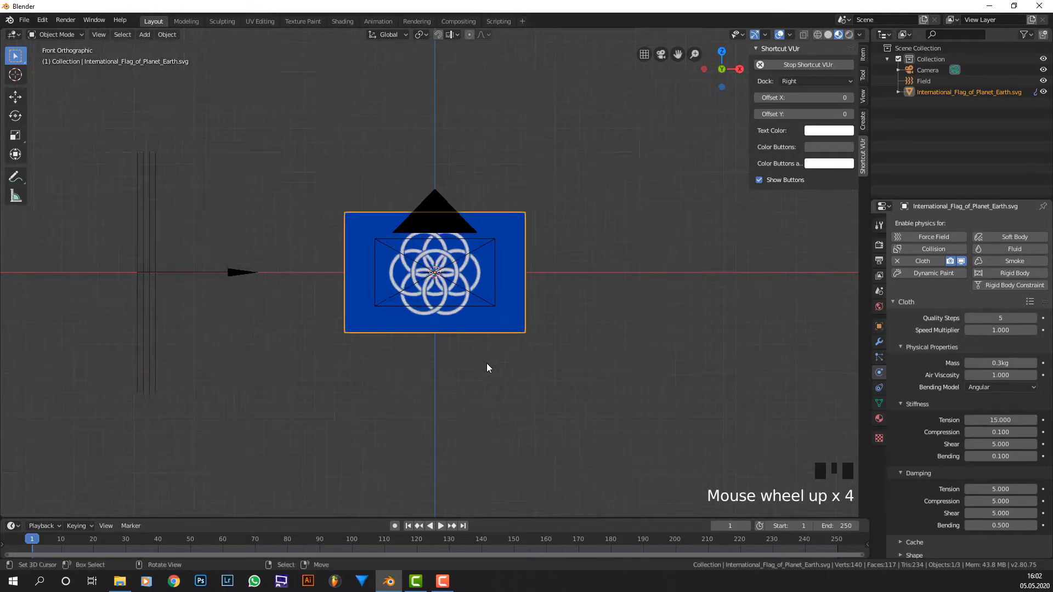
left_click(998, 420)
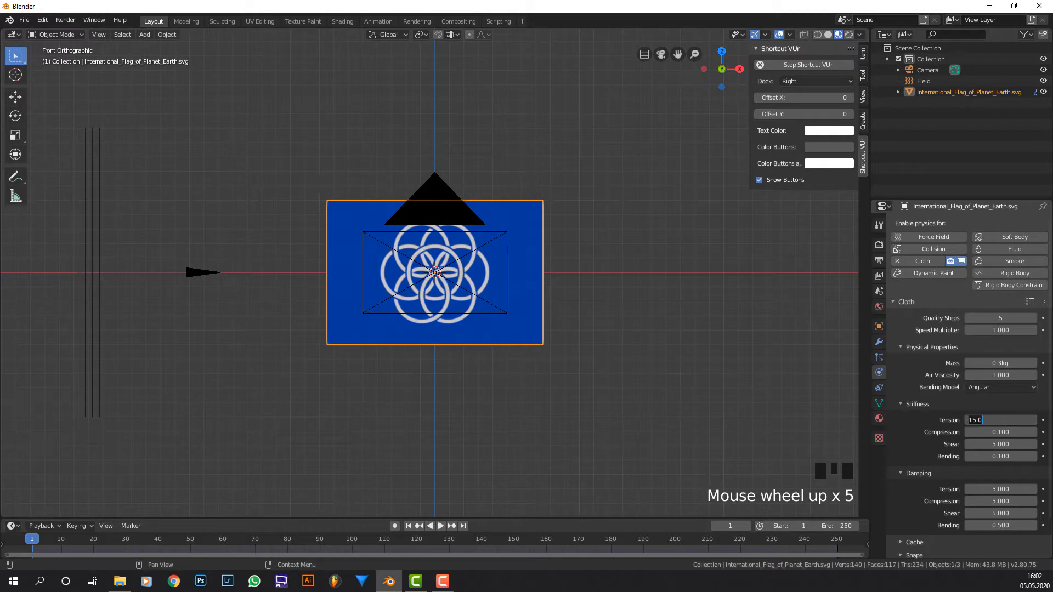
type("0.1")
left_click(468, 327)
scroll(468, 328, "down", 1)
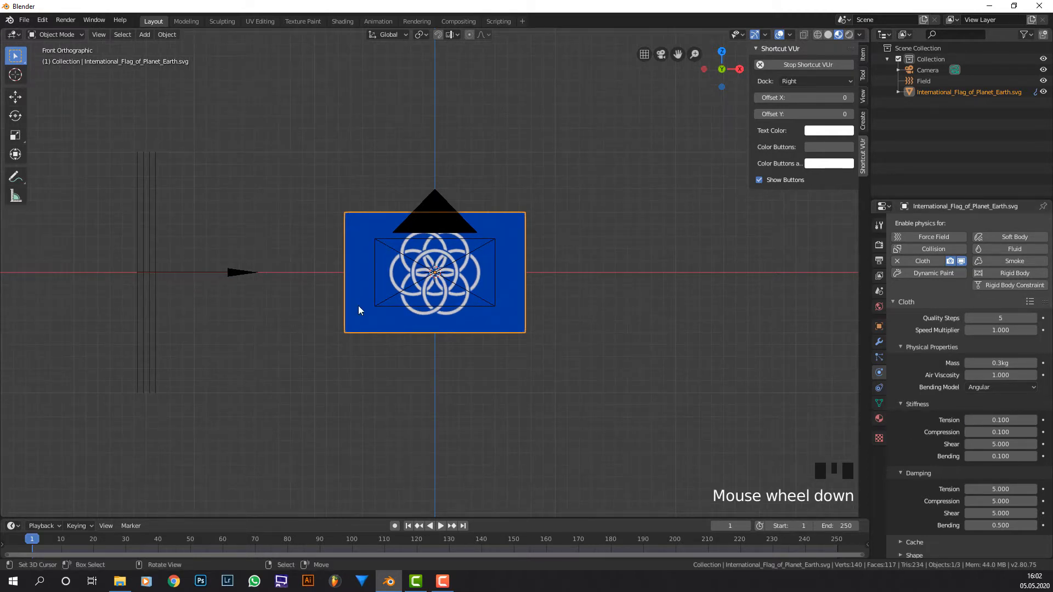
Step: Switch the flag to Edit Mode and add a Subdivision Surface modifier to it
scroll(982, 387, "down", 5)
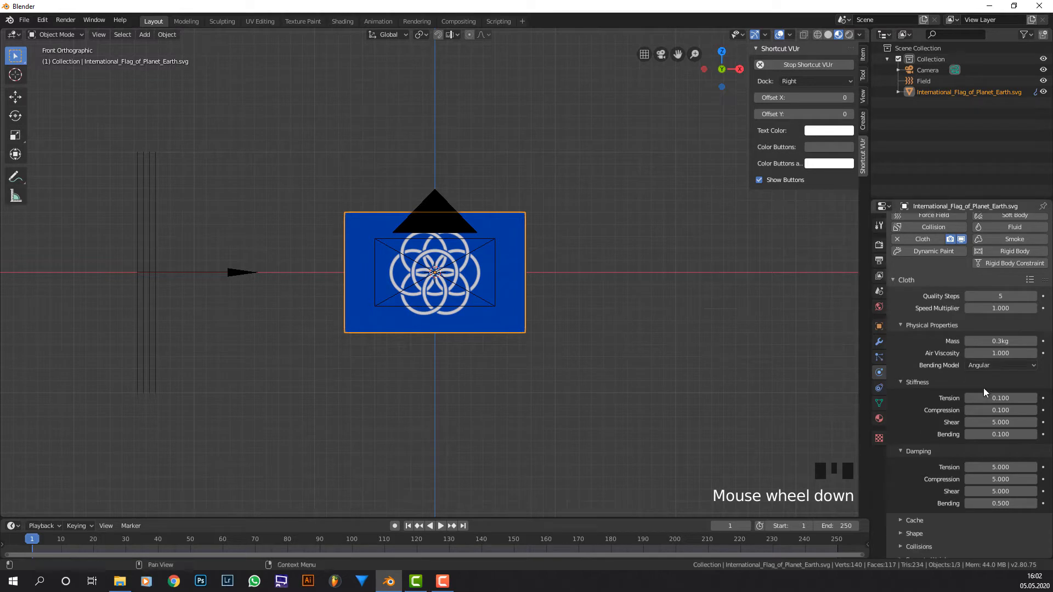
left_click(877, 340)
scroll(484, 269, "up", 1)
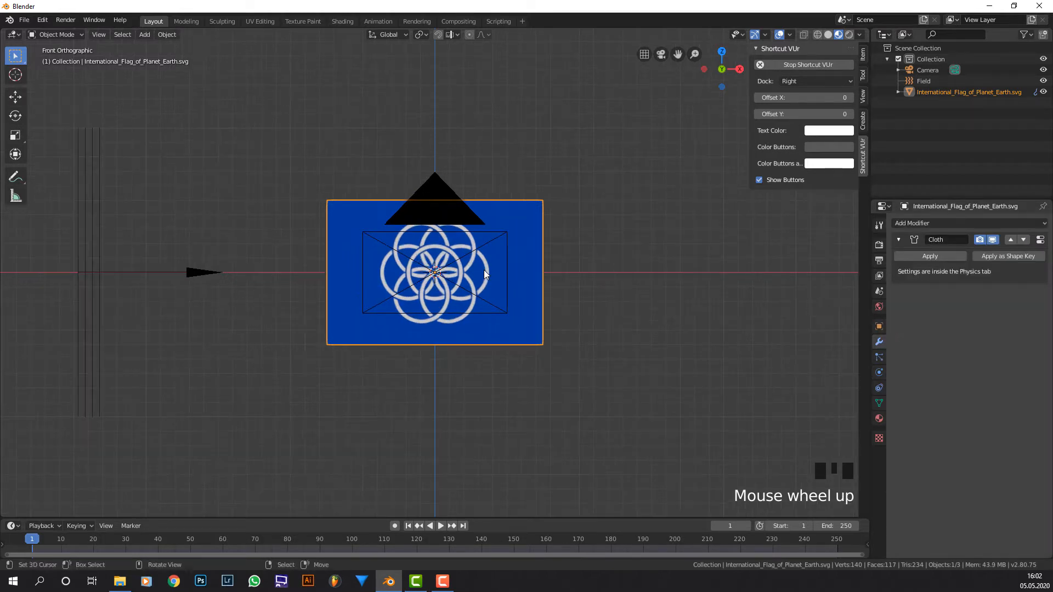
key("Tab")
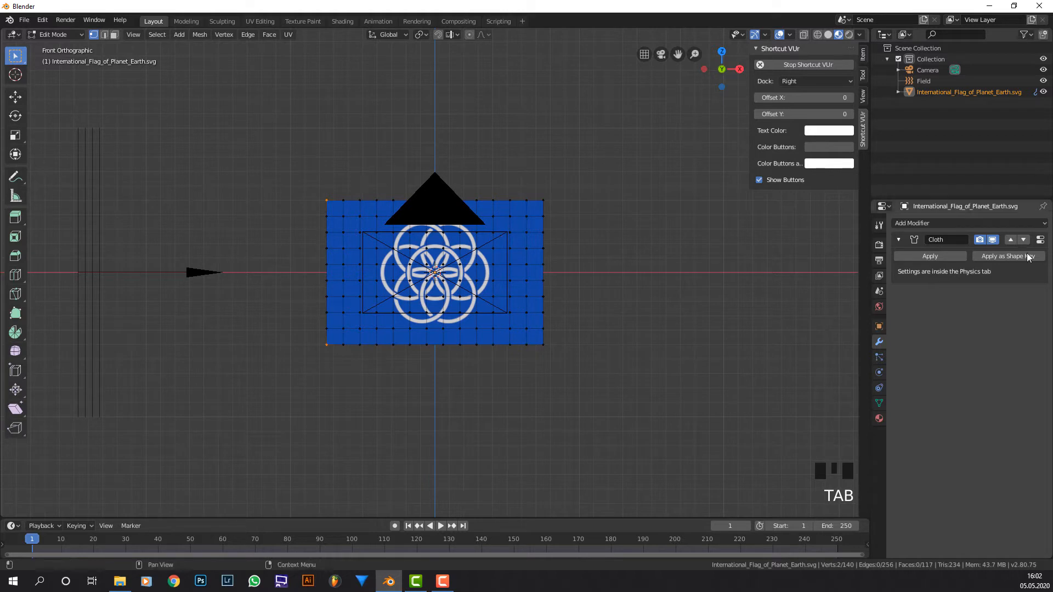
left_click(965, 222)
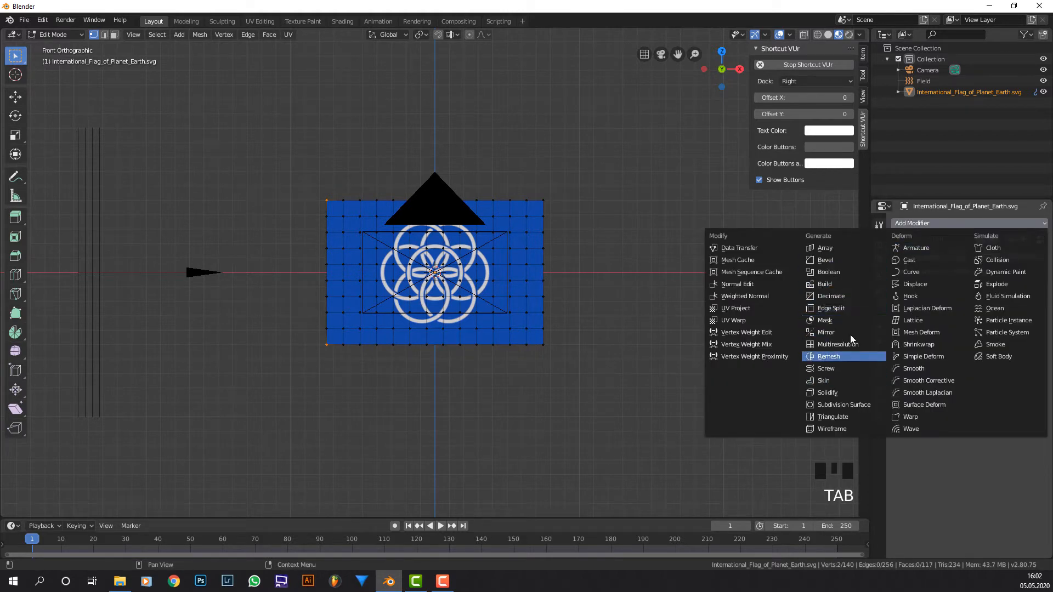
left_click(853, 407)
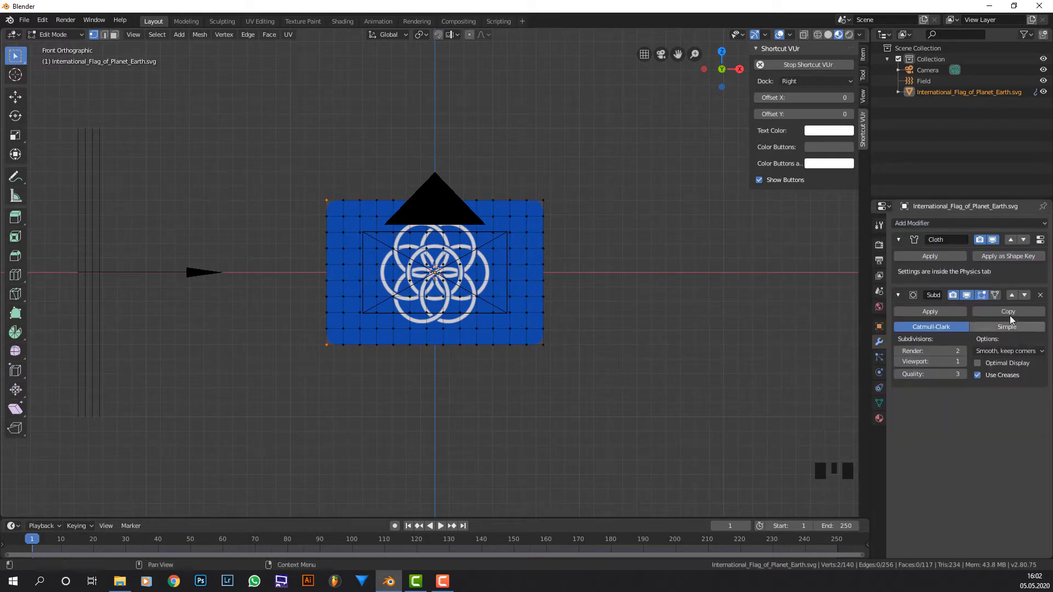
Step: Move the Subdivision Surface modifier above the Cloth modifier and collapse its settings
left_click(1011, 294)
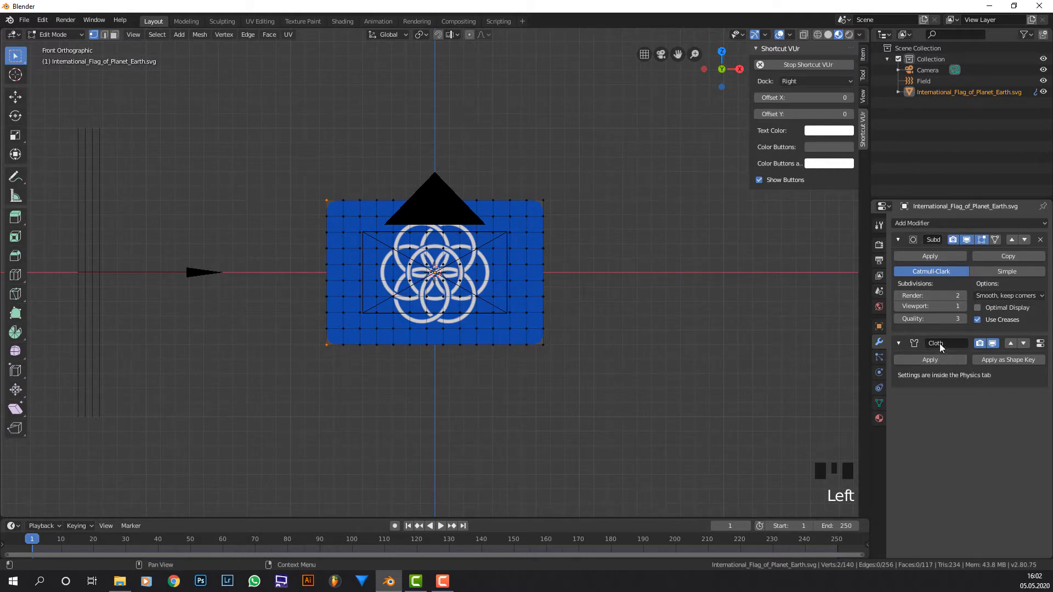
left_click(900, 295)
left_click(898, 239)
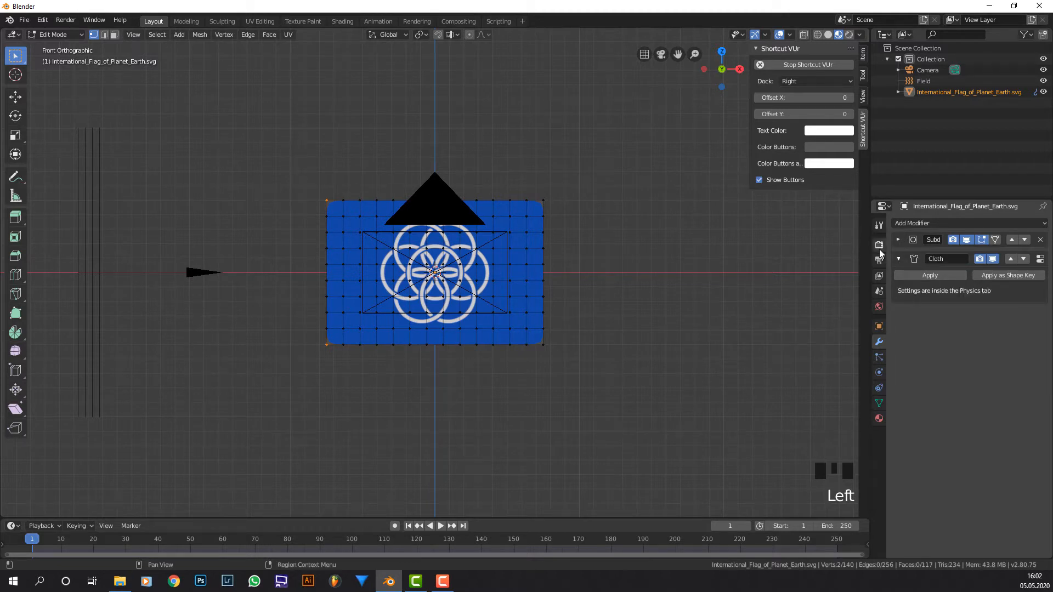
Step: Collapse the Cloth modifier, return the flag to Object Mode, and toggle the Subdivision modifier's viewport display off and on for comparison
left_click(898, 259)
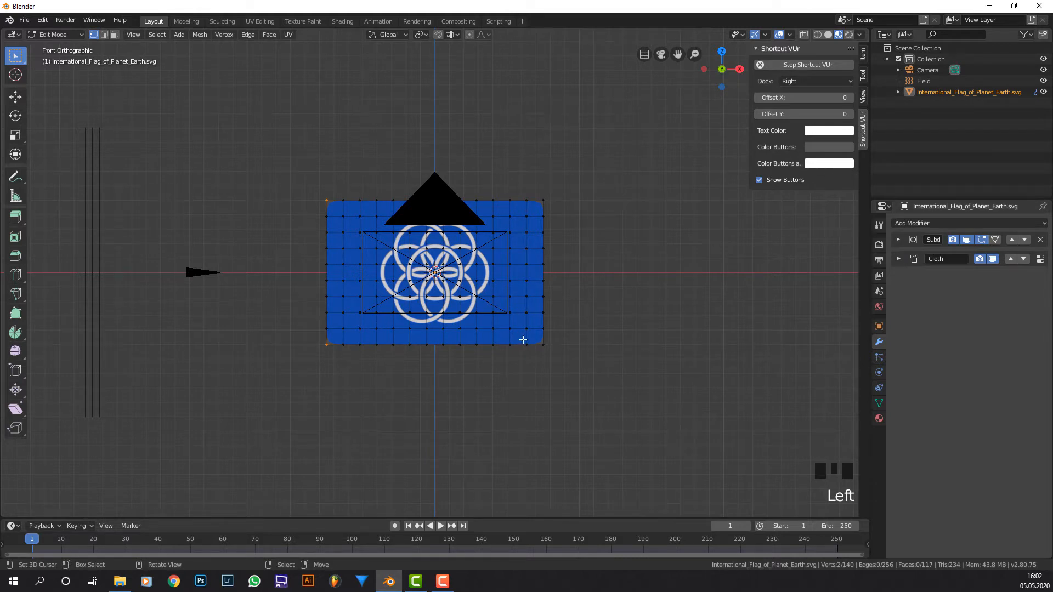
key("Tab")
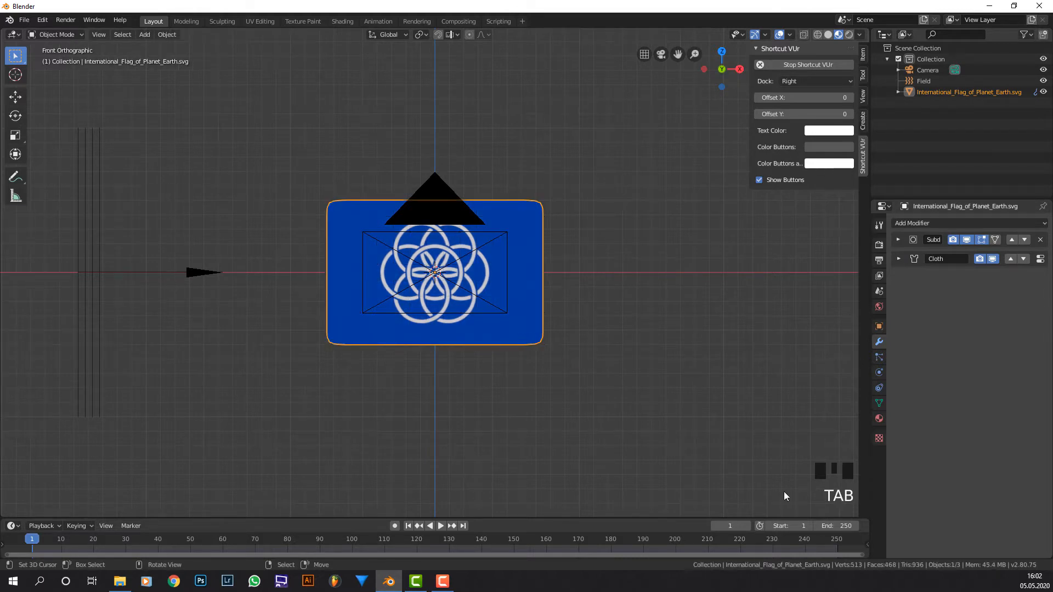
left_click(965, 240)
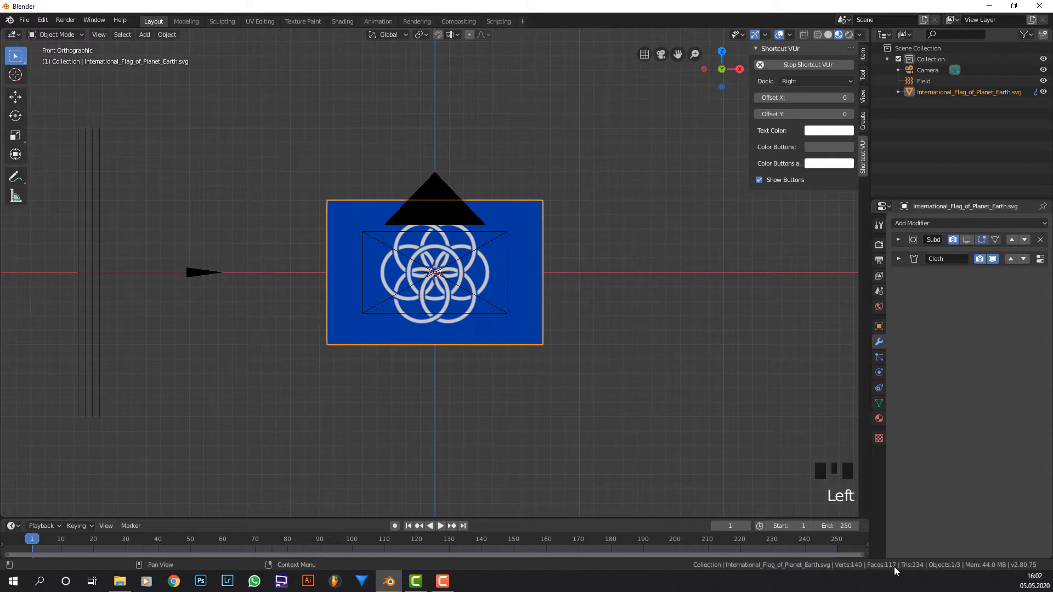
left_click(967, 240)
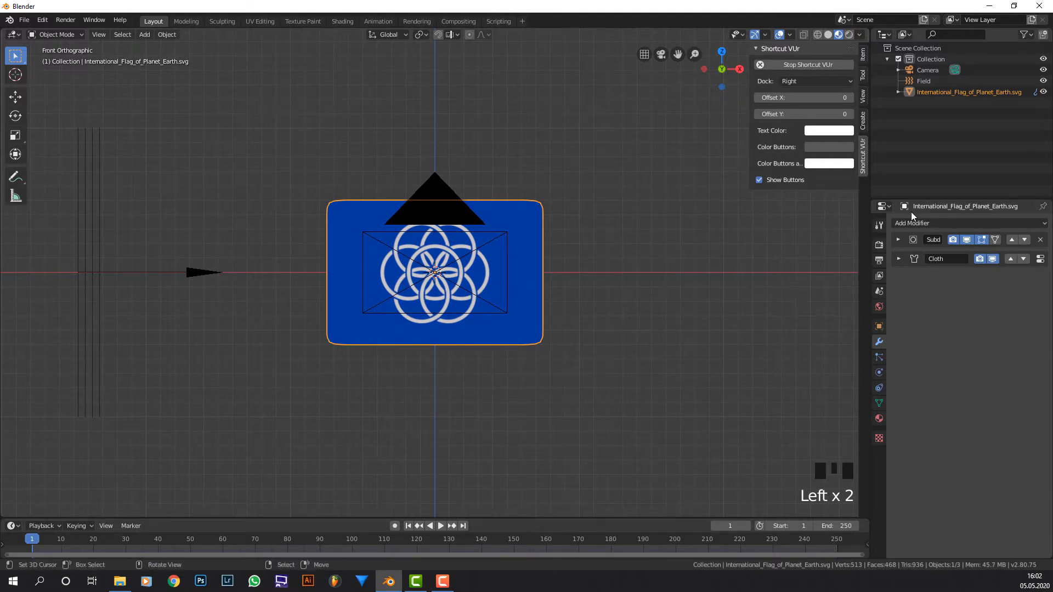
Step: Set the flag's Subdivision Surface modifier to the Simple type and collapse its settings
left_click(898, 240)
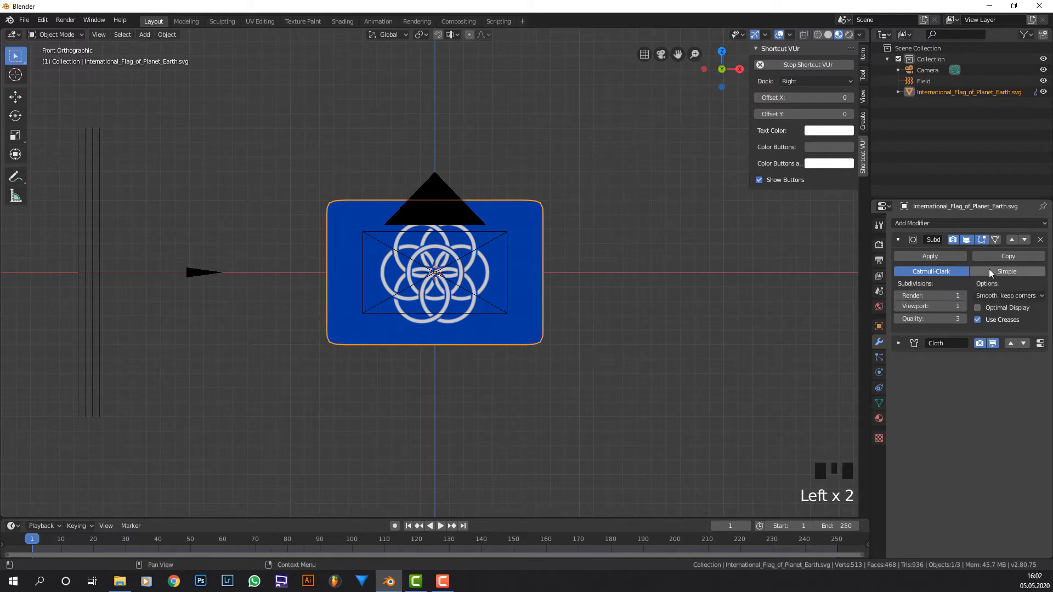
left_click(1007, 271)
scroll(415, 244, "up", 1)
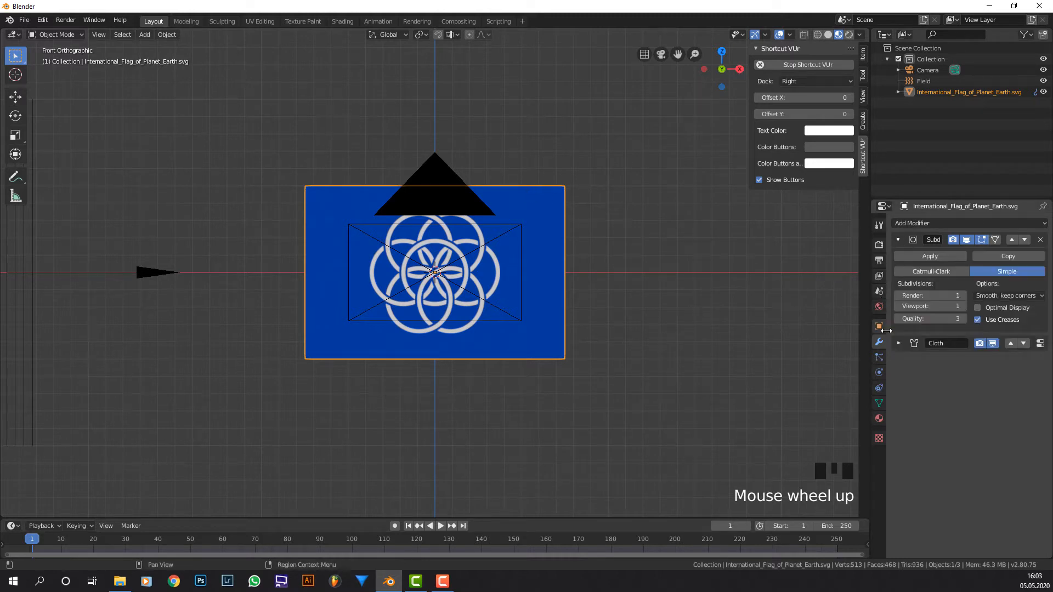
left_click(896, 239)
Step: In the flag's cloth physics, collapse the physical properties and set the cache simulation end to frame 150
left_click(877, 388)
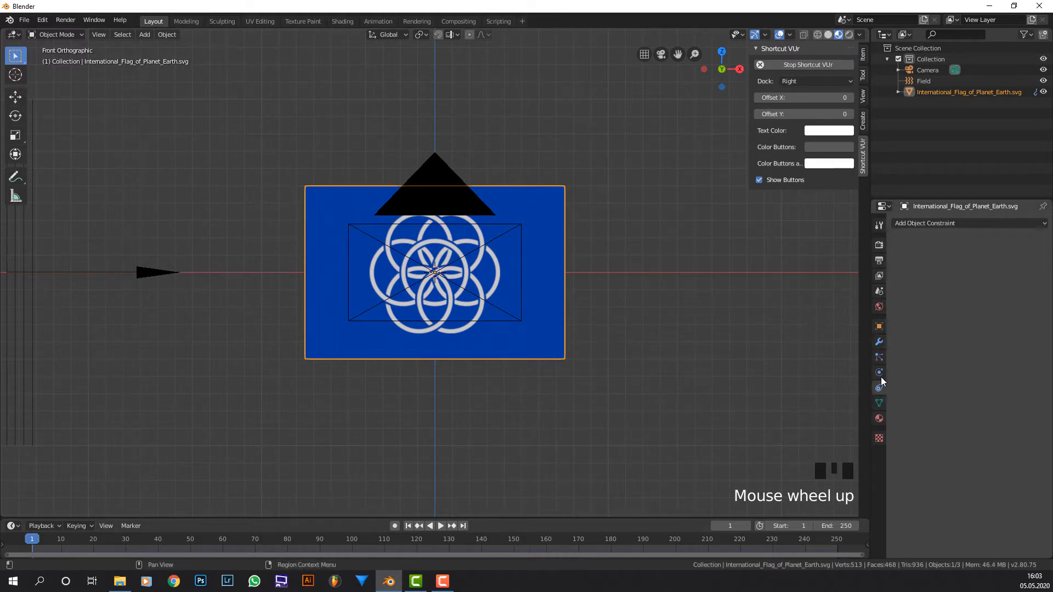
left_click(879, 373)
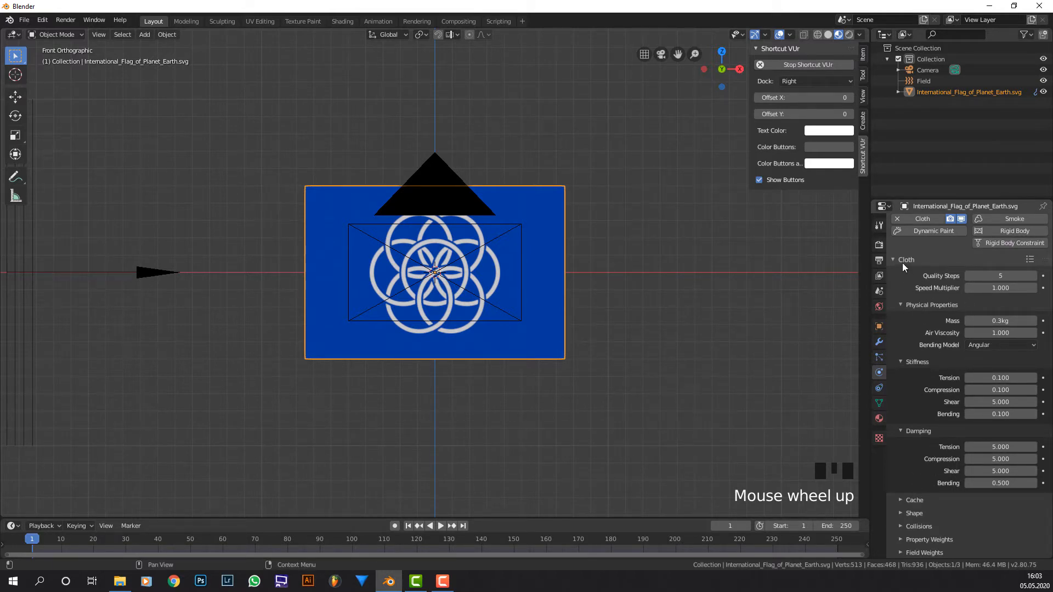
scroll(903, 262, "up", 3)
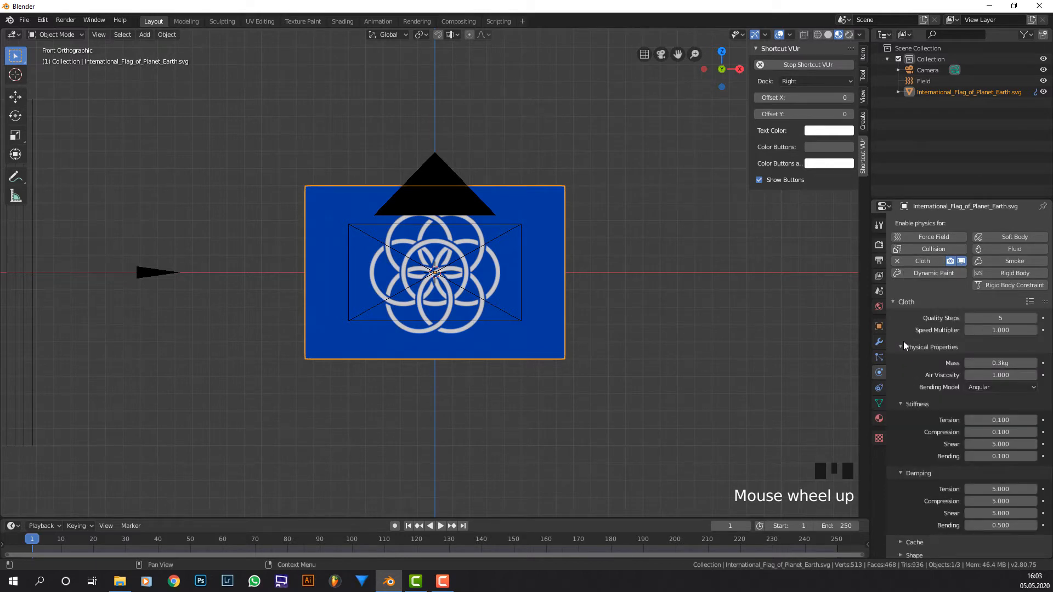
left_click(901, 346)
left_click(903, 360)
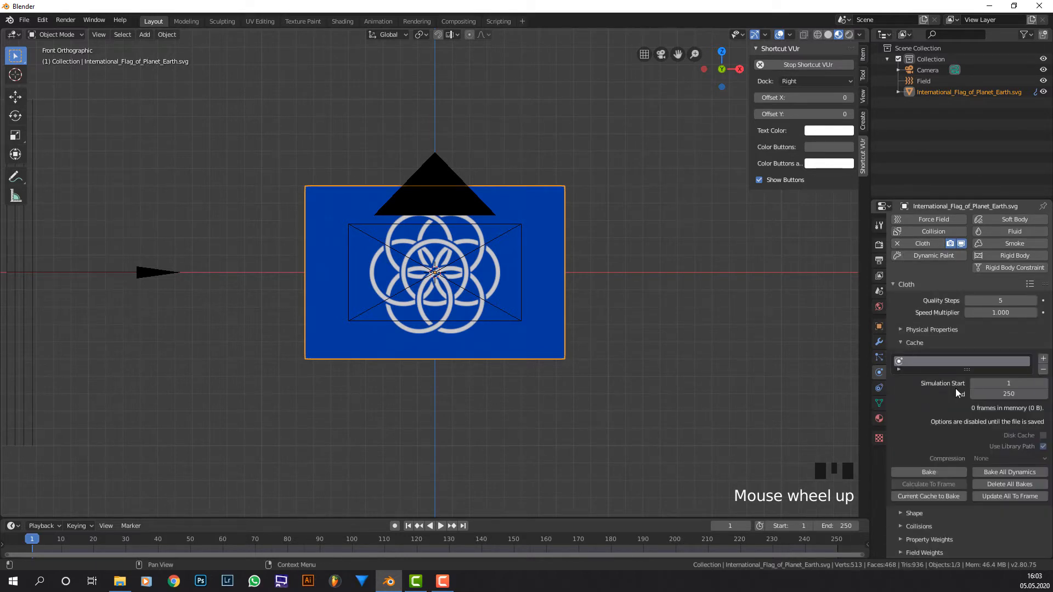
left_click(1022, 394)
type("150")
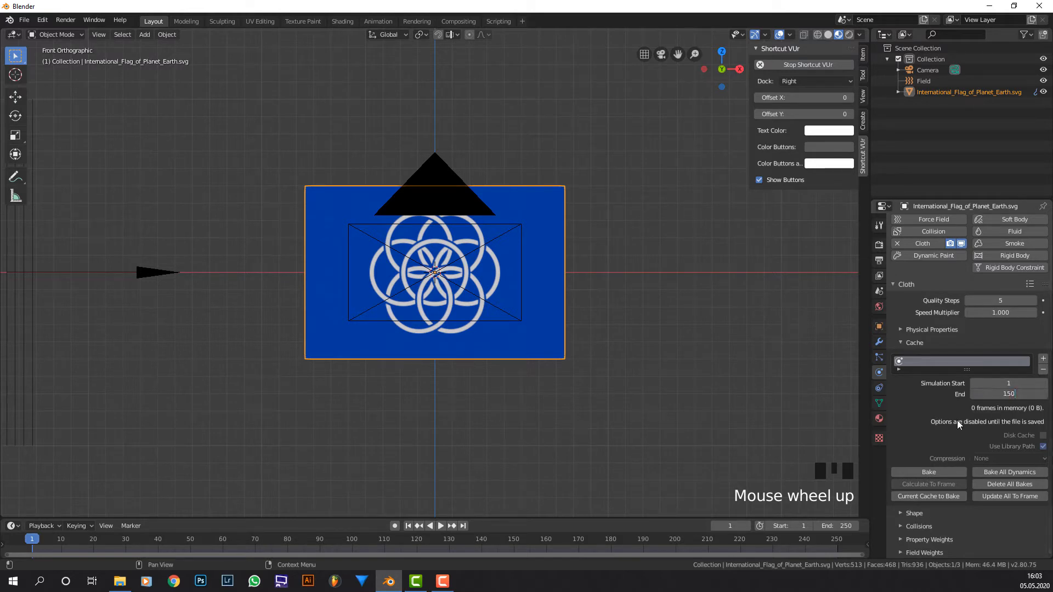
key("Return")
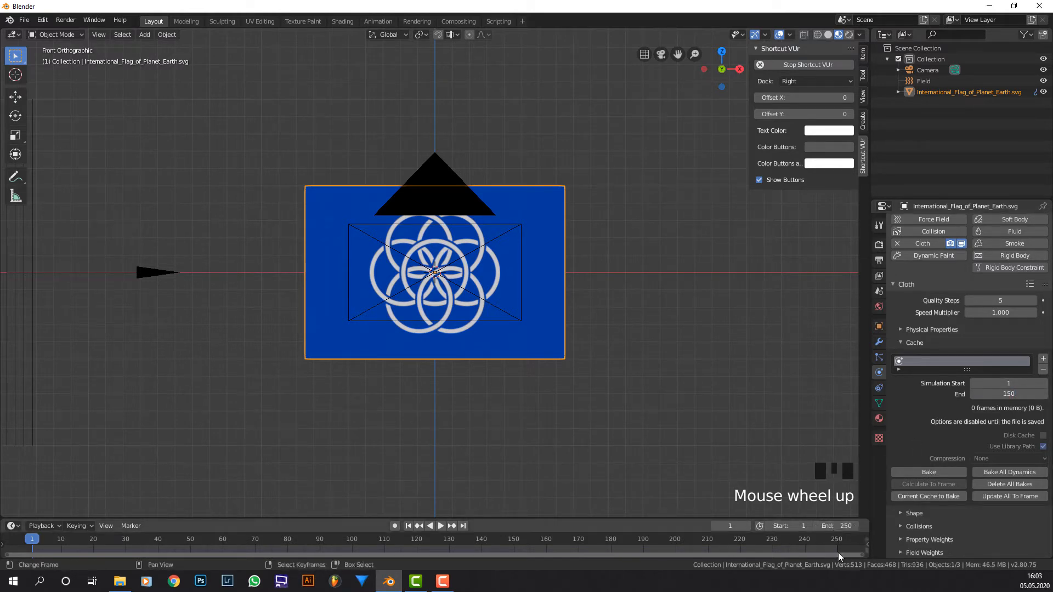
Step: Set the scene's animation end frame to 150
left_click(835, 526)
type("1")
key("Return")
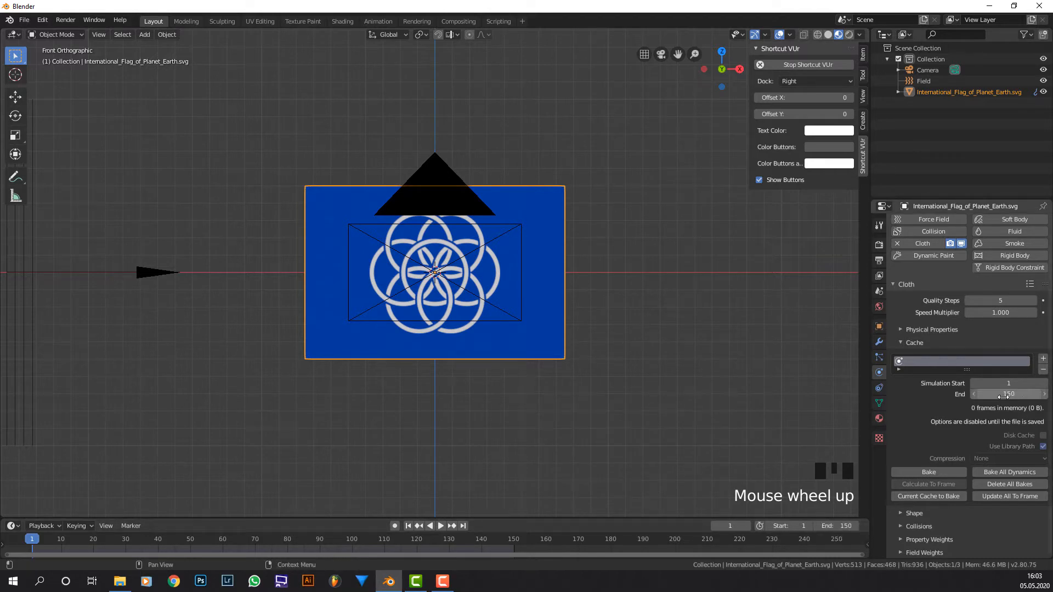
Step: Assign the vertex group Group as the pin group in the cloth's shape settings
scroll(709, 429, "down", 1)
scroll(706, 436, "up", 1)
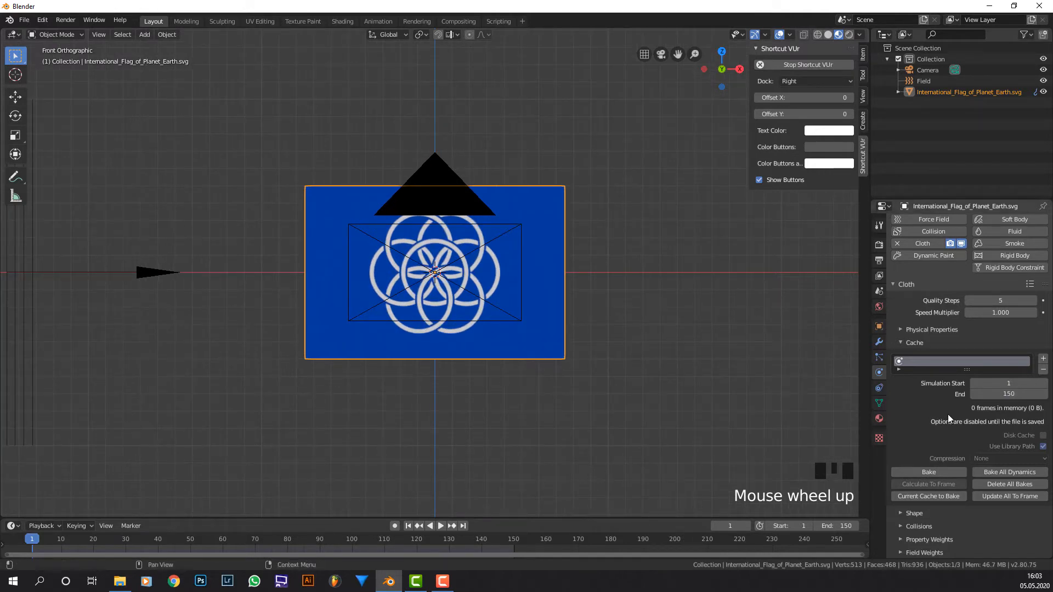
left_click(913, 514)
scroll(936, 505, "down", 1)
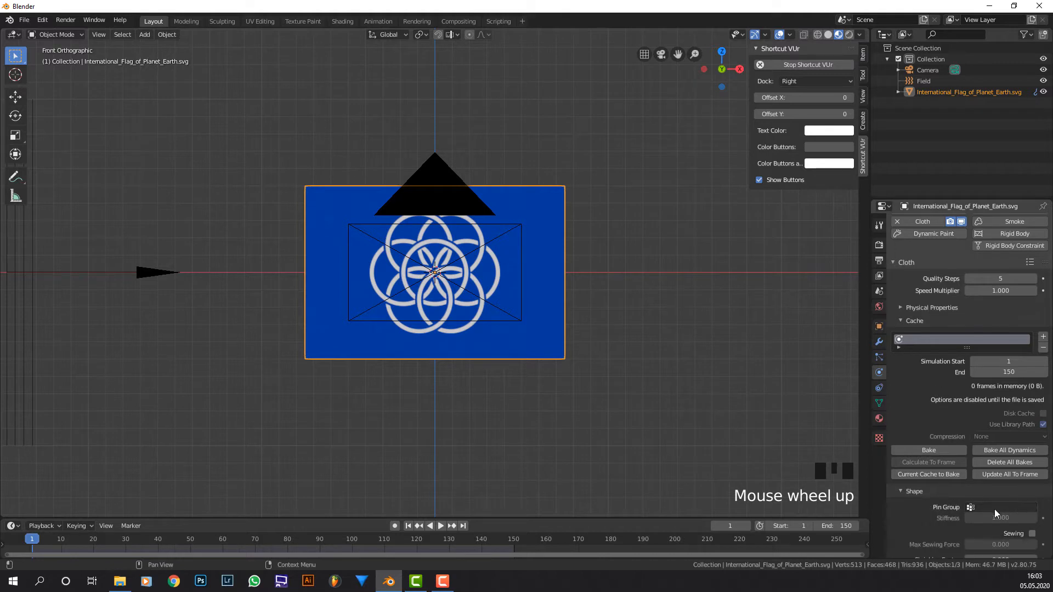
left_click(995, 507)
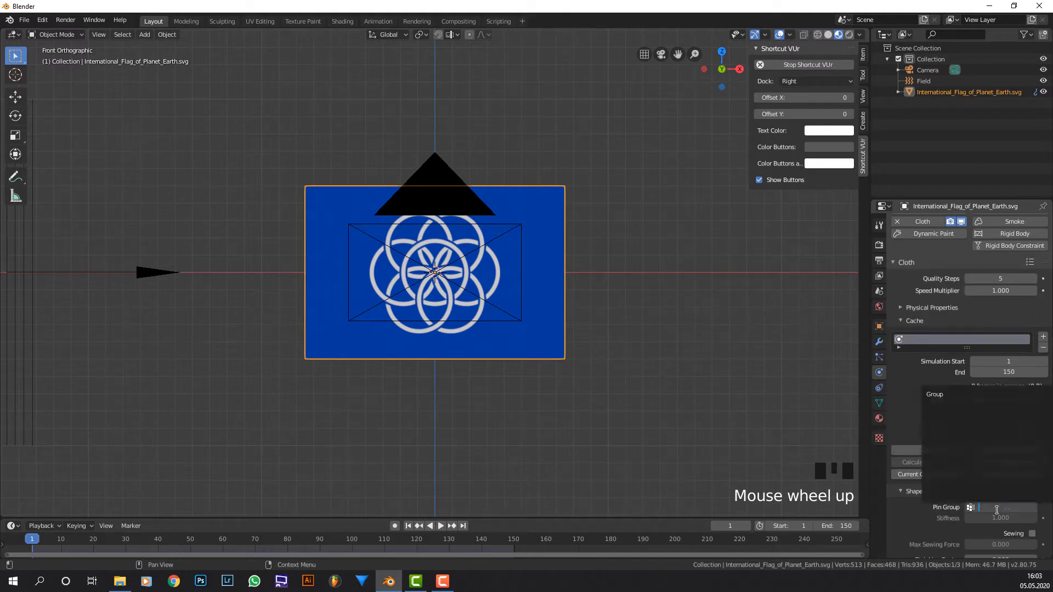
left_click(954, 395)
Step: Rename the flag's vertex group to Pin and return to the cloth physics settings
left_click(878, 403)
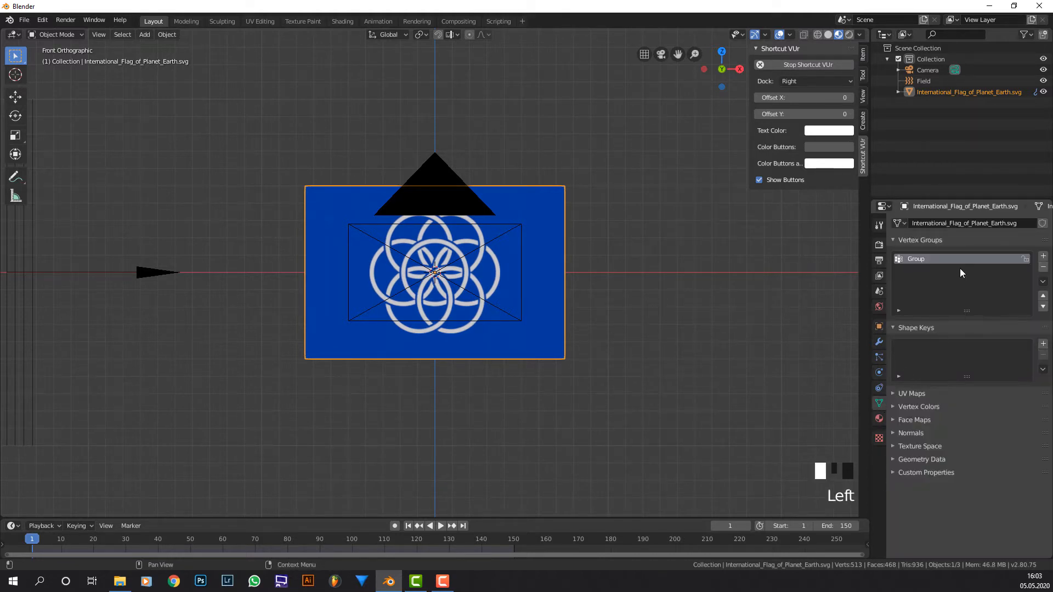
double_click(912, 259)
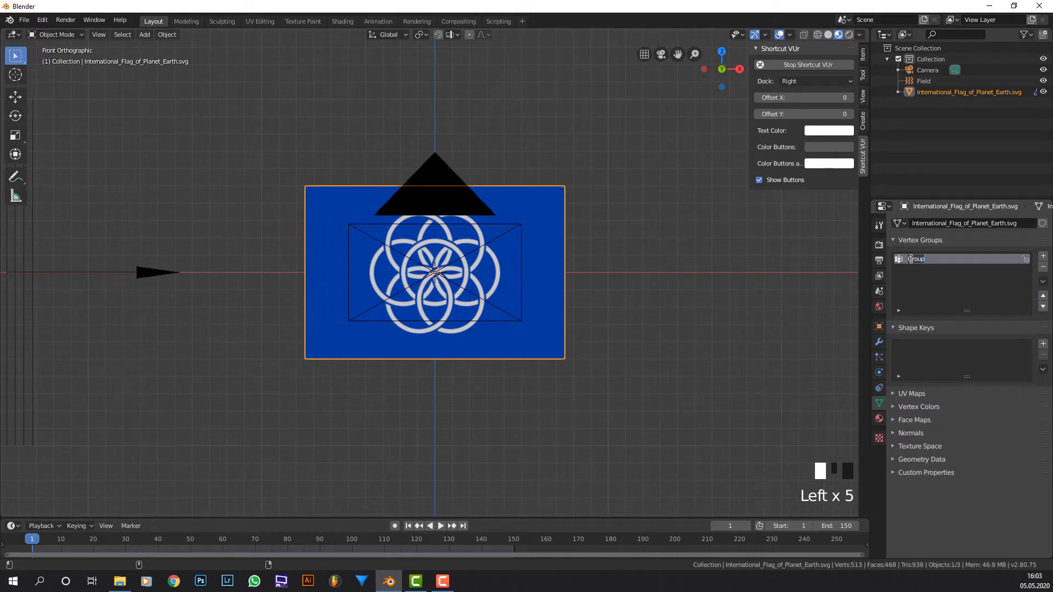
type("Pin")
left_click(878, 343)
left_click(878, 373)
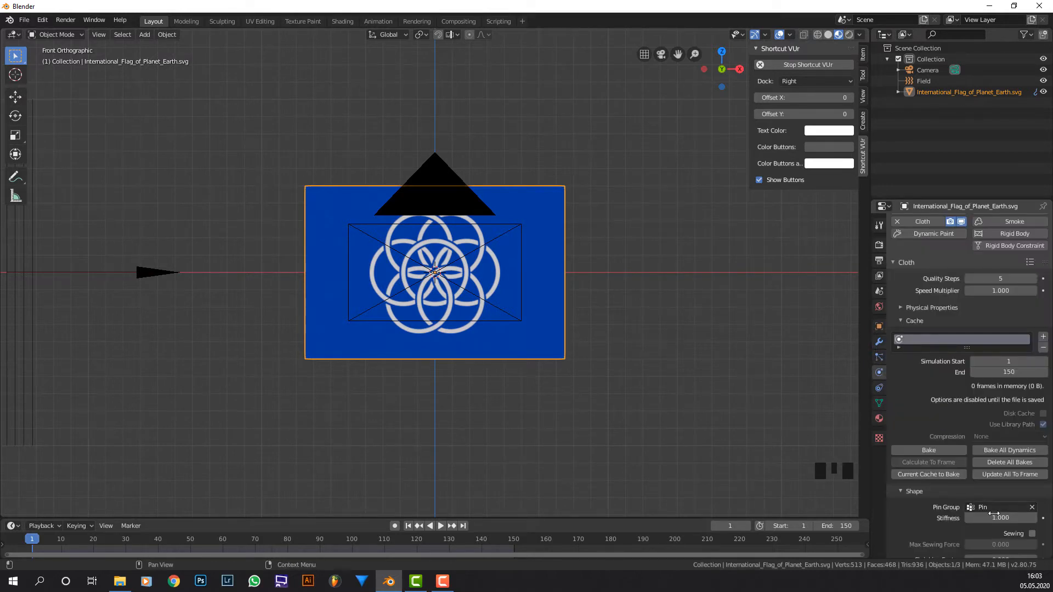
Step: Enable Dynamic Mesh in the cloth's shape settings and collapse that section
scroll(999, 508, "down", 1)
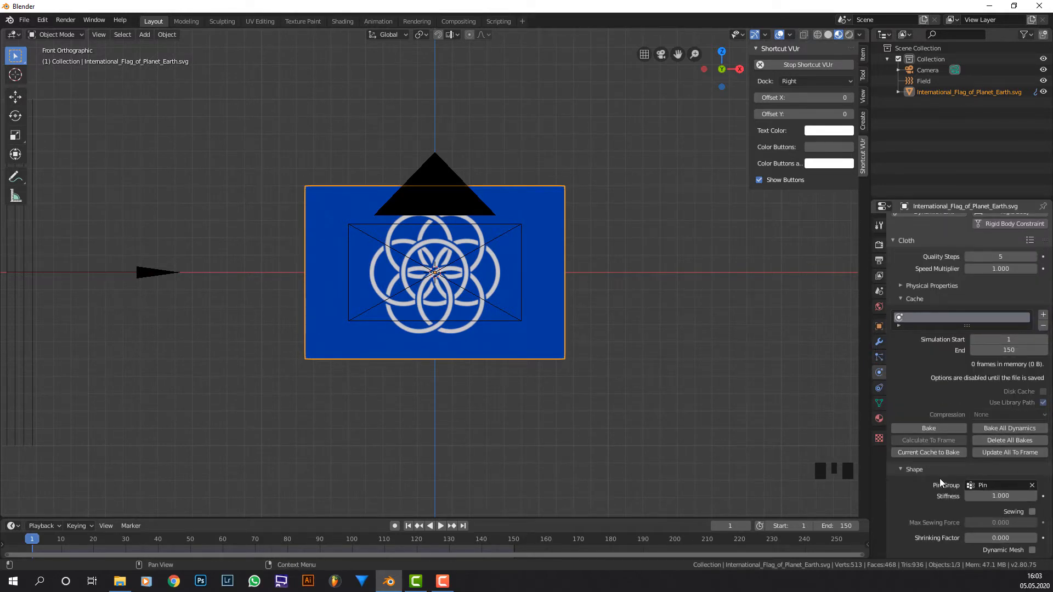
scroll(941, 474, "down", 1)
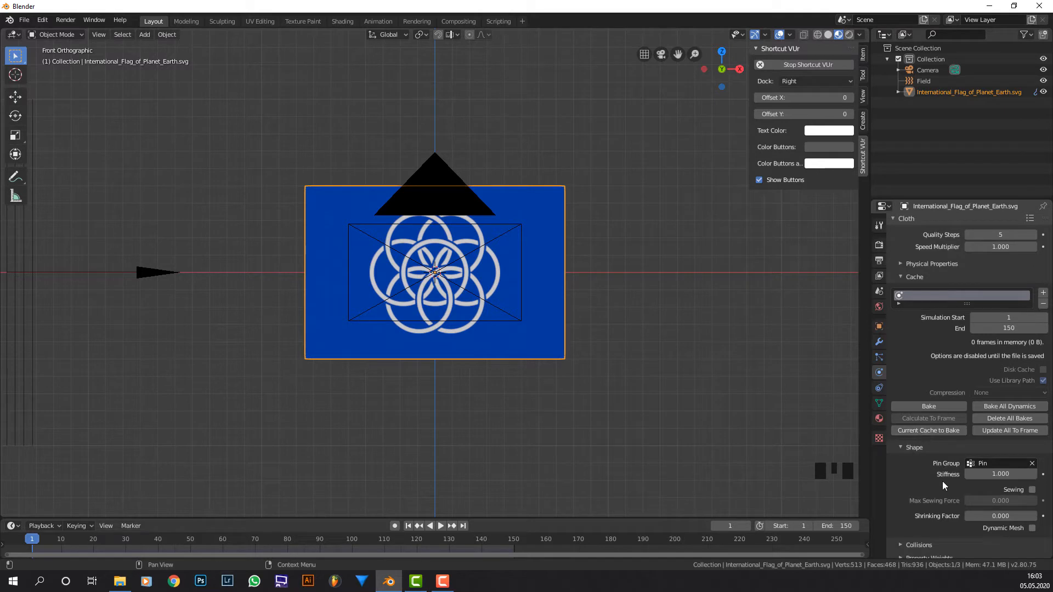
left_click(1028, 528)
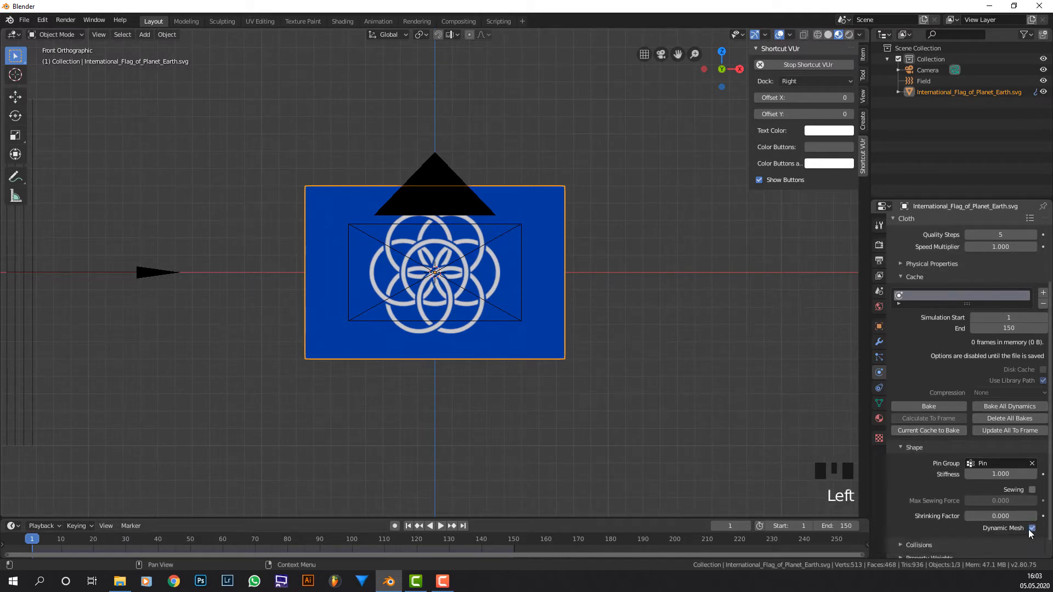
left_click(910, 447)
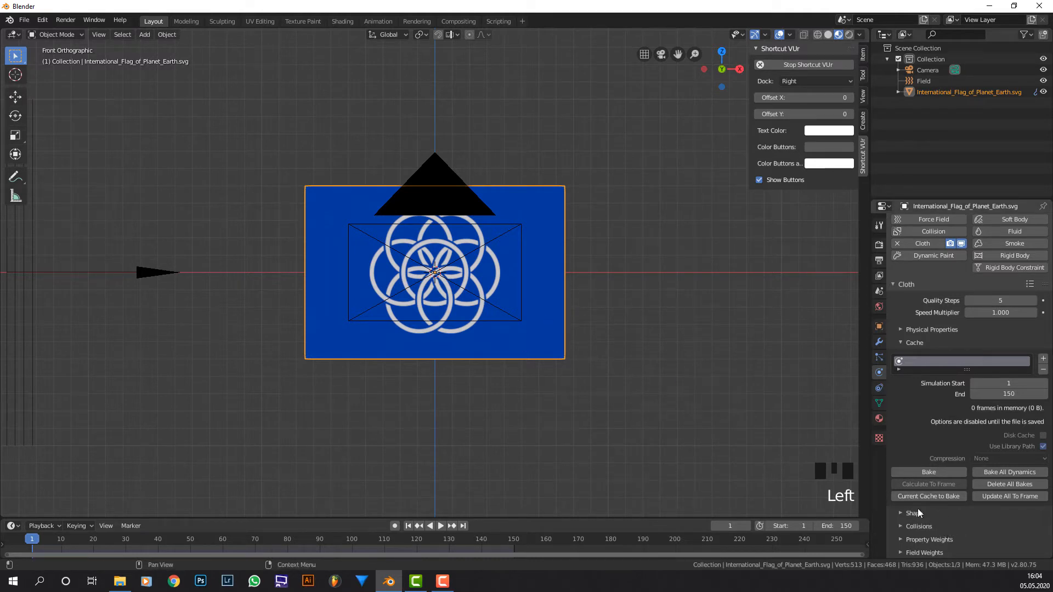
Step: Enable Self Collisions in the cloth's collision settings and collapse the collision sections
left_click(952, 528)
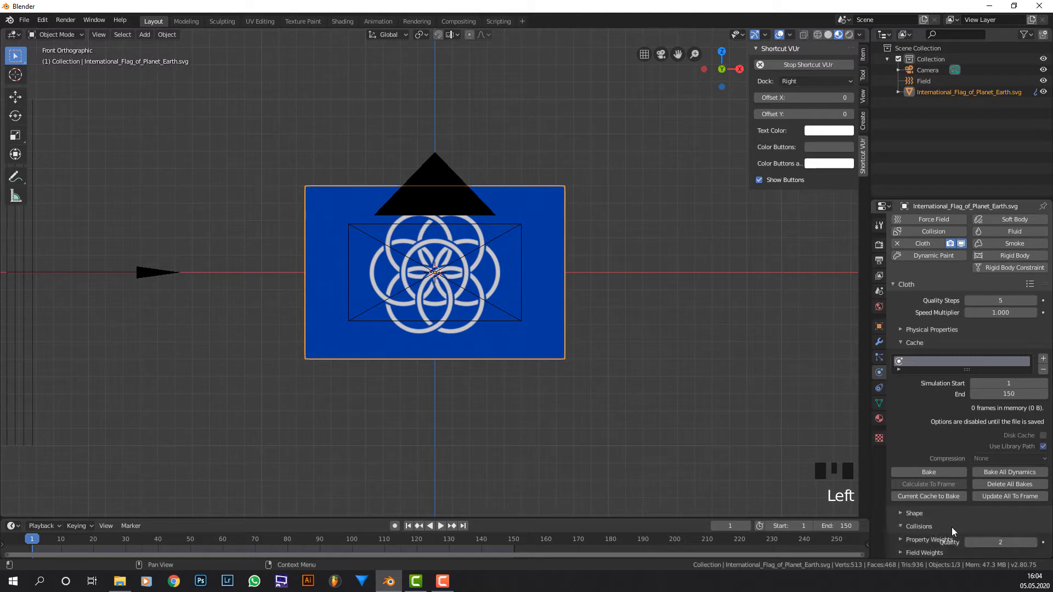
scroll(952, 527, "down", 6)
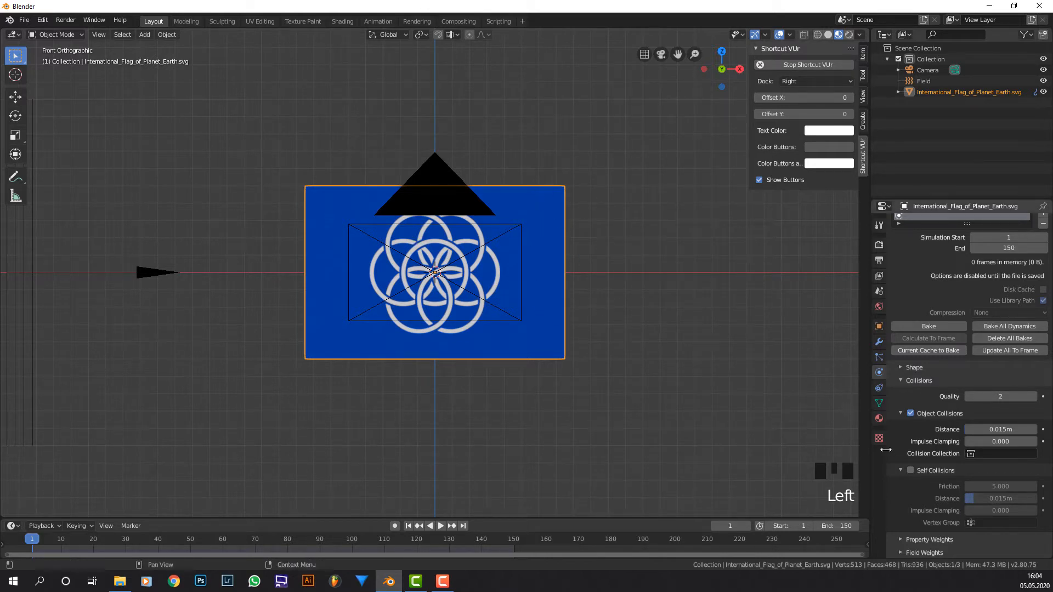
middle_click_drag(467, 254, 560, 265)
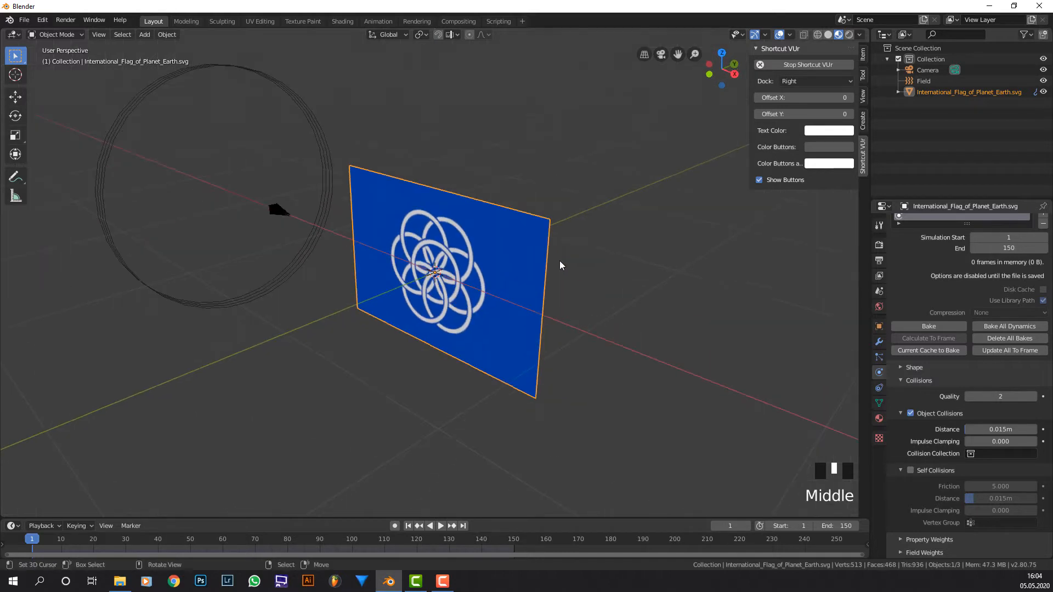
scroll(541, 384, "up", 3)
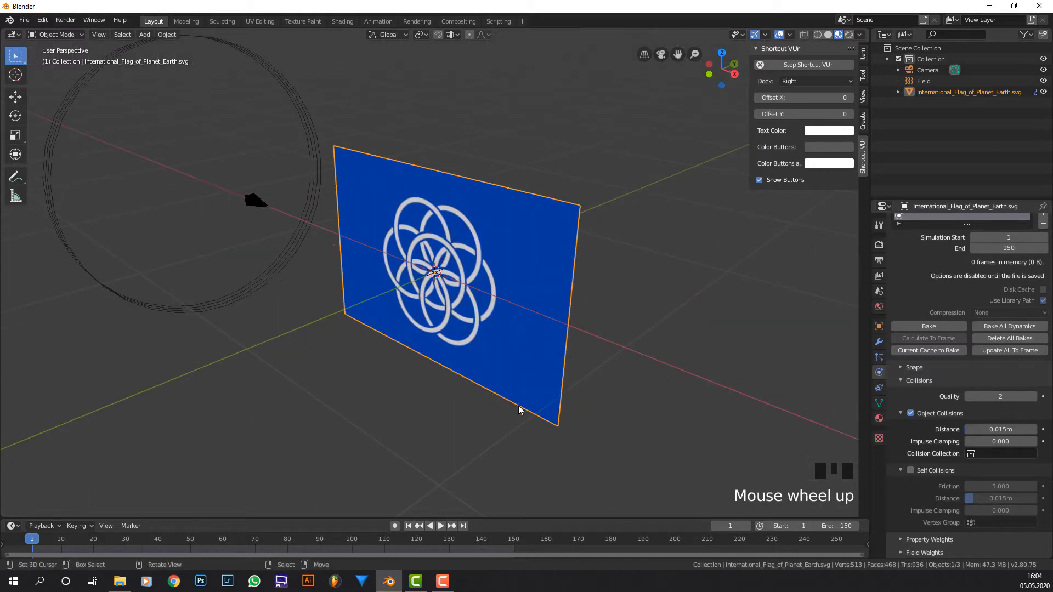
scroll(713, 377, "down", 2)
middle_click_drag(705, 381, 823, 406)
left_click(910, 471)
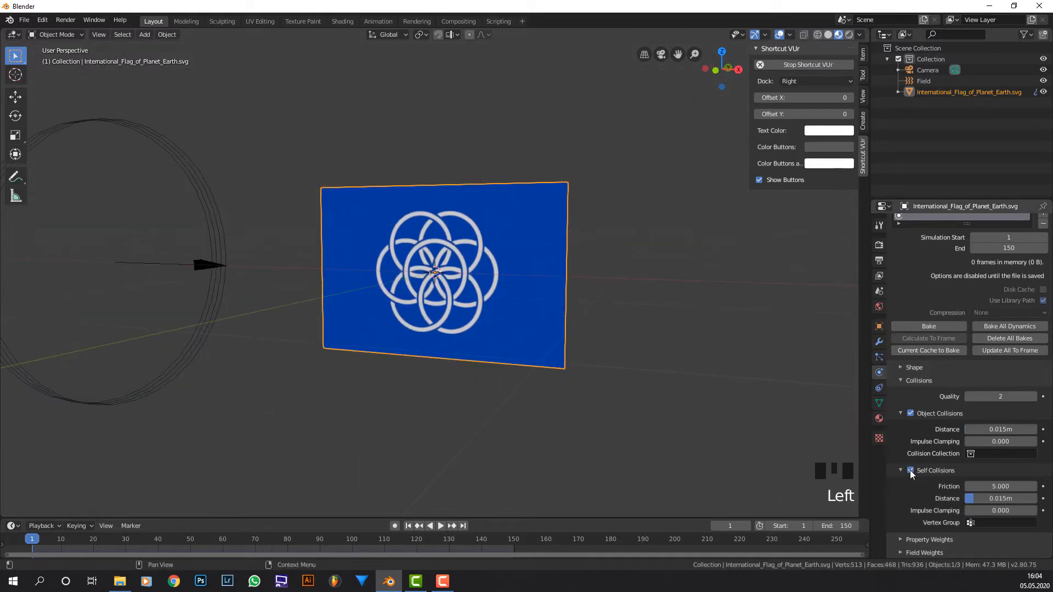
left_click(898, 468)
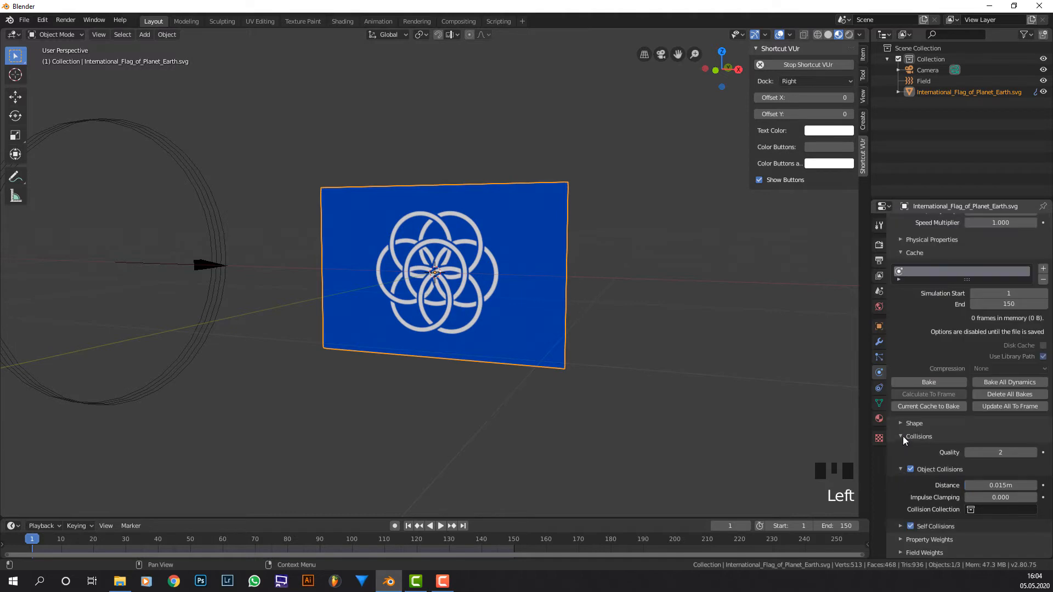
left_click(897, 434)
Step: In front view, move the wind force field about 0.353 m along the X axis toward the flag, then reselect the flag
middle_click_drag(509, 436, 515, 436)
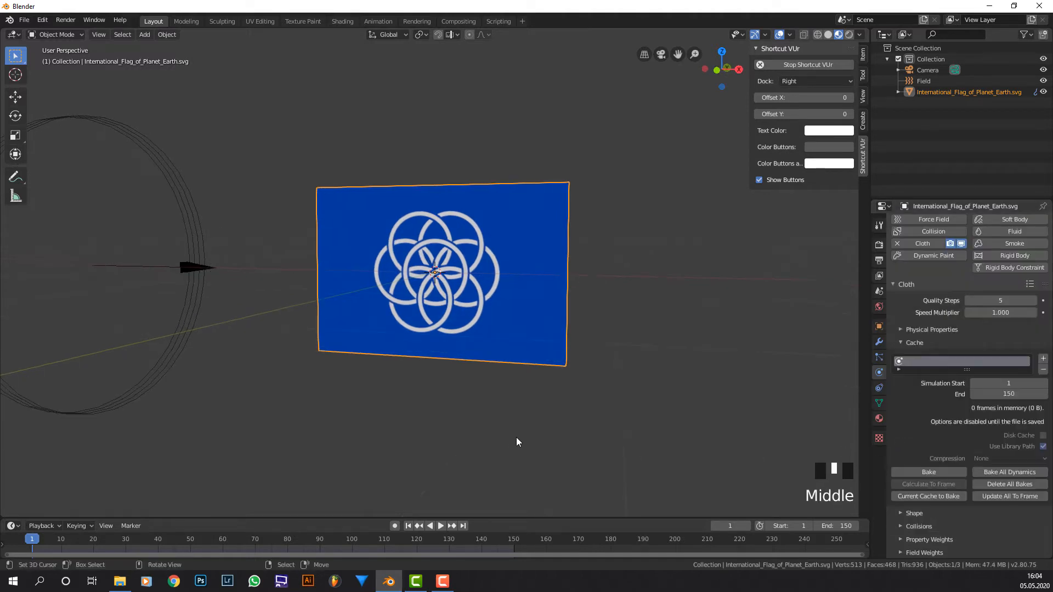
key("KP_1")
scroll(498, 433, "down", 2)
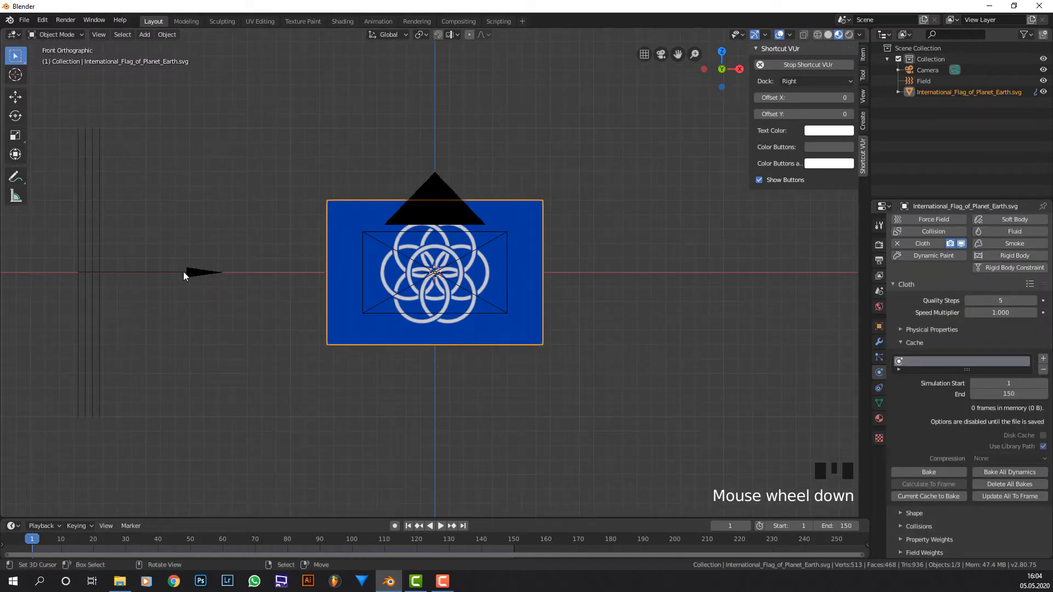
right_click(169, 270)
key("g")
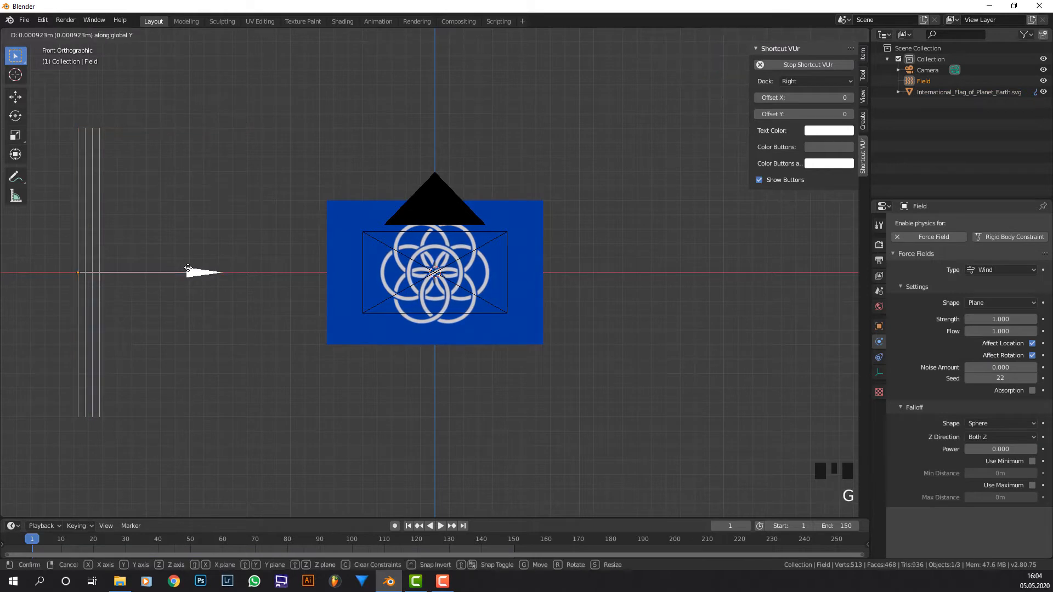
key("x")
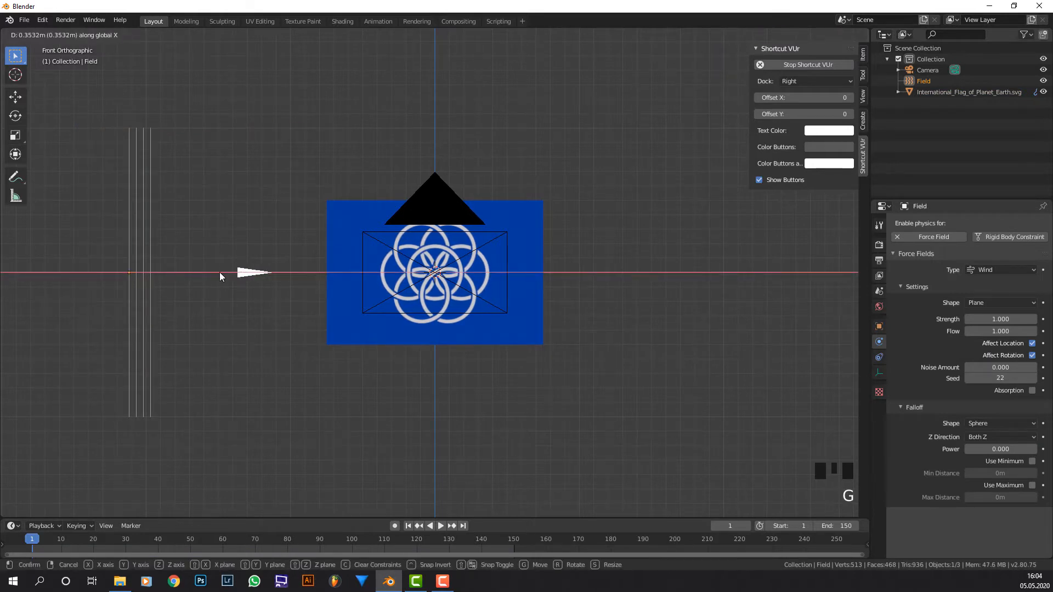
left_click(220, 272)
scroll(247, 304, "down", 1)
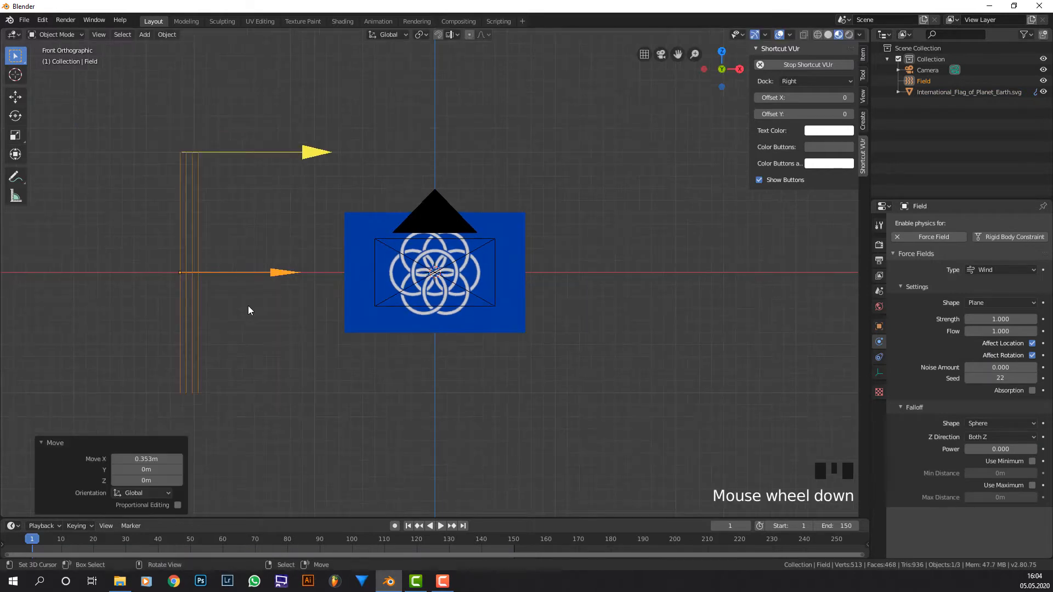
right_click(518, 314)
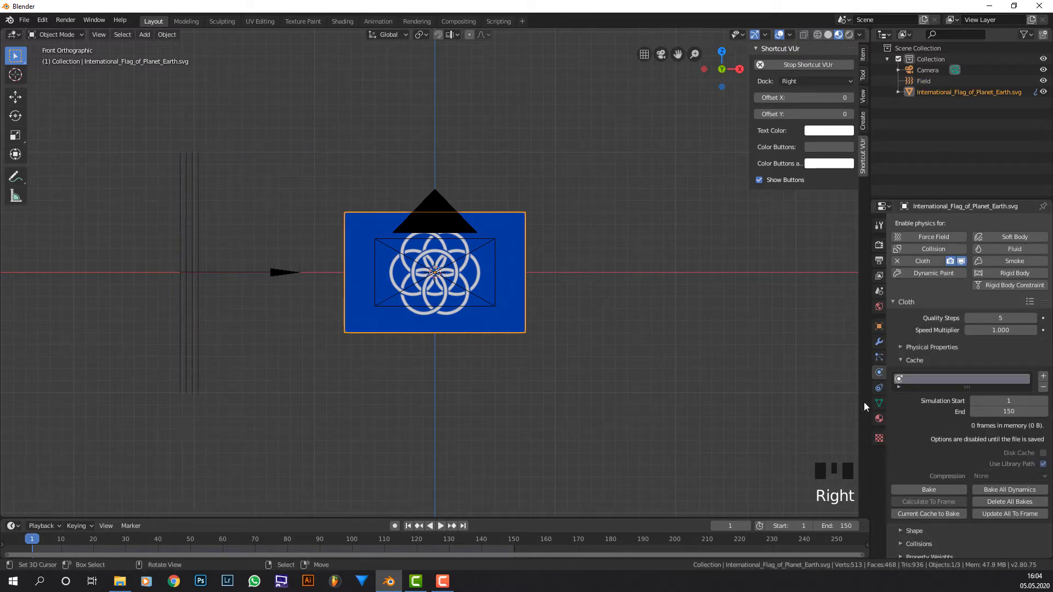
Step: Bake the flag's cloth simulation for frames 1 to 150, preview the animation and return to frame 1
left_click(996, 489)
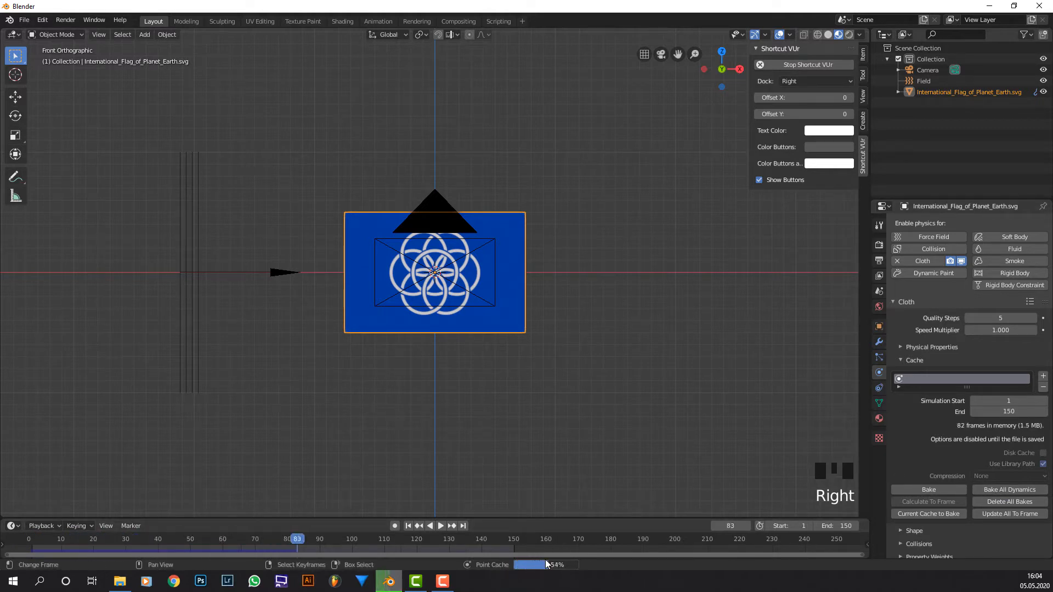
left_click(441, 525)
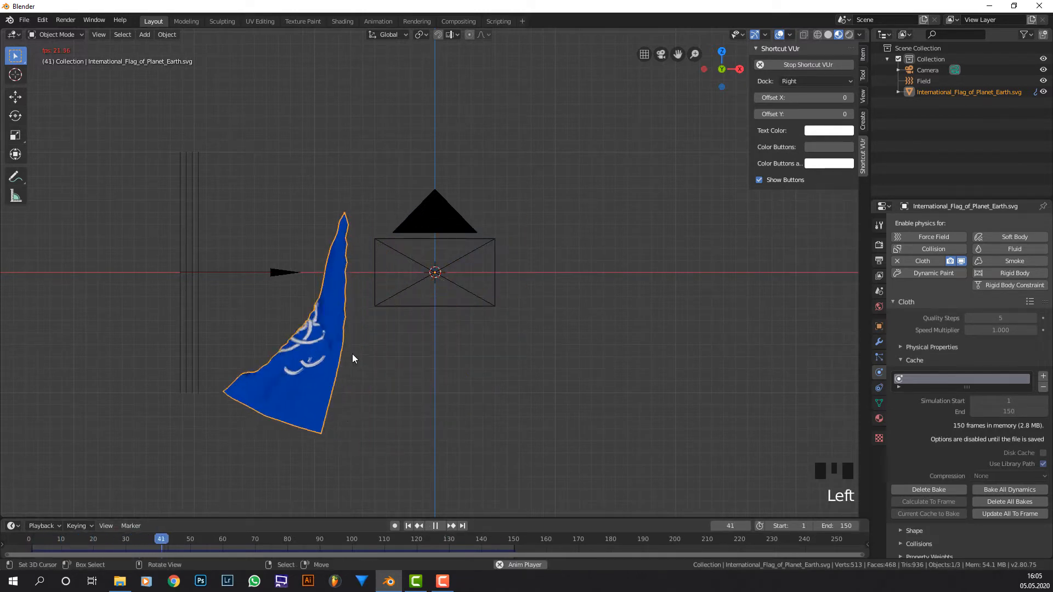
key("w")
left_click(400, 343)
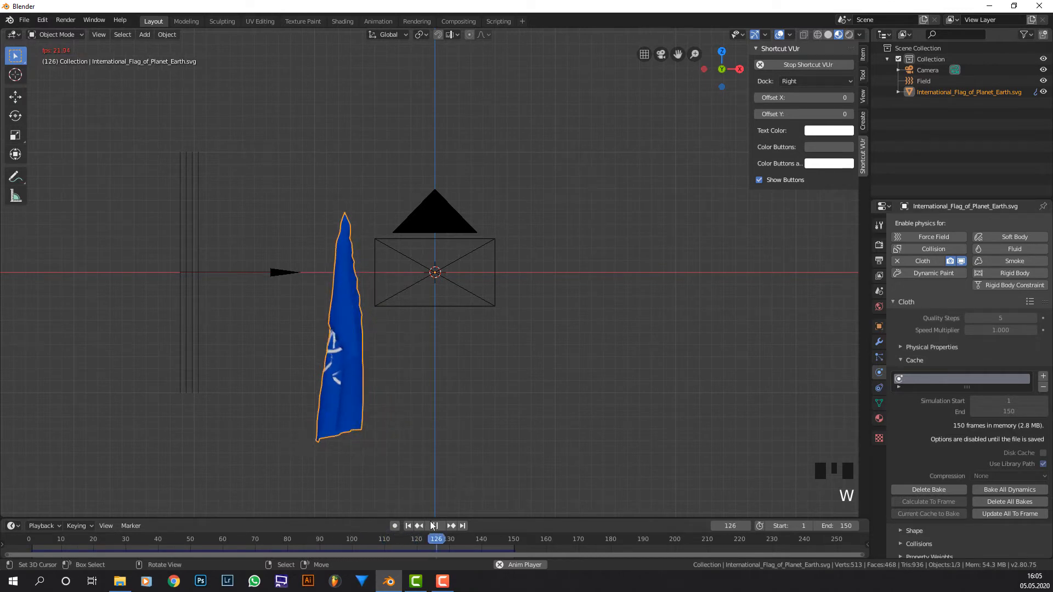
key("shift+Left")
key("shift+Left")
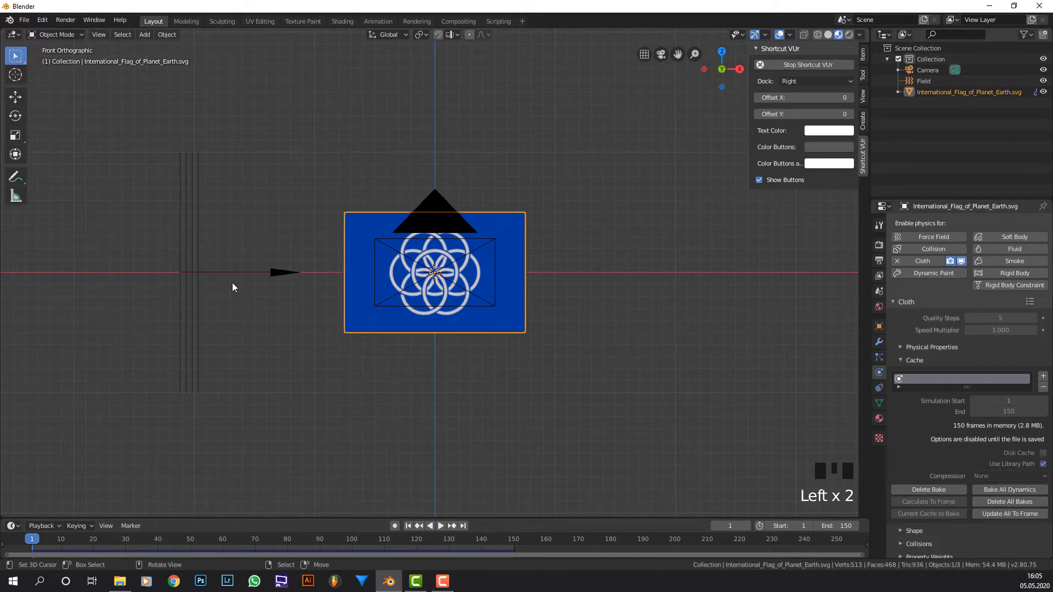
Step: Select the wind force field and set its strength to 3000, keeping the front view
right_click(211, 270)
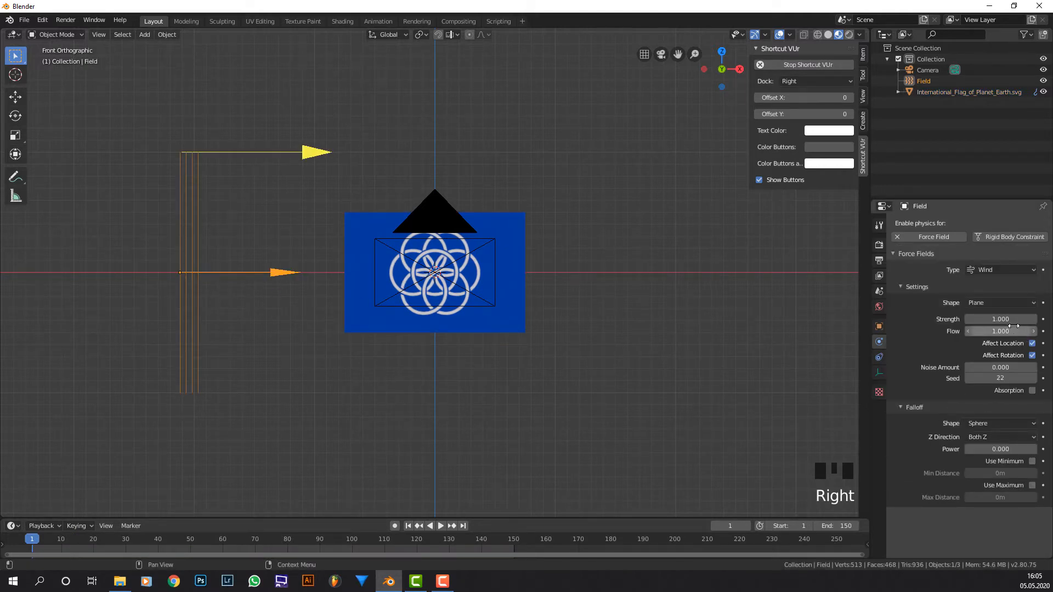
left_click(988, 320)
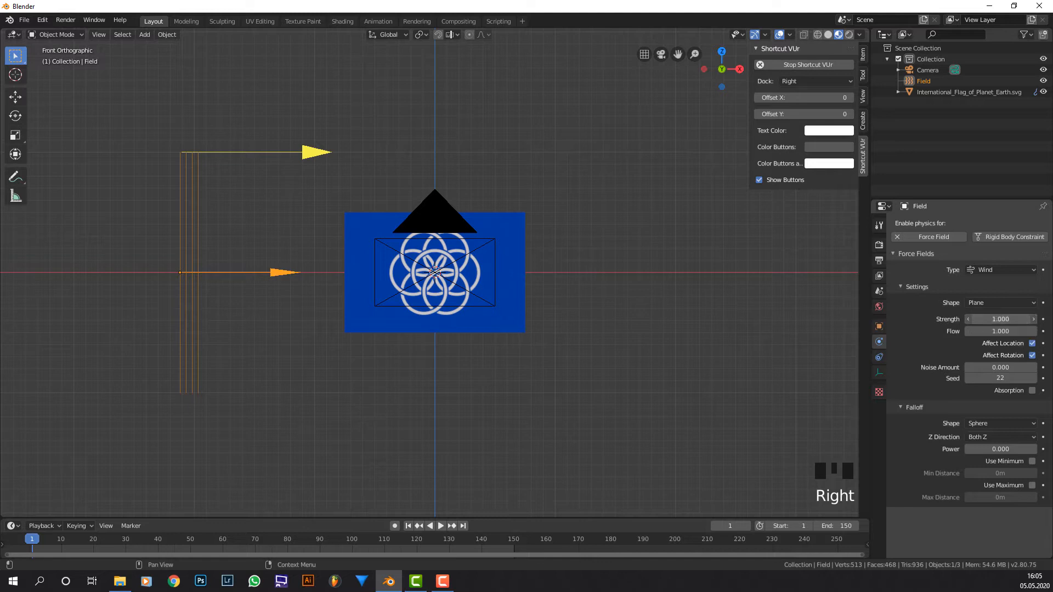
type("300")
key("Return")
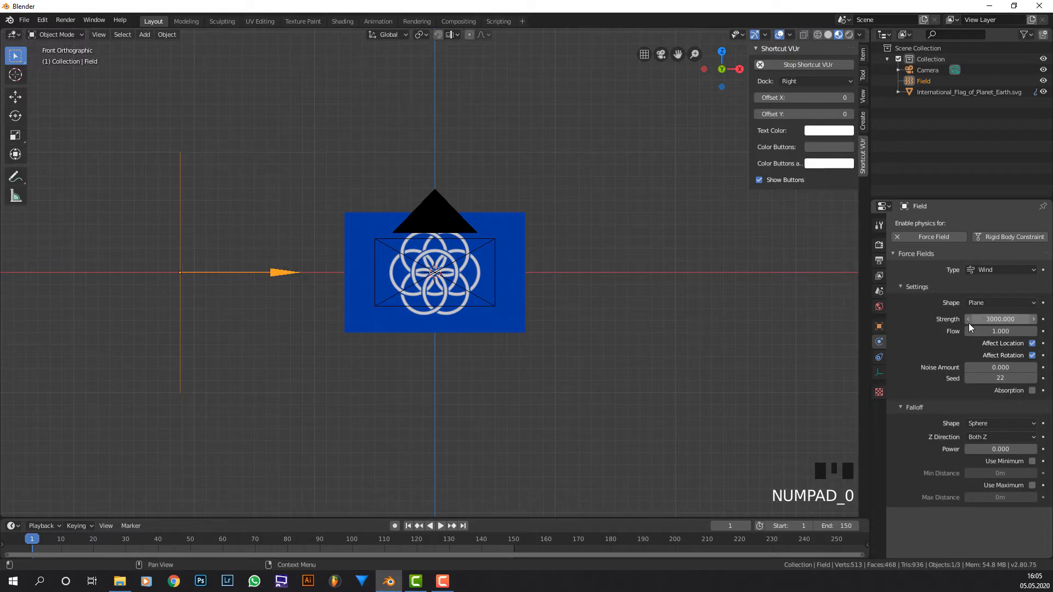
middle_click_drag(525, 316, 534, 306)
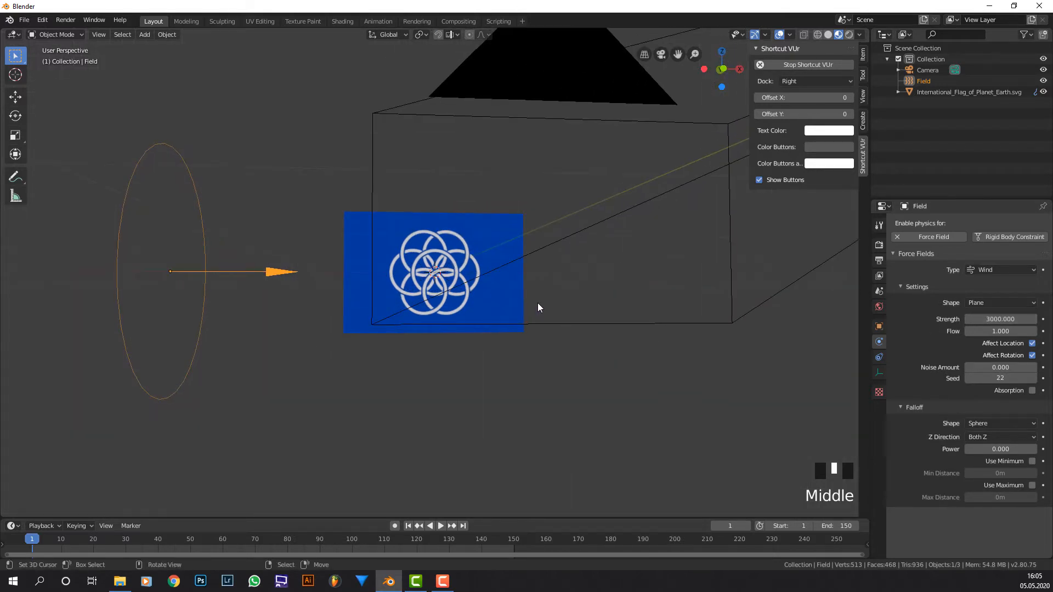
key("KP_1")
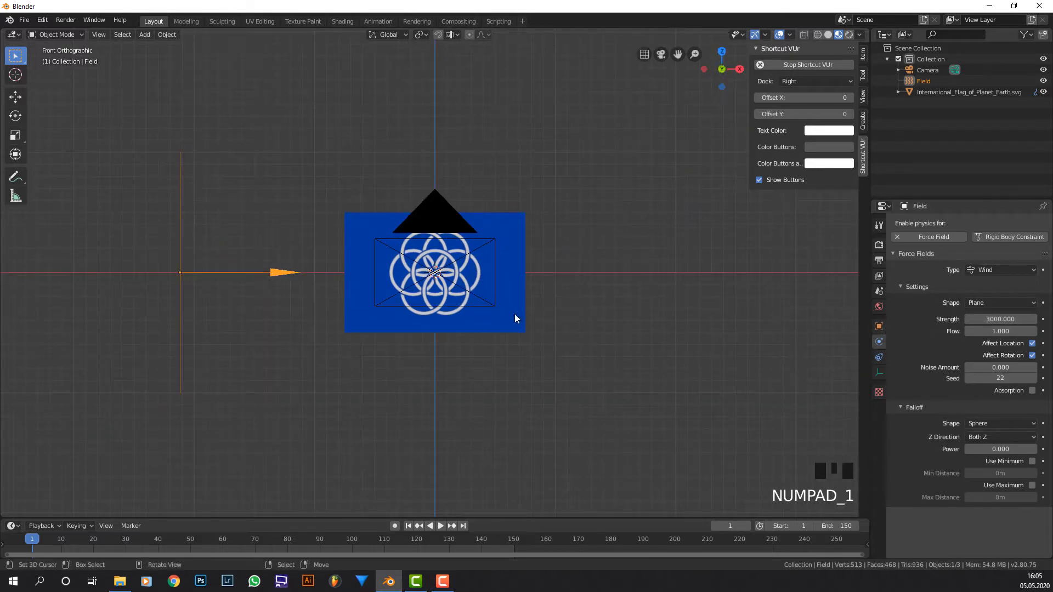
Step: Reselect the flag, delete all existing bakes and bake its cloth simulation again
right_click(525, 318)
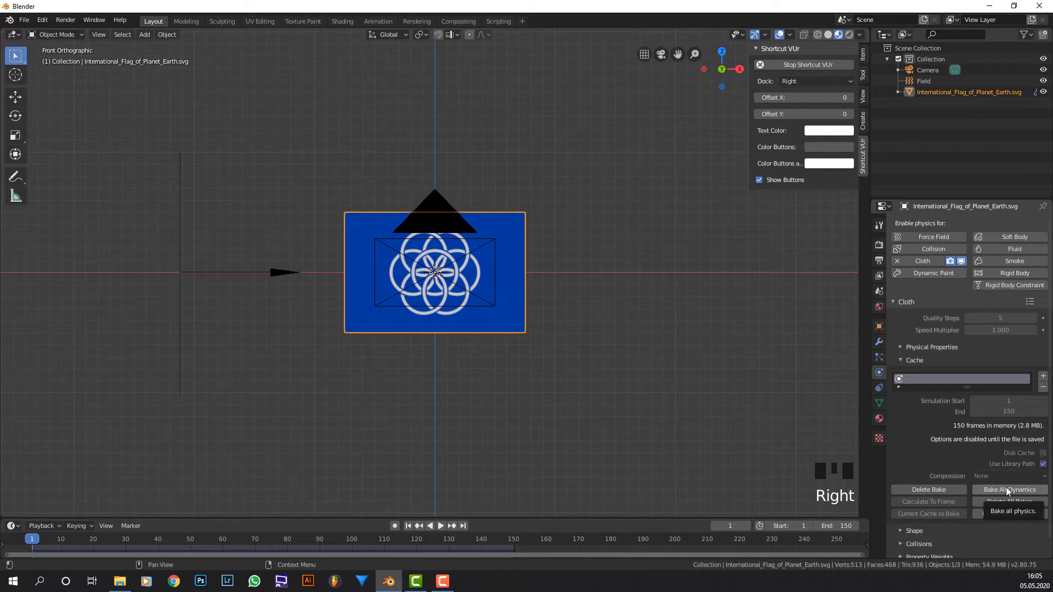
left_click(1010, 501)
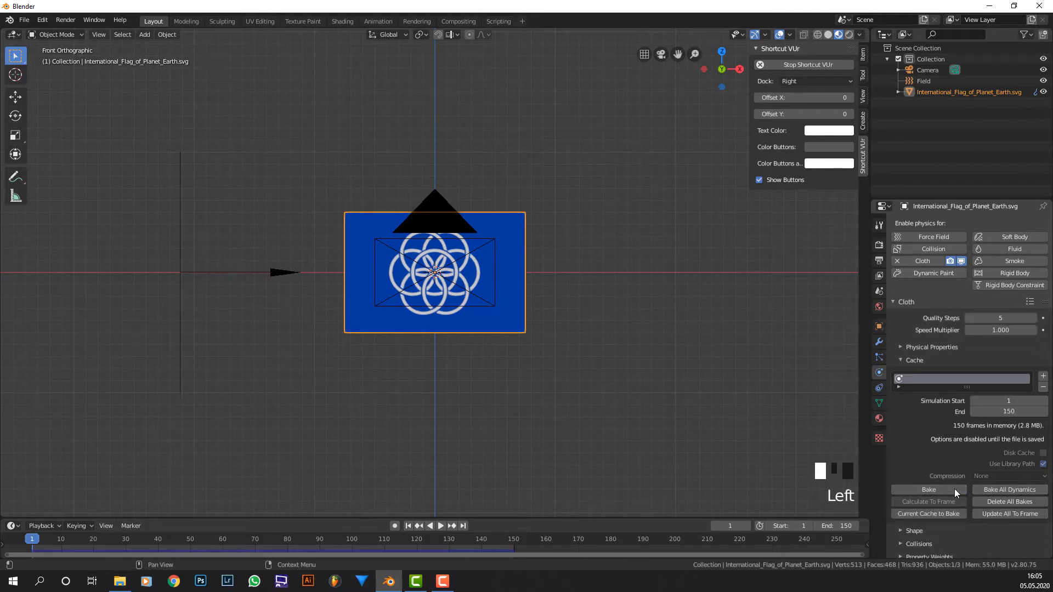
left_click(1011, 490)
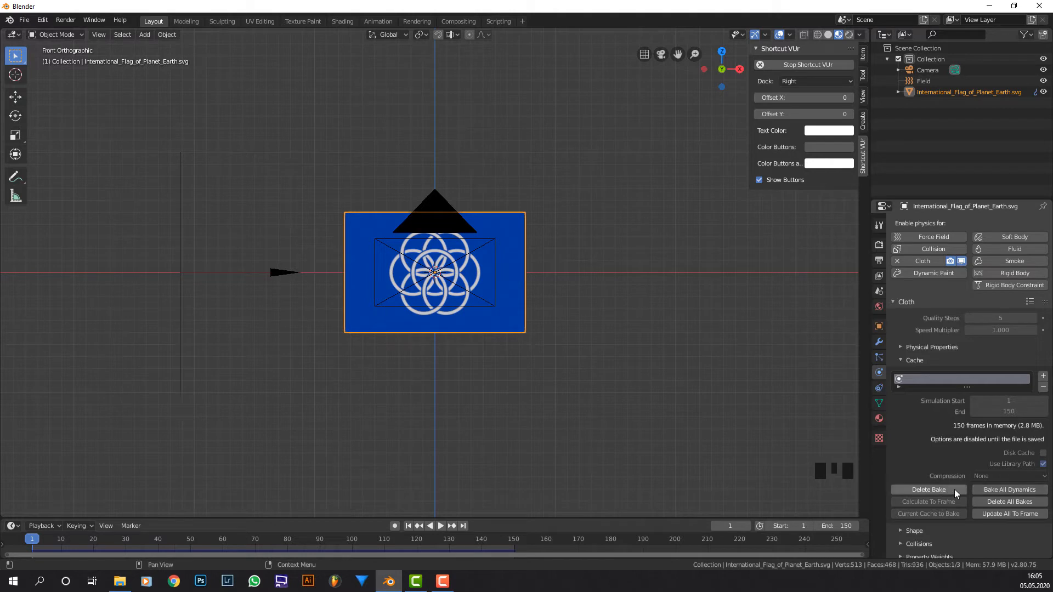
Step: Play the newly baked flag animation and pause it at frame 97
left_click(444, 525)
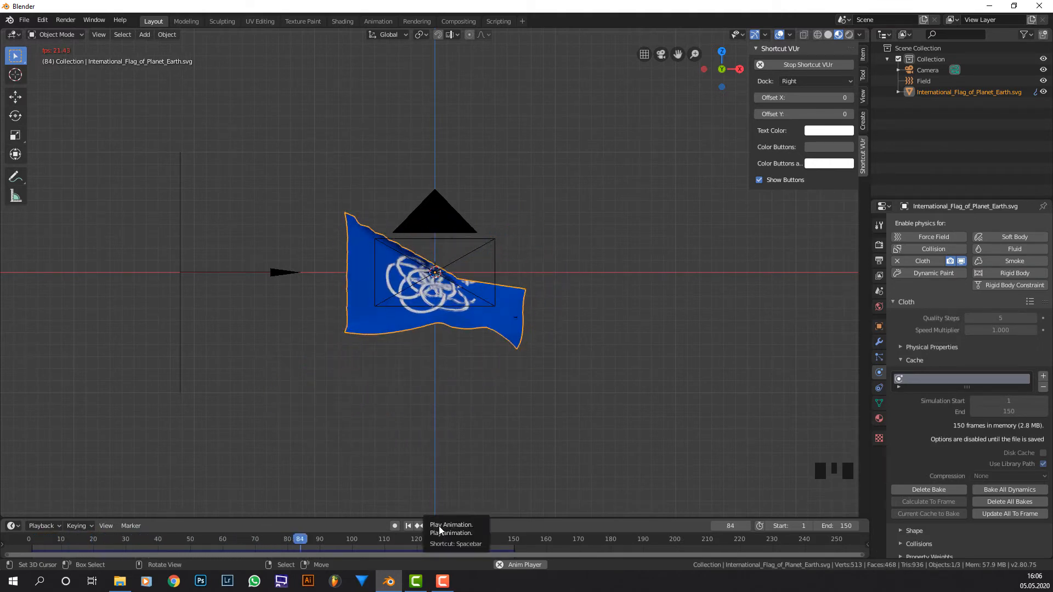
left_click(439, 526)
scroll(429, 364, "up", 3)
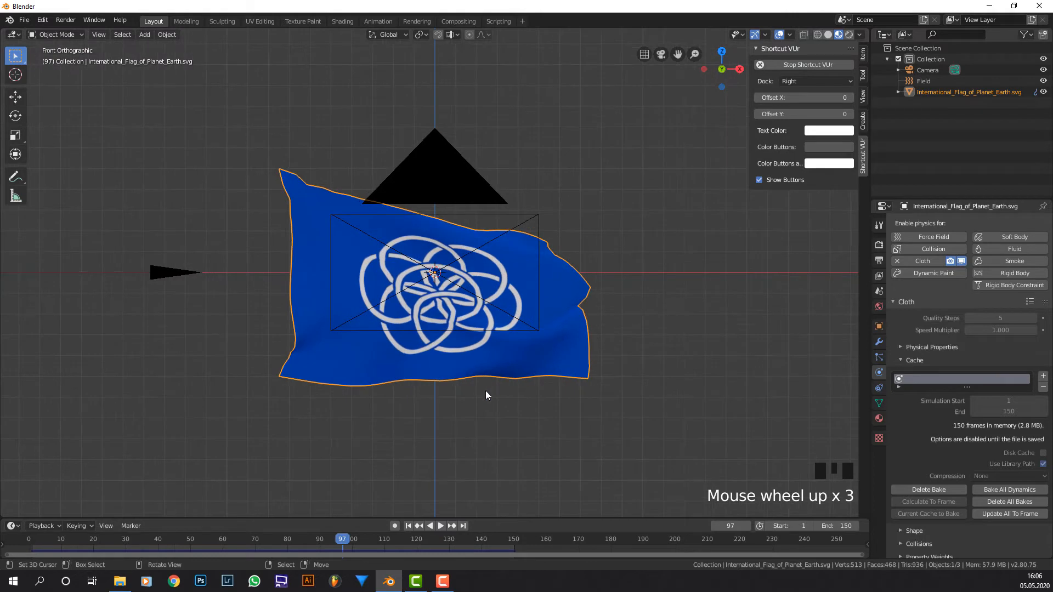
Step: Add a Subdivision Surface modifier after the flag's Cloth modifier and set its viewport subdivisions to 2
left_click(878, 341)
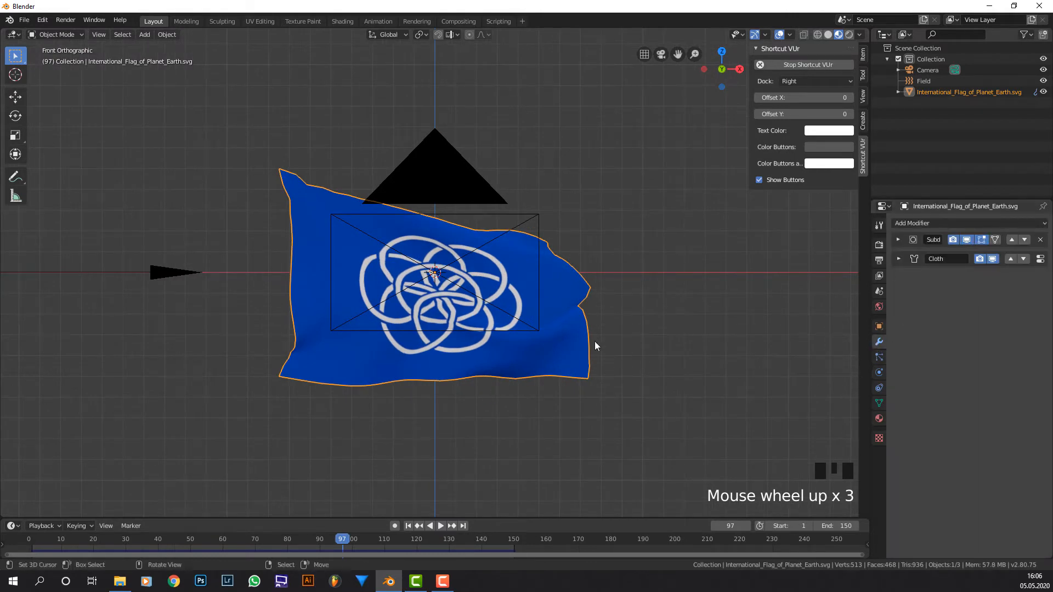
scroll(263, 257, "down", 1)
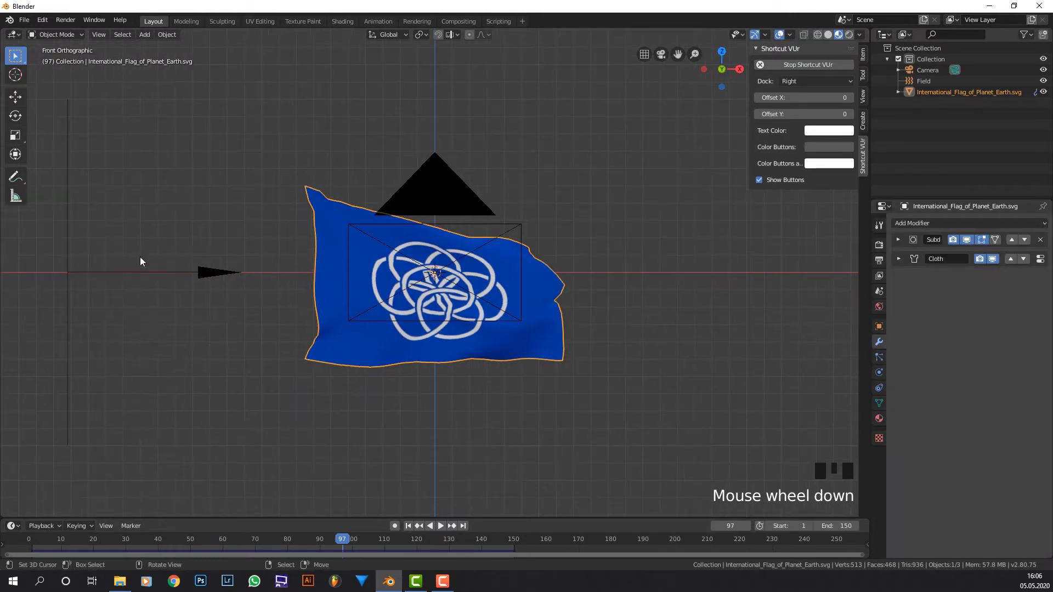
left_click(940, 223)
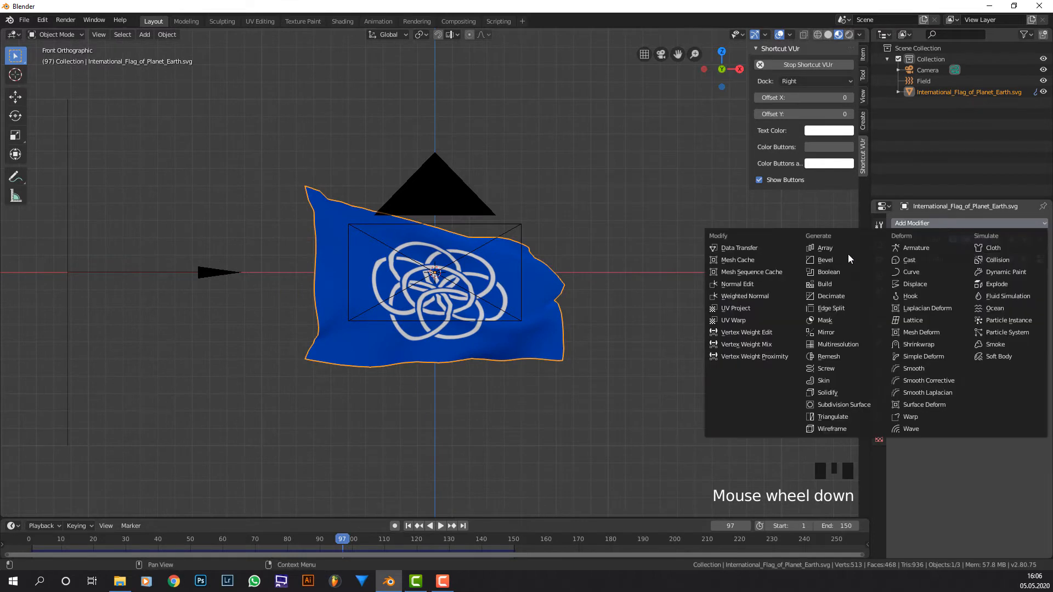
left_click(834, 404)
scroll(625, 310, "up", 6)
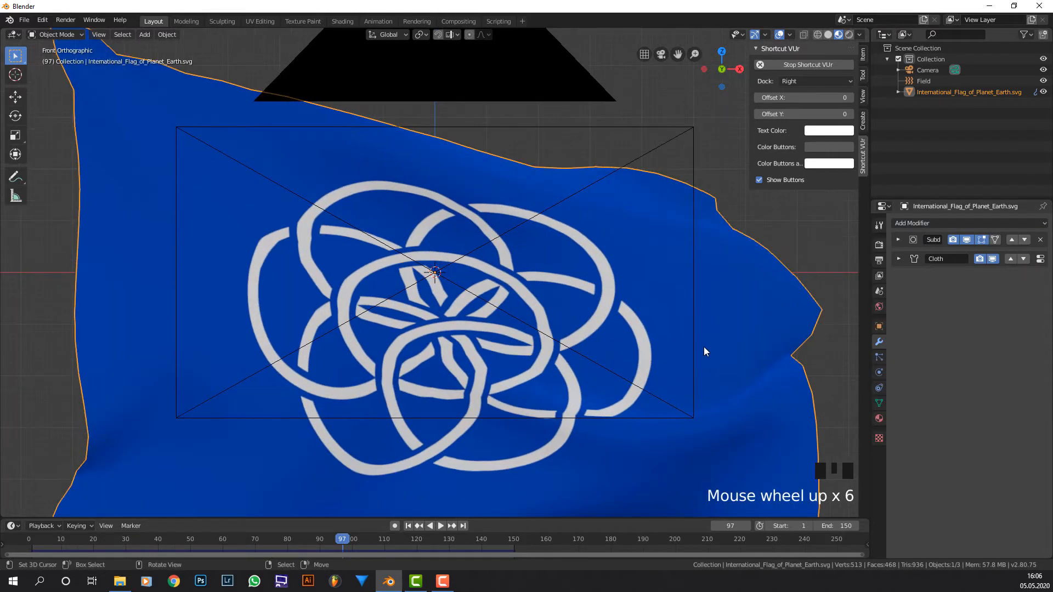
middle_click_drag(791, 378, 597, 249, "shift")
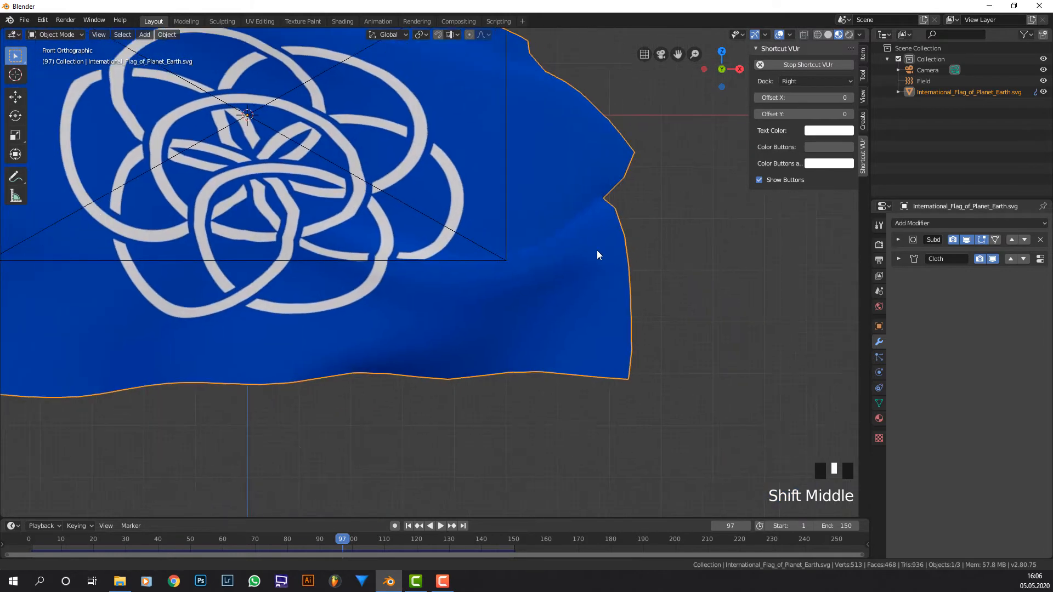
scroll(597, 250, "up", 3)
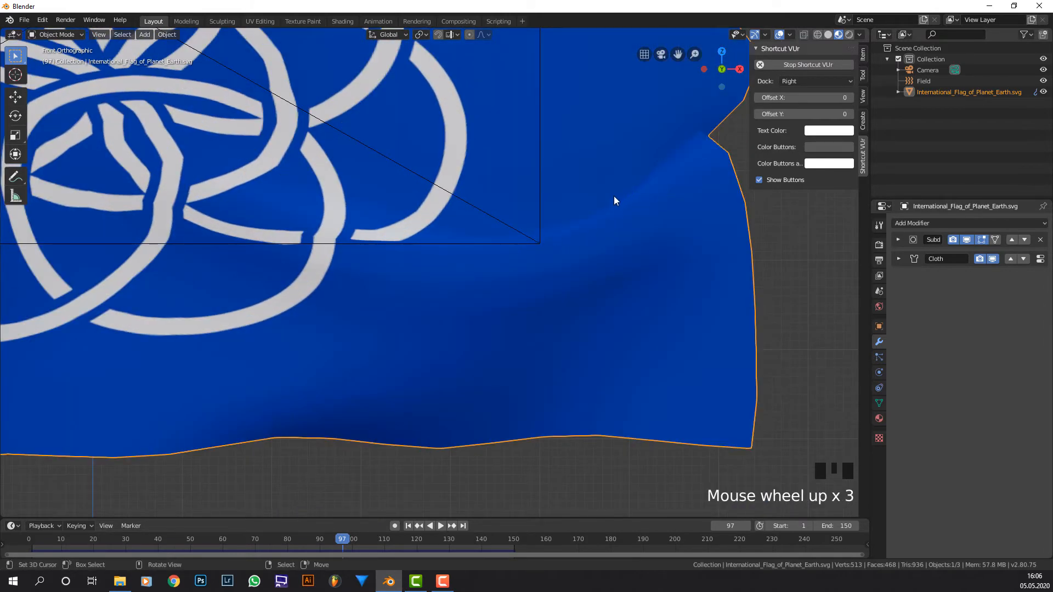
scroll(487, 235, "down", 5)
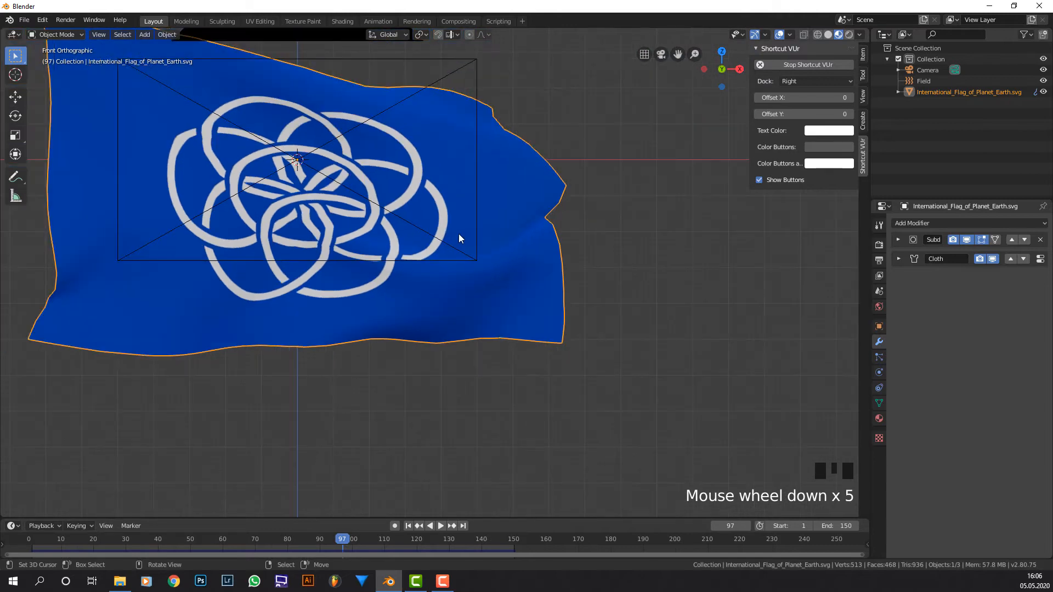
middle_click_drag(459, 237, 553, 175, "shift")
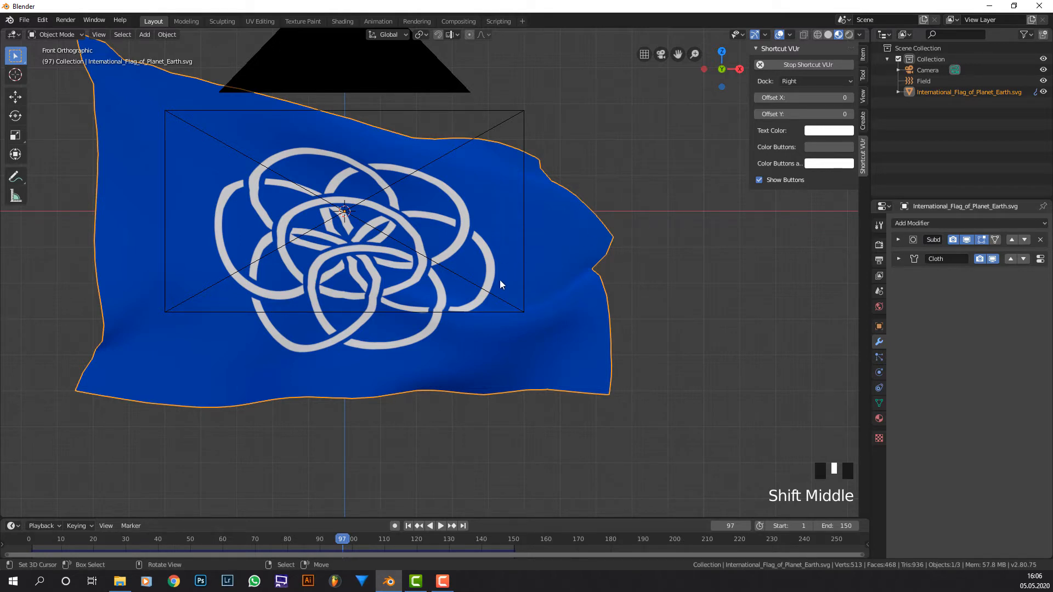
left_click(909, 223)
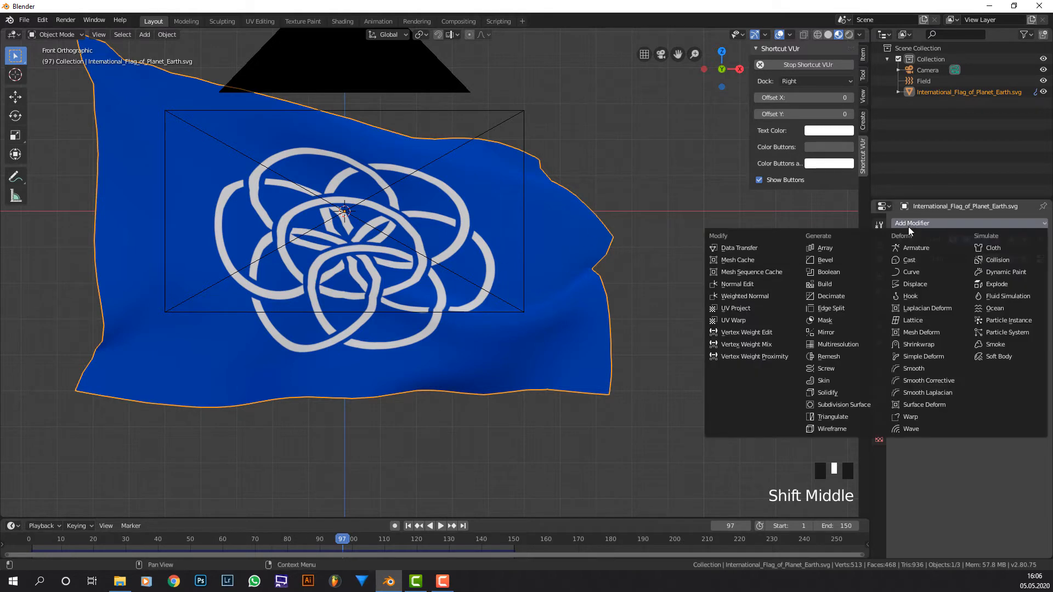
left_click(855, 406)
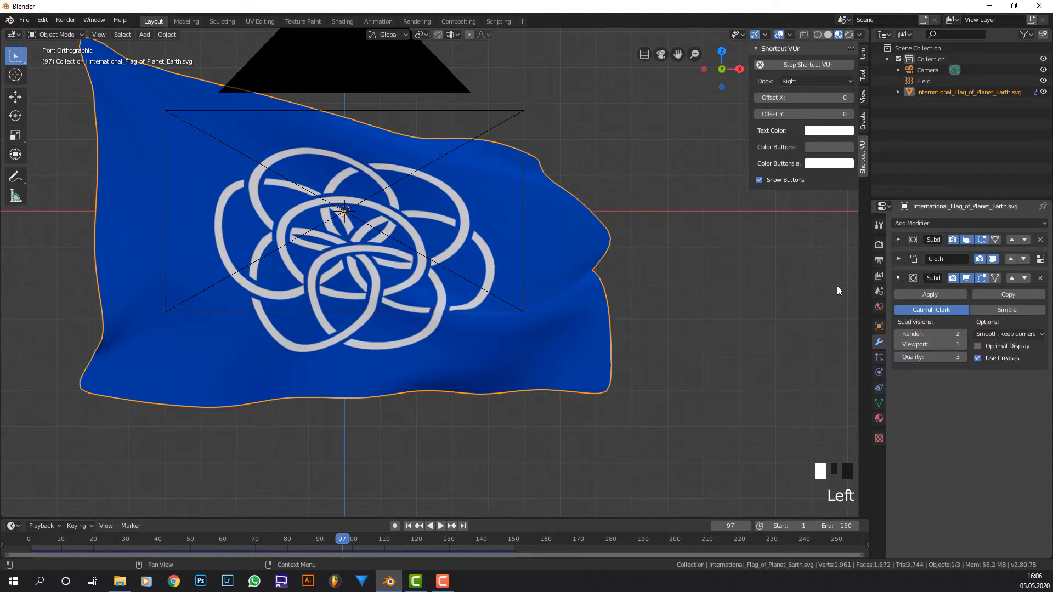
left_click(961, 345)
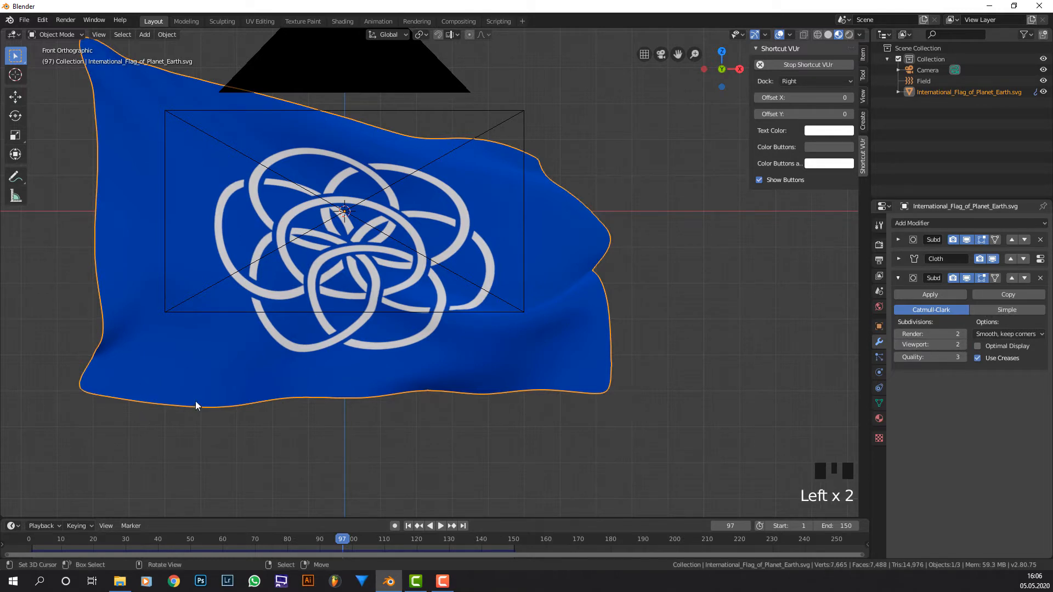
Step: Collapse the new Subdivision modifier and review the settings of the Simple subdivision above Cloth, leaving both collapsed
scroll(452, 317, "down", 1)
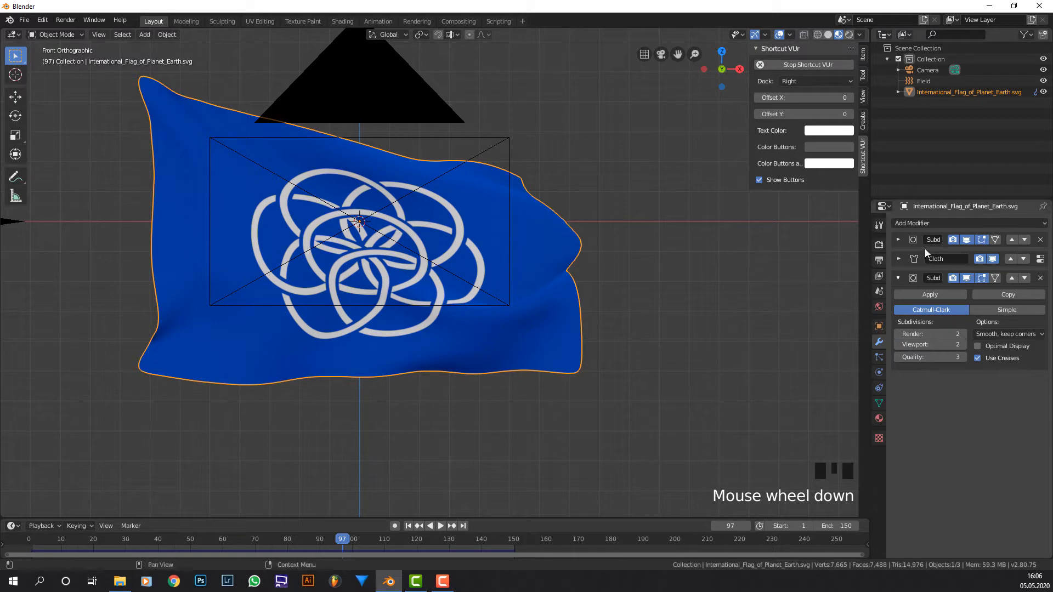
left_click(899, 278)
left_click(896, 237)
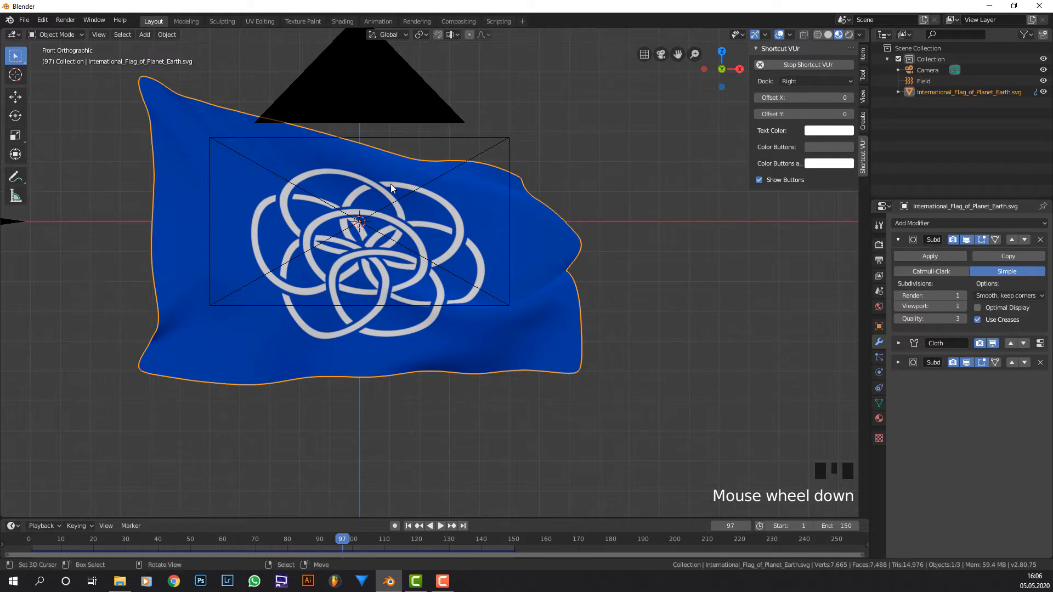
left_click(898, 239)
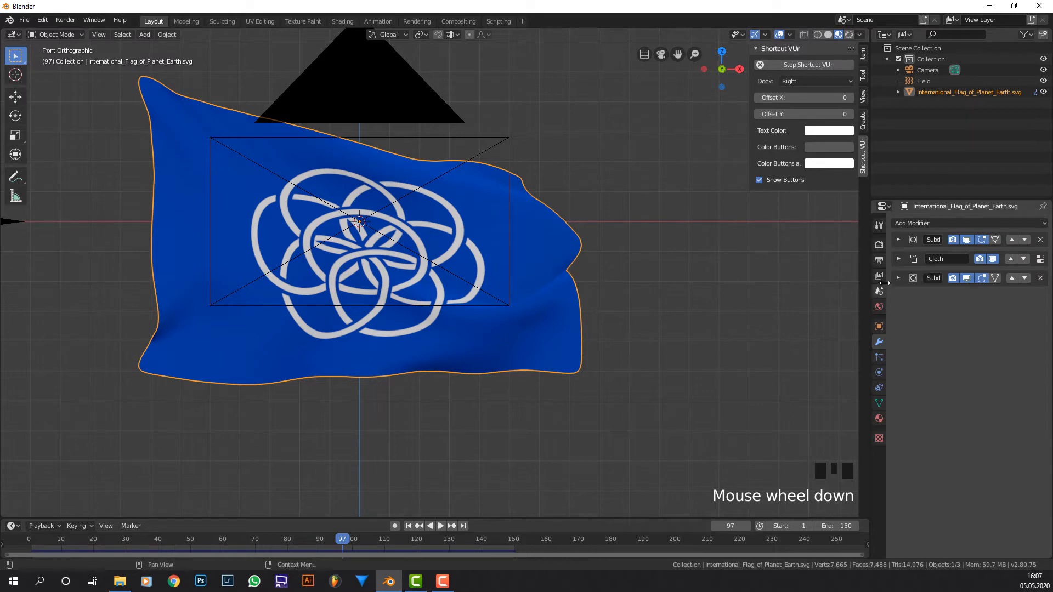
Step: Compare the flag's smoothness with and without the second Subdivision modifier from several angles, leaving it displayed in front view
middle_click_drag(571, 294, 784, 294)
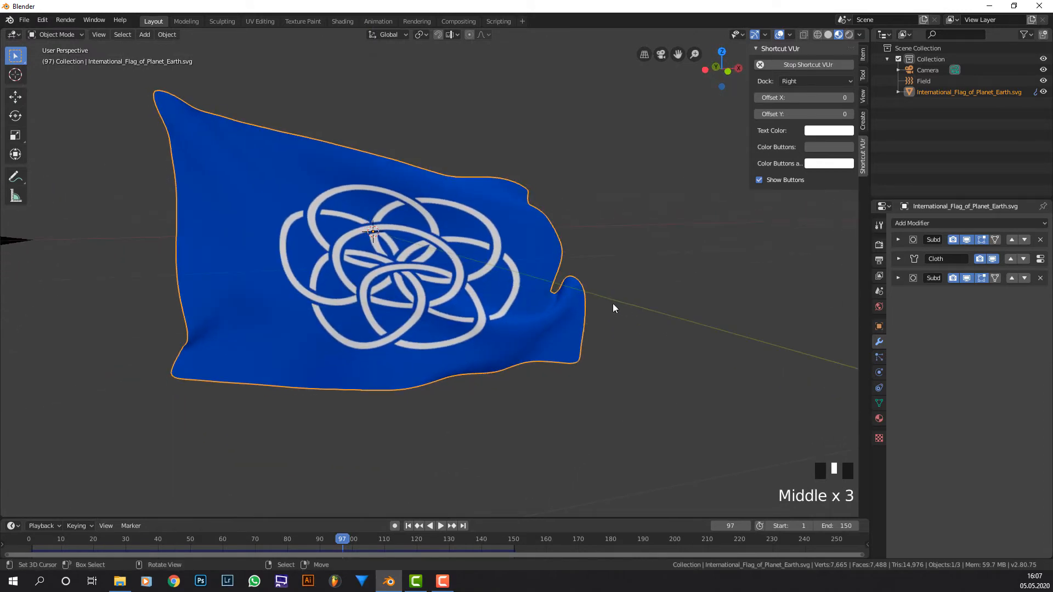
middle_click_drag(613, 304, 628, 320)
scroll(628, 319, "up", 1)
left_click(965, 279)
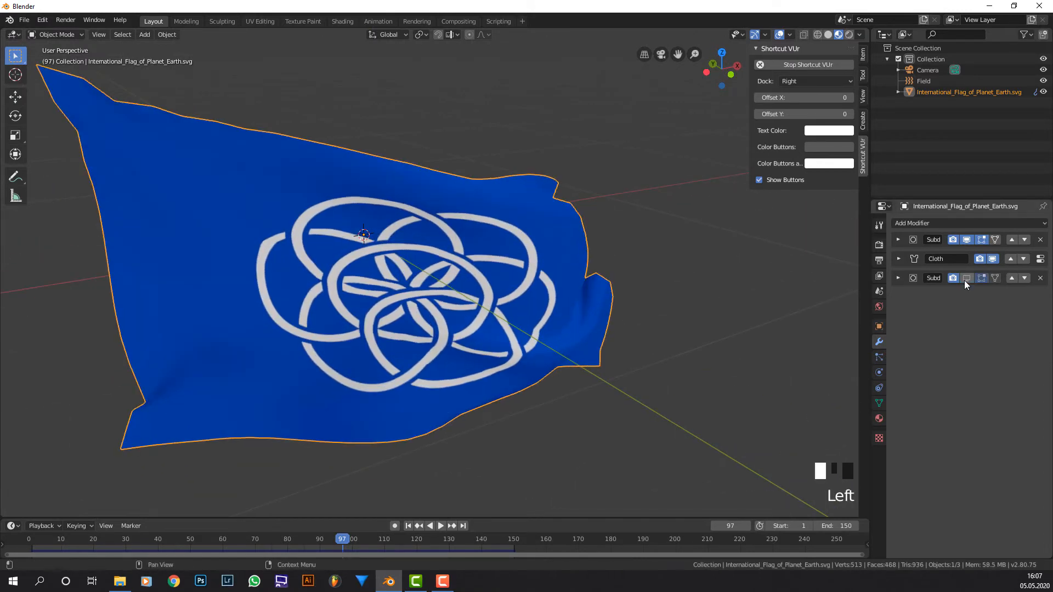
left_click(965, 279)
left_click(964, 279)
left_click(965, 279)
left_click(965, 279)
left_click(965, 279)
left_click(965, 279)
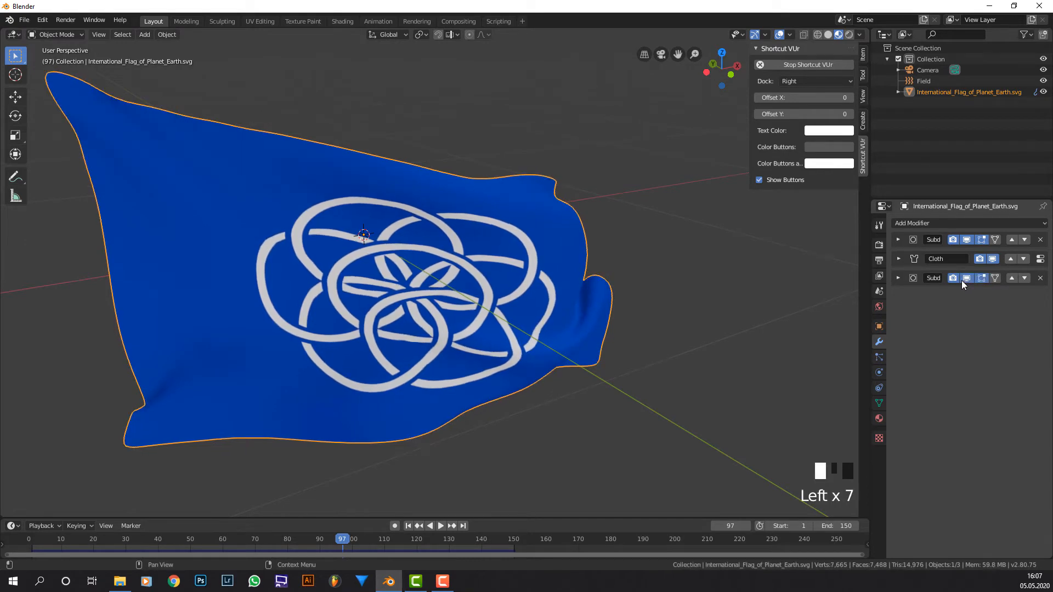
middle_click_drag(770, 293, 726, 265)
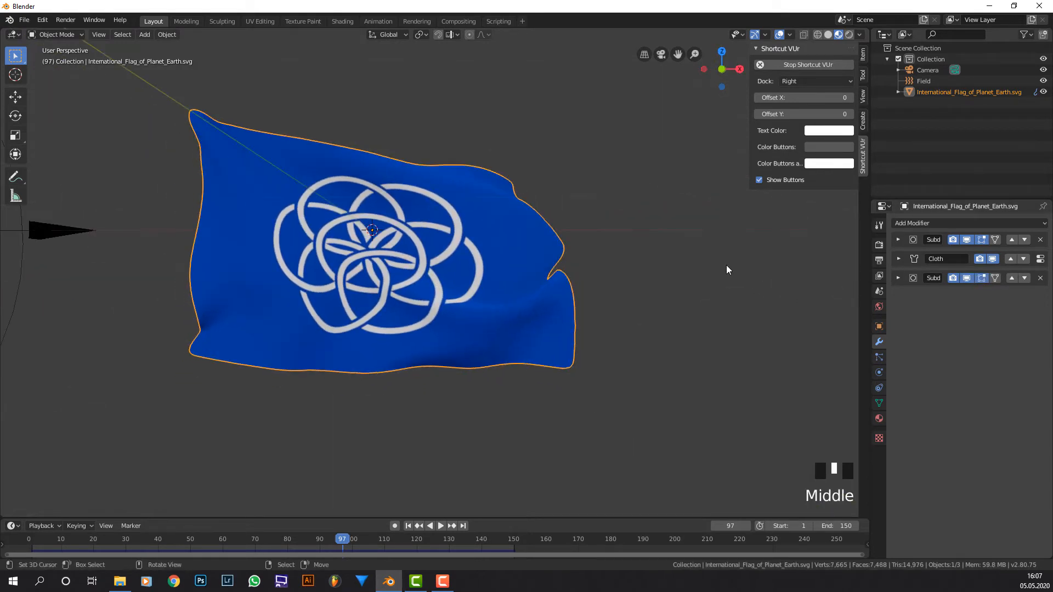
scroll(607, 282, "down", 1)
key("KP_1")
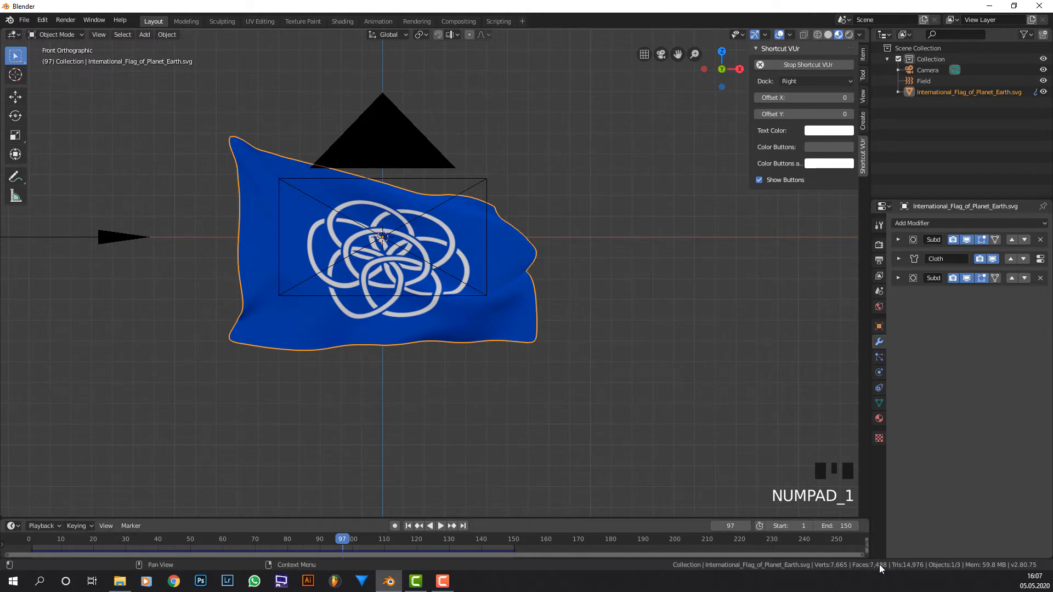
Step: Expand the Subdivision modifier after Cloth and disable its viewport display while keeping it enabled for rendering
left_click(898, 279)
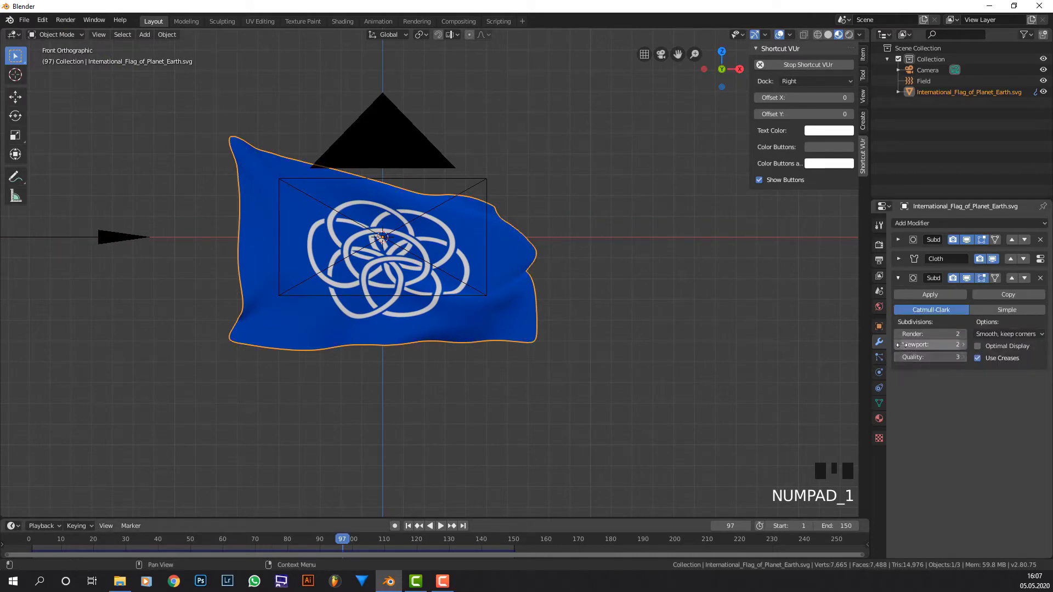
left_click(967, 278)
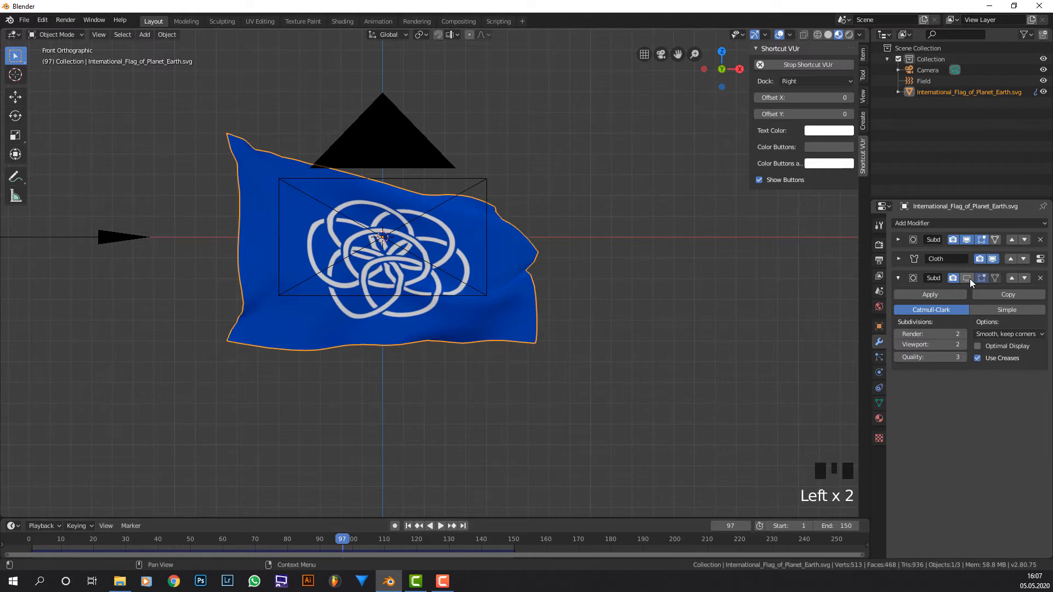
Step: Re-enable the viewport display of the Subdivision modifier after Cloth, try 1 viewport subdivision, restore 2 and collapse the modifier
left_click(967, 279)
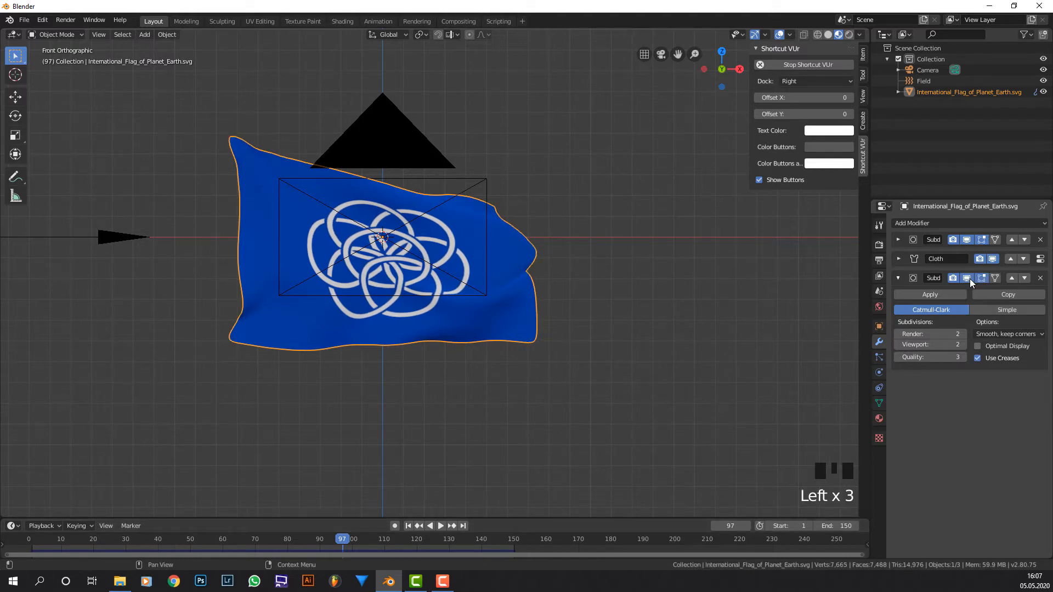
left_click(897, 344)
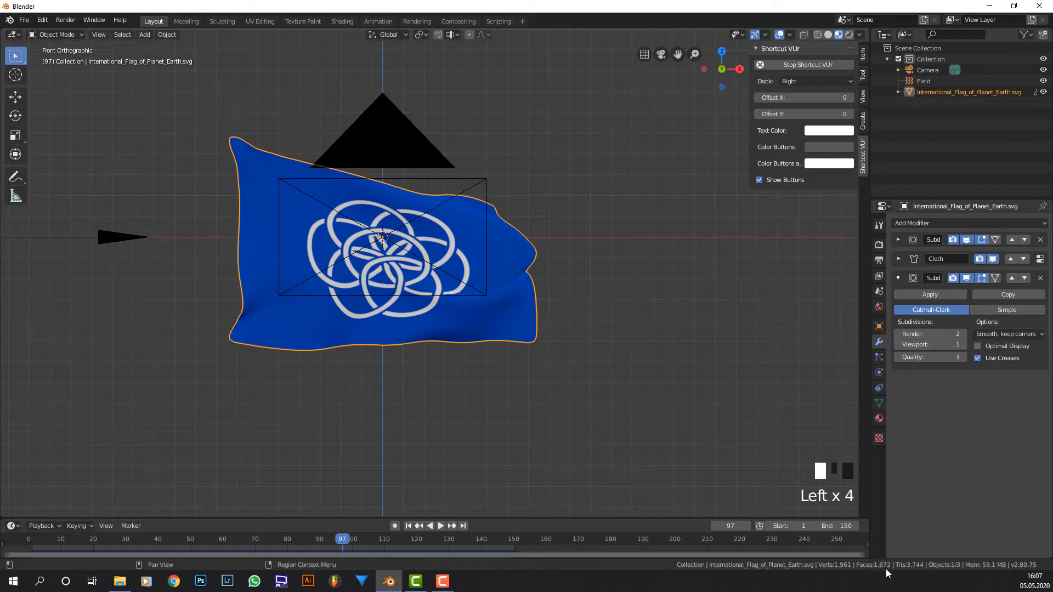
left_click(964, 344)
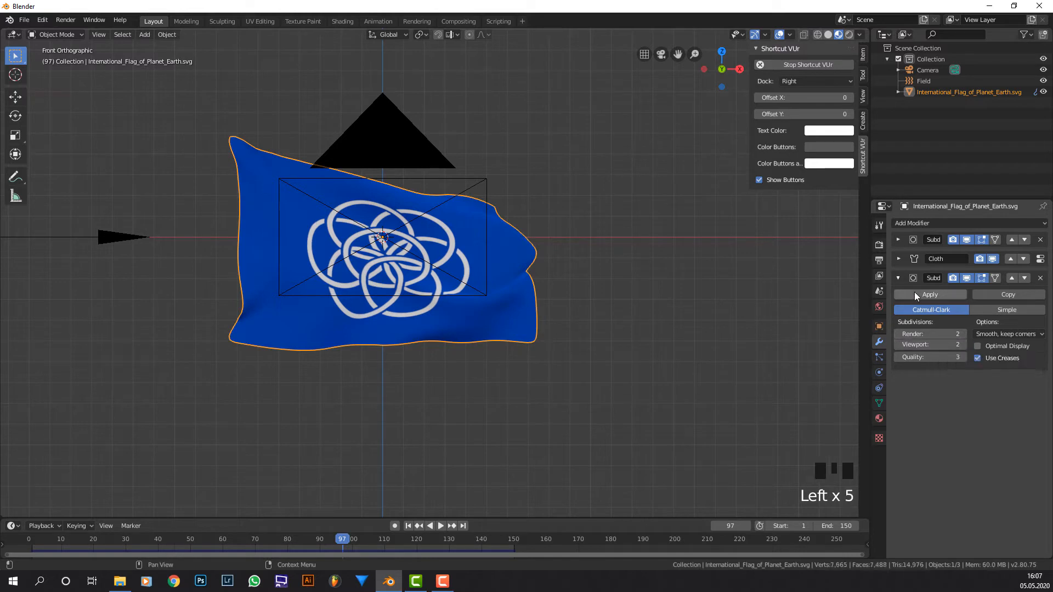
left_click(897, 278)
scroll(436, 296, "down", 1)
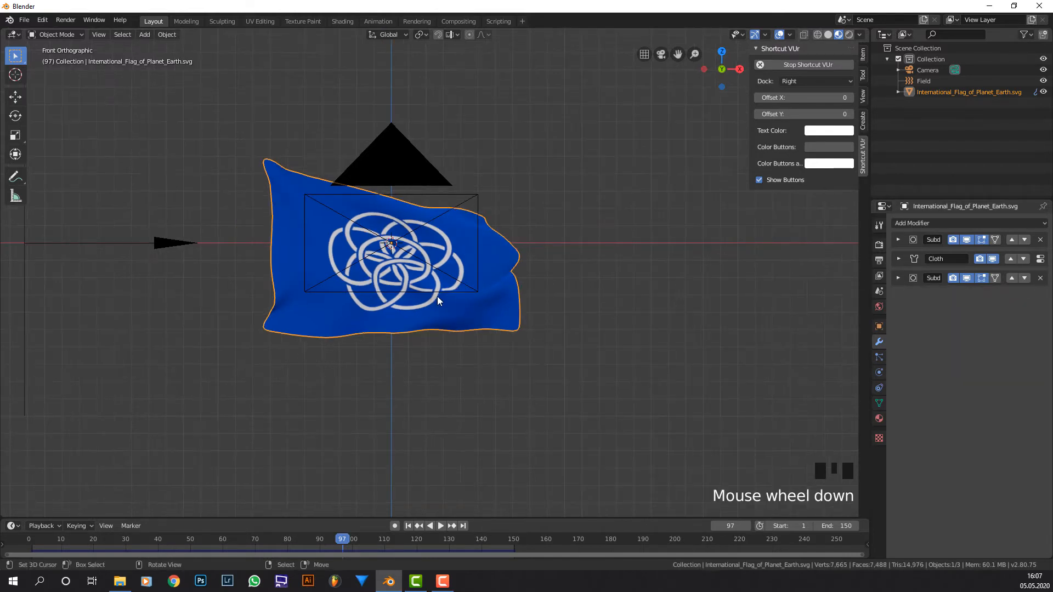
key("KP_0")
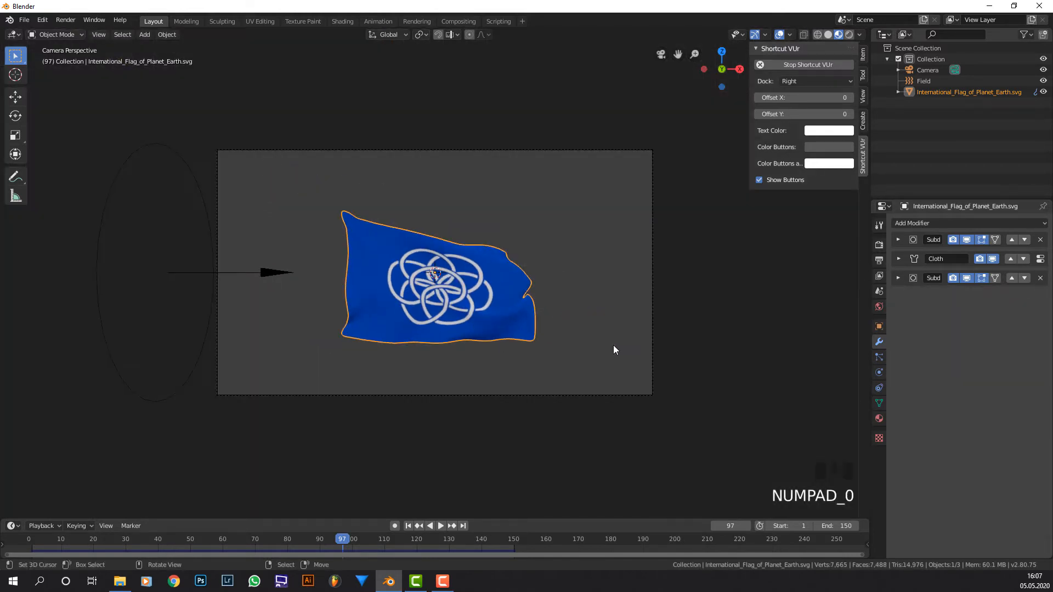
key("g")
key("z")
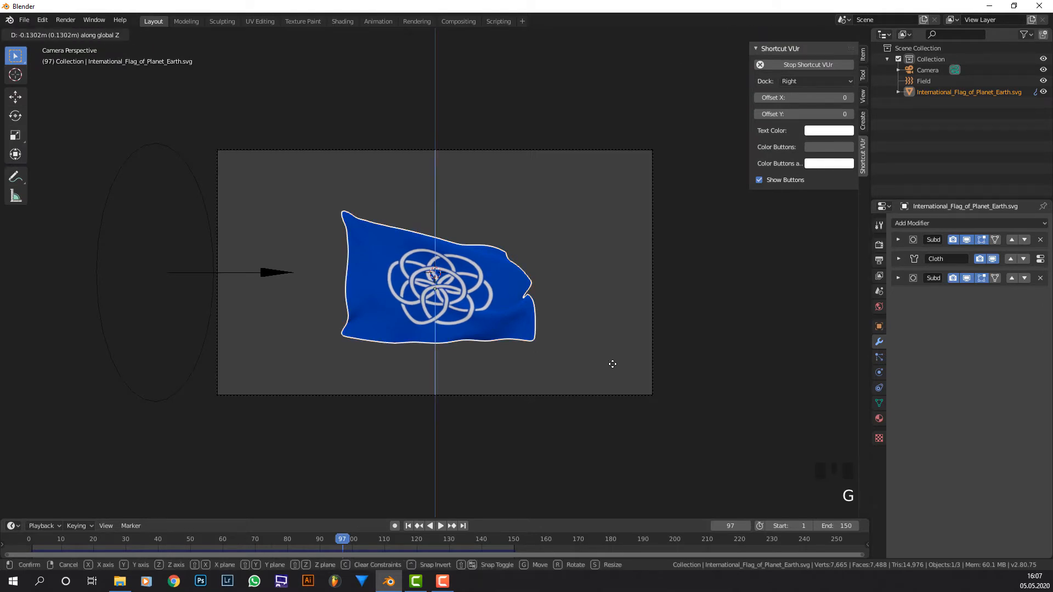
left_click(624, 365)
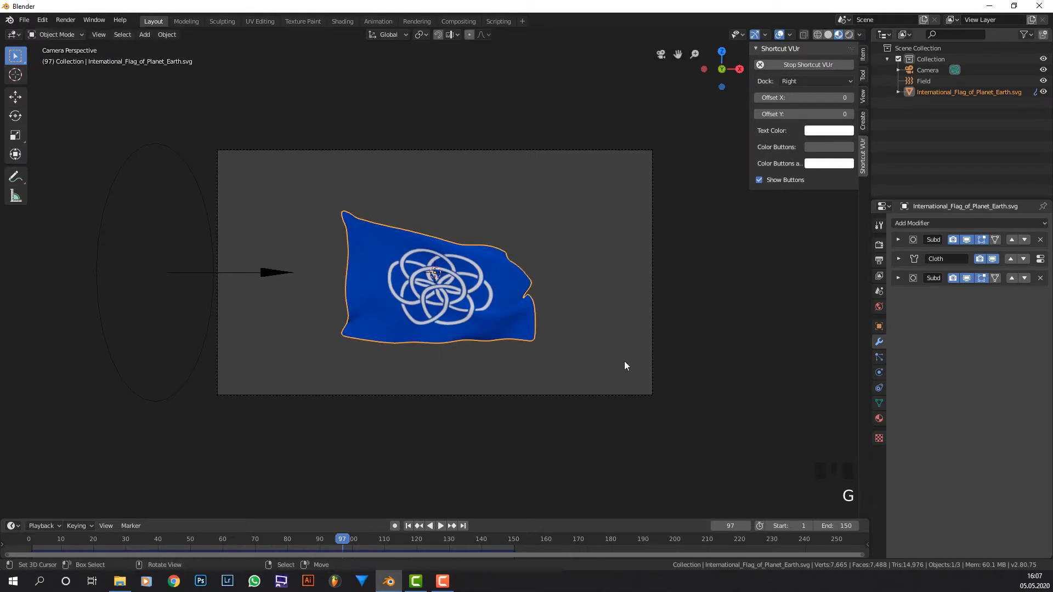
Step: Select the camera and move it about 1.16 m toward the flag along the global Y axis
right_click(662, 315)
right_click(649, 318)
middle_click_drag(706, 331, 665, 336)
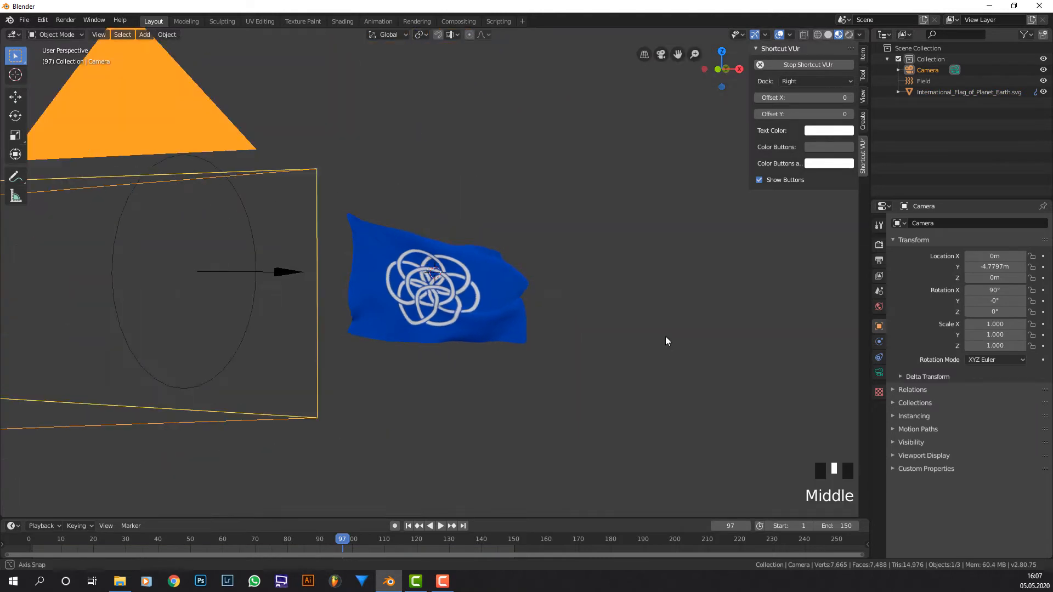
scroll(666, 337, "down", 2)
key("g")
key("y")
right_click(673, 337)
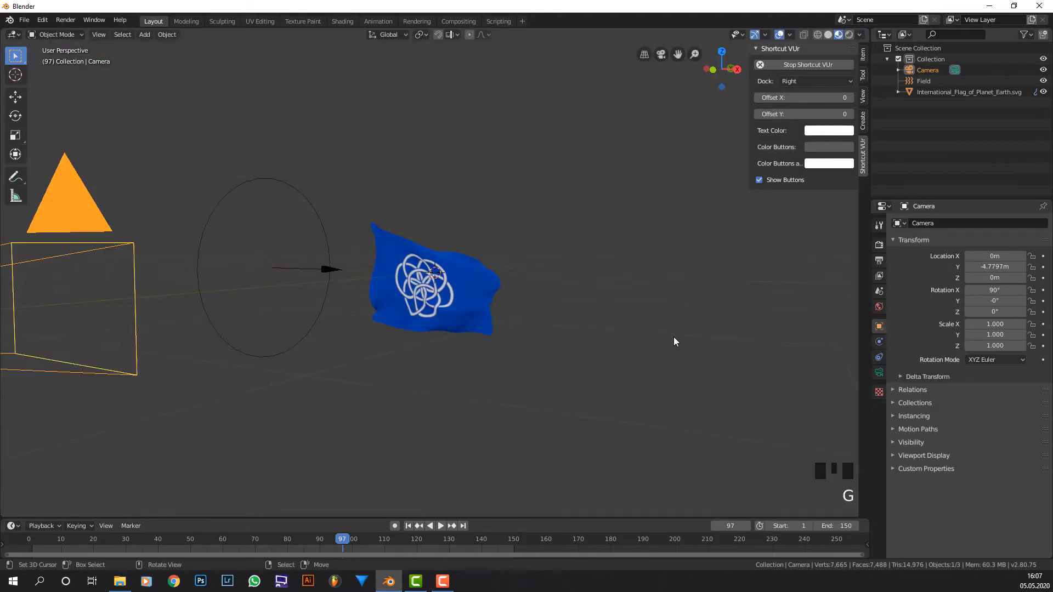
key("KP_0")
key("g")
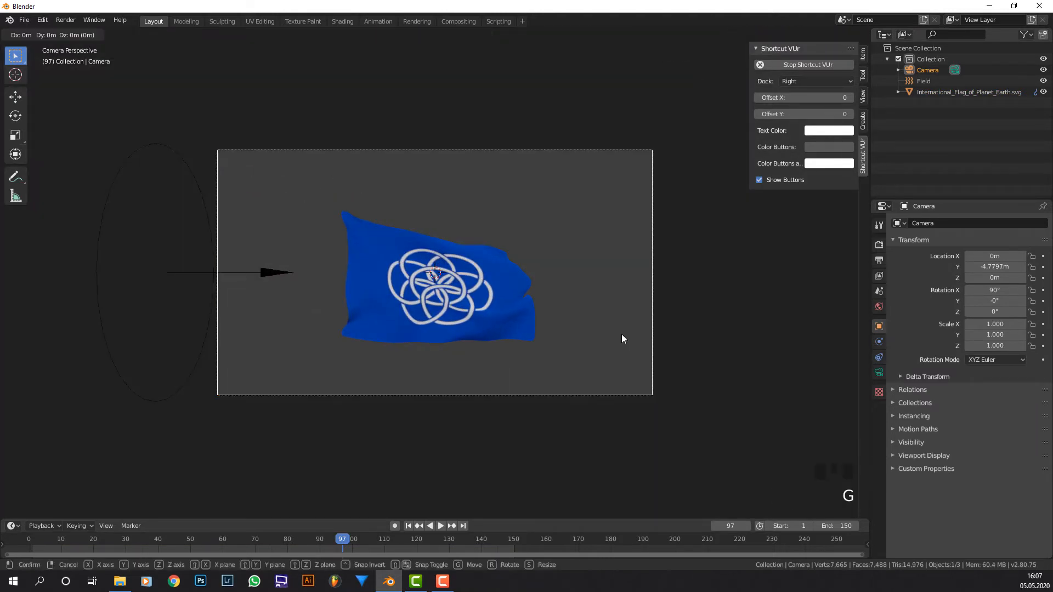
key("y")
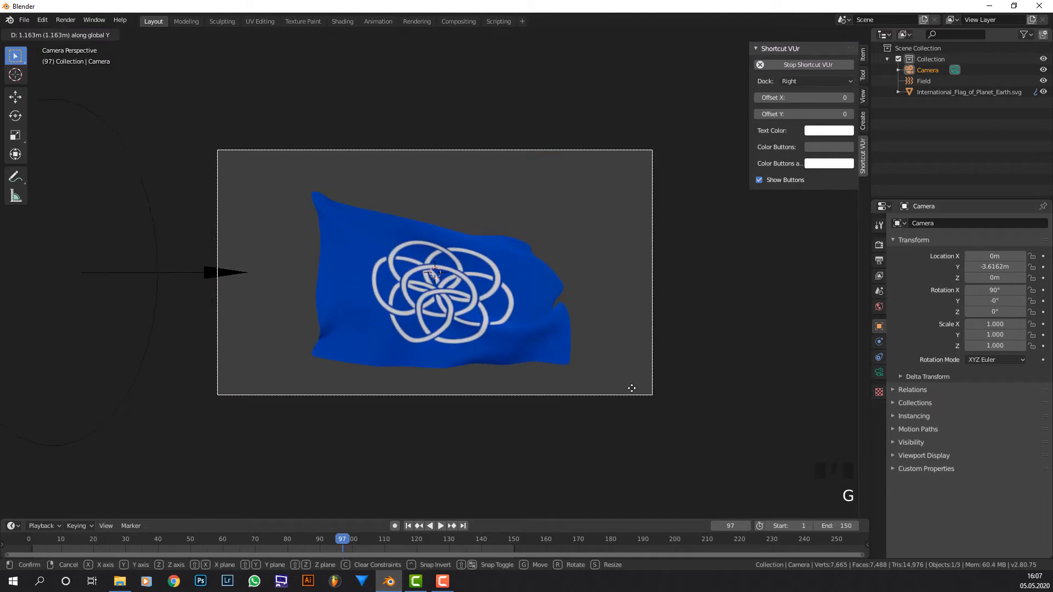
left_click(631, 390)
Step: Lower the camera about 0.06 m along the global Z axis to center the flag in the frame
key("g")
key("z")
left_click(631, 394)
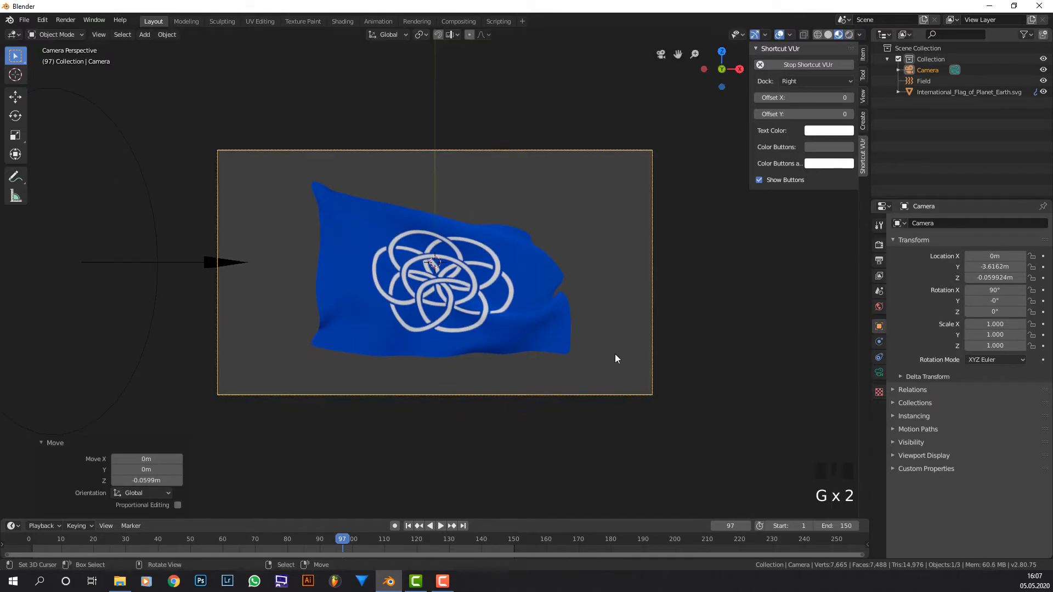
Step: Open the flag's material nodes in the Shading workspace and move the image texture node clear of the Diffuse BSDF
right_click(478, 329)
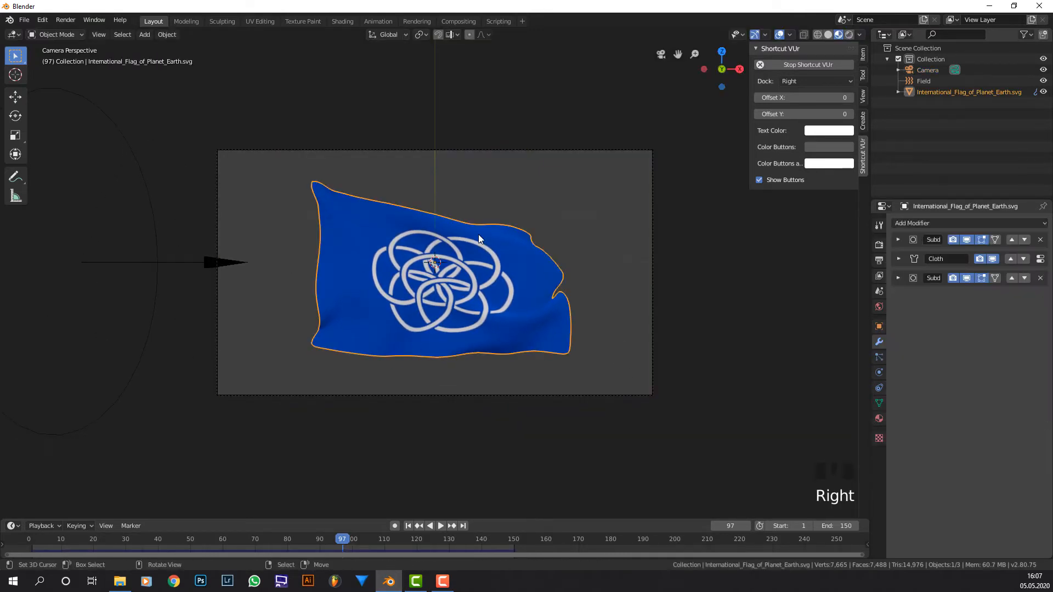
left_click(341, 22)
scroll(581, 364, "down", 4)
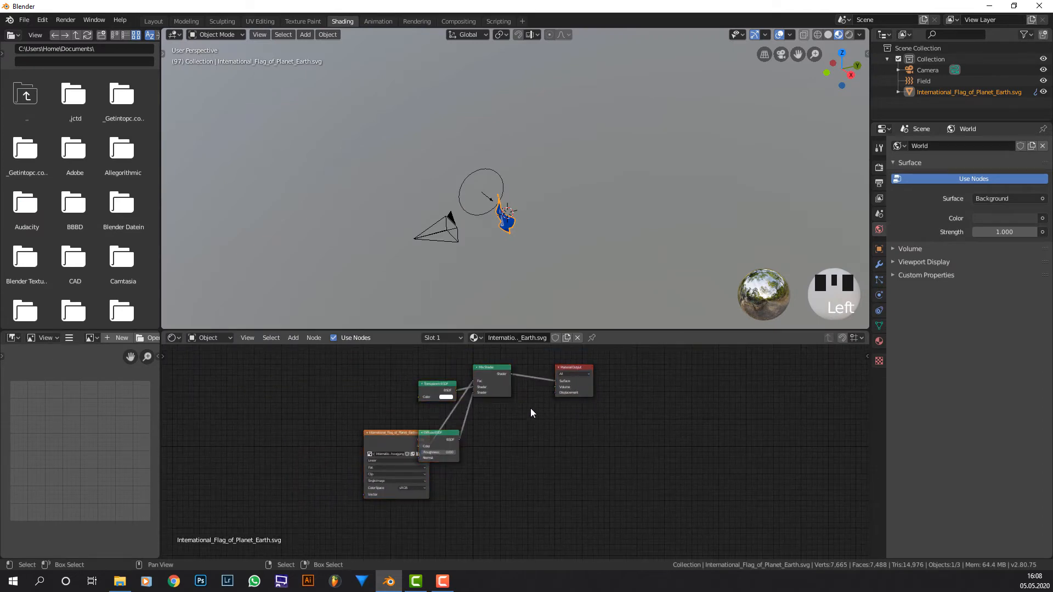
scroll(572, 377, "up", 3)
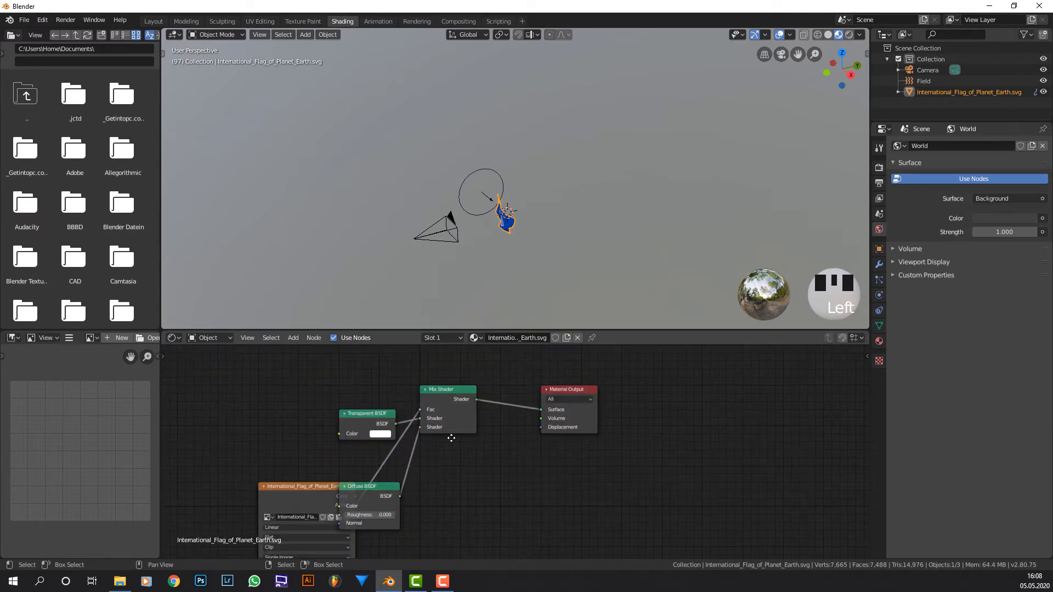
middle_click_drag(451, 438, 506, 383)
left_click_drag(355, 429, 256, 375)
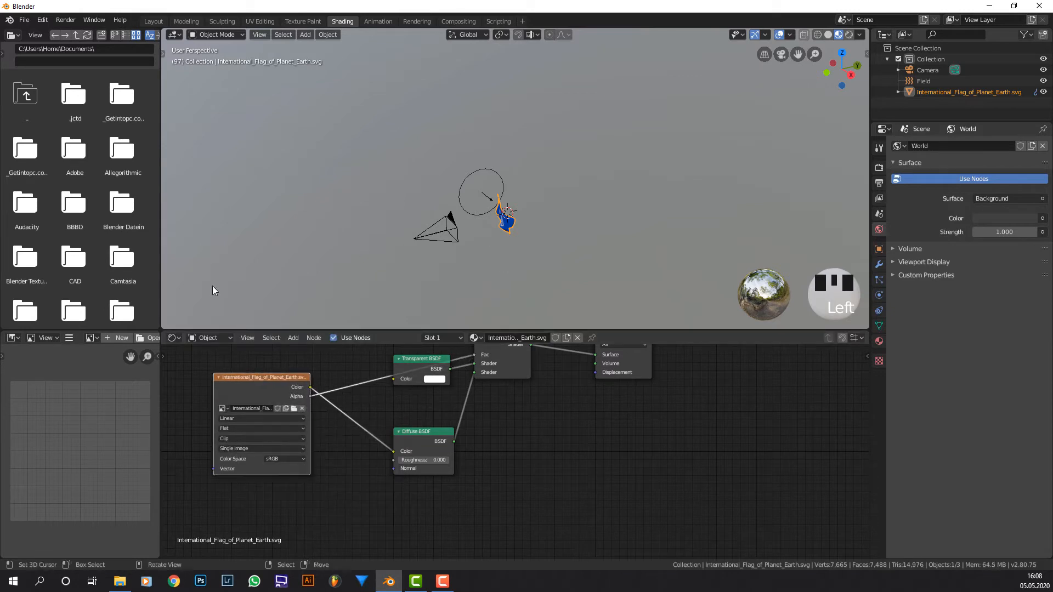
Step: Delete the Transparent BSDF, Diffuse BSDF and Mix Shader nodes from the flag's material
scroll(487, 223, "up", 2)
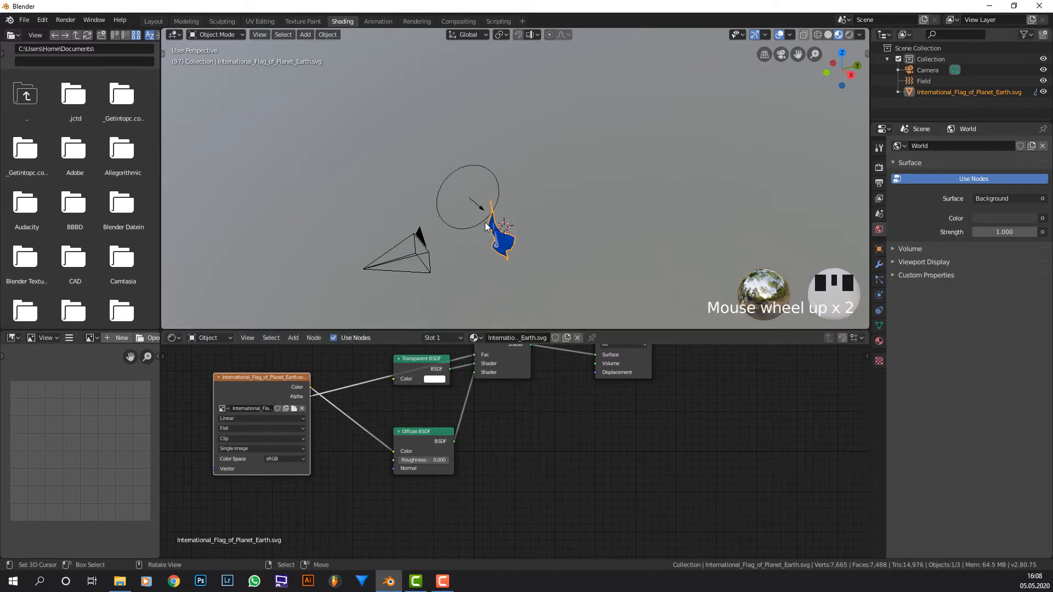
key("KP_0")
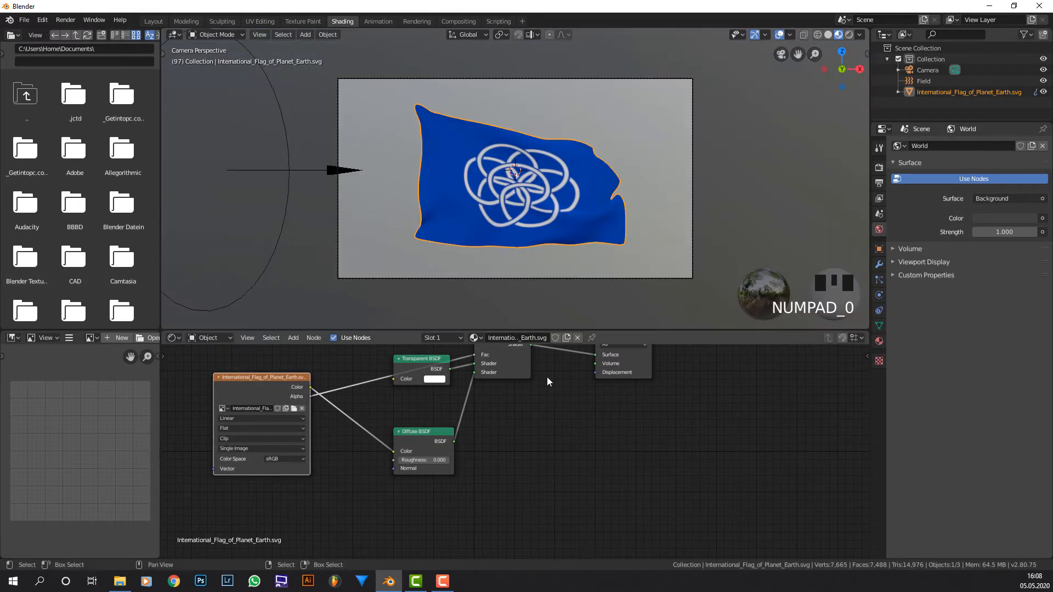
scroll(532, 367, "down", 1)
middle_click_drag(532, 368, 521, 391)
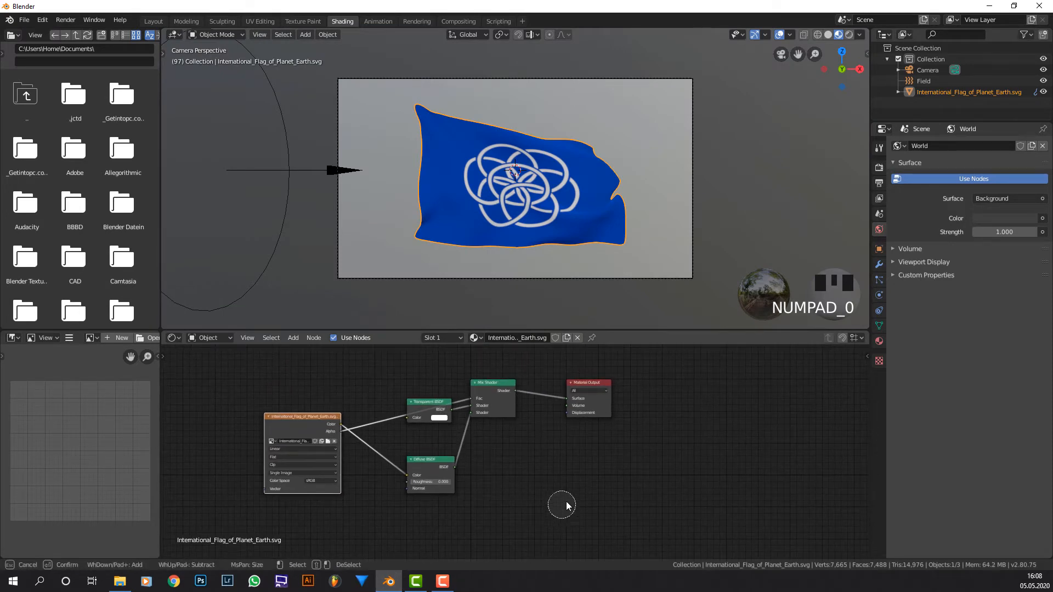
key("a")
key("alt+a")
key("c")
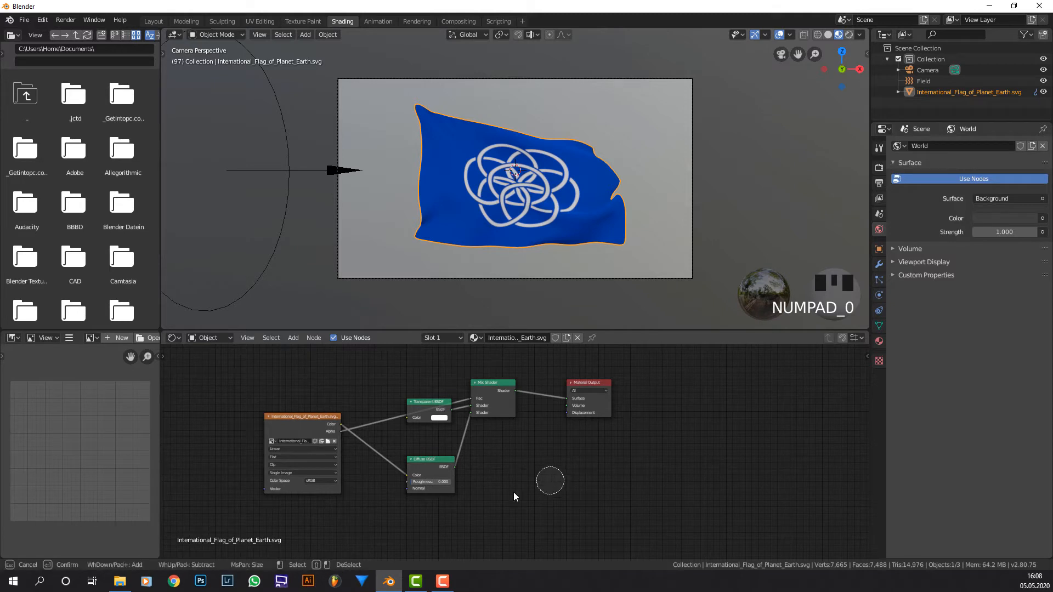
left_click_drag(534, 496, 477, 442)
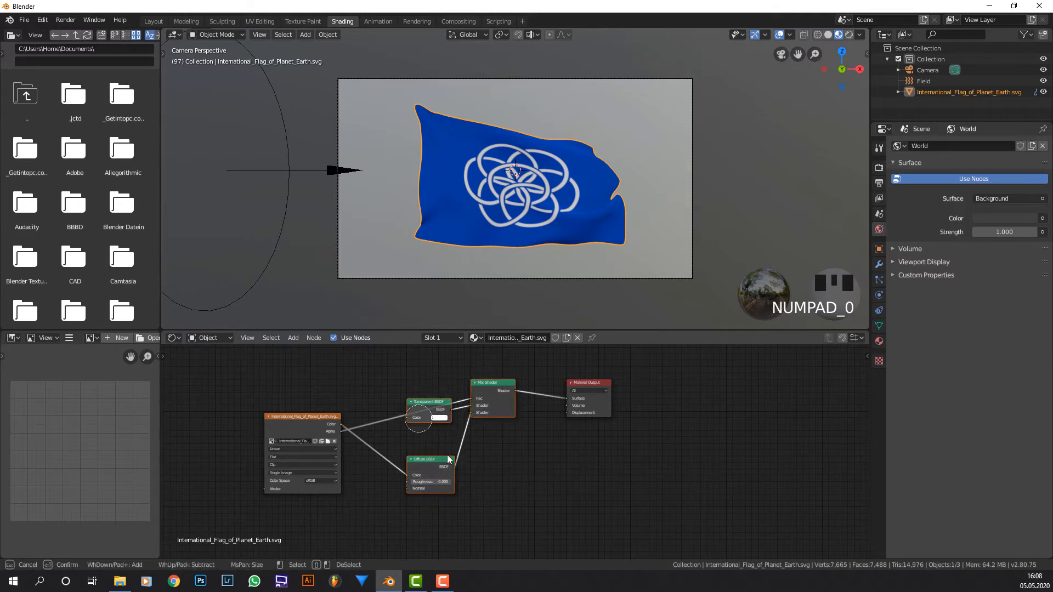
right_click(477, 408)
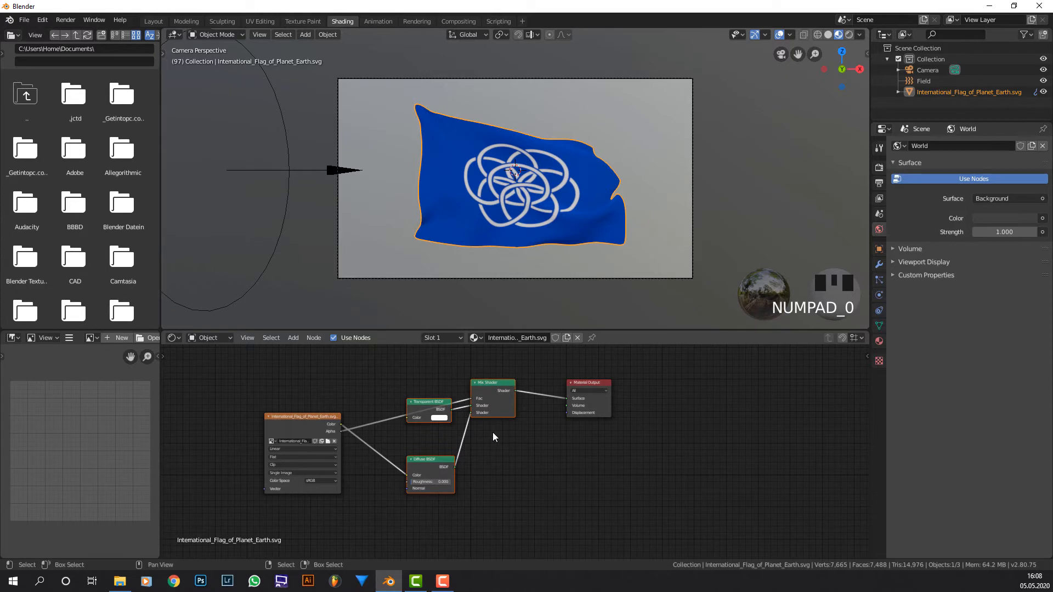
key("x")
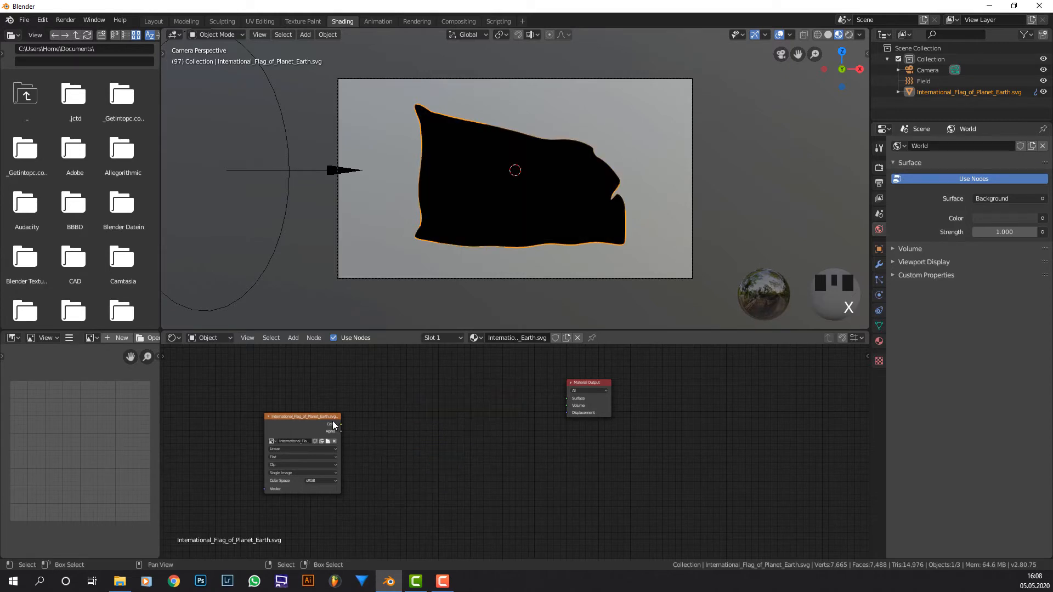
Step: Connect the image texture's Color output to the Material Output's Surface and reposition the image texture node
left_click_drag(341, 425, 567, 399)
left_click_drag(323, 418, 350, 392)
mouse_move(541, 246)
middle_mouse_down()
mouse_move(503, 255)
mouse_move(509, 271)
mouse_move(549, 248)
mouse_move(543, 258)
middle_mouse_up()
scroll(464, 394, "down", 2)
Step: Insert a Principled BSDF between the image texture and the Material Output, with the image's Color feeding Base Color
mouse_move(463, 394)
middle_mouse_down()
mouse_move(448, 411)
mouse_move(474, 409)
middle_mouse_up()
scroll(432, 411, "up", 1)
scroll(433, 410, "down", 2)
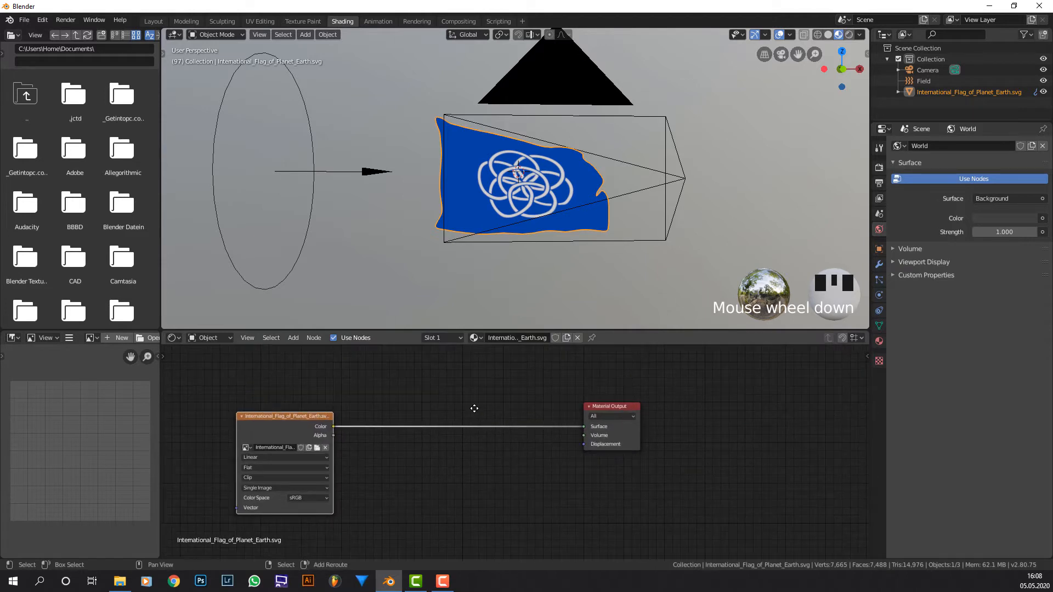
key("shift+a")
left_click(475, 408)
type("pr")
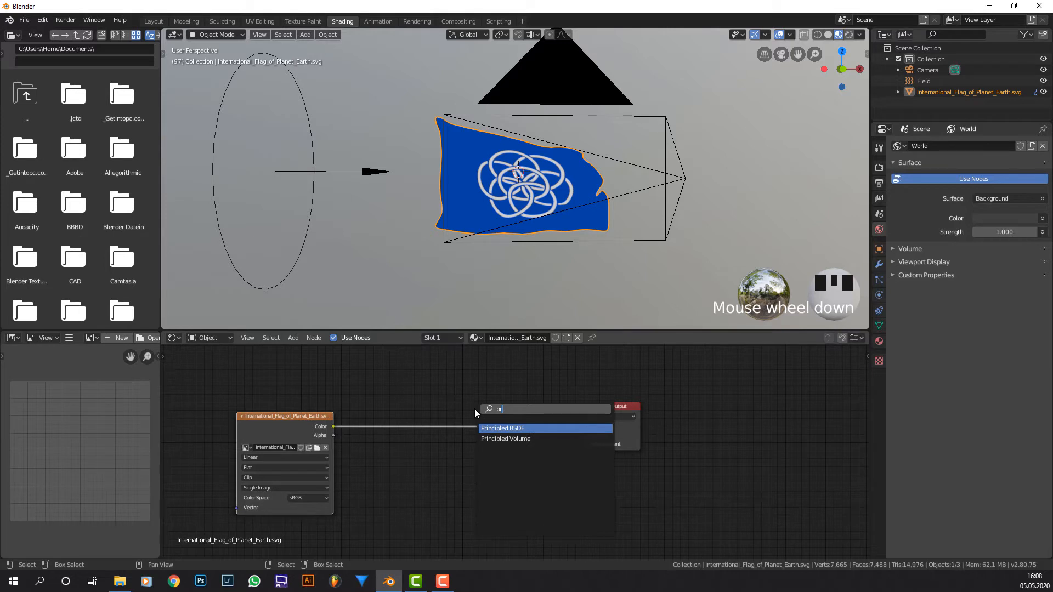
key("Return")
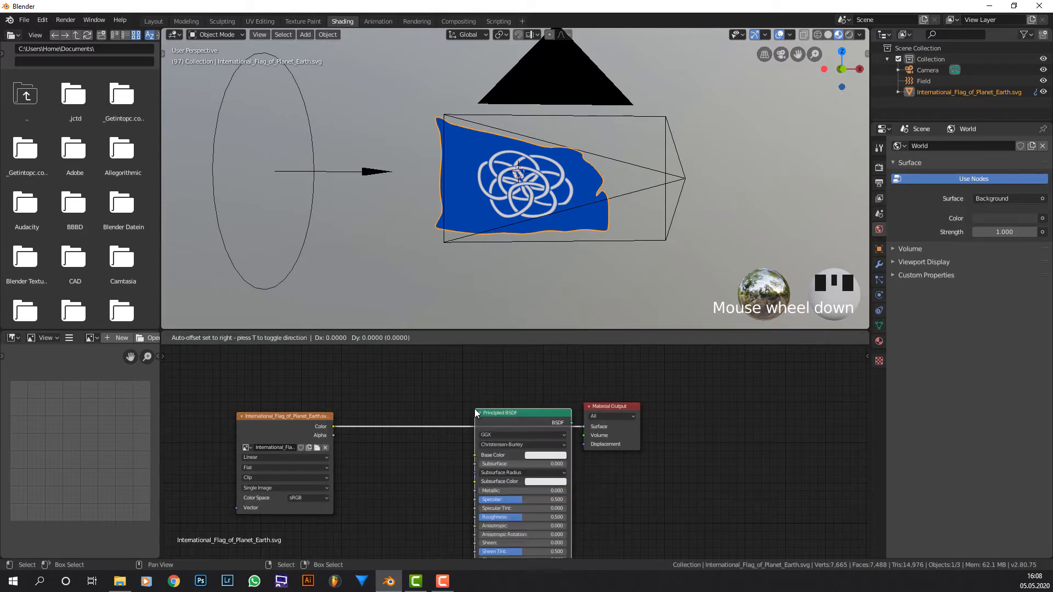
left_click(462, 412)
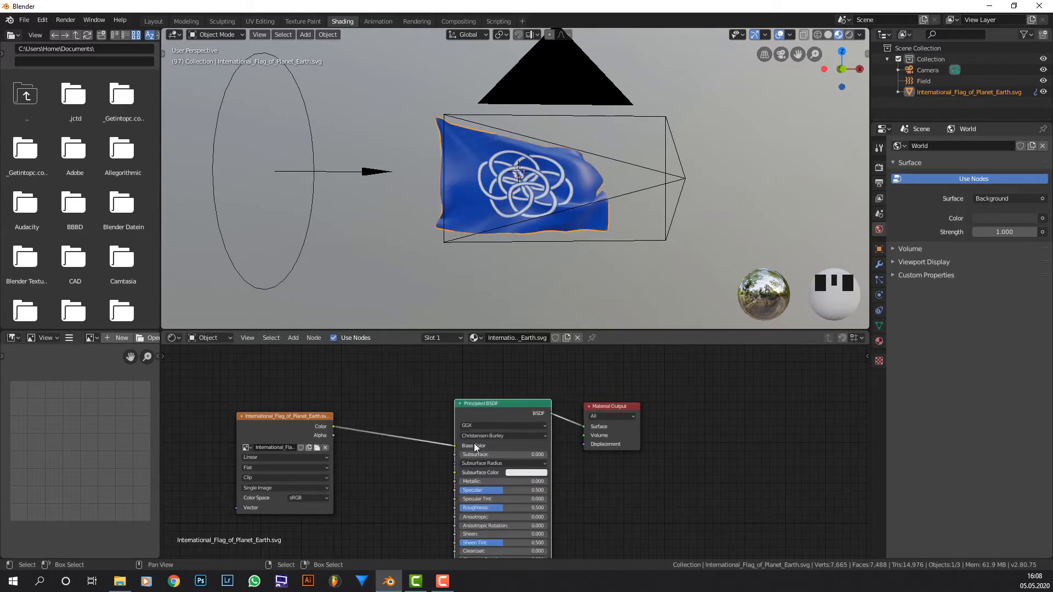
Step: Move the image texture node farther from the Principled BSDF and also connect its Color output to Subsurface Color
middle_click_drag(322, 436, 395, 428)
left_click_drag(375, 407, 302, 394)
scroll(351, 419, "down", 1)
middle_click_drag(432, 425, 399, 402)
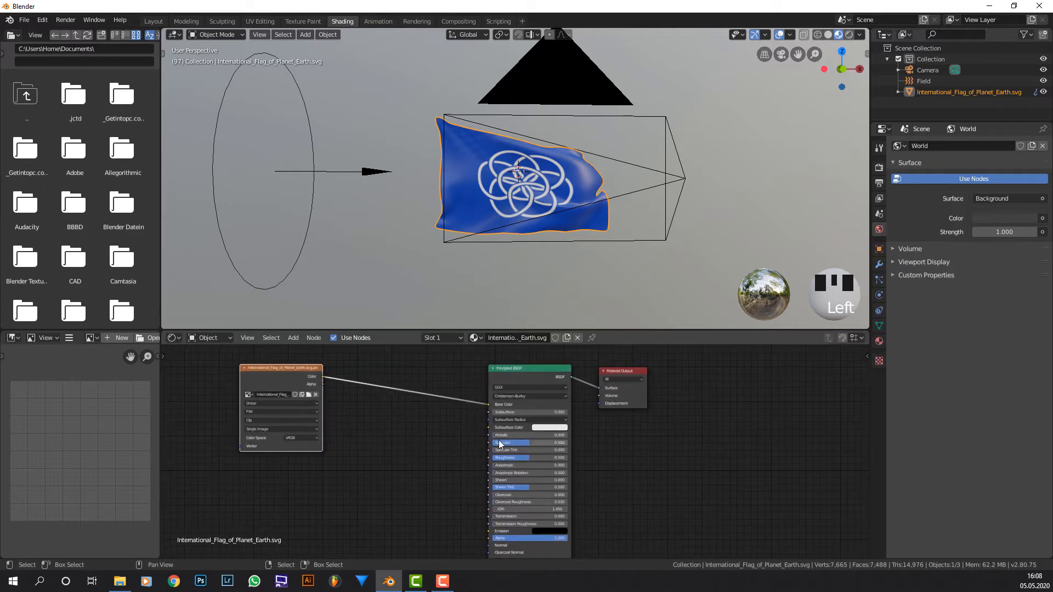
scroll(292, 389, "up", 1)
left_click_drag(288, 363, 493, 425)
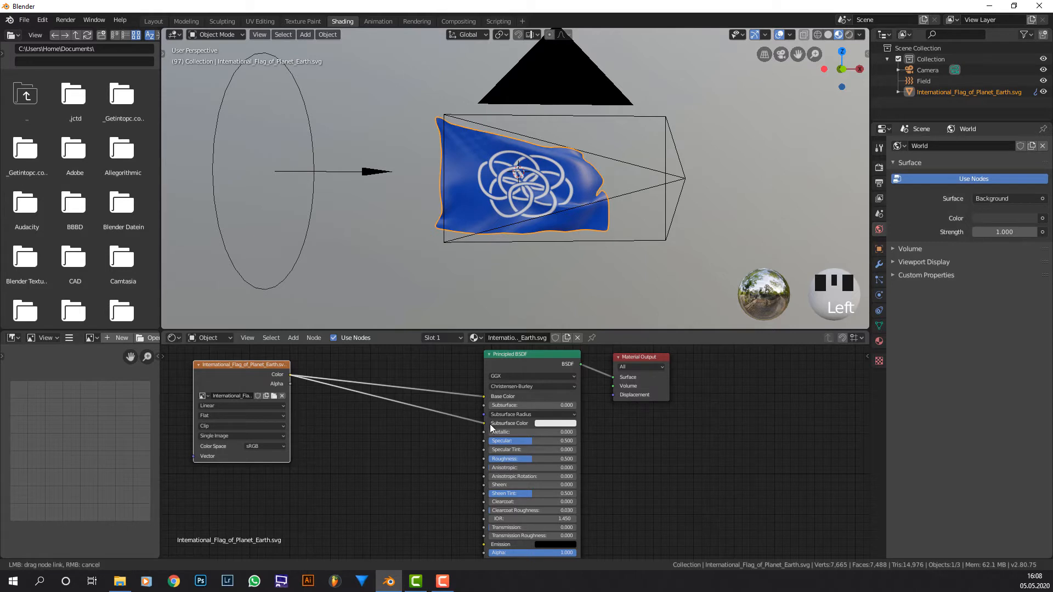
left_click_drag(430, 409, 416, 399)
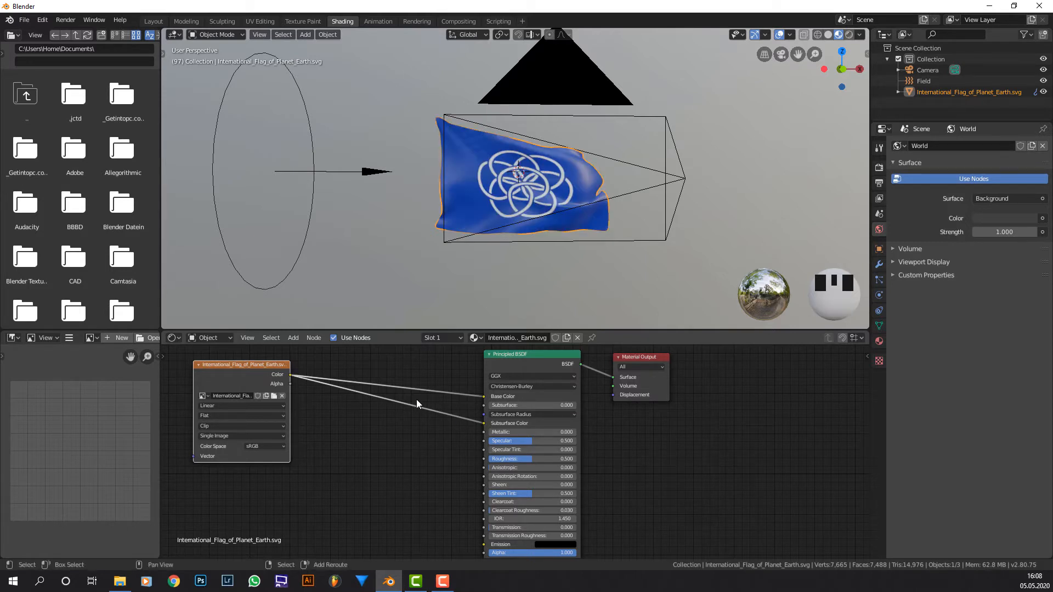
Step: Insert a Hue/Saturation node into the link between the image texture's Color and the Principled BSDF's Subsurface Color
key("shift+a")
left_click(416, 399)
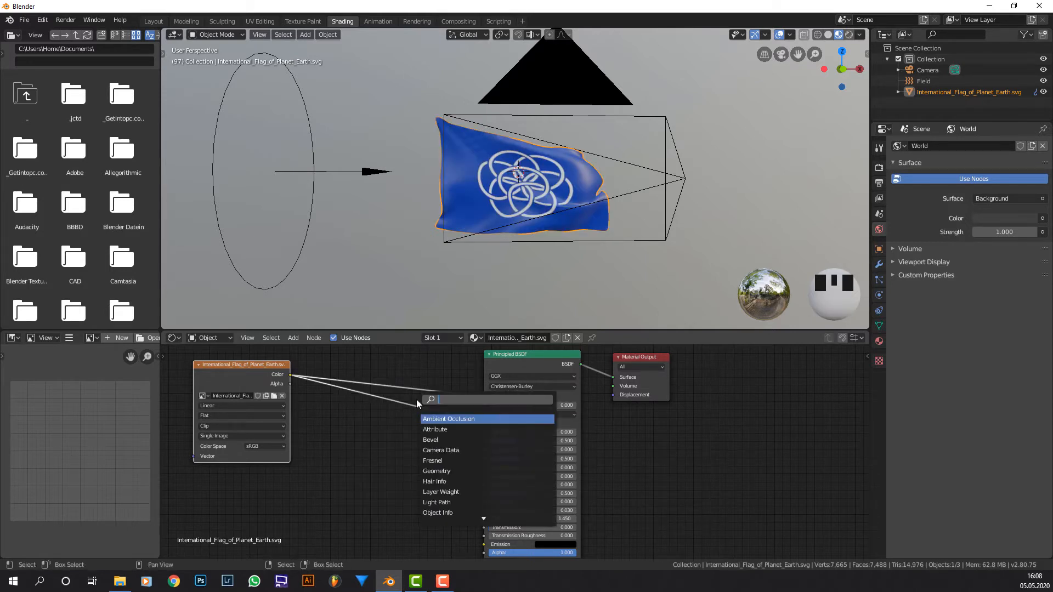
type("hue")
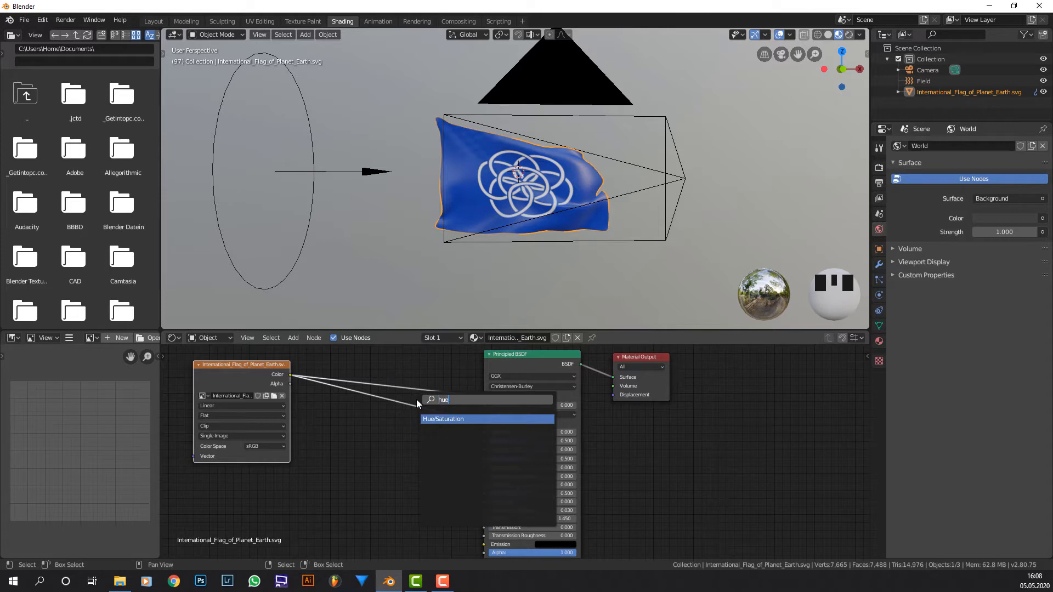
key("Return")
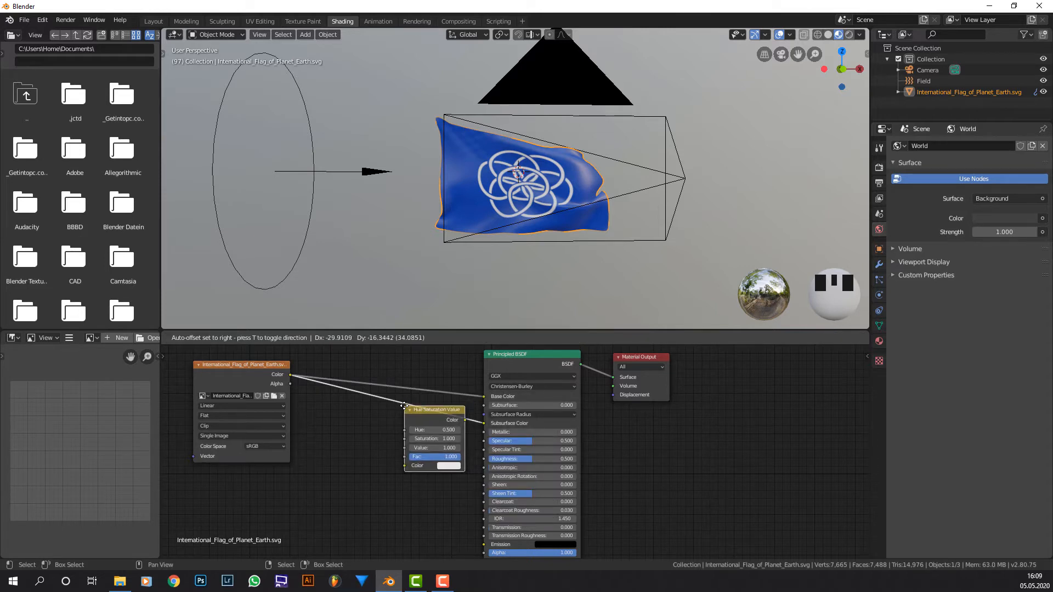
left_click(390, 410)
scroll(371, 465, "up", 2)
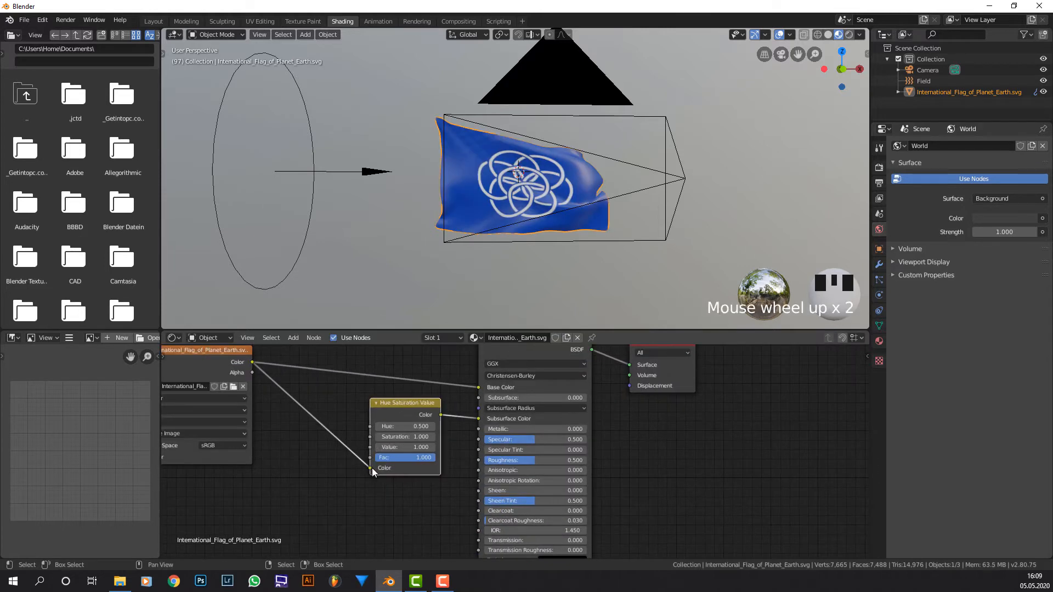
scroll(395, 443, "up", 2)
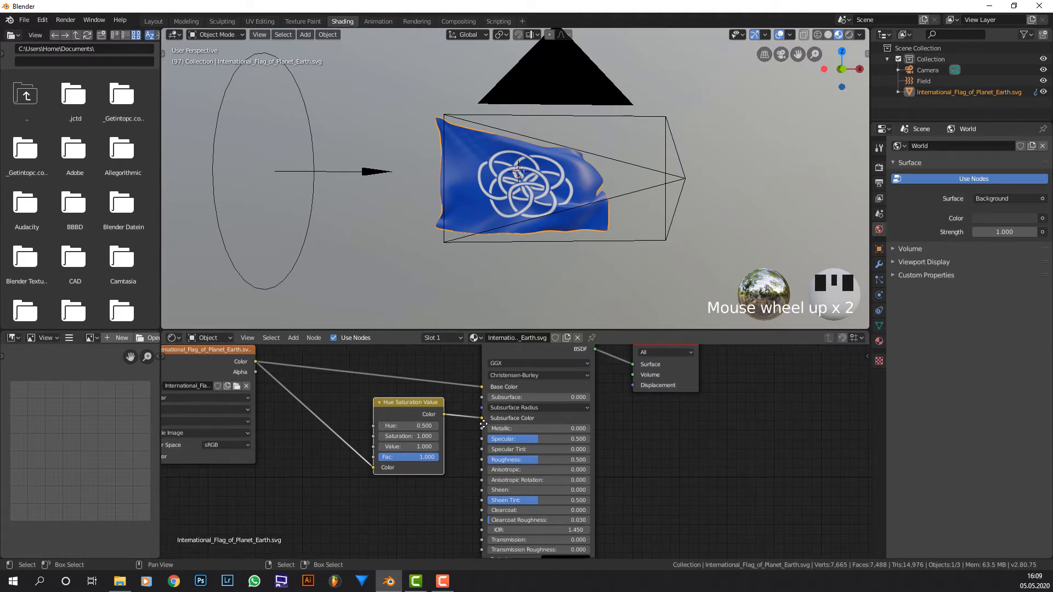
Step: Set the Hue Saturation Value node's Value to 0.800
left_click(384, 442)
left_click(384, 442)
left_click(384, 442)
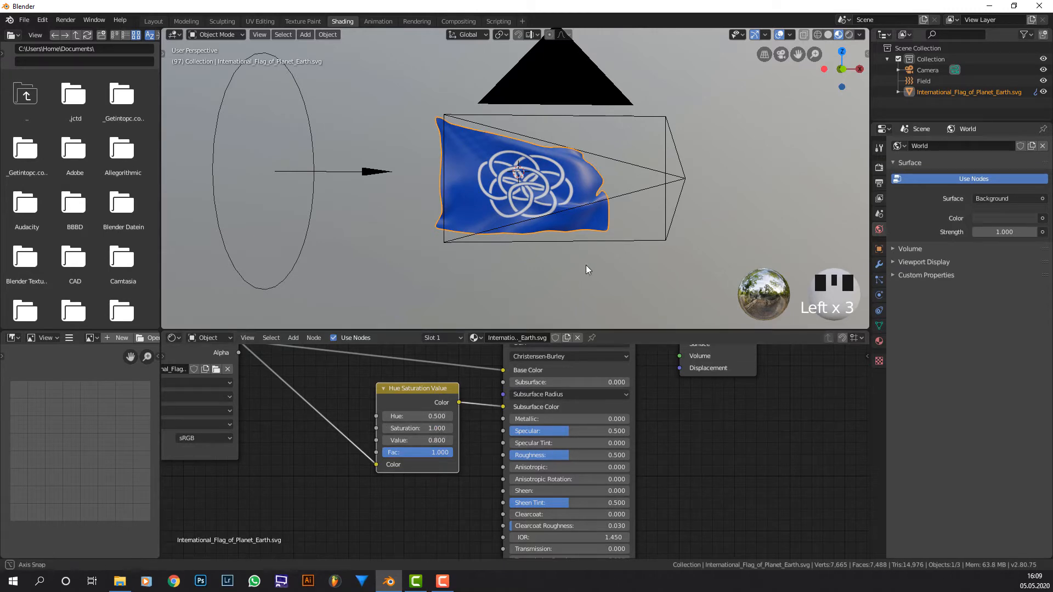
Step: Add a Solidify modifier to the flag after its second Subdivision Surface modifier
middle_click_drag(585, 265, 528, 282)
scroll(557, 249, "up", 3)
middle_click_drag(557, 249, 493, 187)
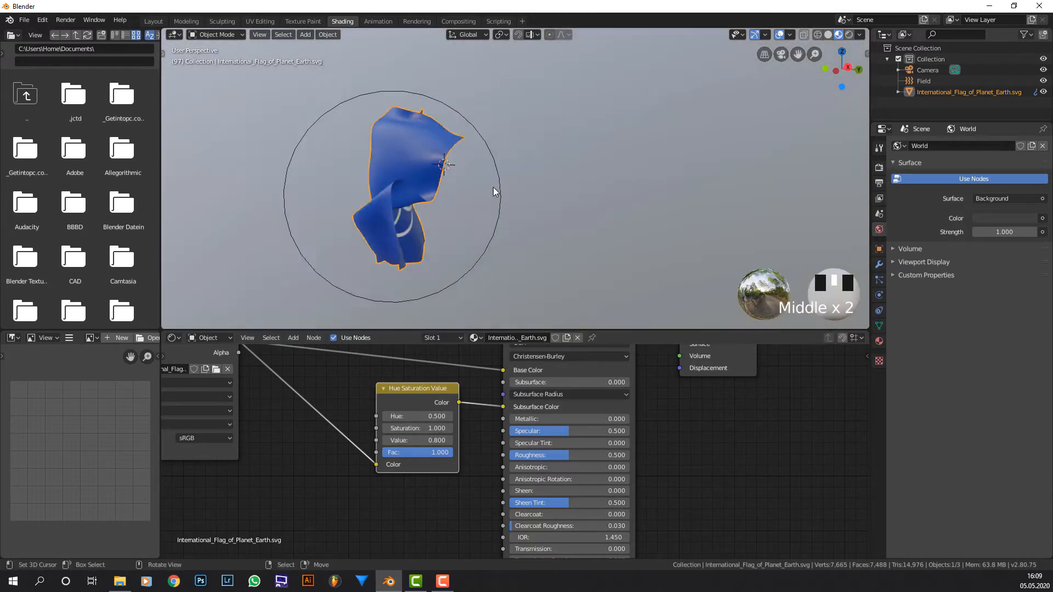
scroll(446, 209, "up", 2)
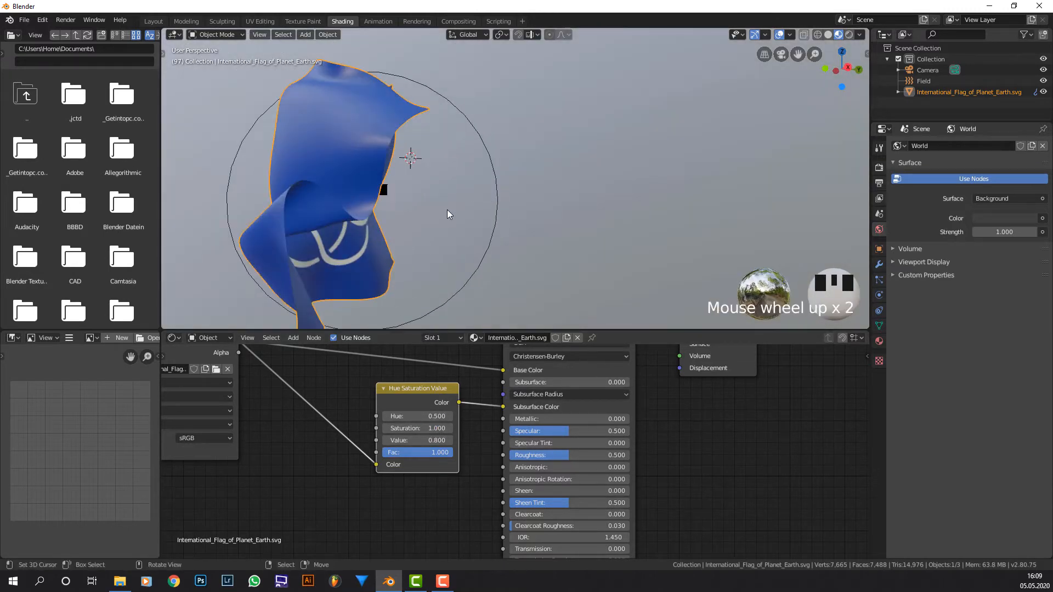
left_click(878, 264)
left_click(912, 146)
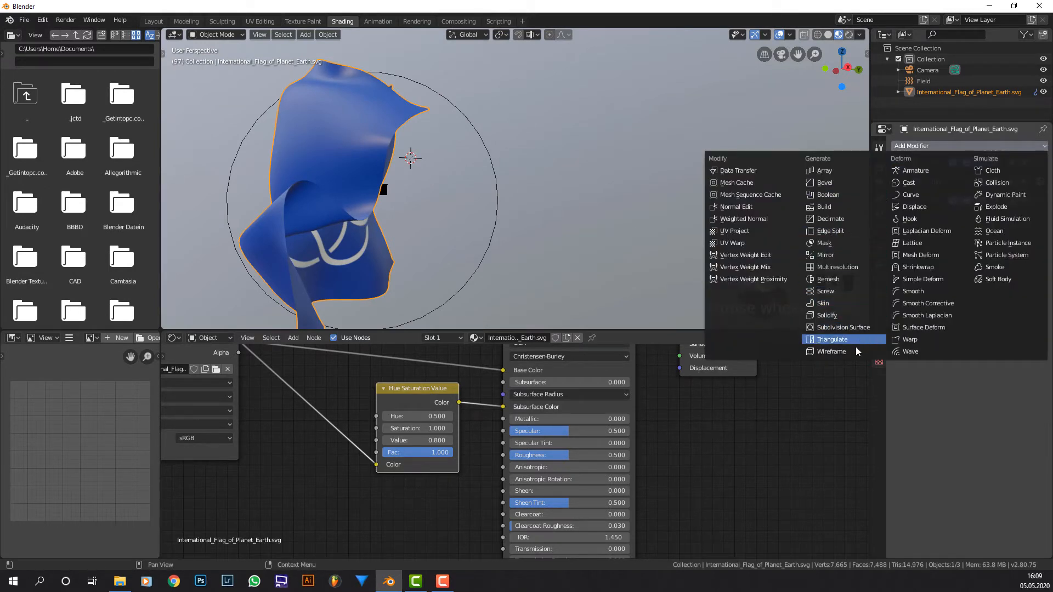
left_click(861, 314)
Step: Examine the thickened rim along the flag's fold from close up and from several angles
middle_click_drag(585, 235, 614, 239)
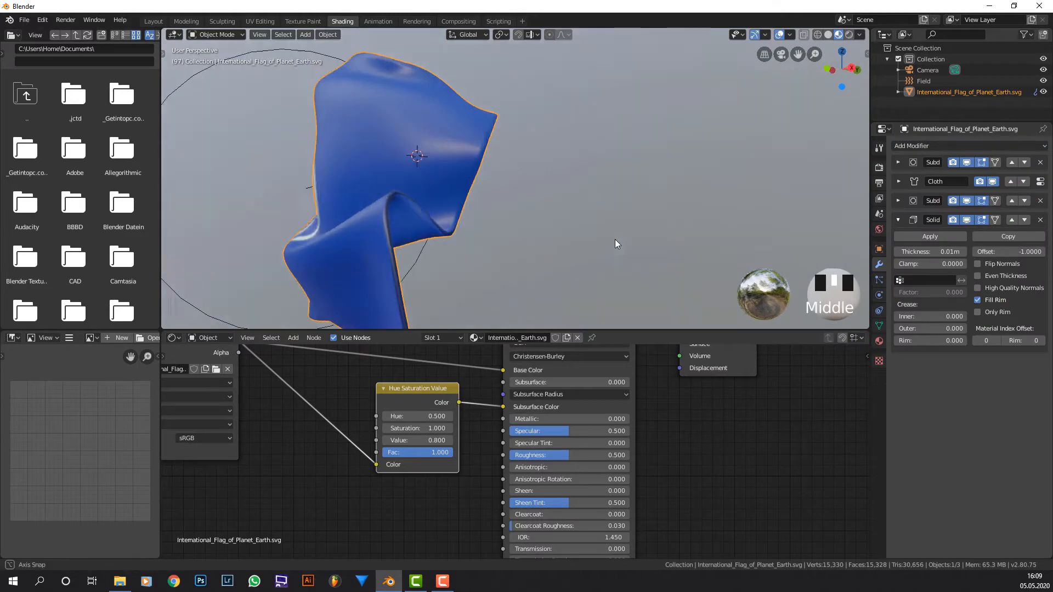
scroll(633, 243, "up", 3)
scroll(673, 260, "up", 1)
middle_click_drag(673, 260, 669, 259)
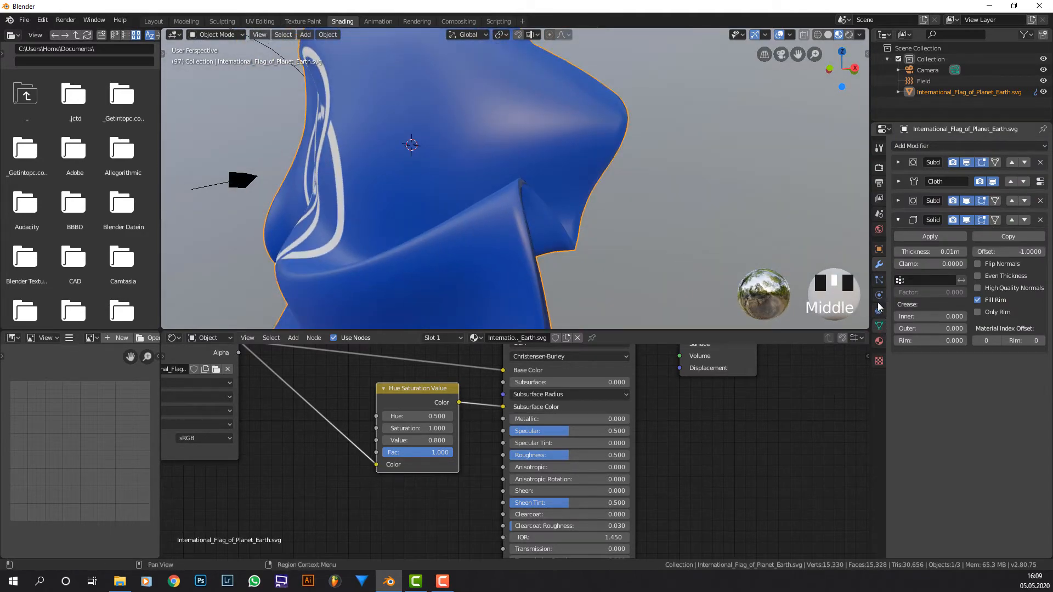
scroll(518, 201, "up", 1)
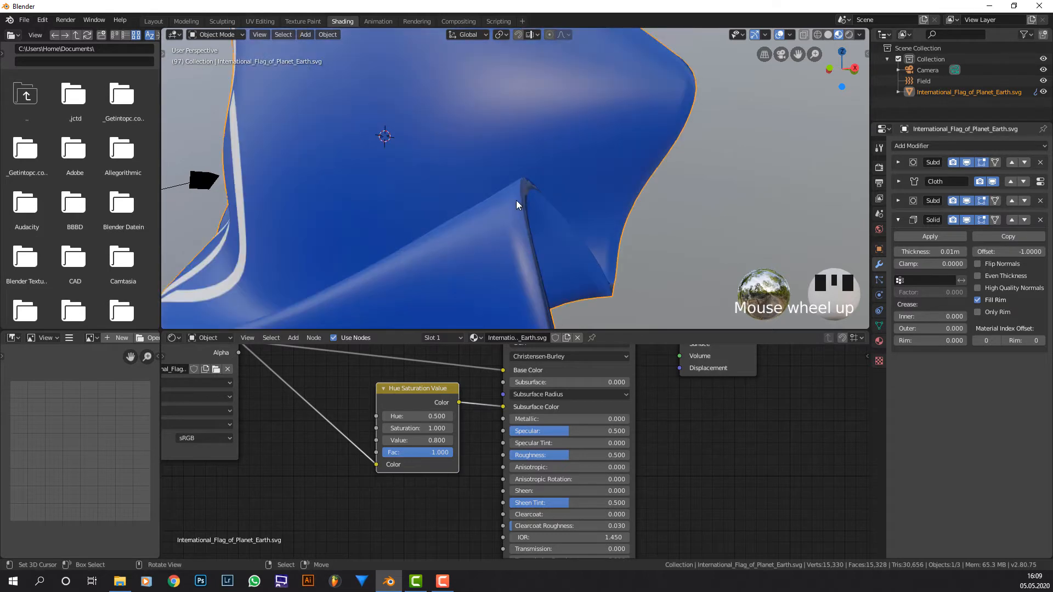
middle_click_drag(515, 199, 509, 200)
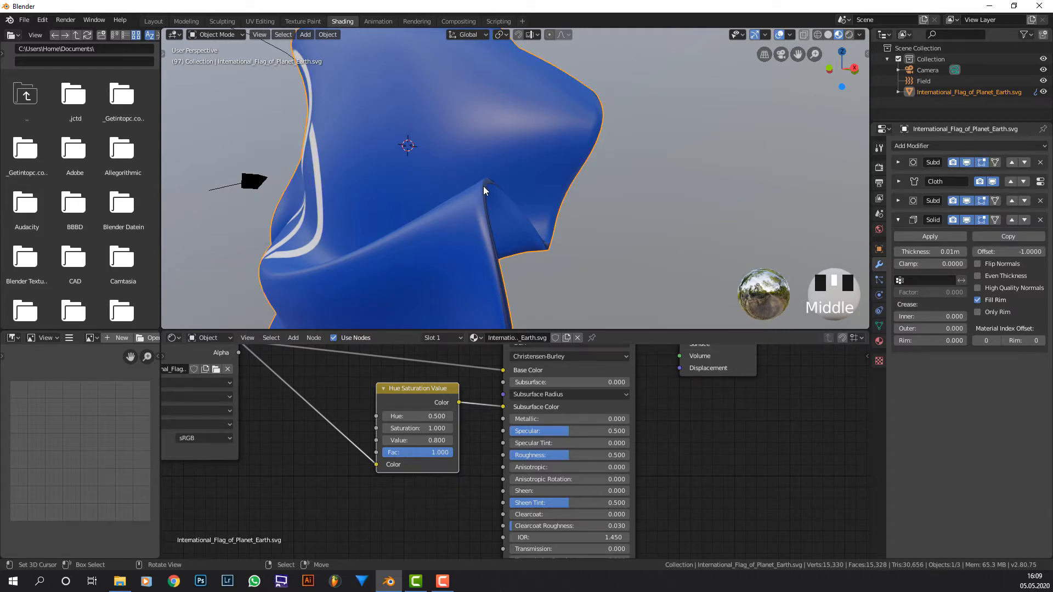
middle_click_drag(484, 189, 399, 203)
scroll(390, 195, "down", 2)
scroll(411, 197, "up", 3)
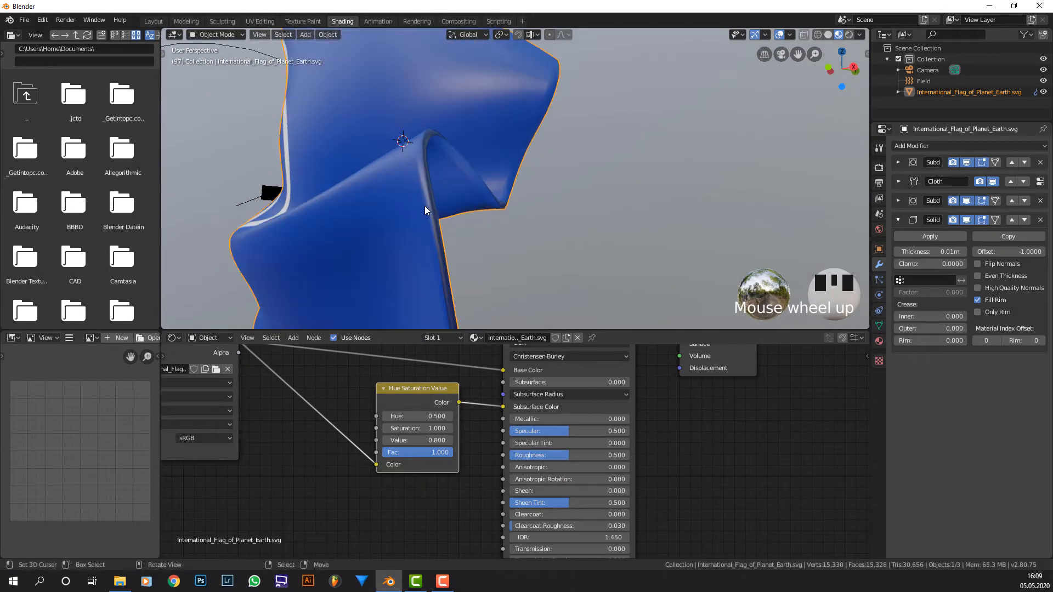
middle_click_drag(484, 208, 624, 215)
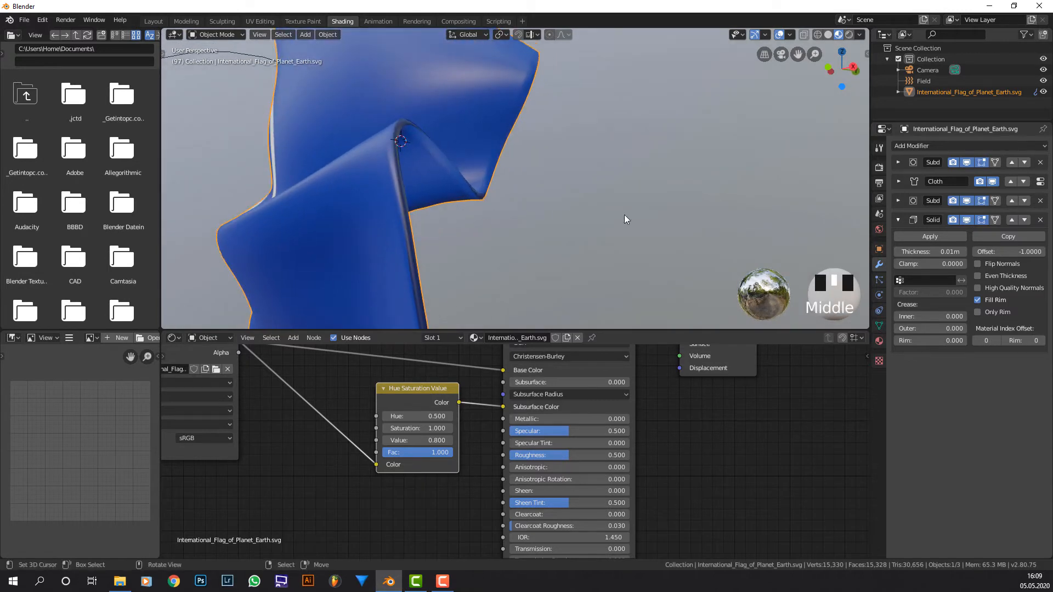
Step: Place the Solidify modifier between Cloth and the second Subdivision Surface, comparing the flag's edges with both modifier orders
left_click(1011, 220)
scroll(498, 229, "up", 2)
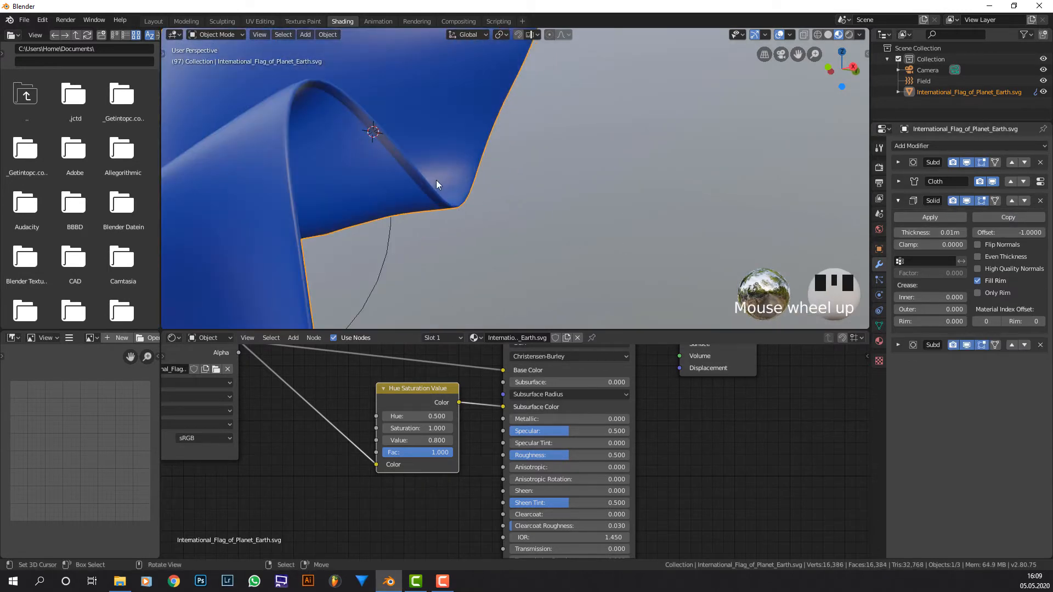
scroll(521, 171, "down", 3)
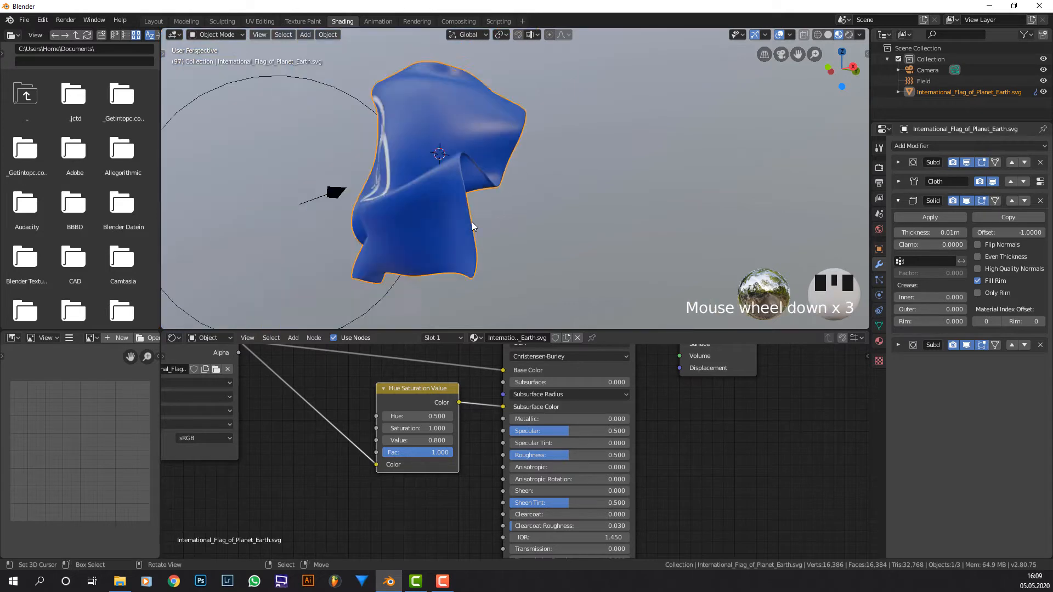
middle_click_drag(472, 222, 519, 222)
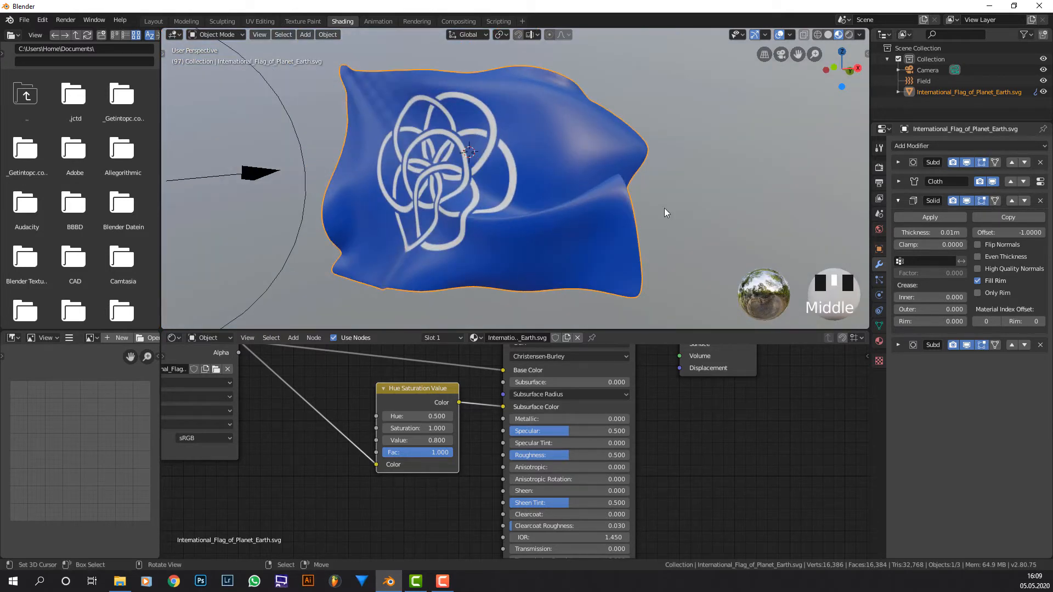
left_click(1024, 201)
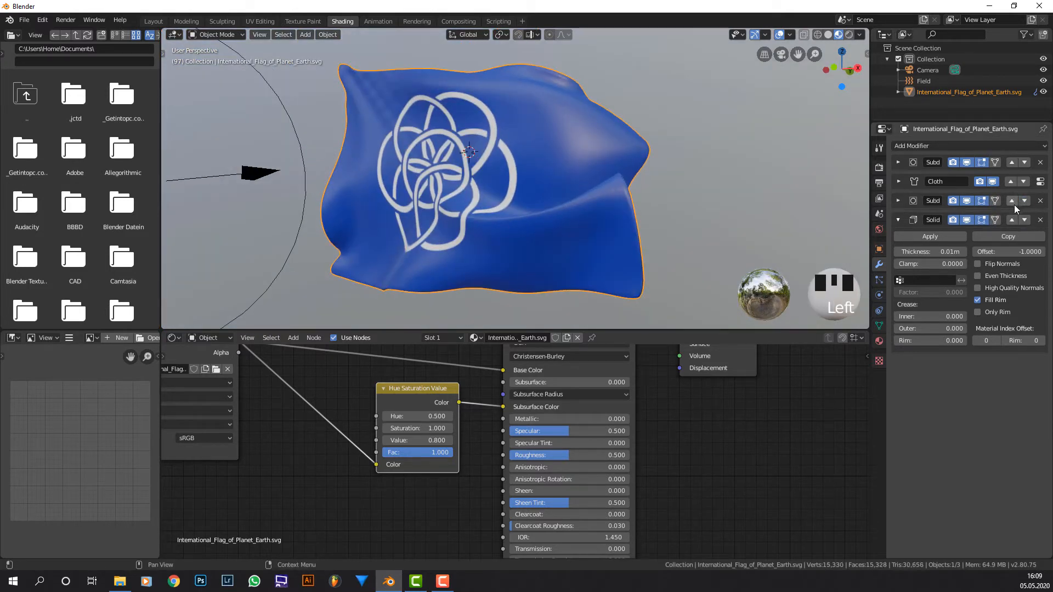
left_click(1011, 218)
middle_click_drag(614, 221, 607, 218)
scroll(528, 228, "up", 3)
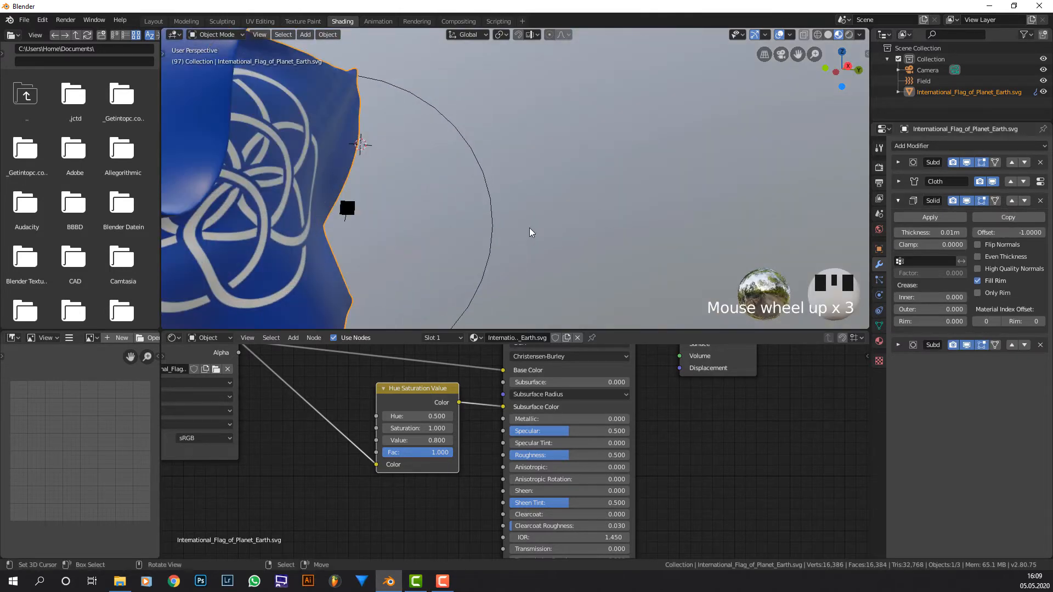
scroll(505, 228, "down", 1)
middle_click_drag(506, 228, 534, 310, "shift")
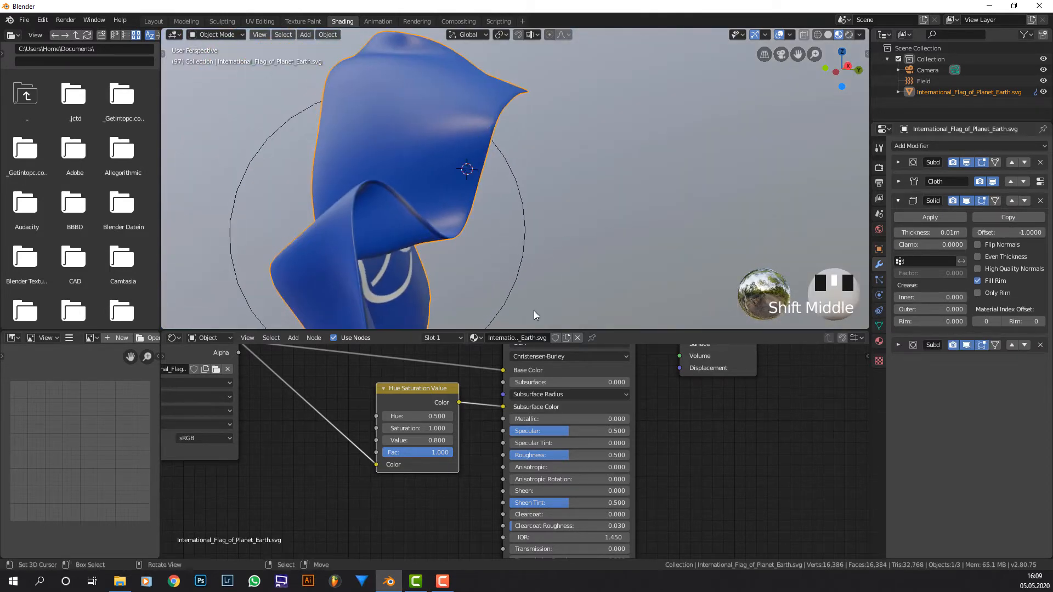
Step: Set the Principled BSDF's Alpha to 0.950
scroll(590, 411, "up", 1)
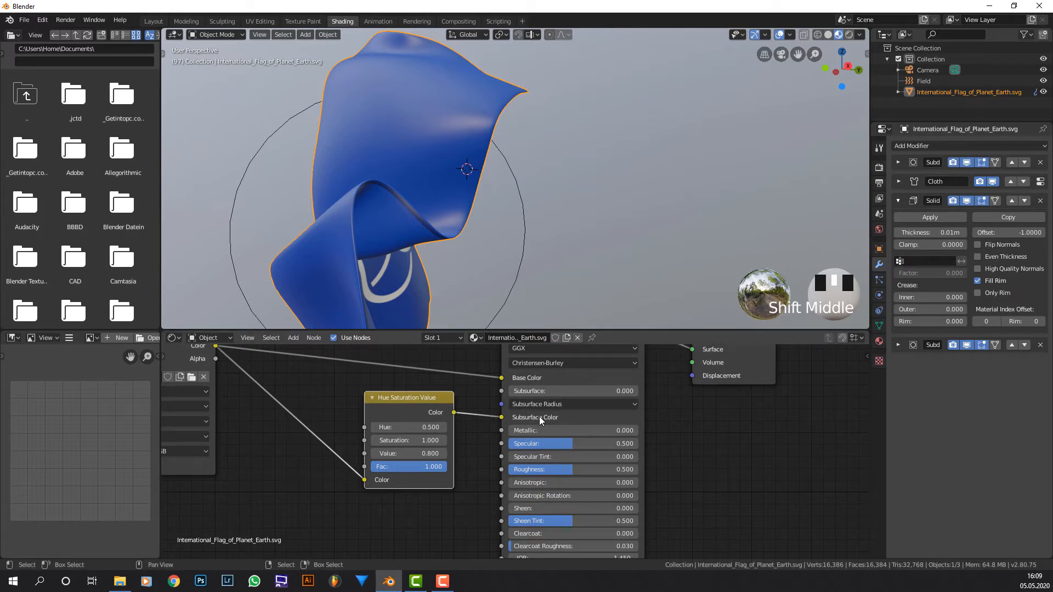
middle_click_drag(450, 411, 481, 392)
scroll(482, 391, "down", 1)
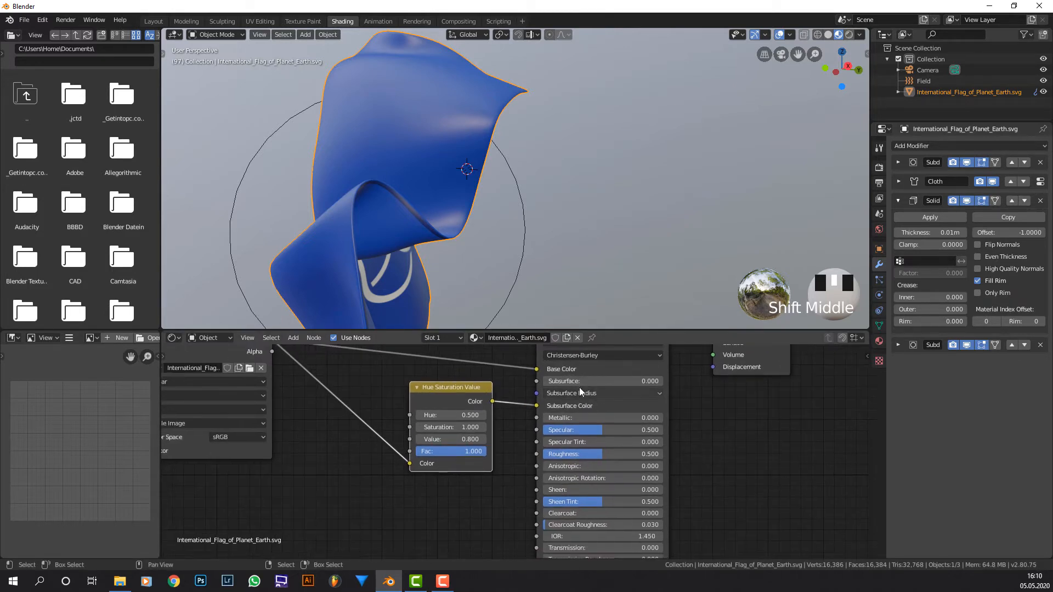
scroll(485, 408, "down", 1)
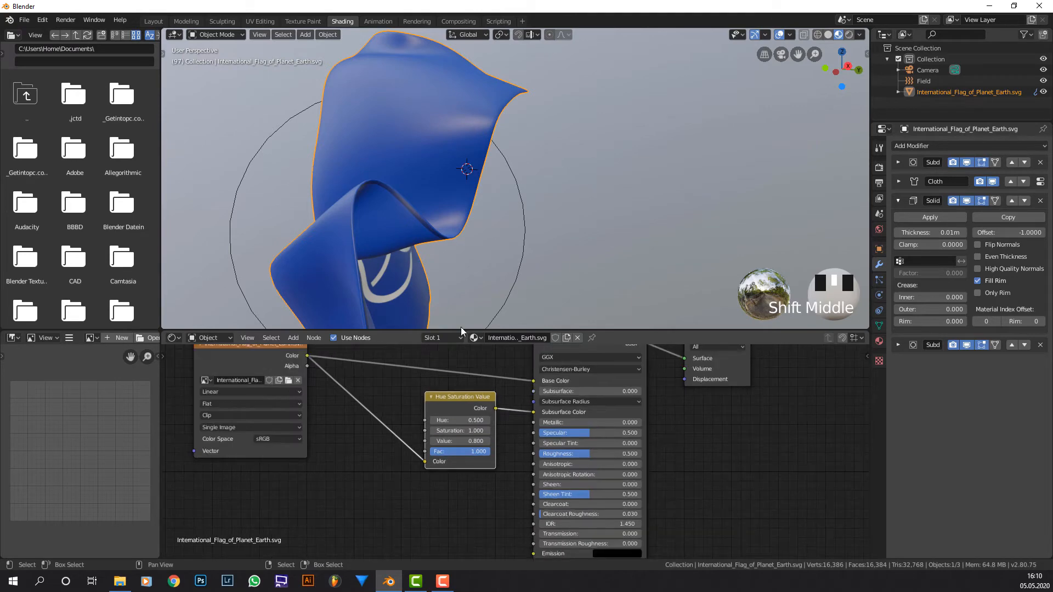
scroll(472, 214, "down", 1)
middle_click_drag(472, 215, 561, 132)
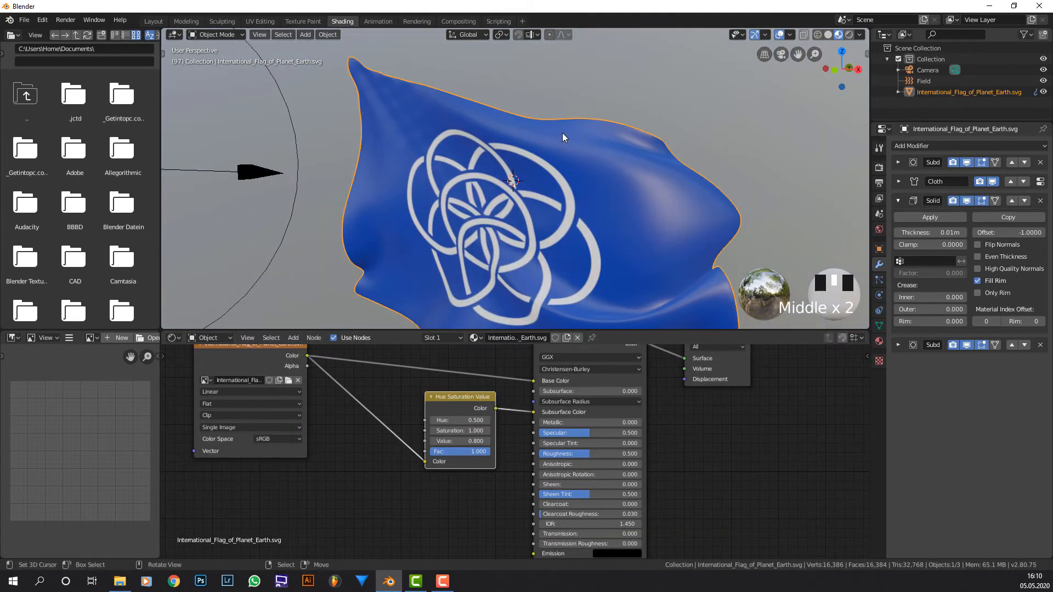
middle_click_drag(576, 477, 554, 350)
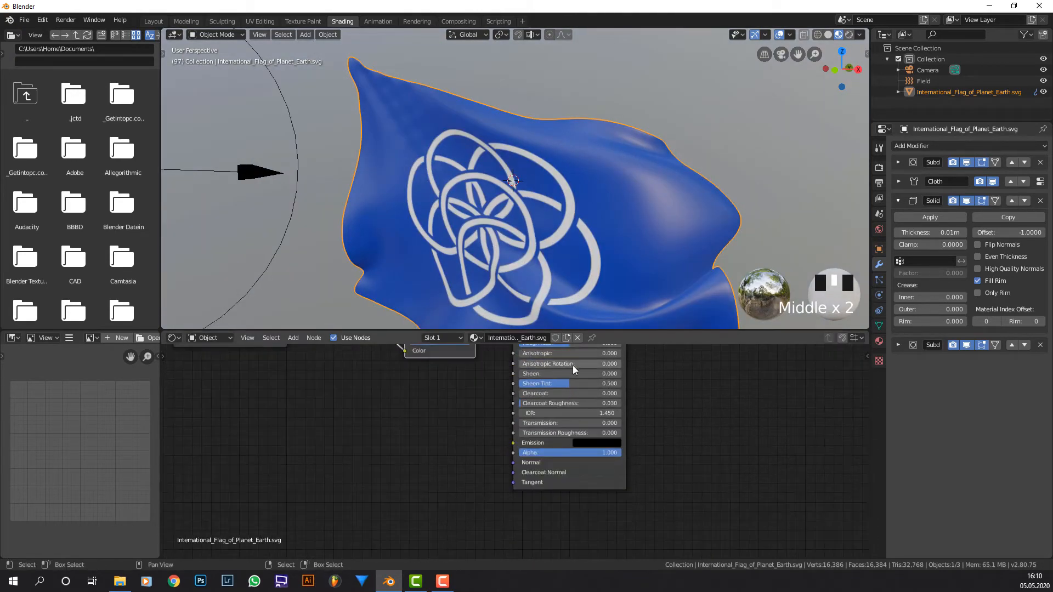
scroll(606, 402, "up", 1)
middle_click_drag(606, 401, 558, 437)
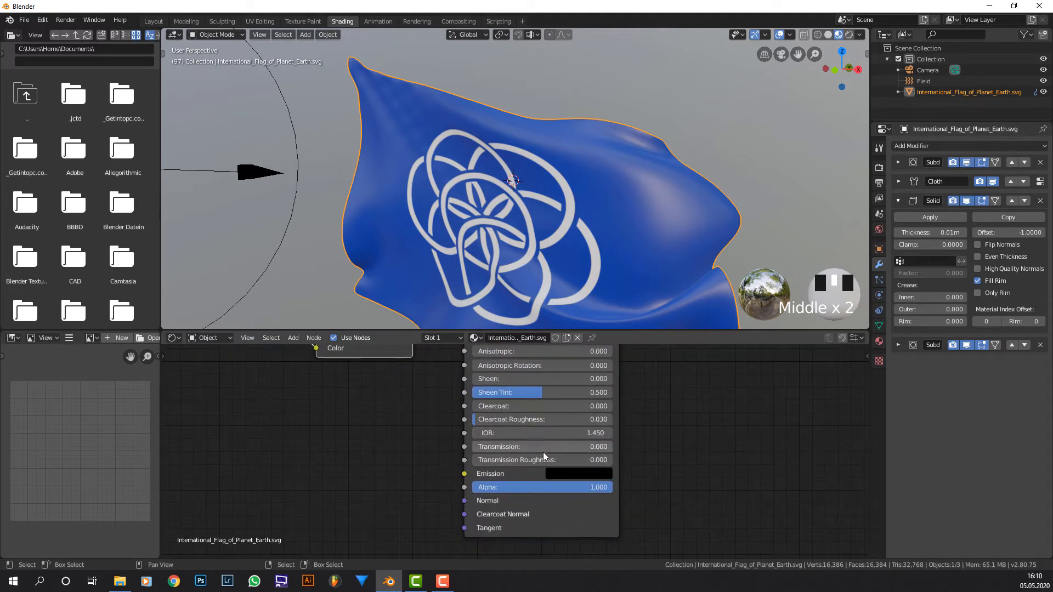
left_click(574, 488)
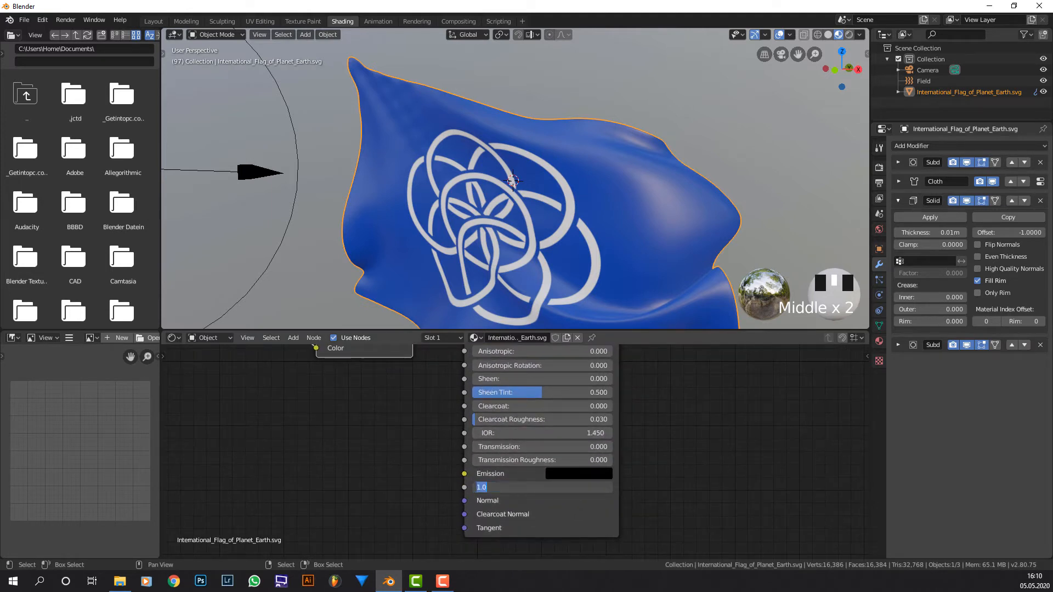
key("BackSpace")
key("Return")
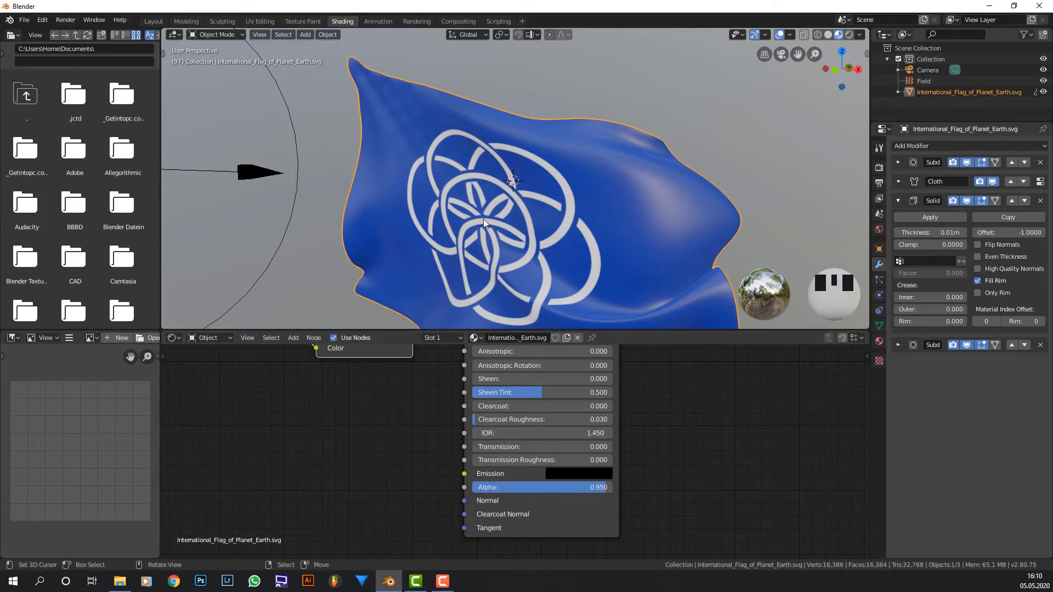
Step: View the flag from the front and add 8441-bump.jpg as an image texture node below the Hue Saturation Value node
scroll(511, 236, "down", 2)
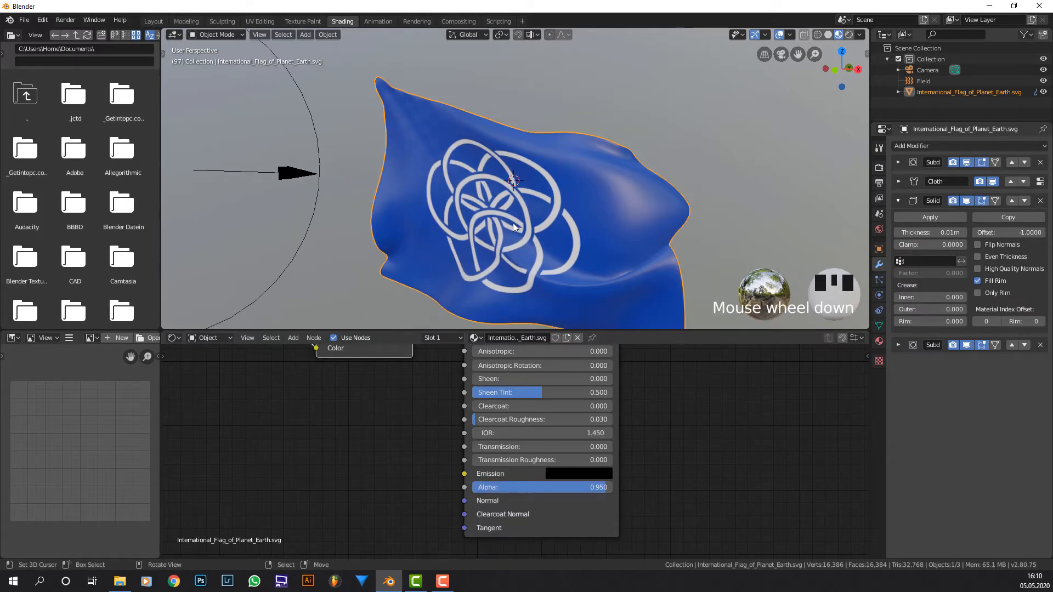
middle_click_drag(512, 223, 553, 201)
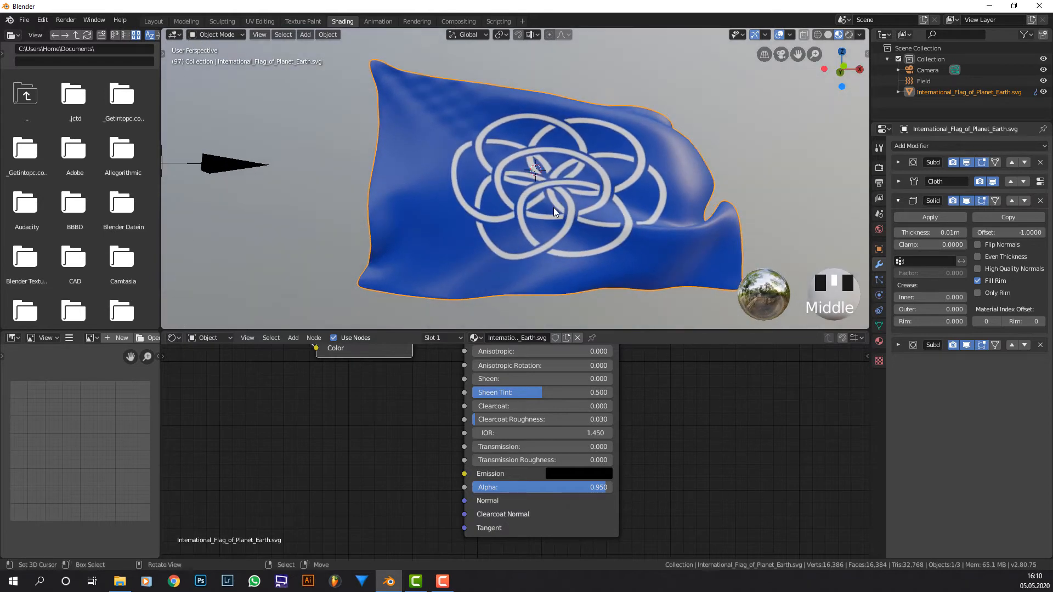
scroll(554, 207, "down", 2)
key("KP_1")
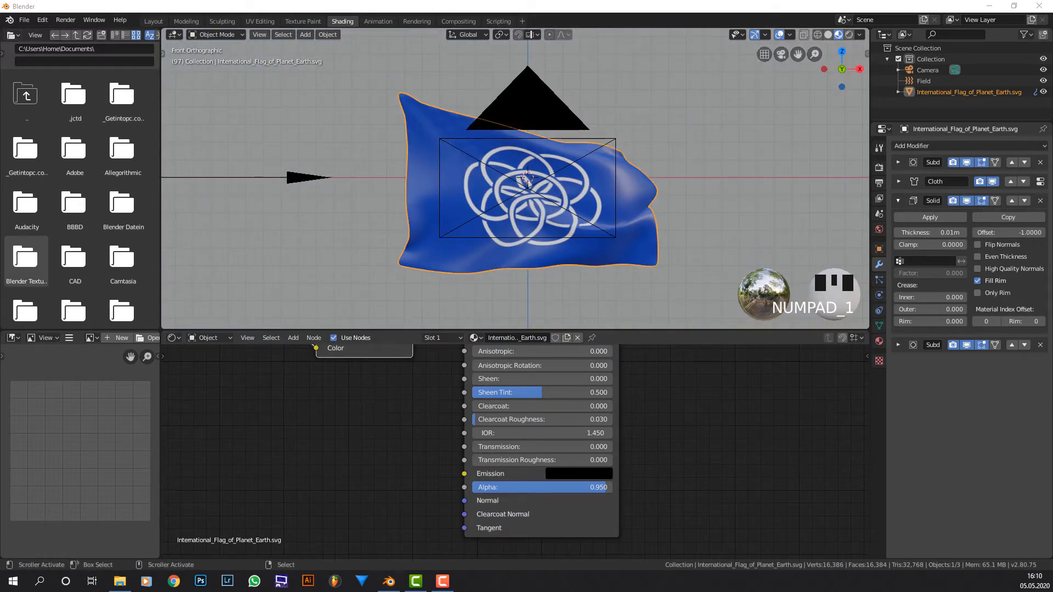
left_click_drag(393, 534, 260, 426)
scroll(359, 443, "down", 1)
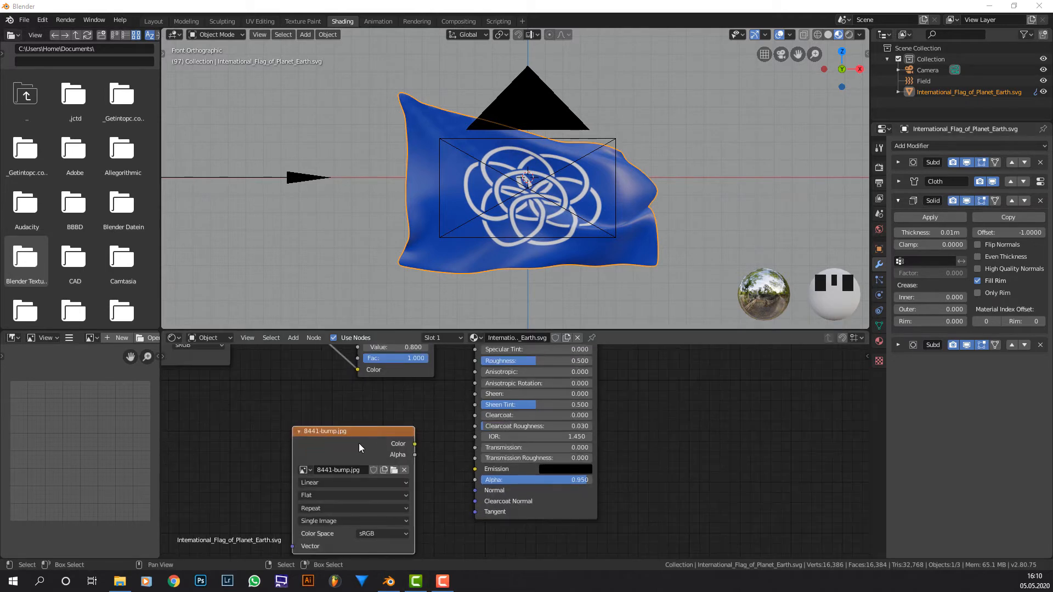
left_click_drag(360, 431, 261, 432)
scroll(285, 433, "down", 2)
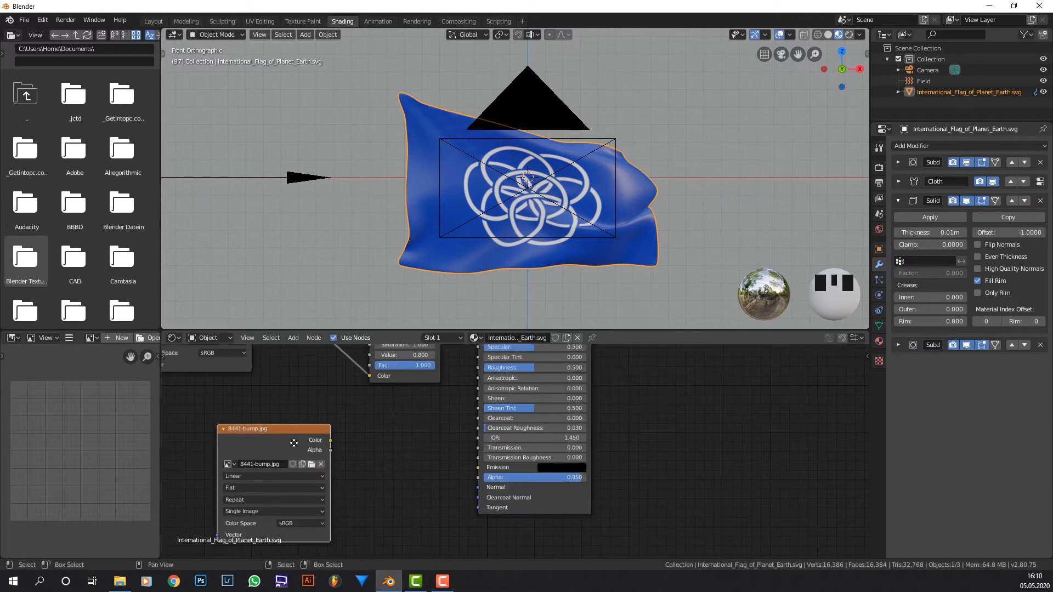
Step: Set the Color Space of the 8441-bump.jpg image texture to Non-Color
middle_click_drag(321, 437, 380, 418)
scroll(380, 419, "down", 1)
scroll(370, 448, "up", 2)
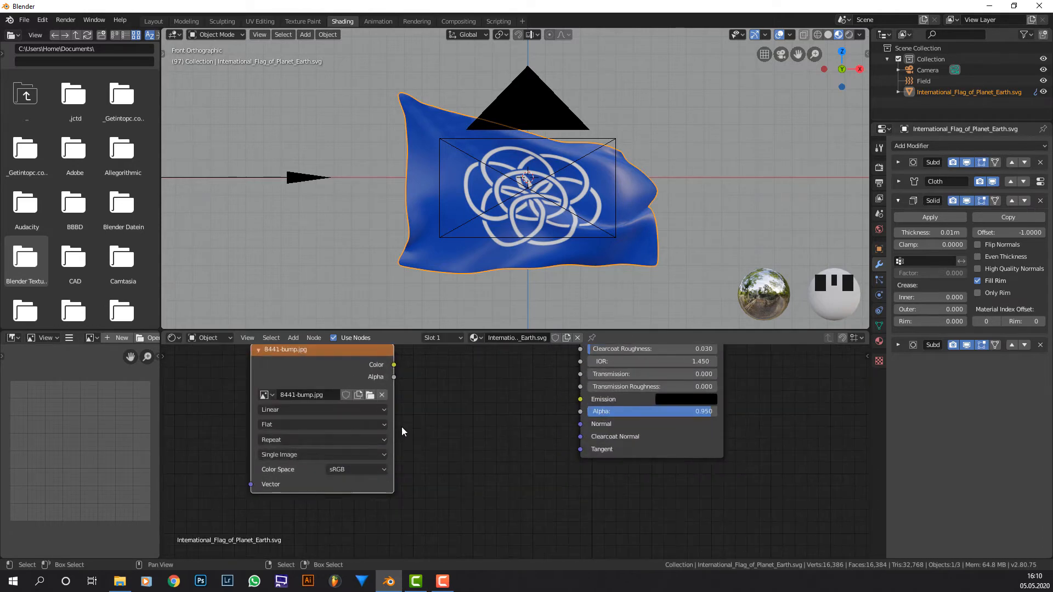
left_click(355, 468)
left_click(364, 417)
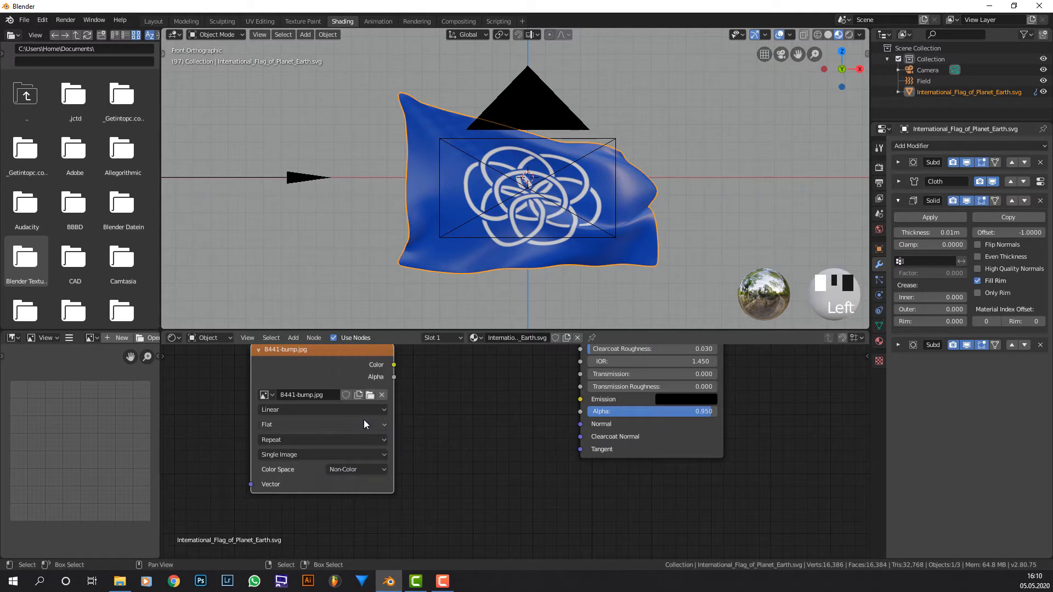
Step: Reposition the Hue Saturation Value and 8441-bump.jpg nodes and connect the bump texture's Color to the Principled BSDF's Normal
scroll(387, 404, "down", 1)
middle_click_drag(387, 405, 390, 452)
scroll(395, 452, "down", 2)
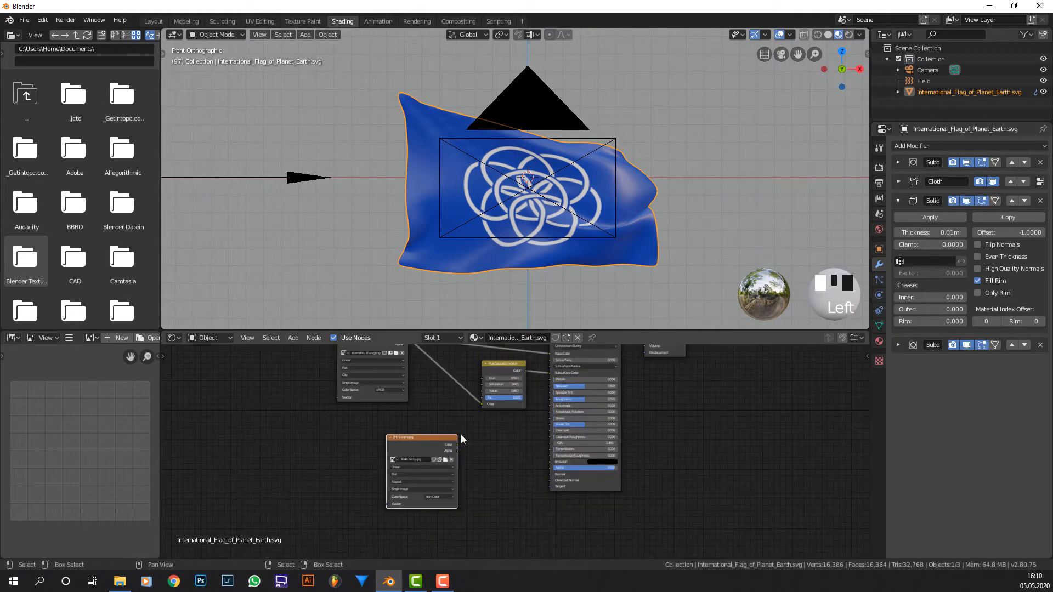
middle_click_drag(497, 409, 487, 417)
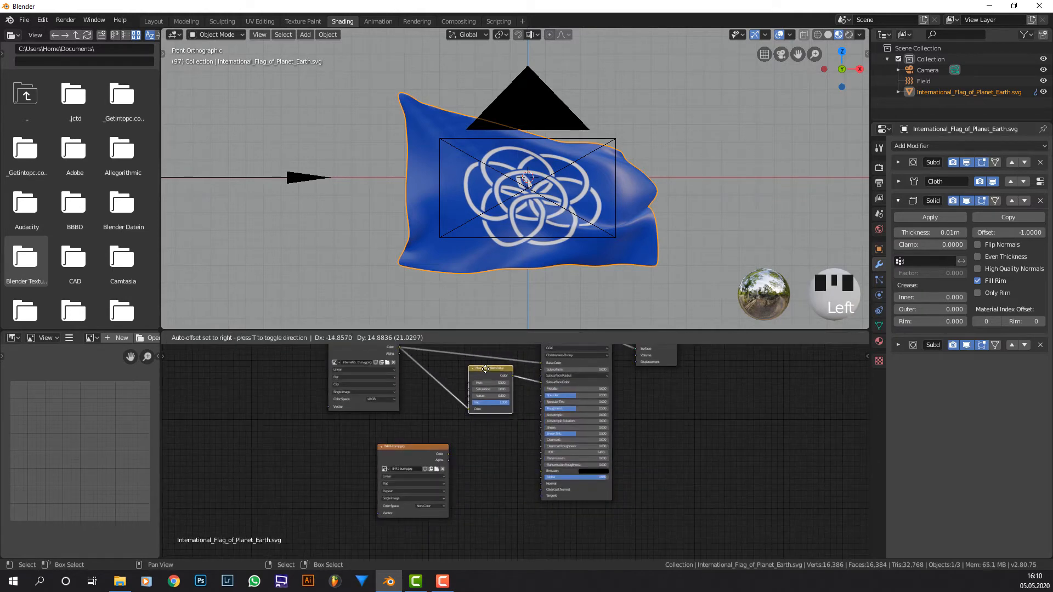
scroll(403, 485, "up", 3)
middle_click_drag(402, 485, 404, 480)
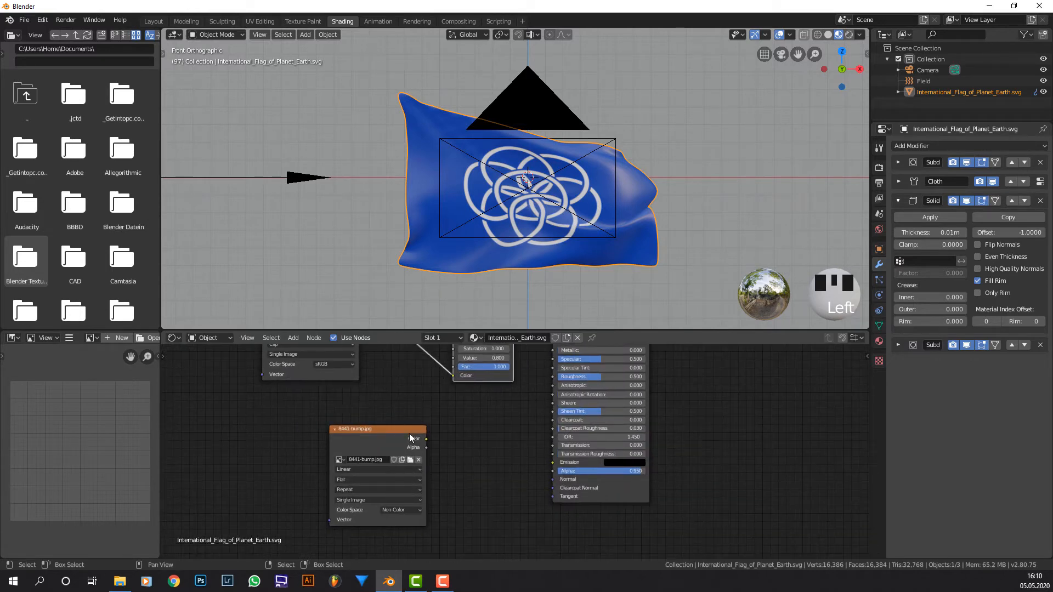
left_click_drag(409, 431, 555, 480)
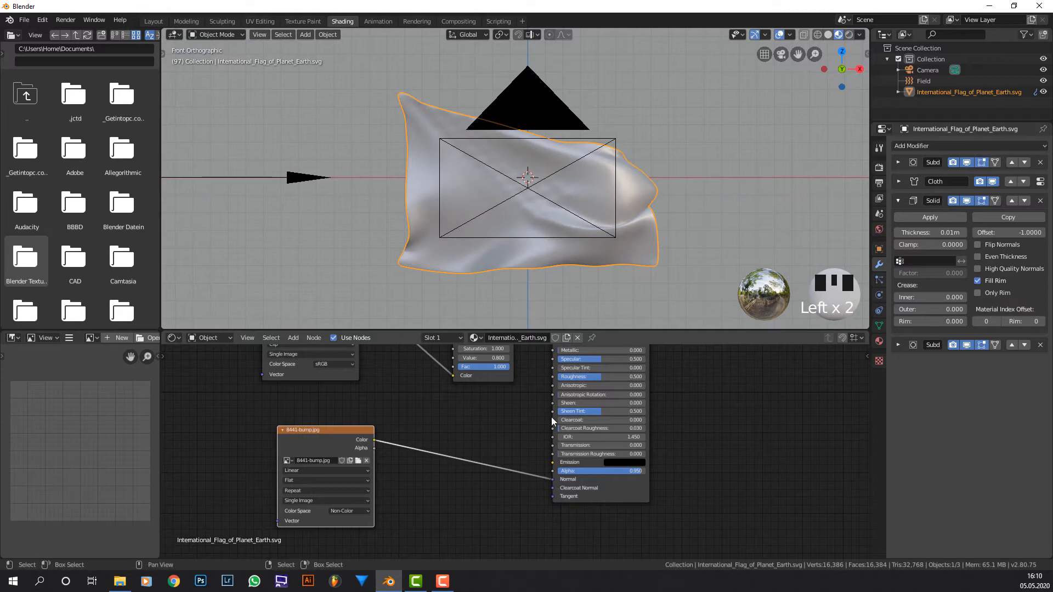
Step: Add a Bump node on the link between the 8441-bump.jpg texture and the Principled BSDF's Normal input
scroll(597, 264, "up", 3)
middle_click_drag(597, 264, 558, 267)
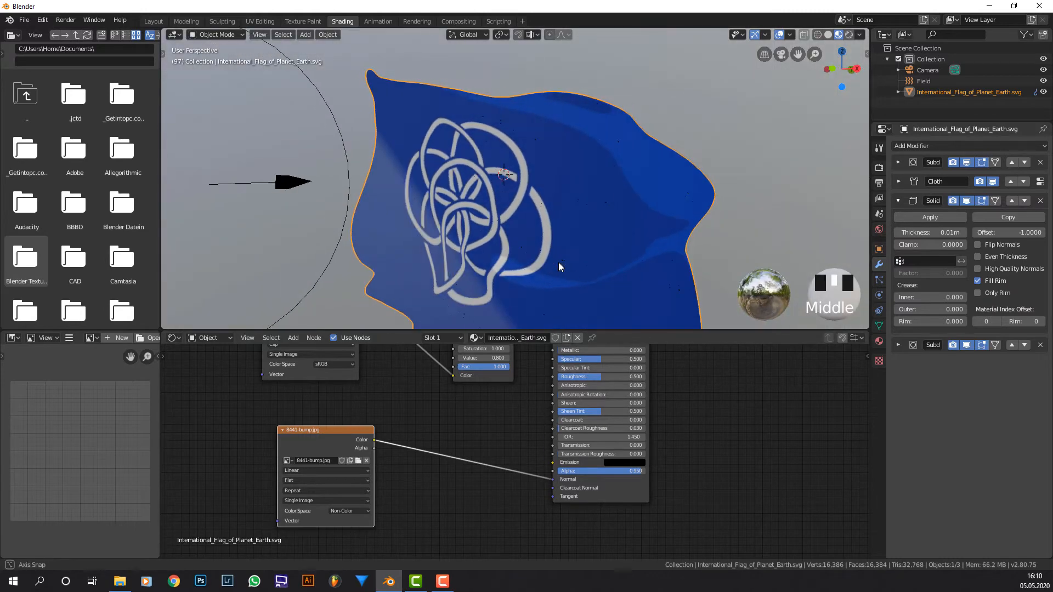
scroll(479, 400, "up", 2)
key("shift+a")
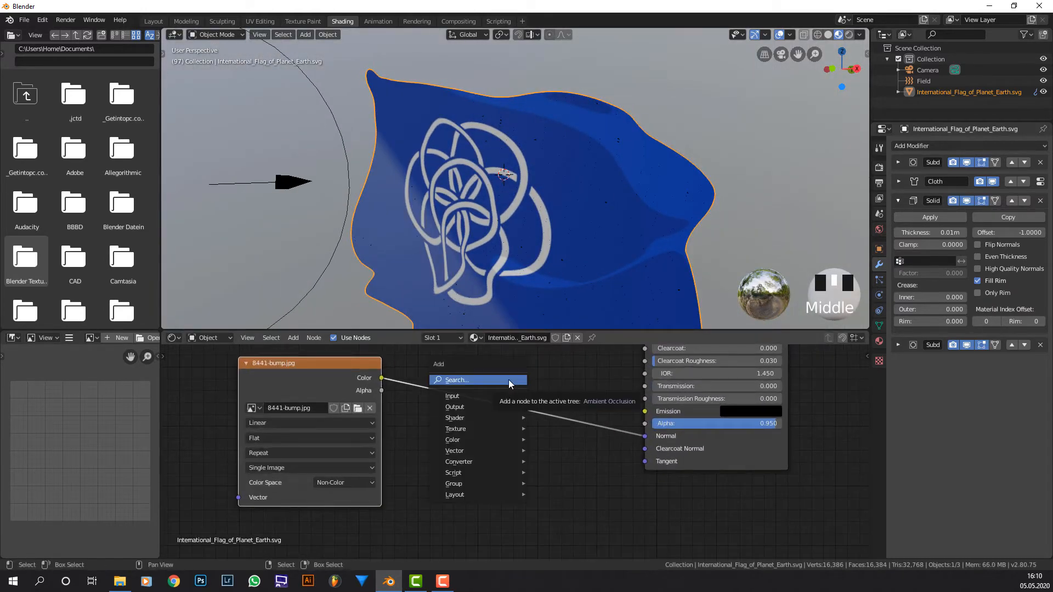
left_click(508, 379)
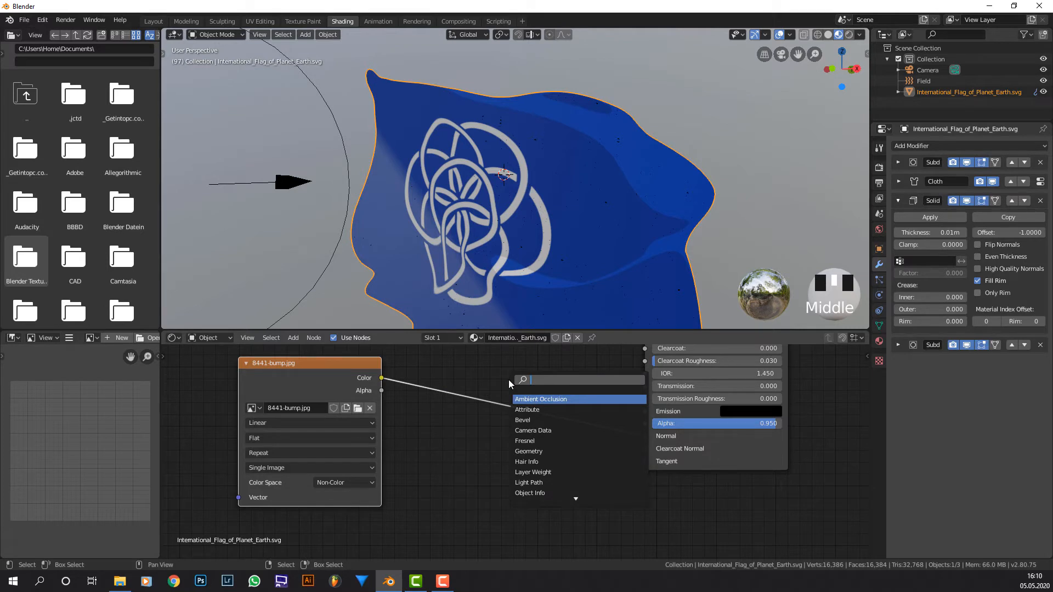
type("bu")
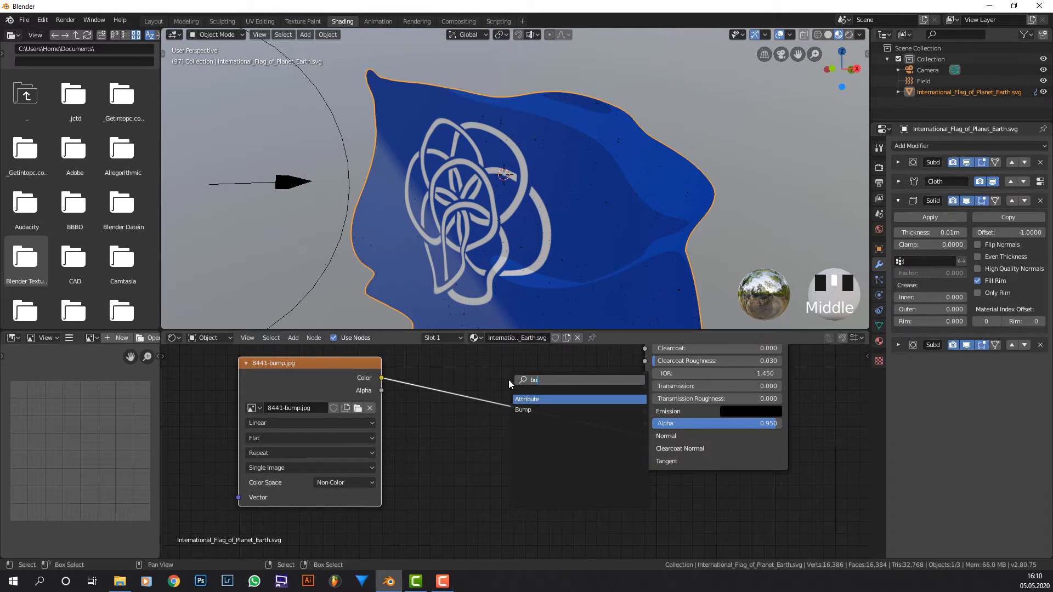
key("Down")
key("Return")
left_click(508, 379)
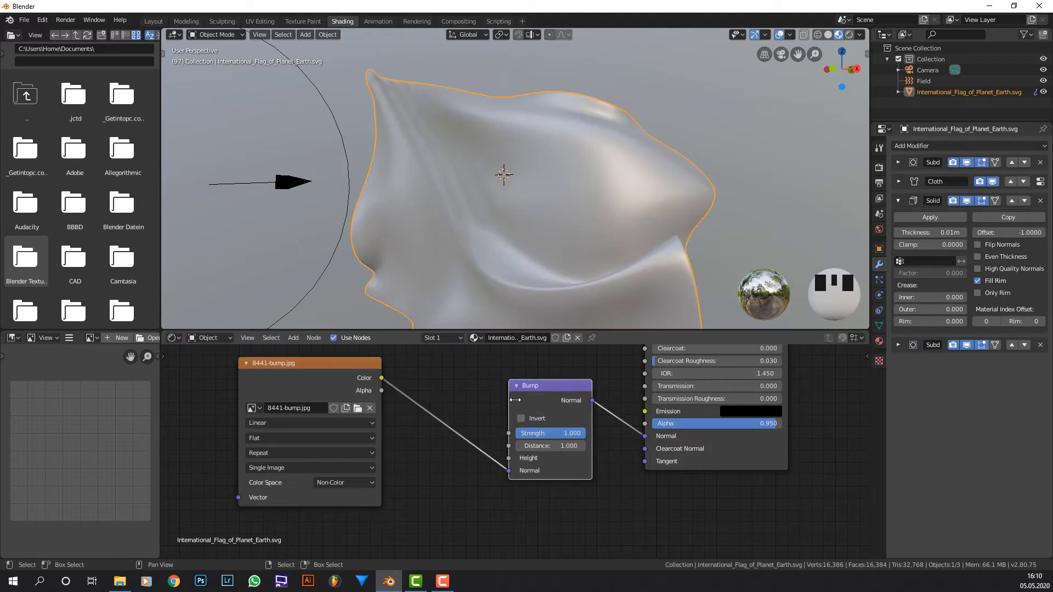
Step: Move the bump texture's Color link from the Bump node's Normal to its Height input and check the fabric up close
mouse_move(508, 470)
left_mouse_down()
mouse_move(448, 451)
mouse_move(461, 423)
mouse_move(494, 457)
mouse_move(518, 461)
left_mouse_up()
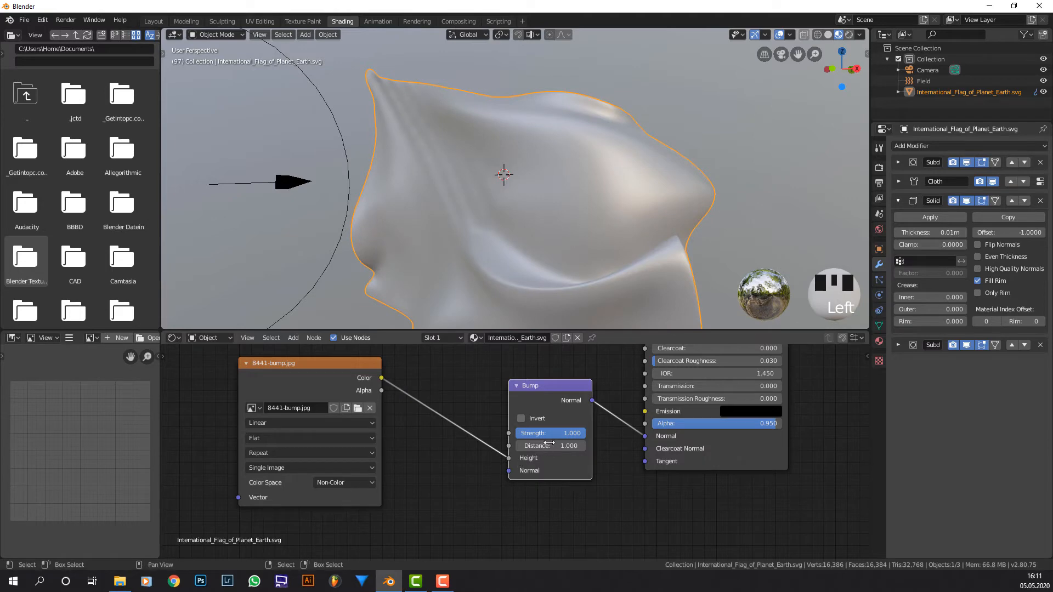
middle_click_drag(557, 285, 584, 275)
scroll(584, 275, "up", 2)
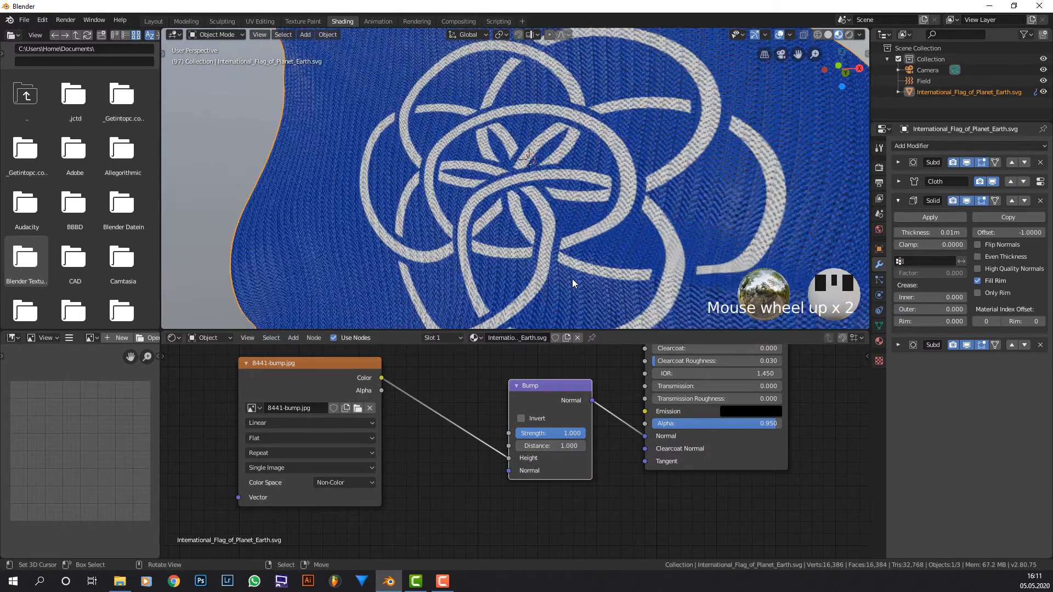
scroll(501, 288, "down", 2)
scroll(362, 378, "down", 2)
Step: Join the image editor area with the neighbouring shader editor area
middle_click_drag(361, 378, 448, 399)
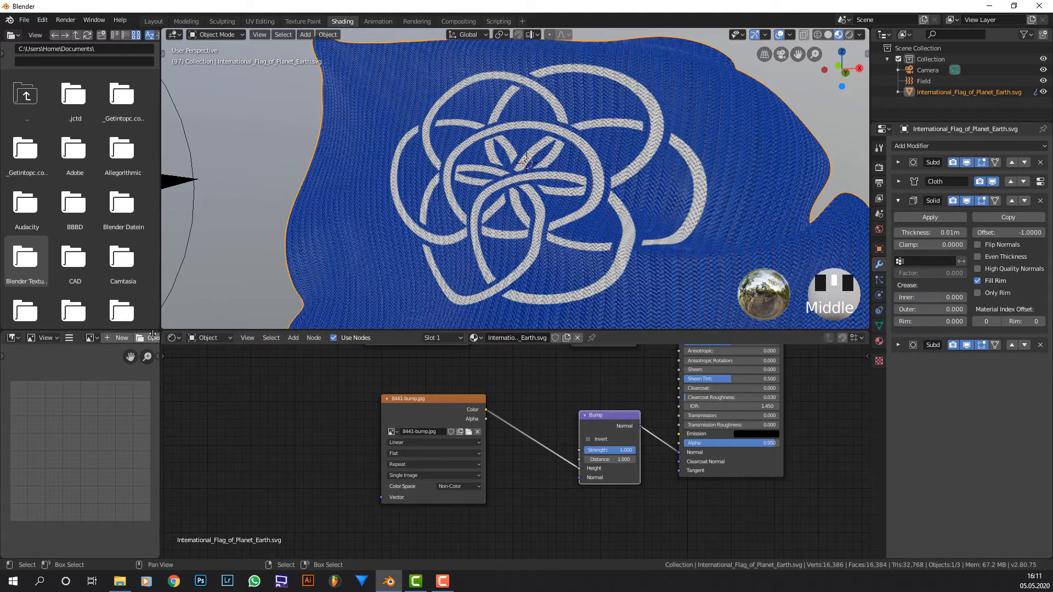
left_click_drag(152, 333, 200, 337)
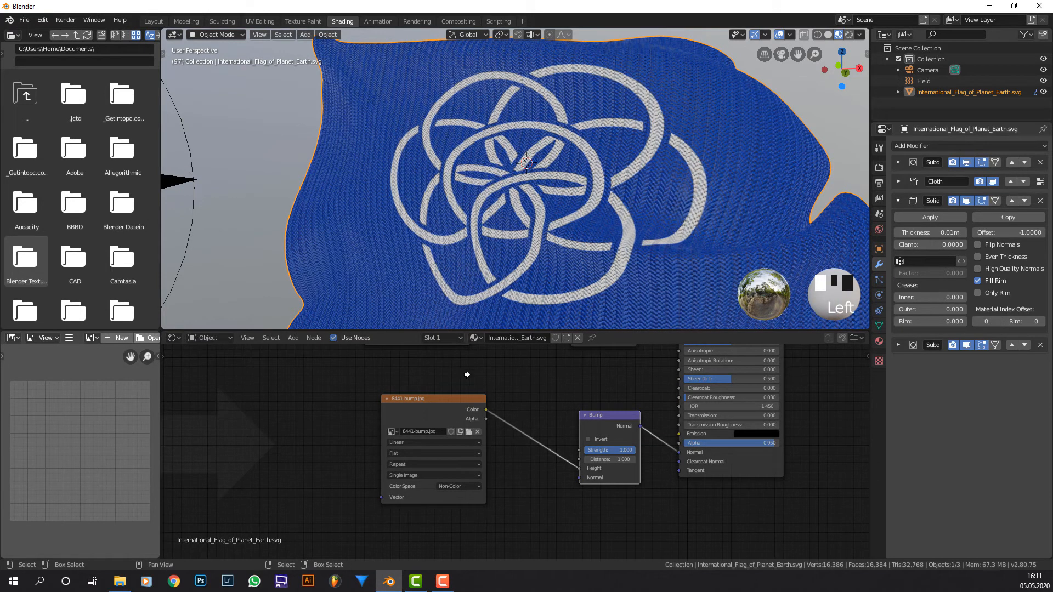
Step: Join away the image editor and file browser areas so the shader editor and 3D viewport fill the full width
left_click_drag(466, 374, 67, 388)
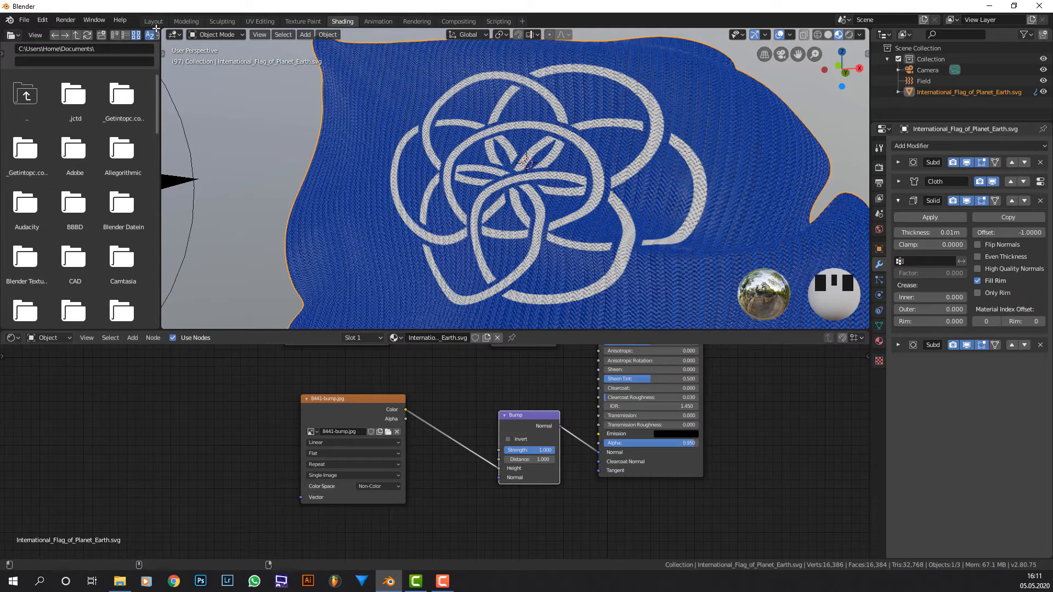
left_click_drag(156, 30, 68, 55)
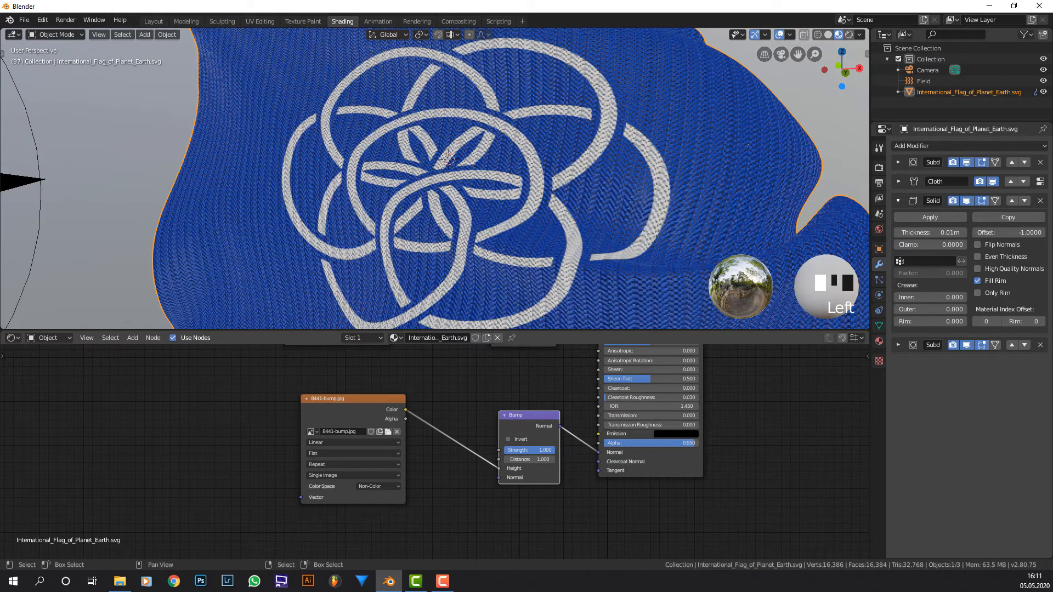
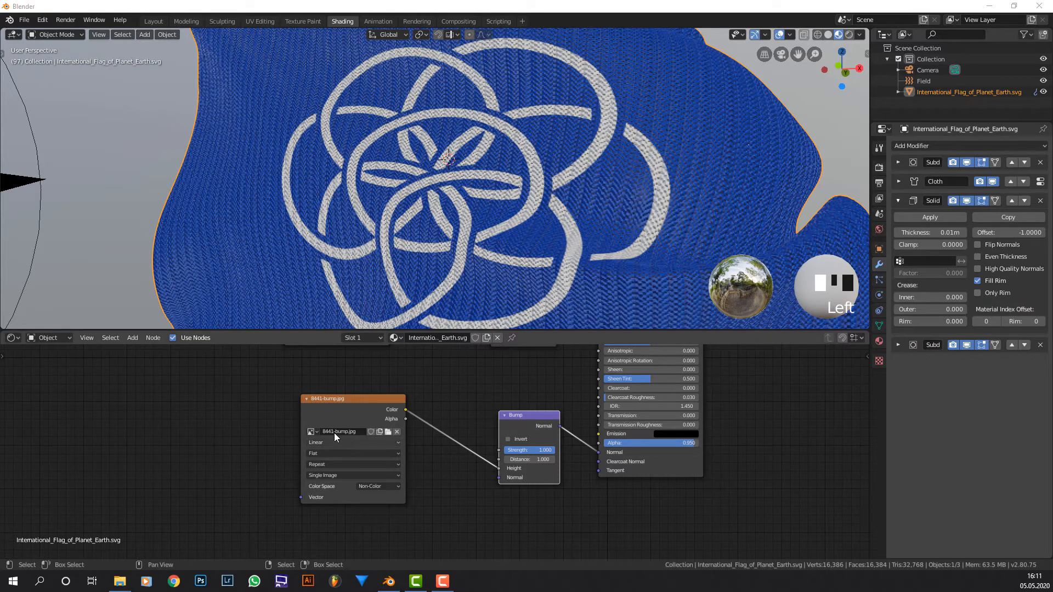
scroll(439, 456, "down", 3)
middle_click_drag(439, 456, 397, 443)
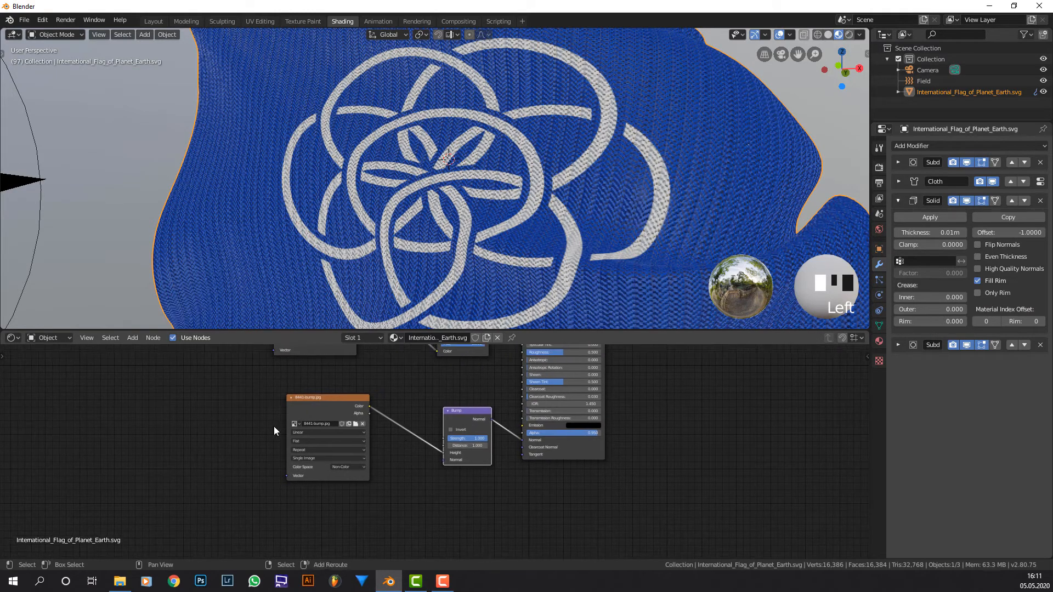
key("shift+a")
left_click(274, 426)
type("image")
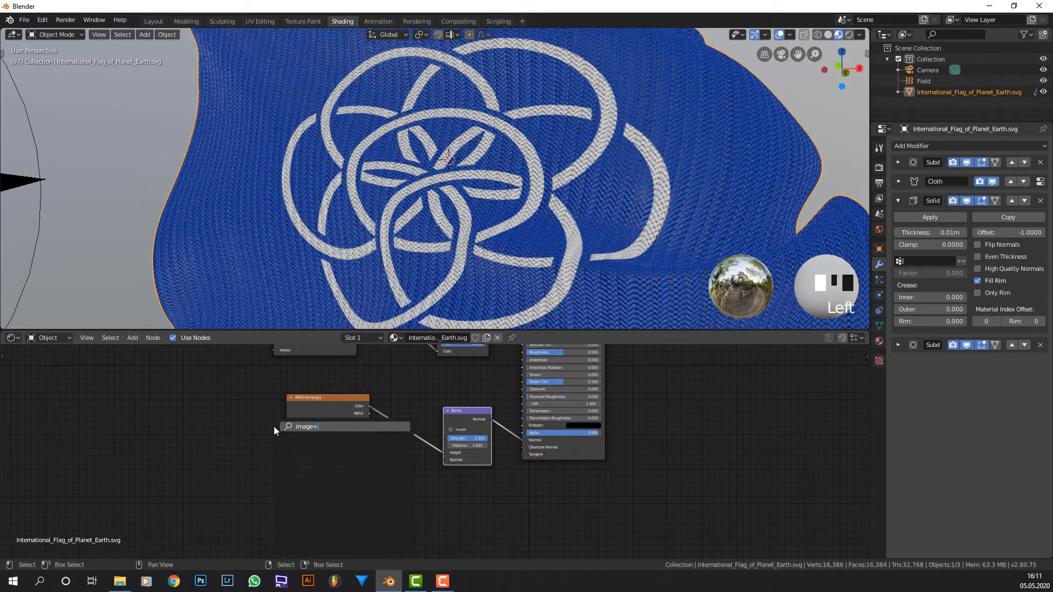
left_click(342, 447)
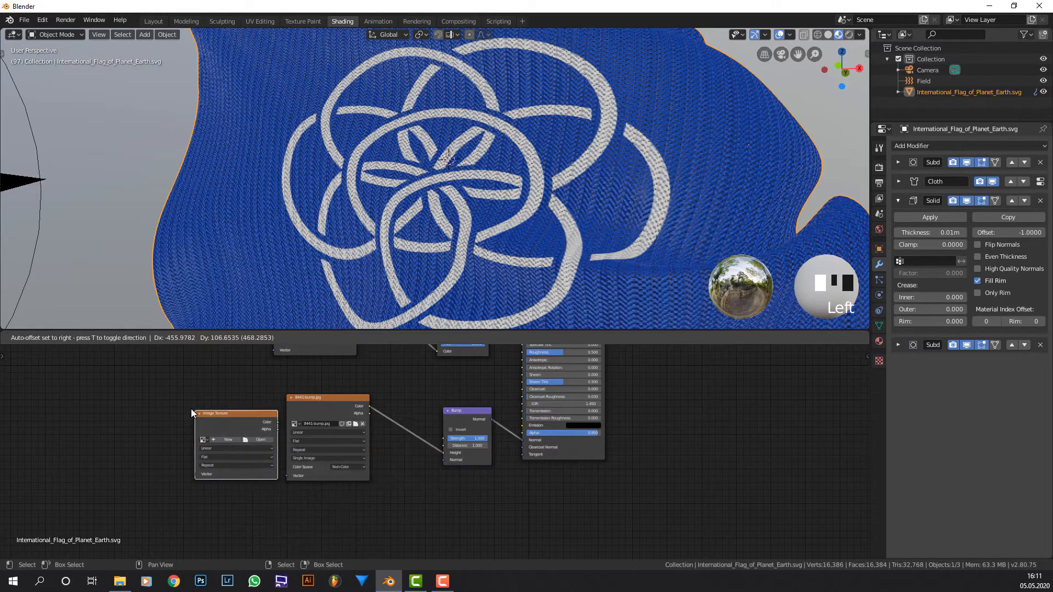
left_click(190, 409)
scroll(206, 446, "up", 1)
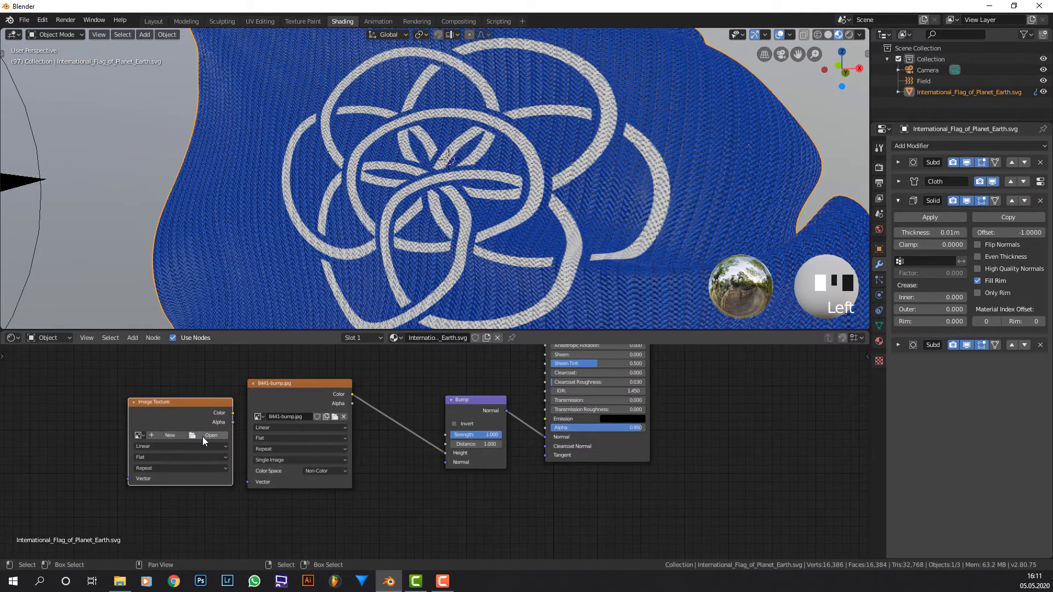
key("Delete")
scroll(381, 413, "down", 1)
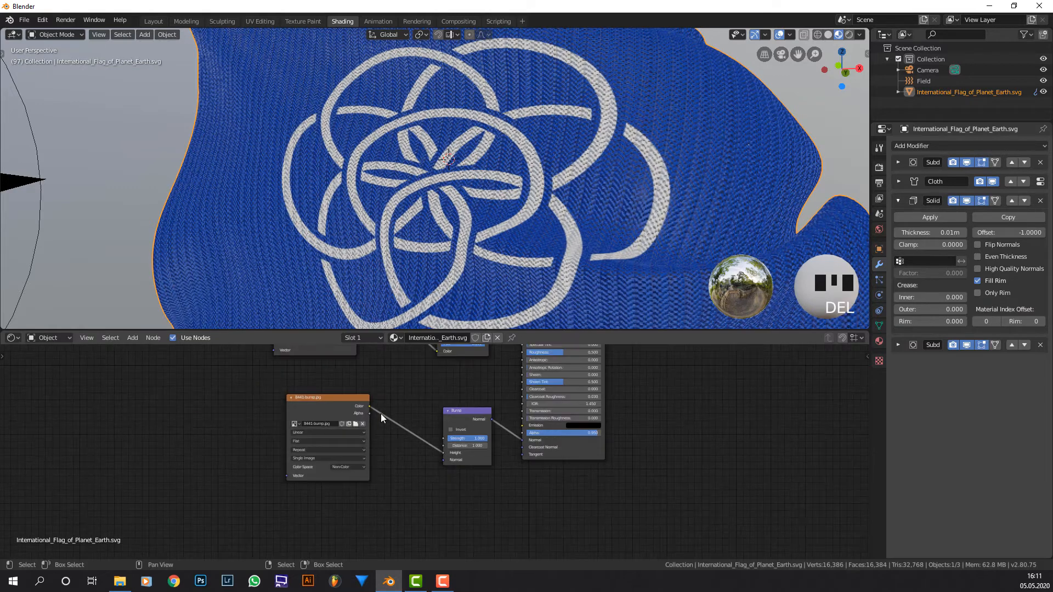
Step: Search the add-on preferences for "node" to check that the Node Wrangler add-on is enabled
middle_click_drag(428, 425, 503, 445)
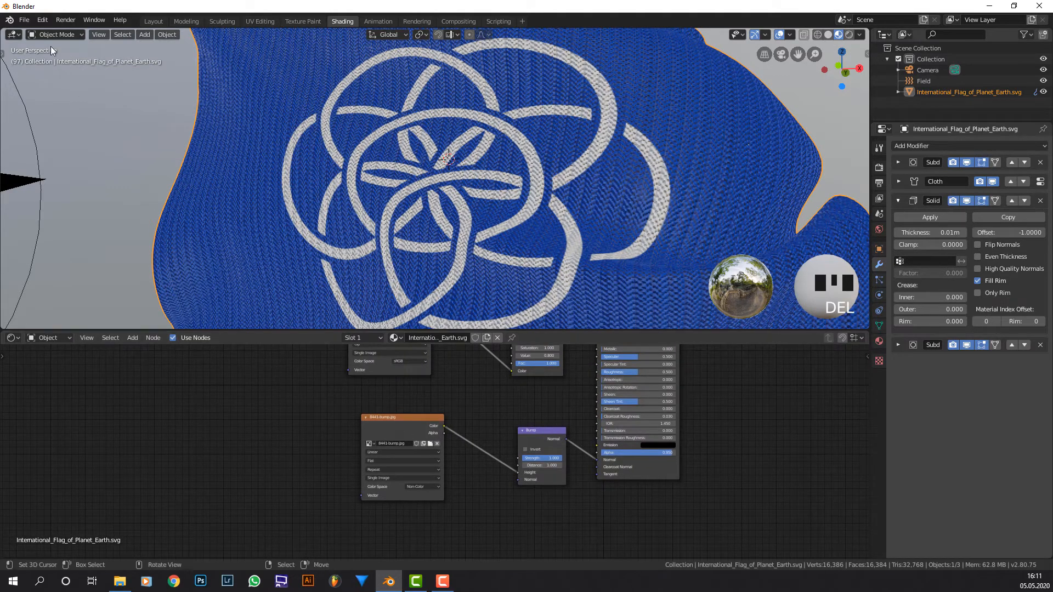
left_click(42, 19)
left_click(77, 165)
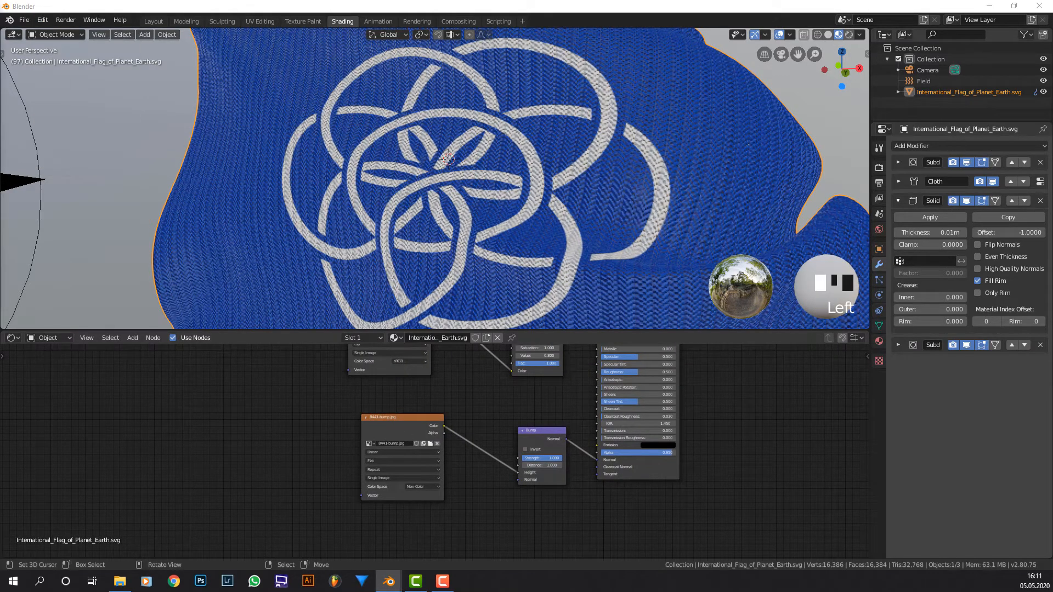
left_click_drag(0, 231, 318, 191)
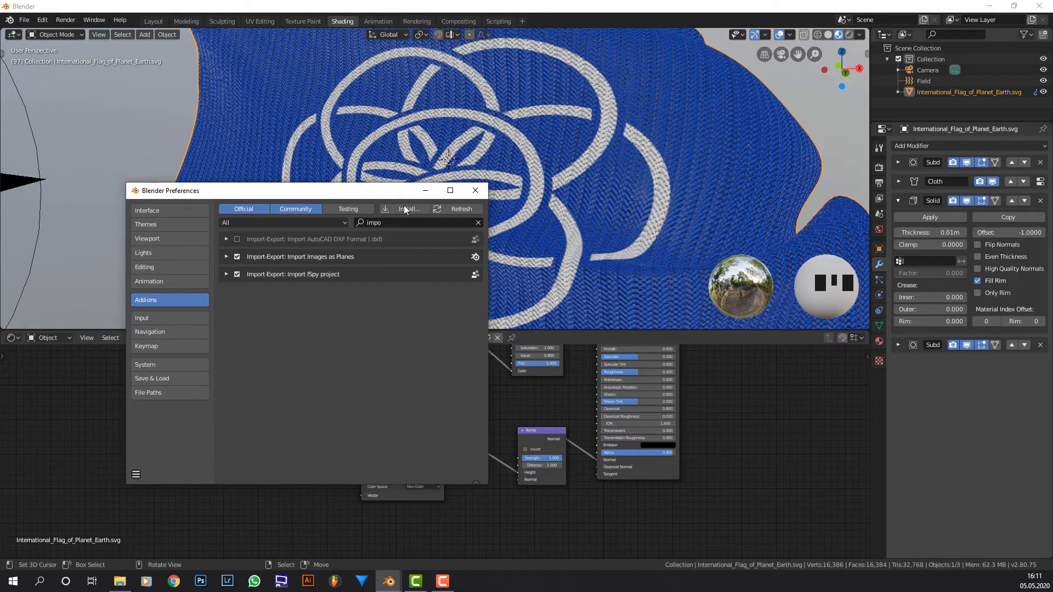
left_click(408, 222)
key("BackSpace")
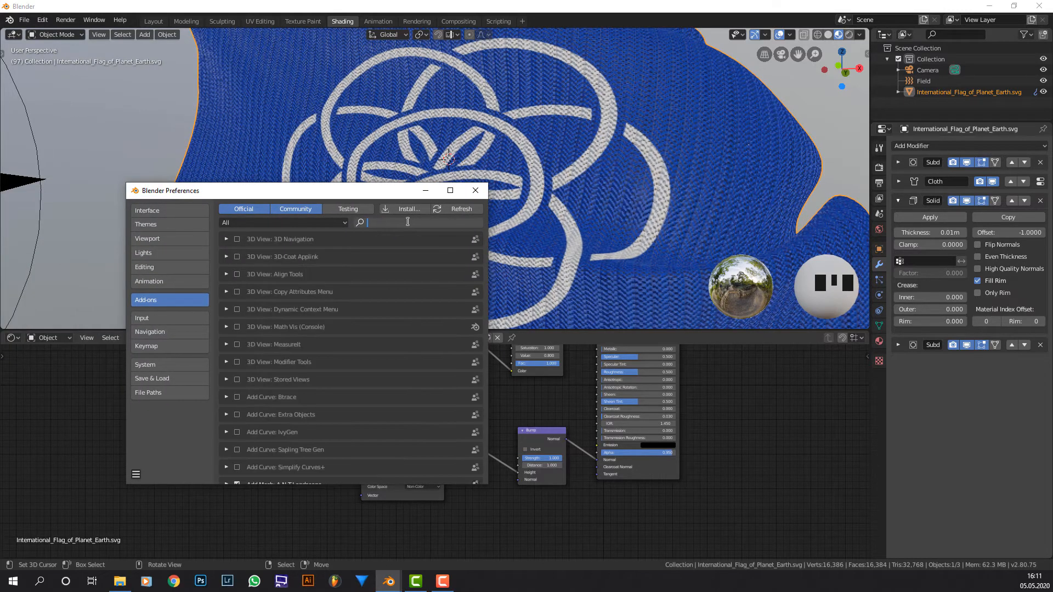
type("node")
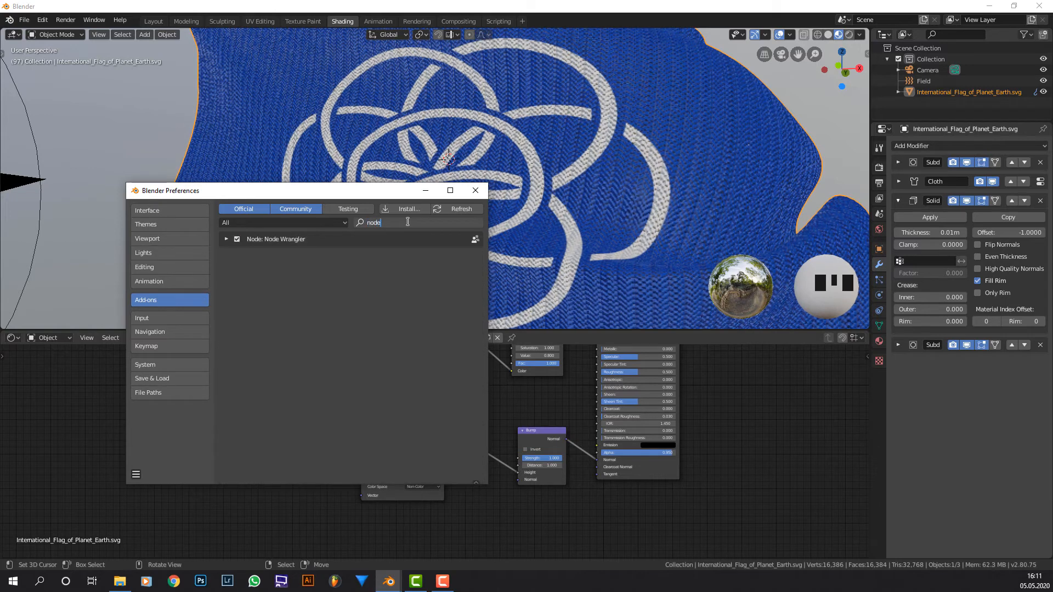
left_click(255, 258)
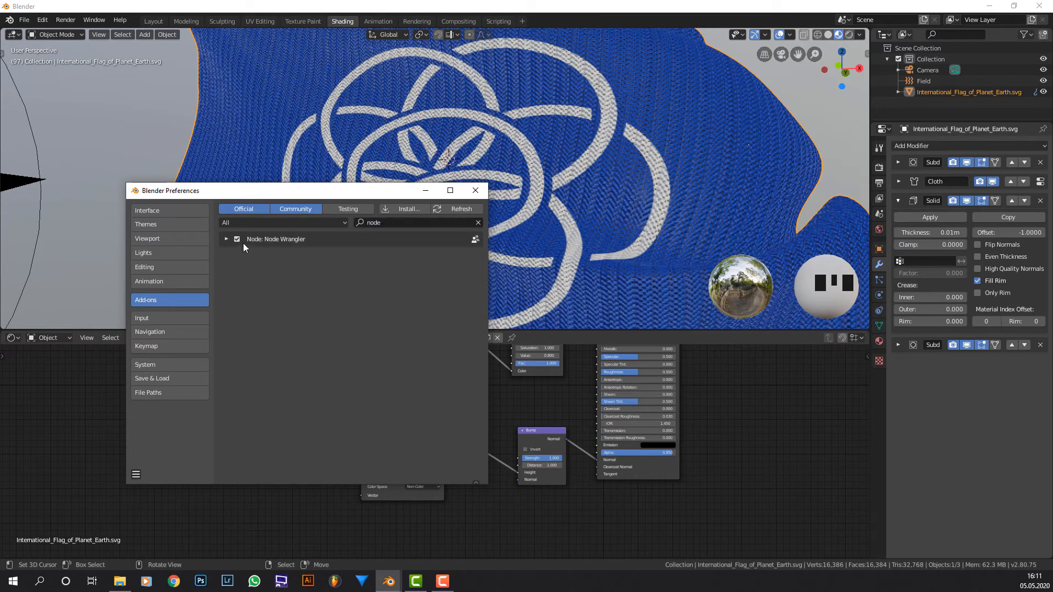
left_click(475, 190)
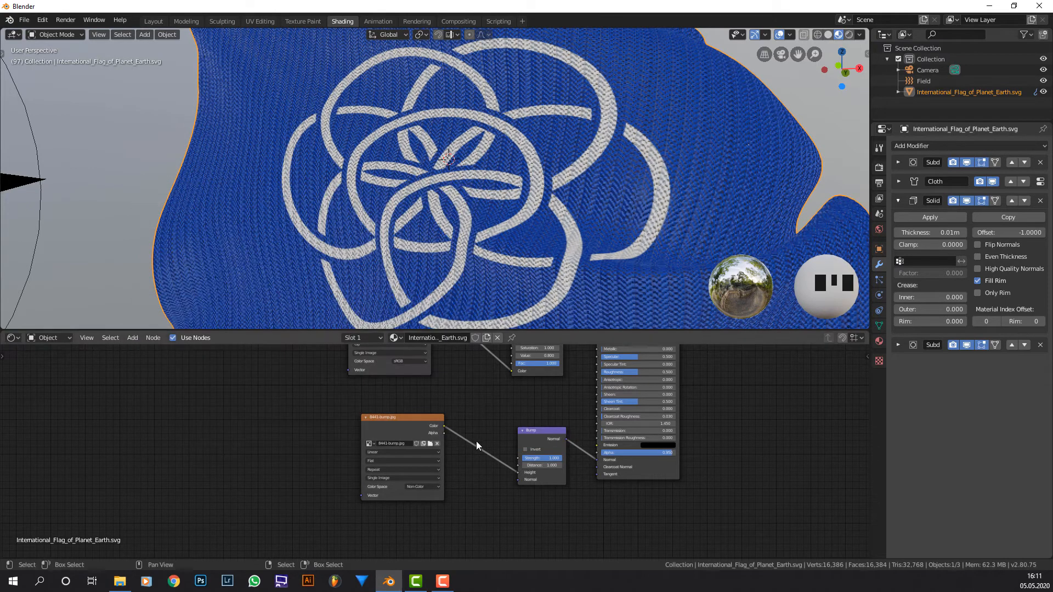
Step: Add connected Mapping and Texture Coordinate nodes to the 8441-bump.jpg image texture using Node Wrangler
scroll(439, 428, "up", 1)
left_click(404, 420)
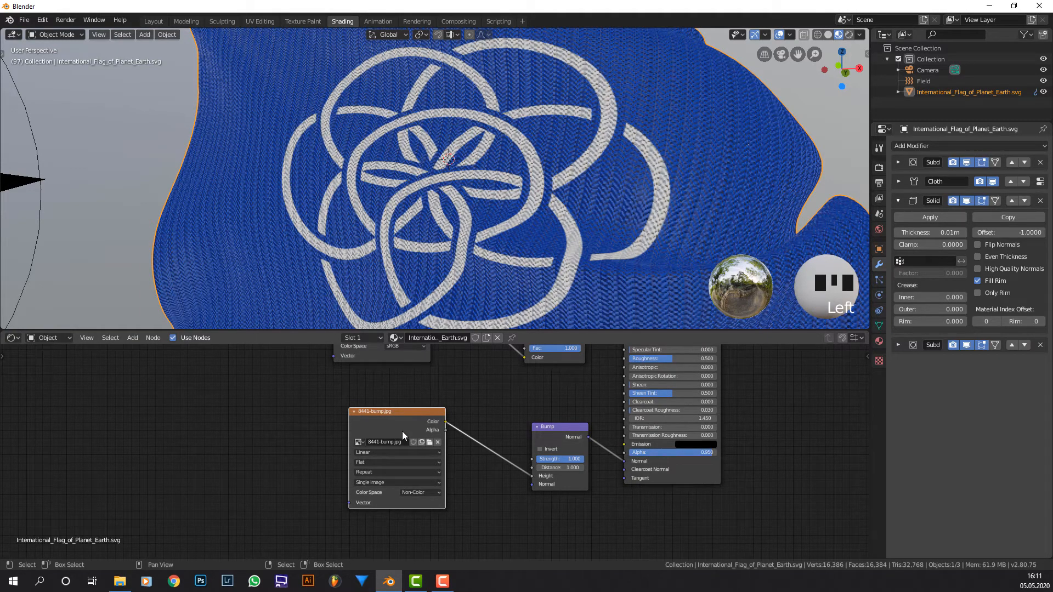
key("ctrl+t")
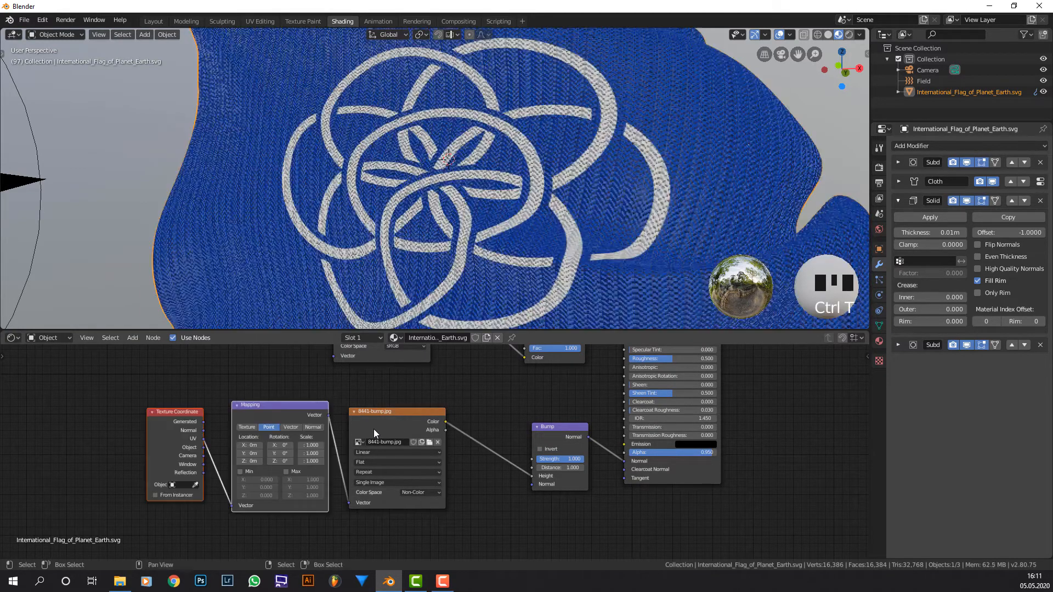
Step: Try a scale of 2 on the X, Y and Z axes of the bump texture's Mapping node
middle_click_drag(346, 419, 421, 399)
scroll(421, 400, "up", 2)
middle_click_drag(223, 393, 244, 397)
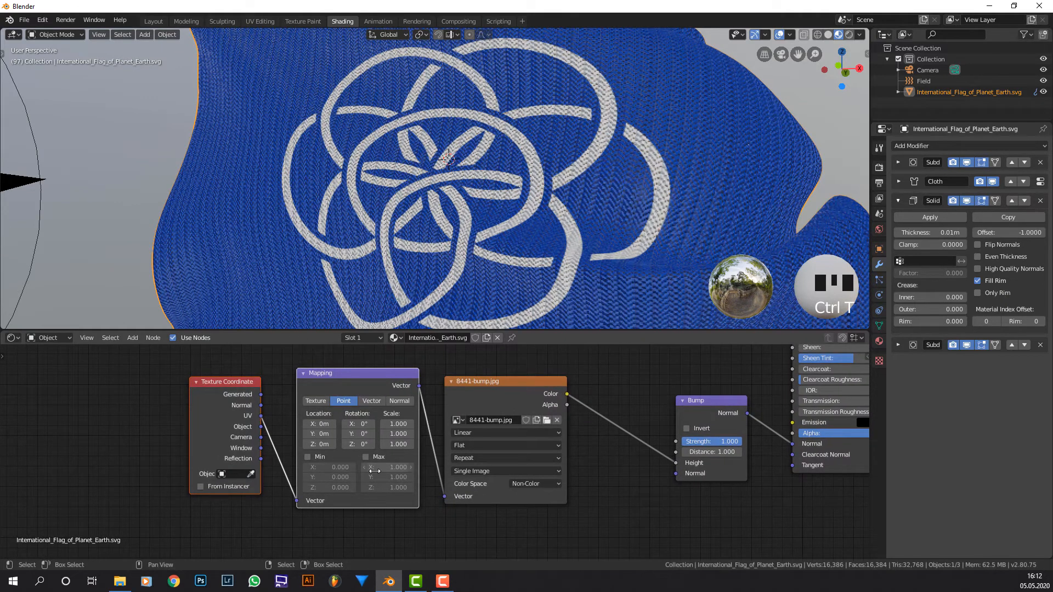
middle_click_drag(373, 463, 384, 432)
scroll(378, 414, "up", 3)
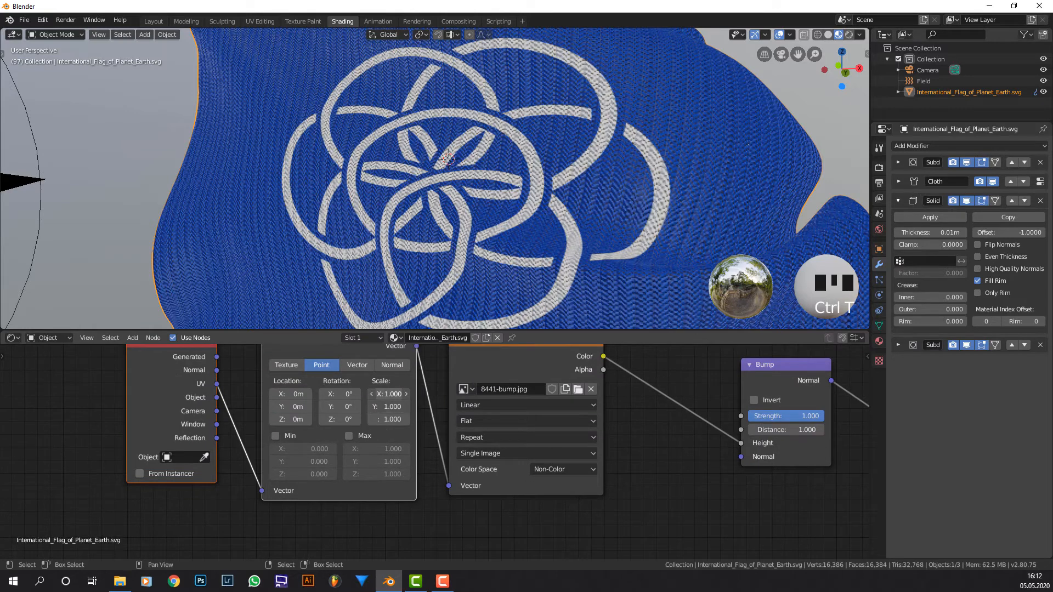
left_click_drag(388, 394, 388, 419)
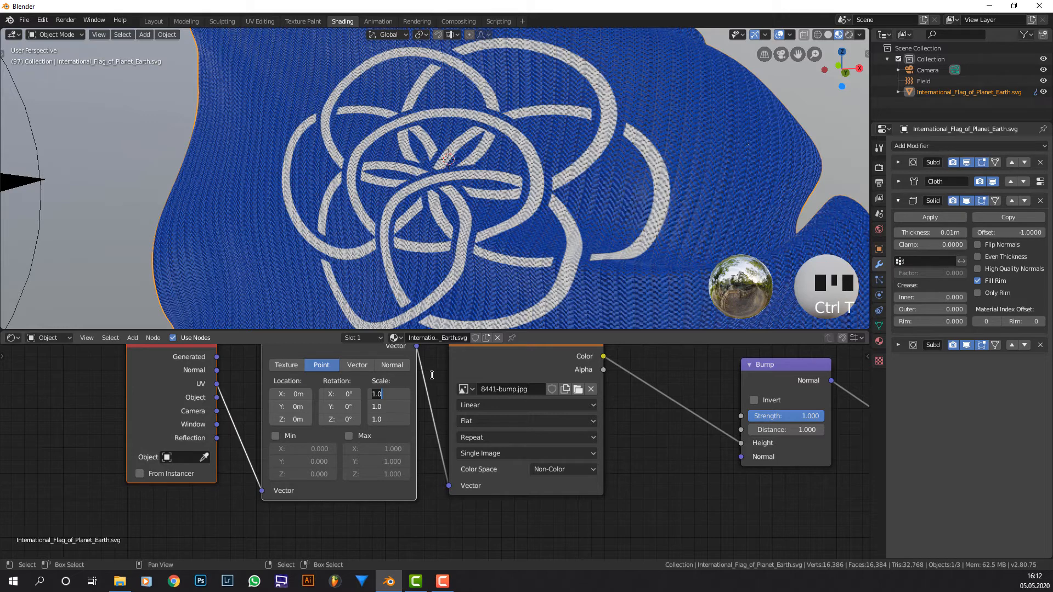
type("2")
key("Return")
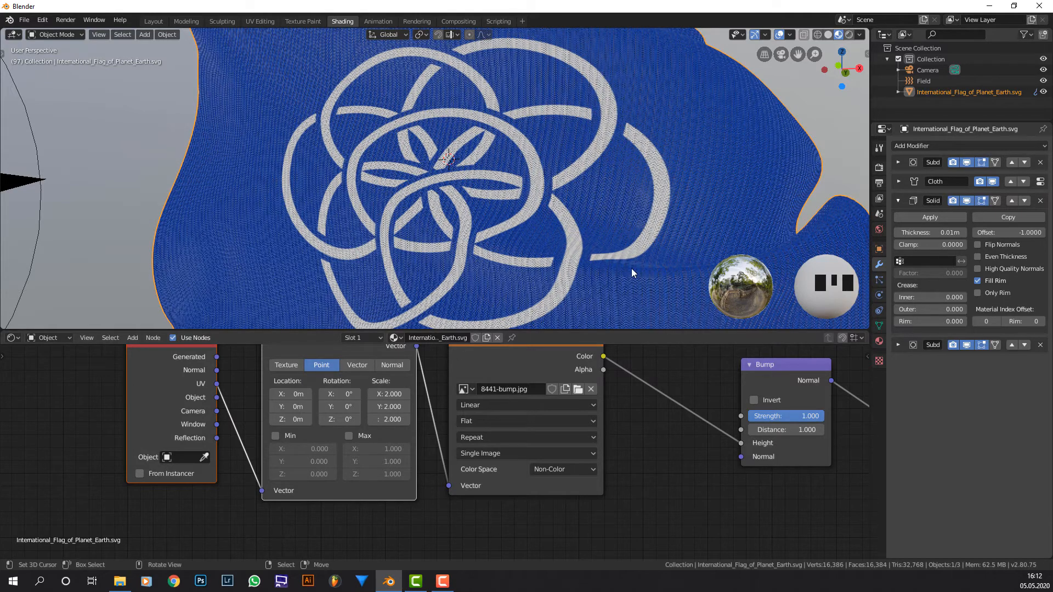
Step: Set the Mapping node's scale to 2.5 on X, Y and Z and inspect the weave on the flag
left_click_drag(388, 394, 388, 418)
type("2.5")
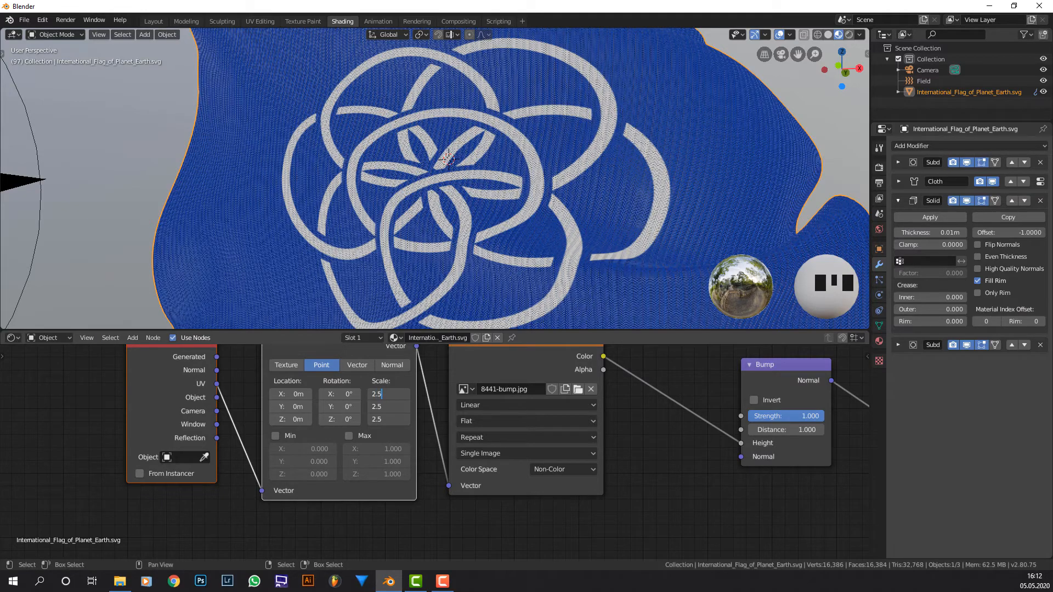
key("Return")
scroll(477, 228, "up", 5)
scroll(477, 228, "down", 1)
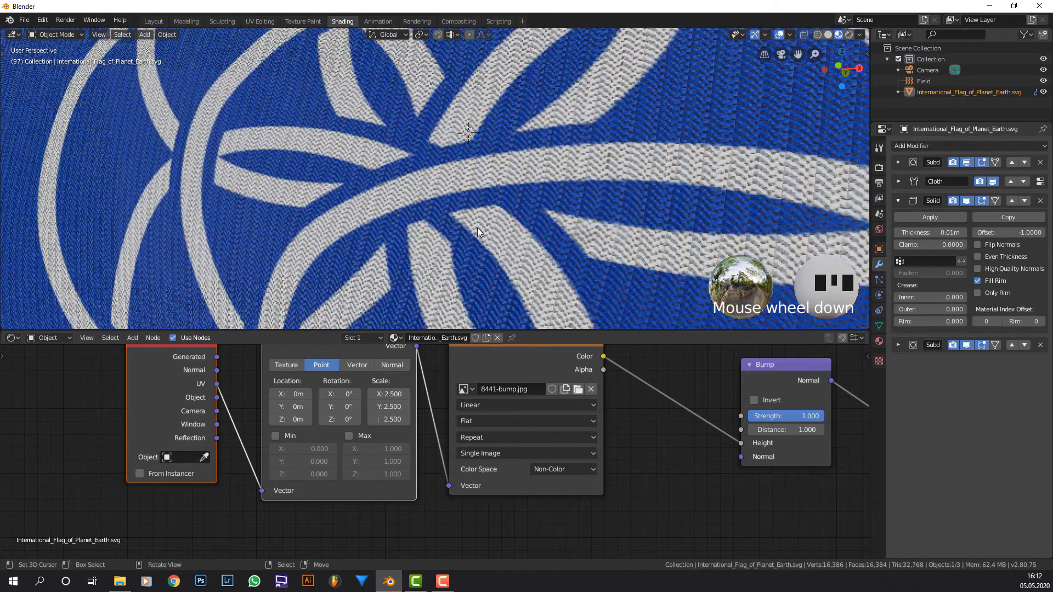
scroll(477, 228, "down", 3)
Step: Try Bump node strengths of 0.6, 0.4 and 0.2 while checking the fabric from different angles
middle_click_drag(785, 410, 480, 408)
scroll(518, 371, "up", 3)
left_click(504, 388)
type(".")
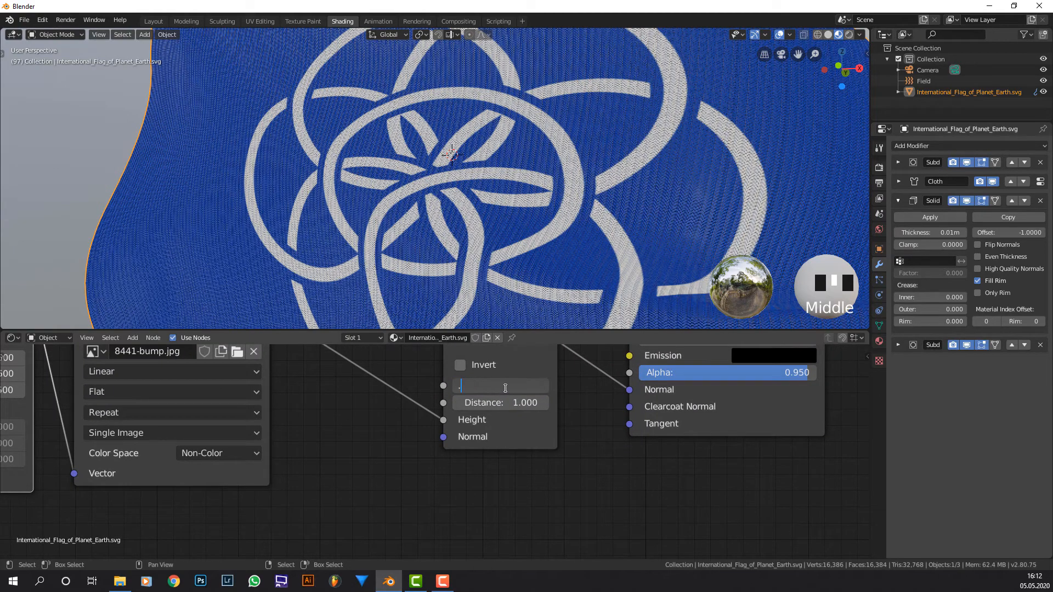
type("6")
key("Return")
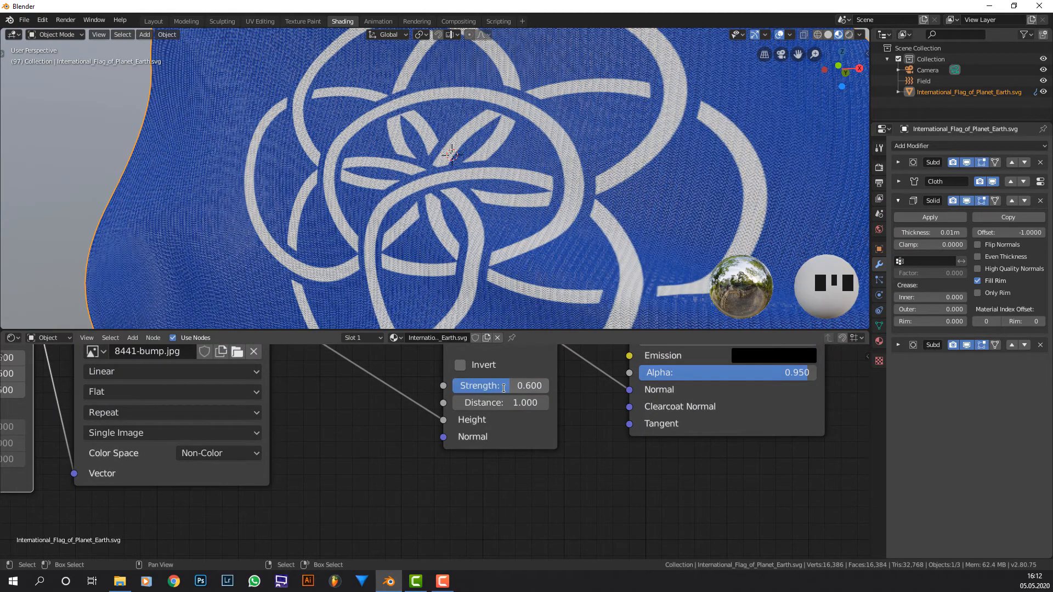
mouse_move(522, 270)
middle_mouse_down()
mouse_move(501, 269)
mouse_move(527, 275)
middle_mouse_up()
left_click_drag(513, 387, 490, 387)
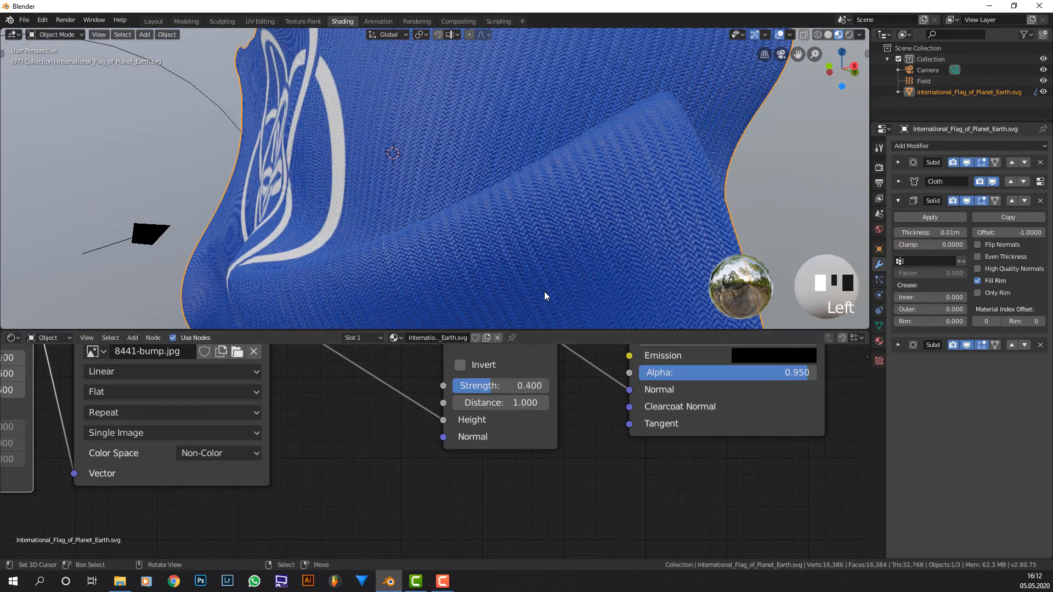
middle_click_drag(544, 291, 538, 290)
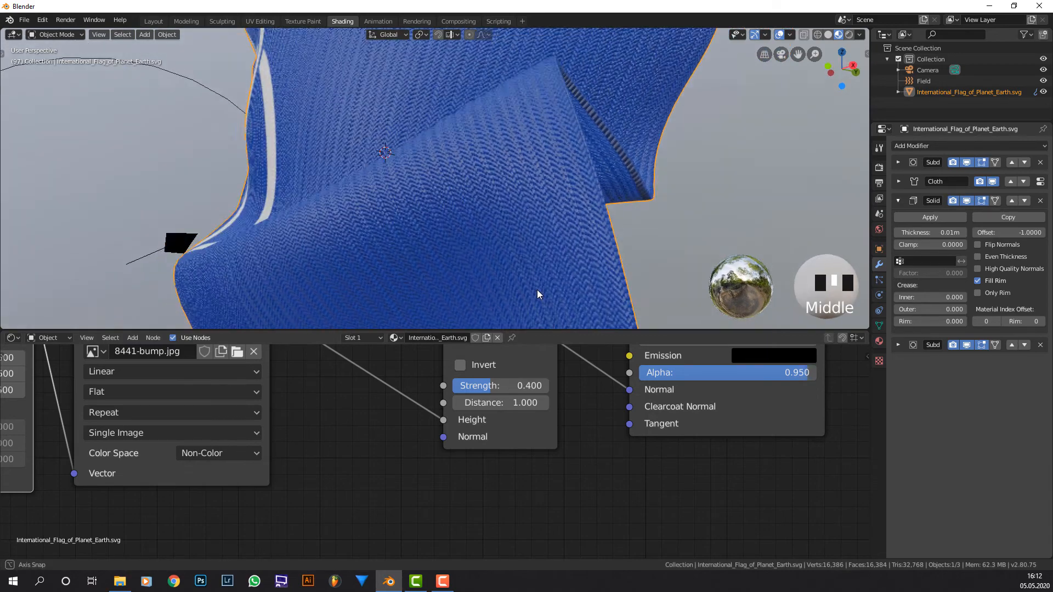
left_click(500, 385)
type(".2")
key("Return")
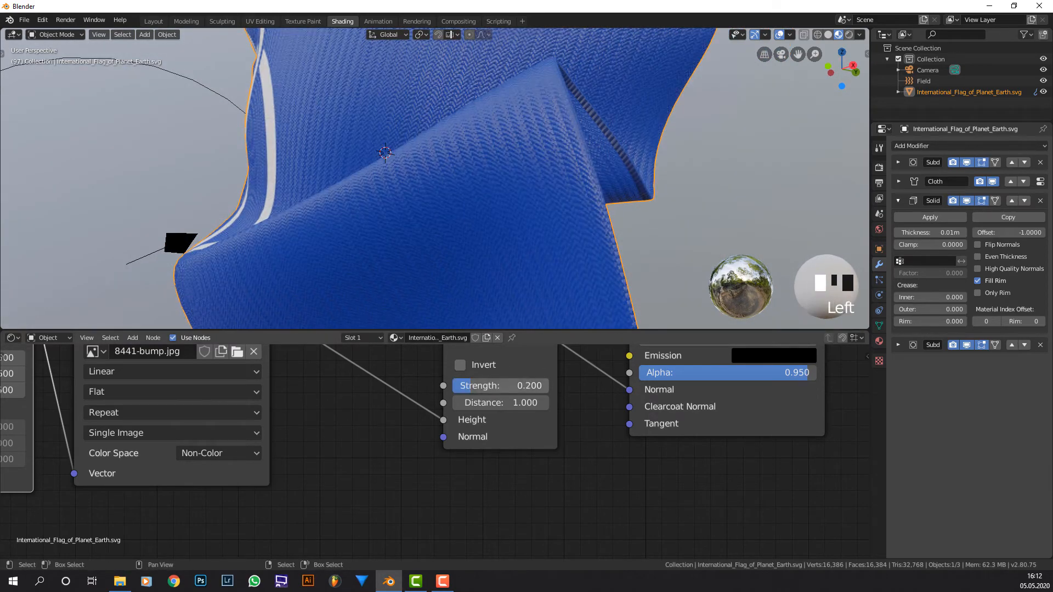
Step: Set the Bump node's strength to 0.35
left_click(500, 385)
type(".")
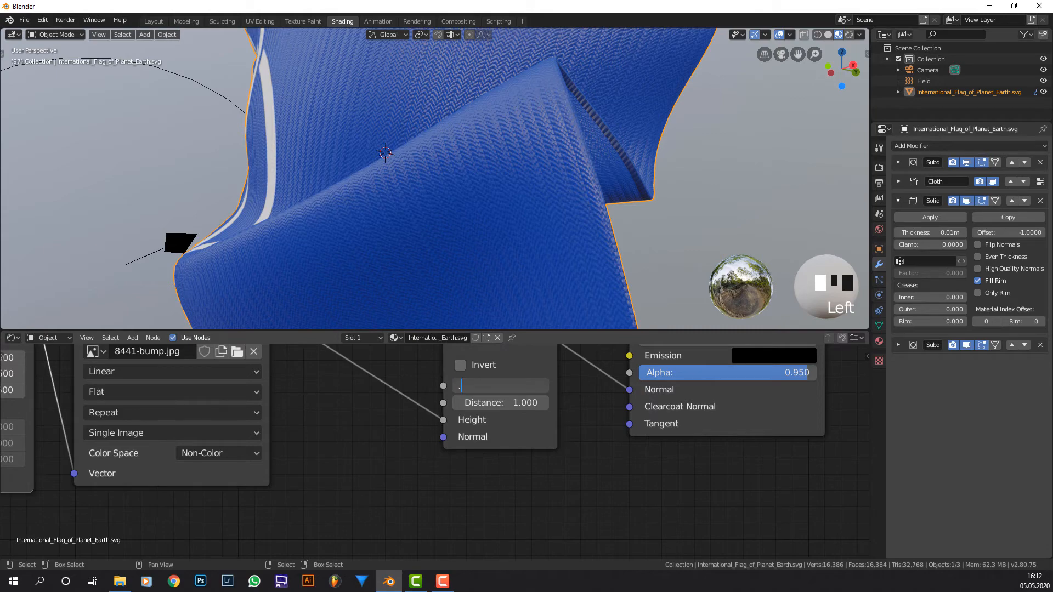
type("35")
key("Return")
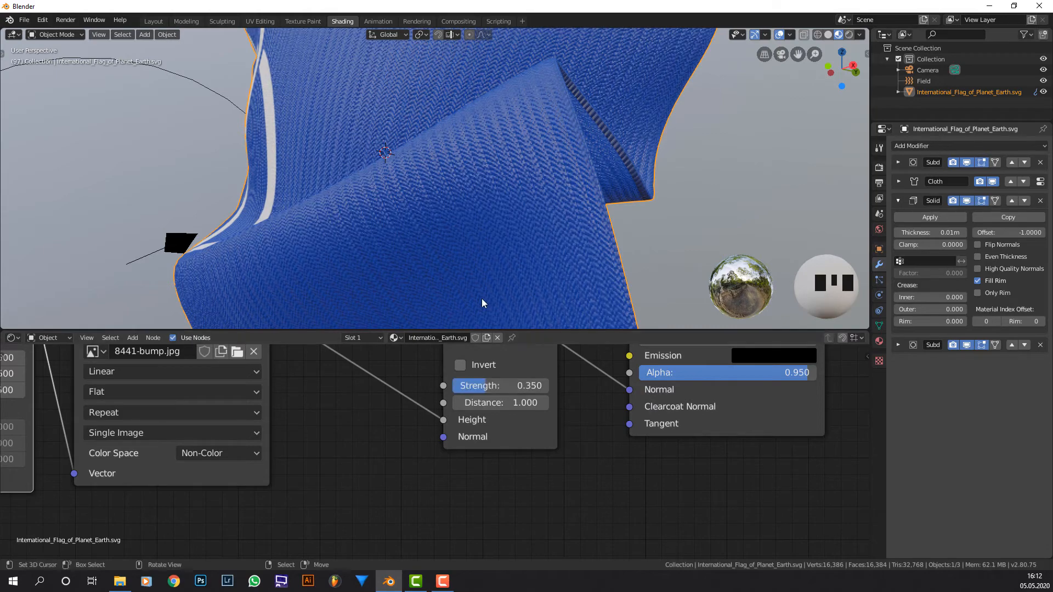
Step: Switch the 3D viewport to the camera view and look at the flag up close
middle_click_drag(485, 297, 455, 288)
key("KP_0")
scroll(463, 277, "up", 3)
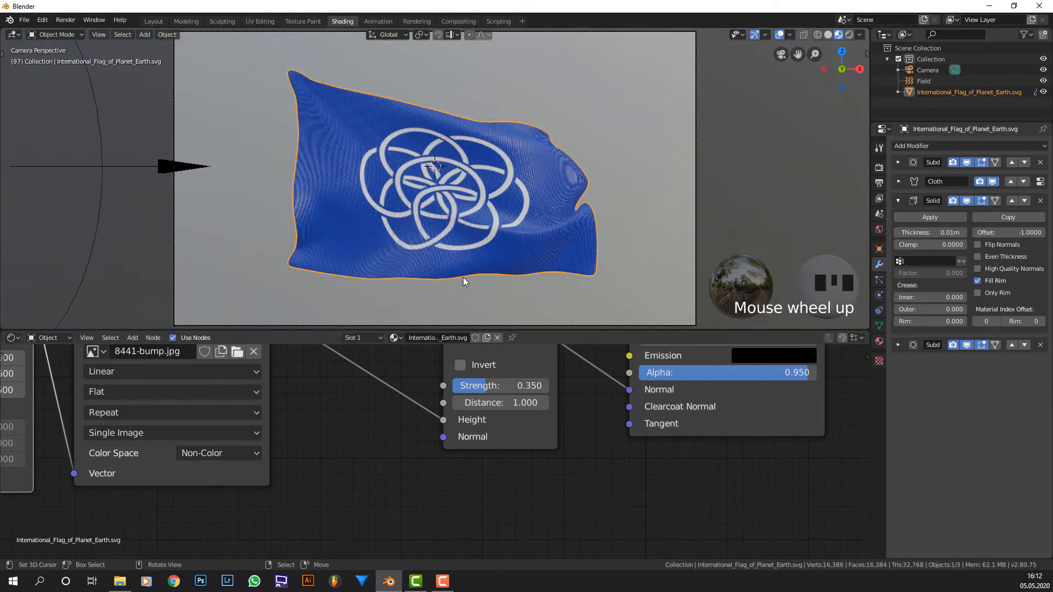
Step: Set the roughness of the flag's main shader node to 0.8
scroll(485, 368, "down", 5)
middle_click_drag(485, 367, 473, 389)
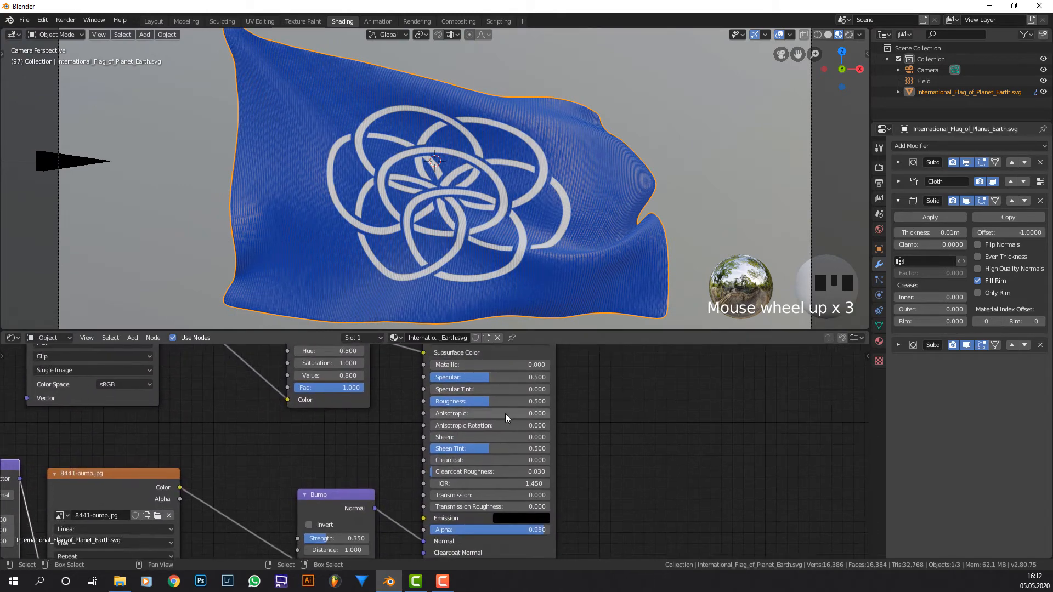
left_click(503, 399)
key("BackSpace")
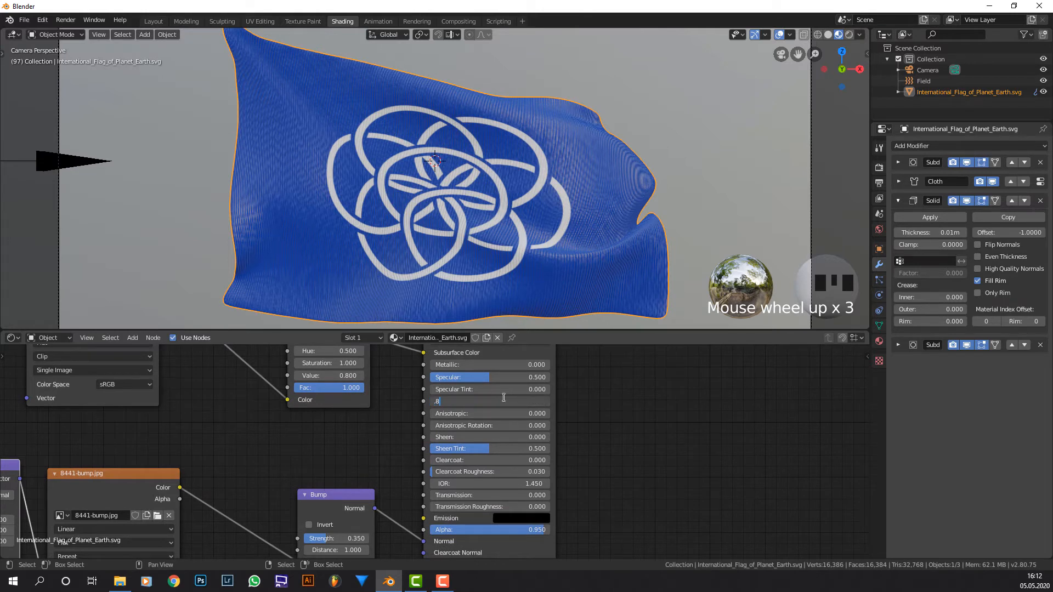
type(".8")
left_click(568, 376)
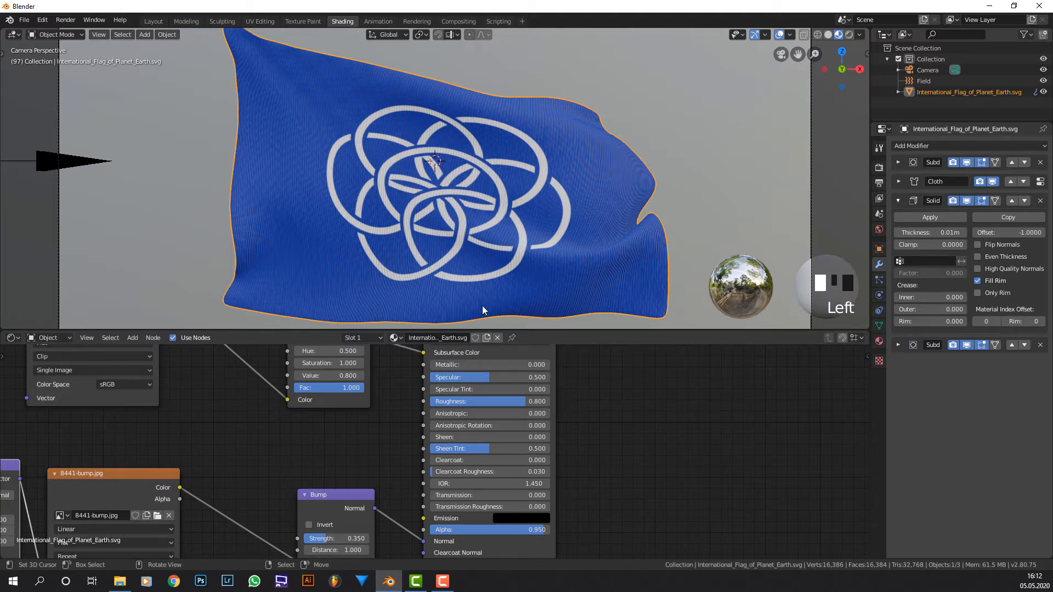
middle_click_drag(498, 448, 496, 367)
middle_click_drag(435, 356, 457, 391)
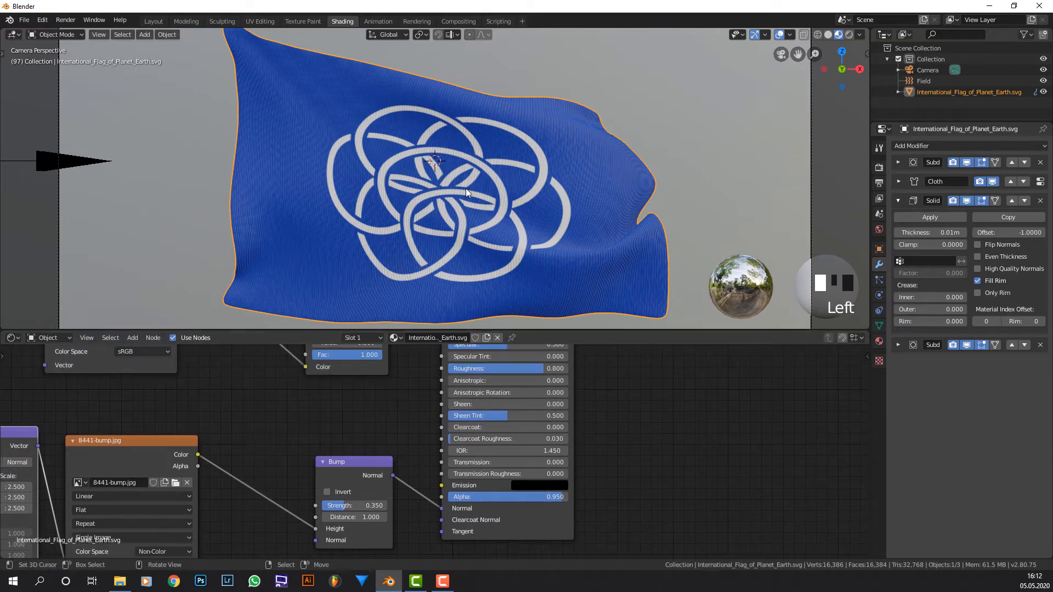
Step: Disconnect the Bump node from the main shader and try a roughness of 0.2 on the flag
left_click_drag(438, 435, 472, 384)
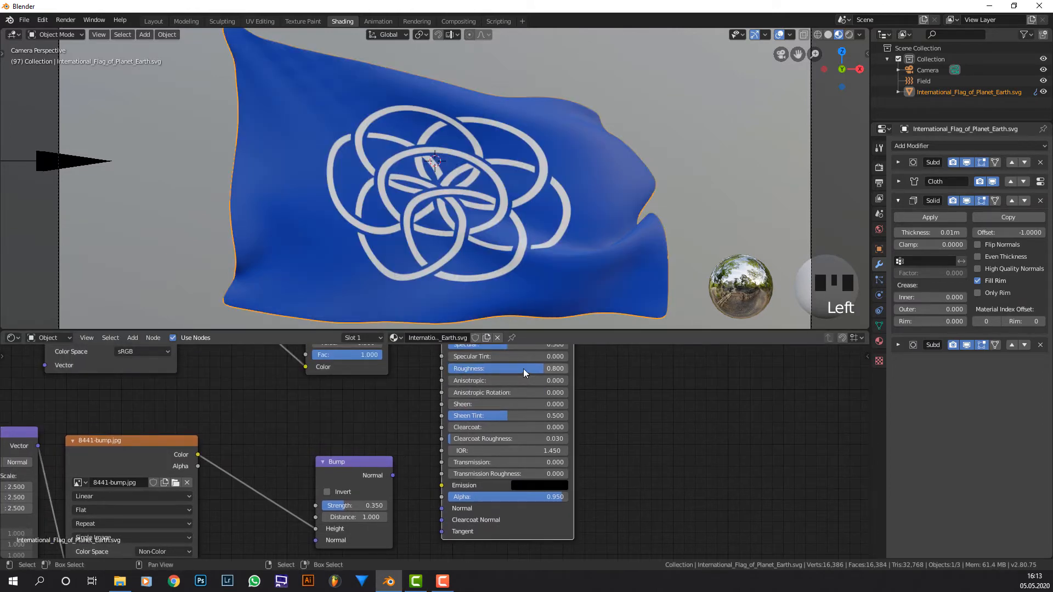
left_click(493, 368)
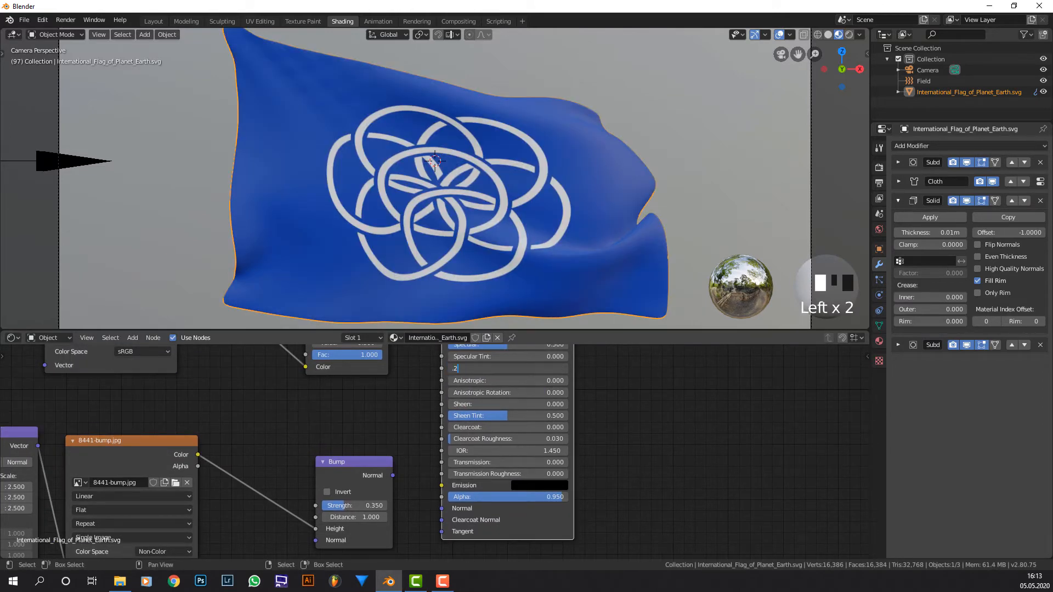
type(".2")
key("Return")
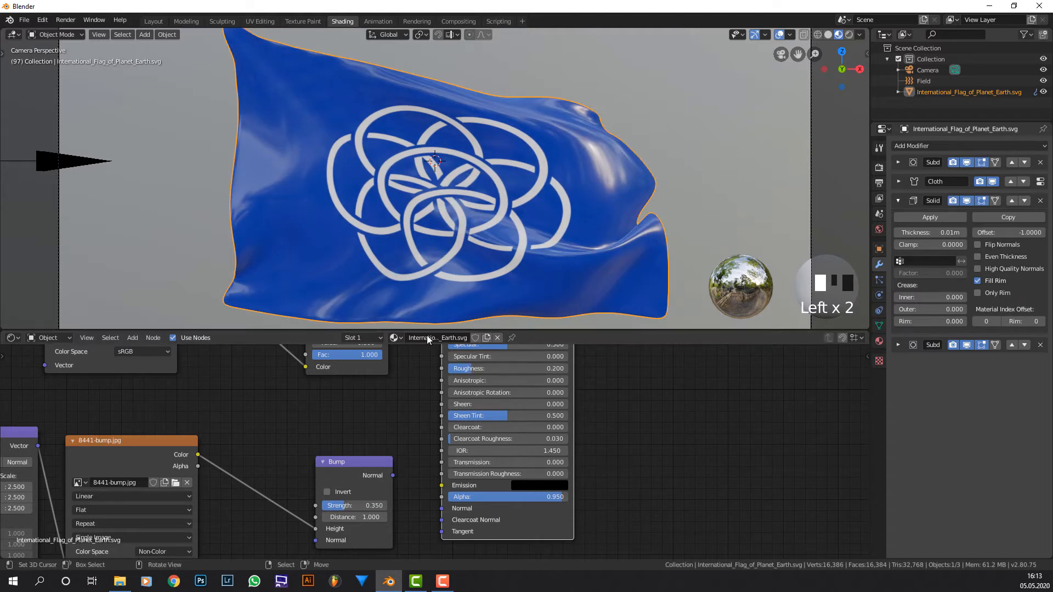
Step: Restore the flag shader's roughness to 0.8 and reconnect the Bump node's output to its Normal input
middle_click_drag(504, 369, 493, 393)
left_click(493, 393)
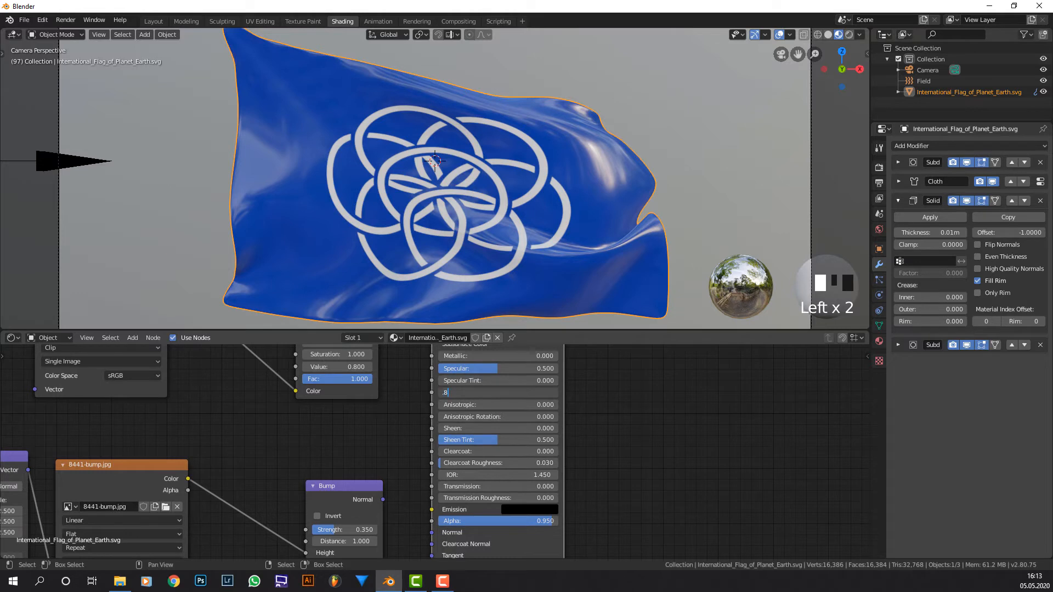
key("Return")
middle_click_drag(384, 499, 377, 433)
left_click(377, 434)
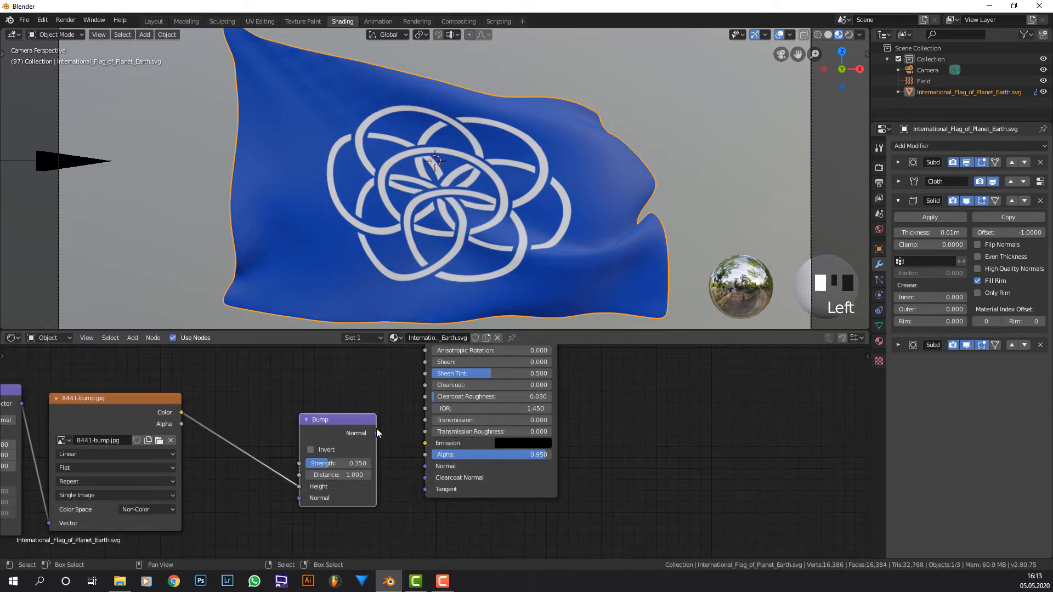
left_click_drag(377, 433, 425, 466)
Step: Set the Subsurface value of the flag's main shader node to 0.15
middle_click_drag(552, 454, 515, 557)
scroll(494, 439, "up", 1)
left_click(480, 392)
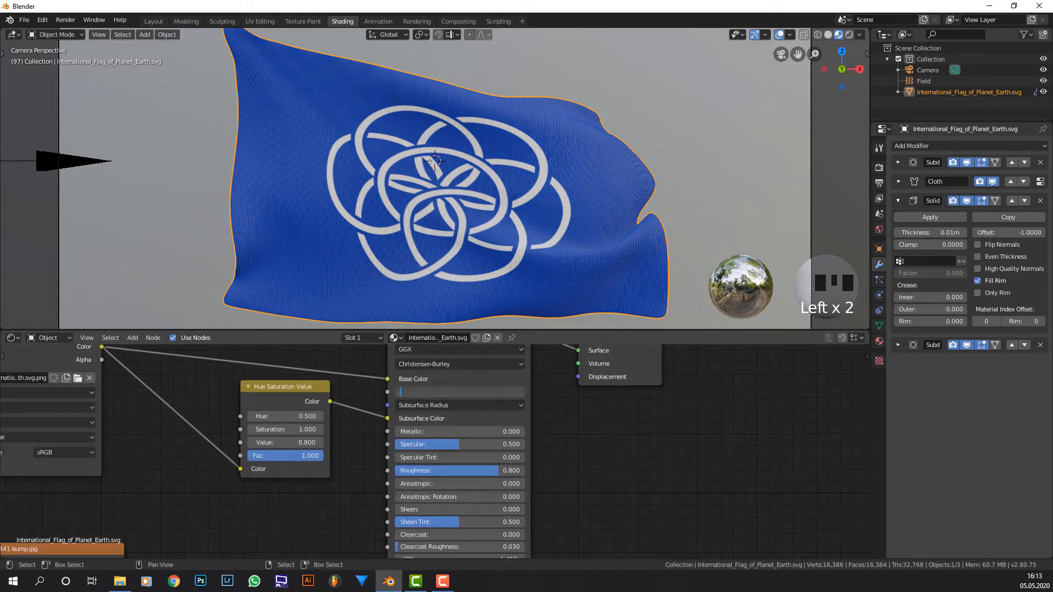
type(".15")
key("Return")
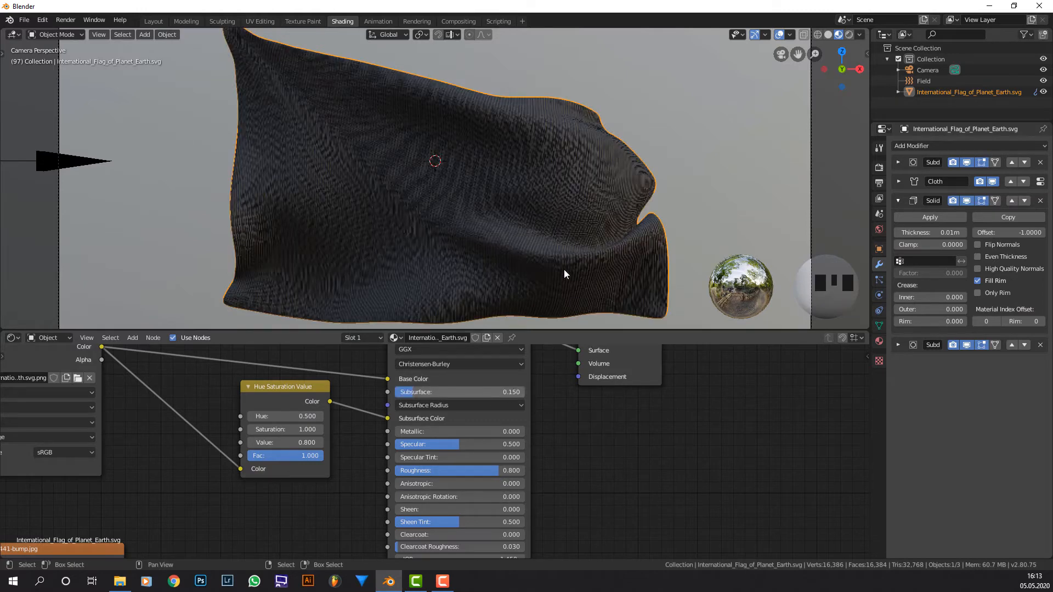
Step: Enable Separate Albedo for Eevee's subsurface scattering, turn on Screen Space Reflections, and check the flag from an angle and through the camera
scroll(620, 217, "down", 1)
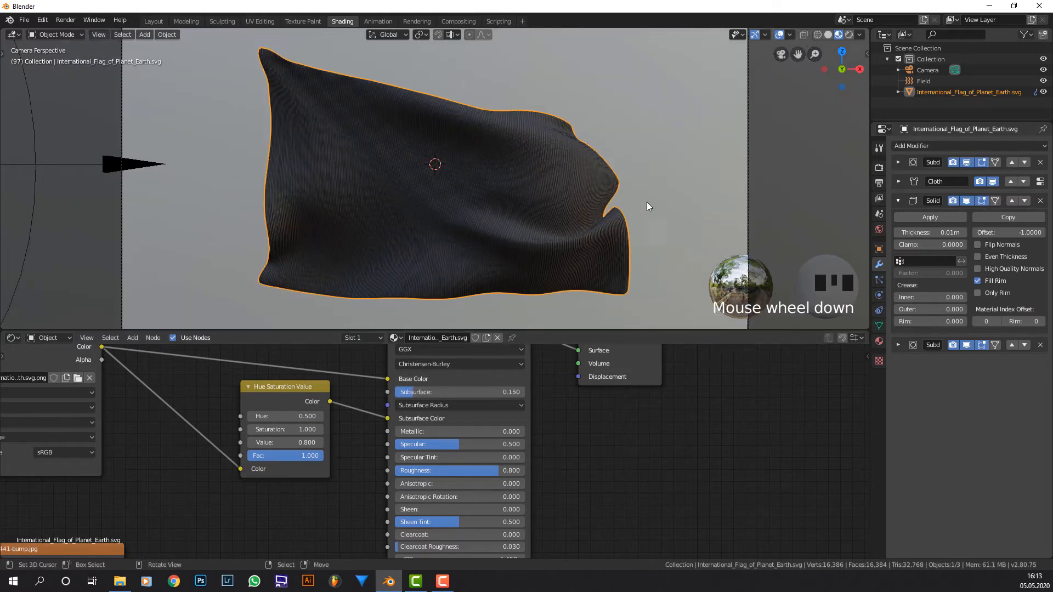
left_click(880, 168)
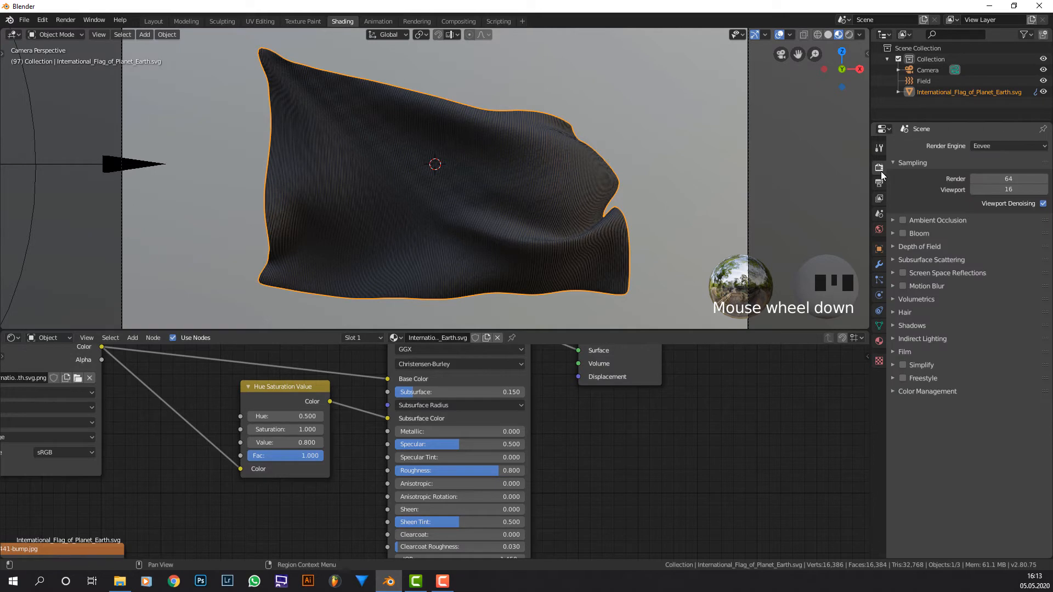
left_click(924, 261)
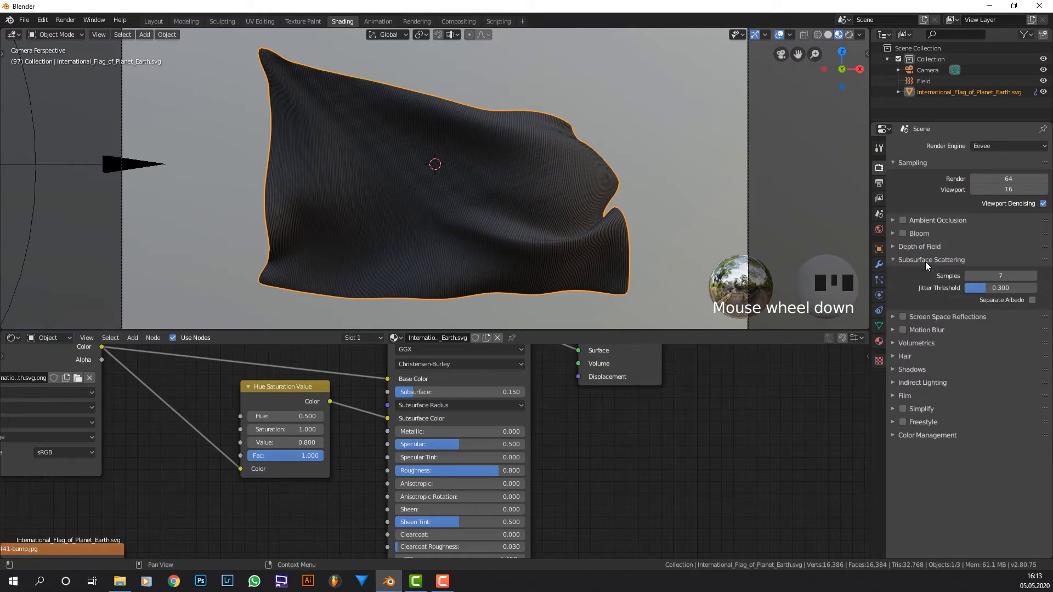
left_click(1031, 300)
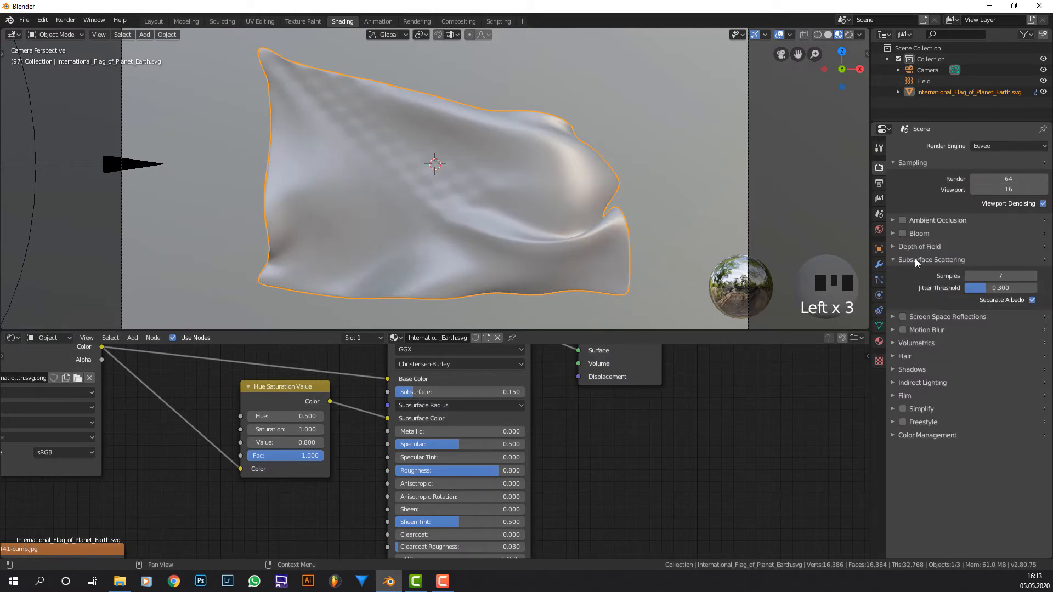
left_click(903, 317)
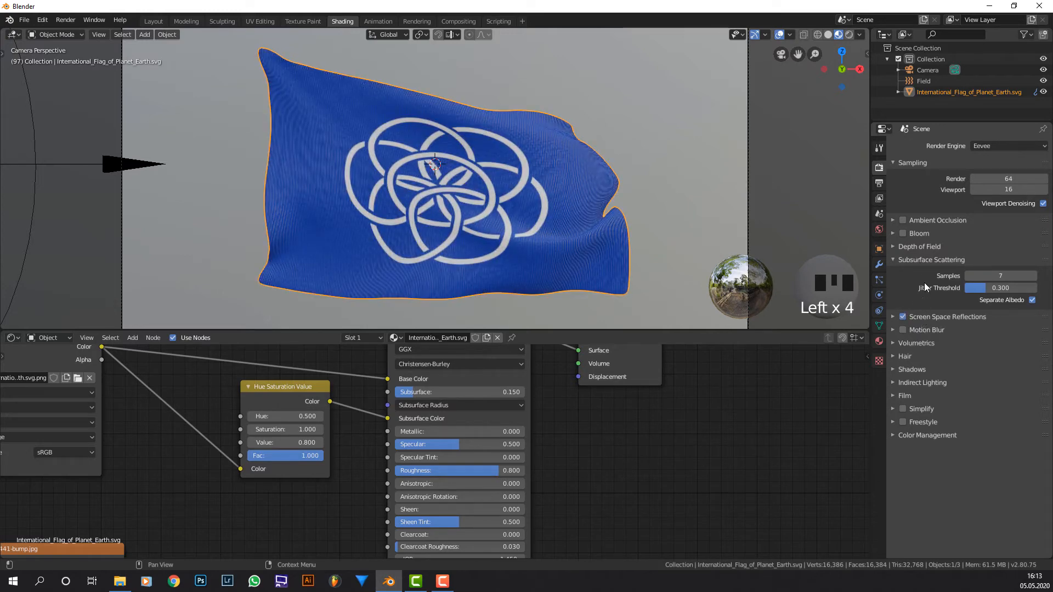
left_click(929, 260)
mouse_move(613, 248)
middle_mouse_down()
mouse_move(702, 253)
mouse_move(599, 254)
middle_mouse_up()
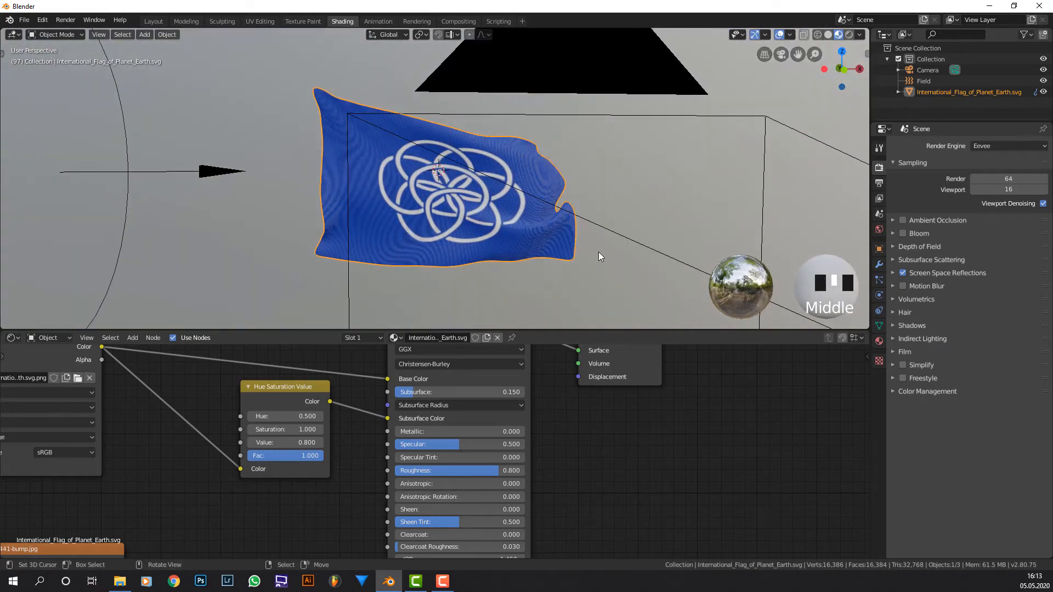
key("KP_0")
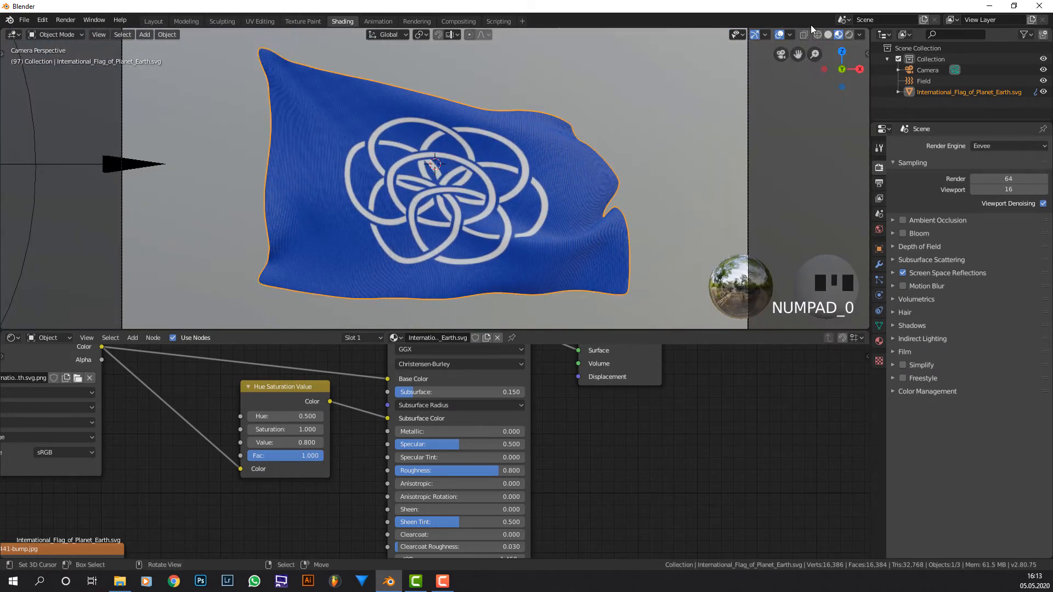
Step: Switch the render engine to Cycles and define a render region covering the whole camera frame
left_click(994, 145)
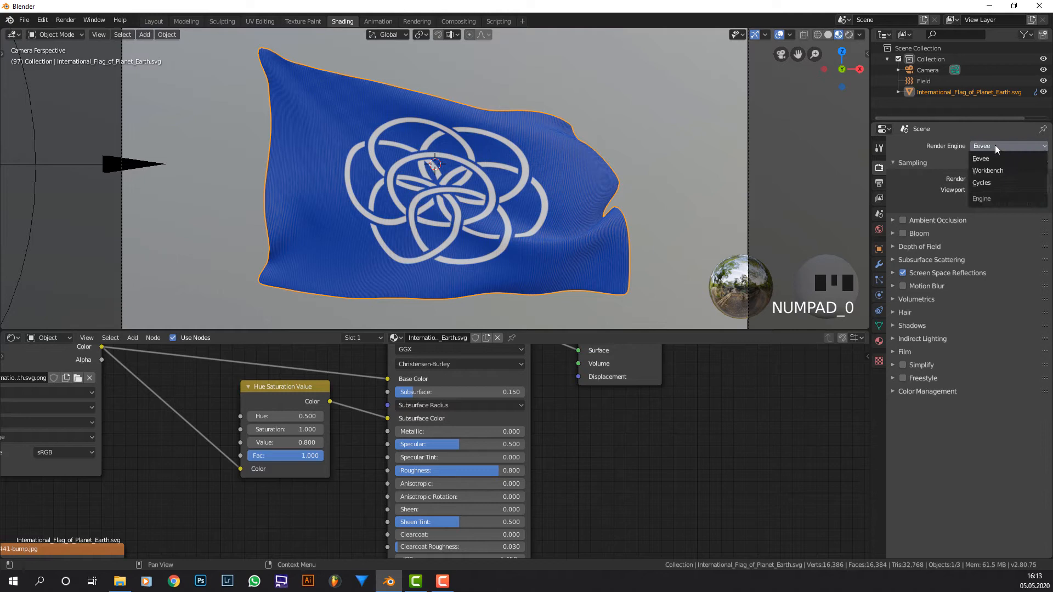
left_click(1010, 183)
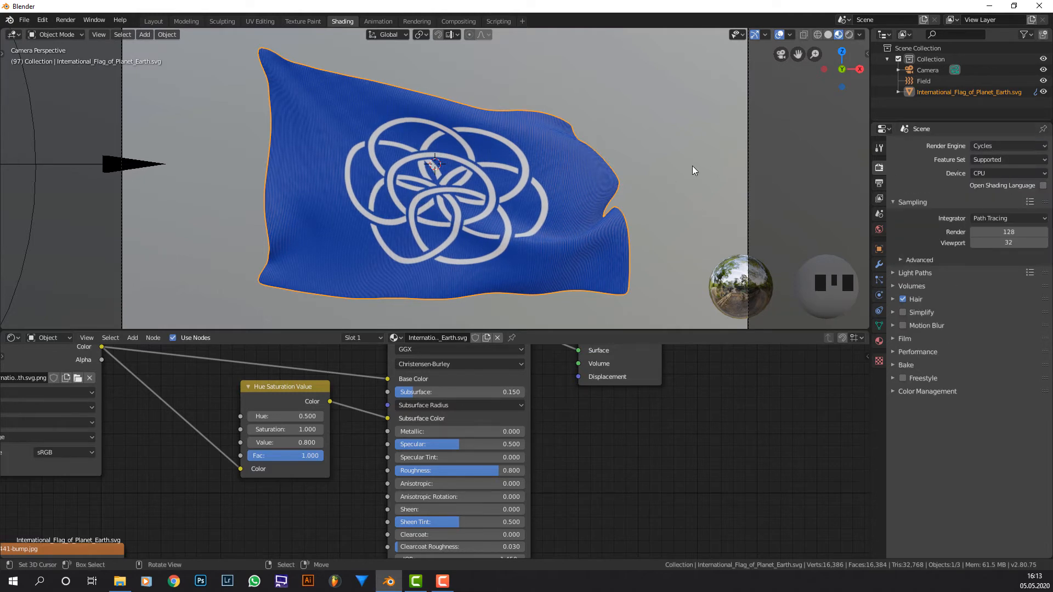
scroll(692, 170, "down", 3)
key("ctrl+b")
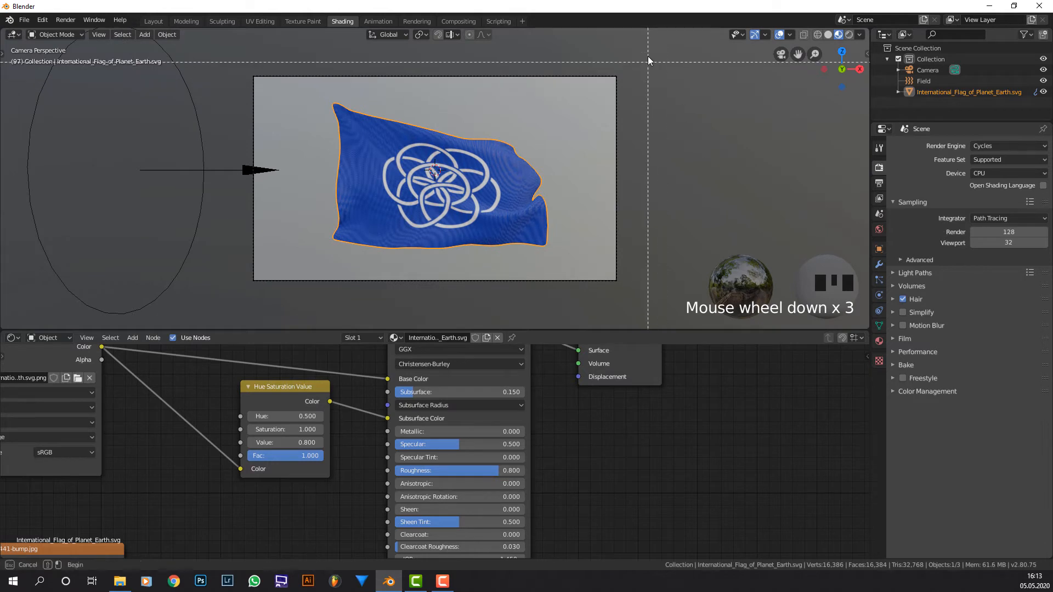
left_click_drag(648, 55, 165, 309)
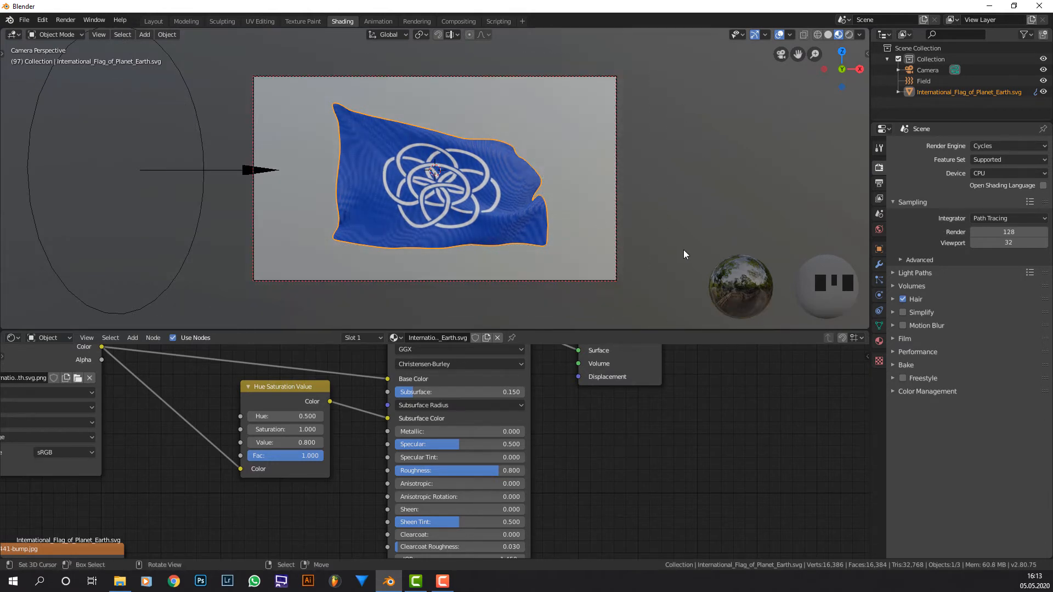
Step: Preview the flag in rendered shading from several angles and through the camera, finishing back in material preview
left_click(849, 34)
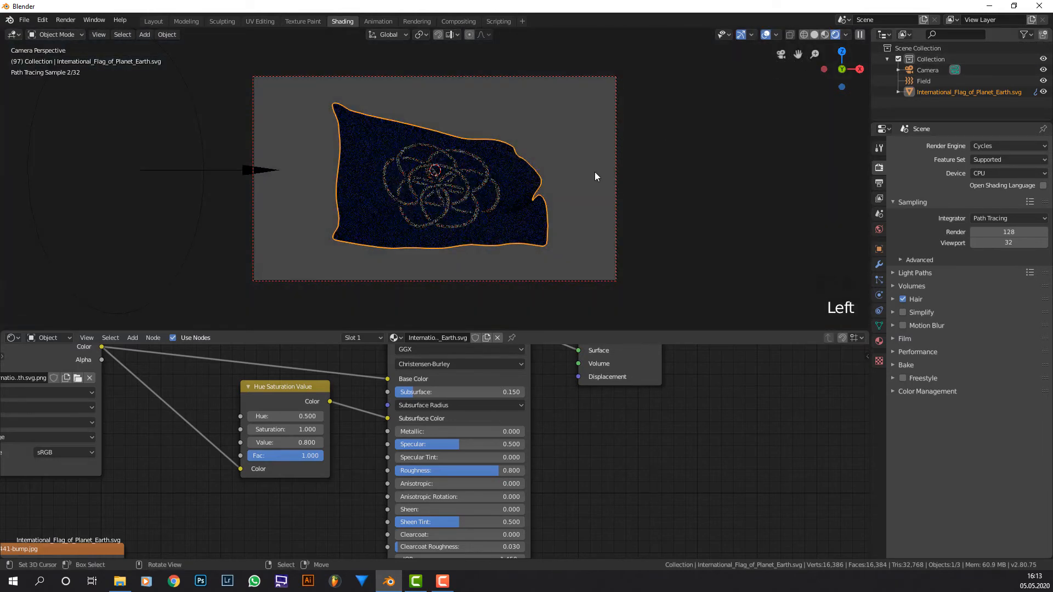
middle_click_drag(682, 137, 630, 222)
scroll(698, 207, "down", 2)
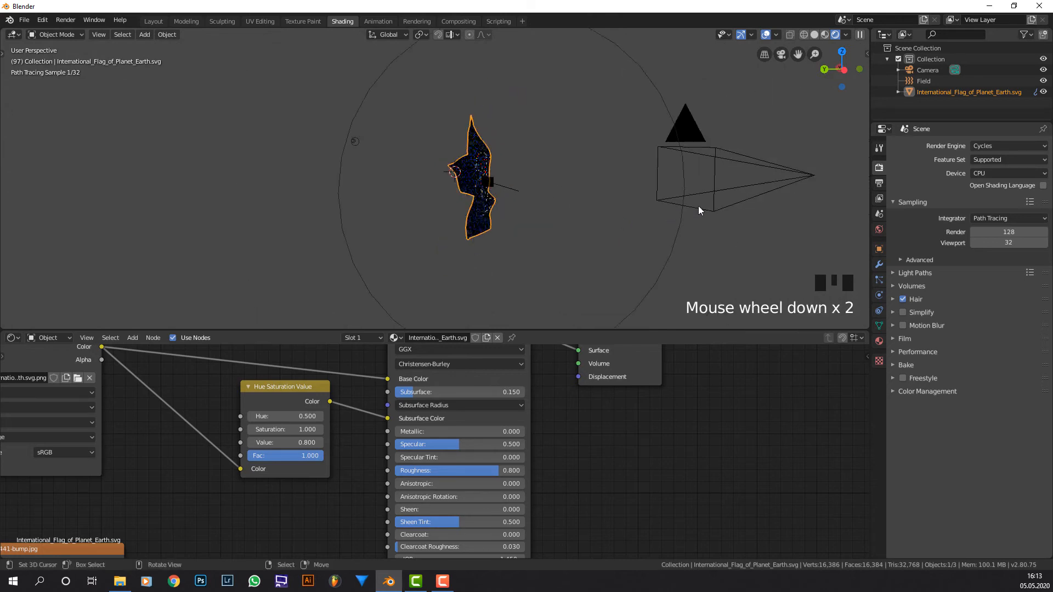
middle_click_drag(698, 207, 625, 211)
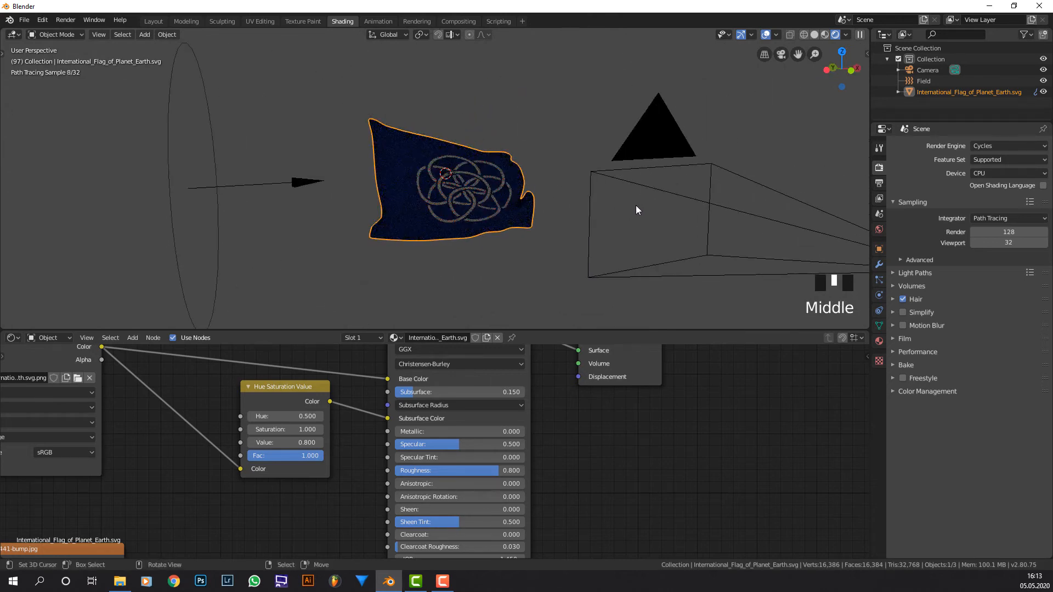
key("KP_0")
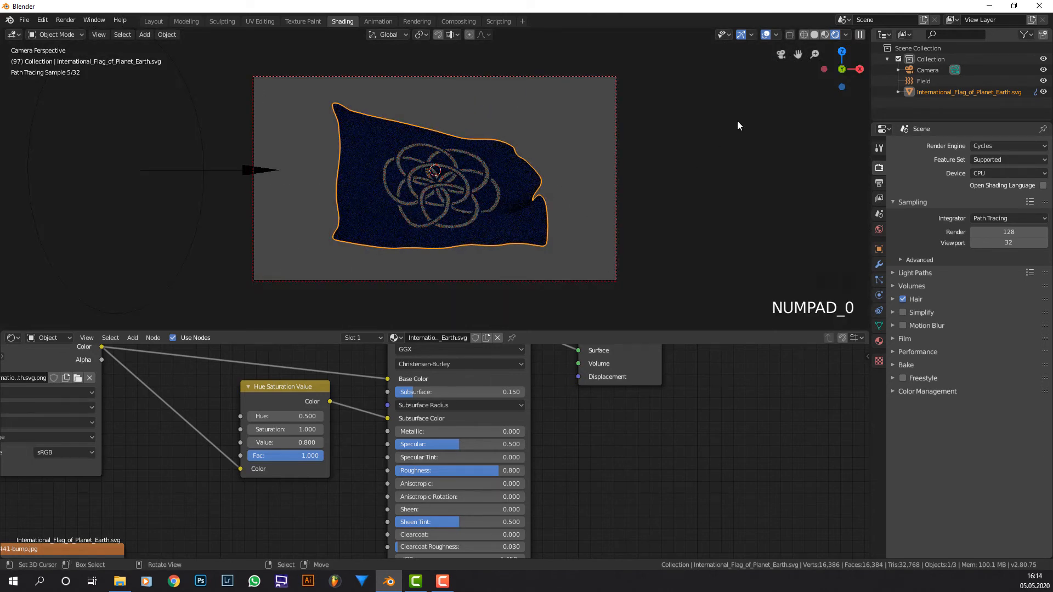
left_click(822, 34)
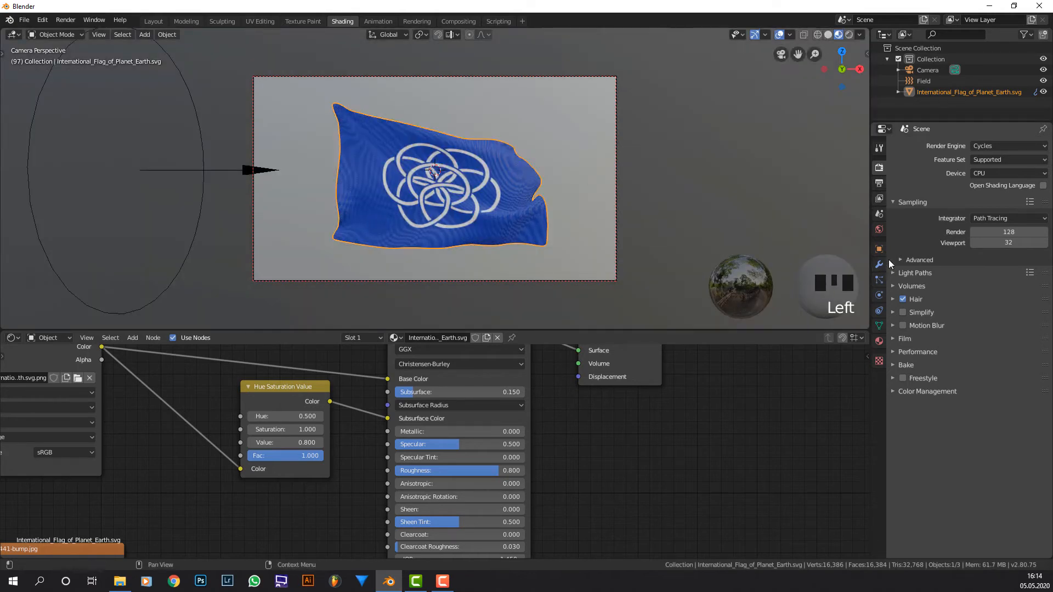
Step: Assign an Environment Texture to the world's background color
left_click(879, 230)
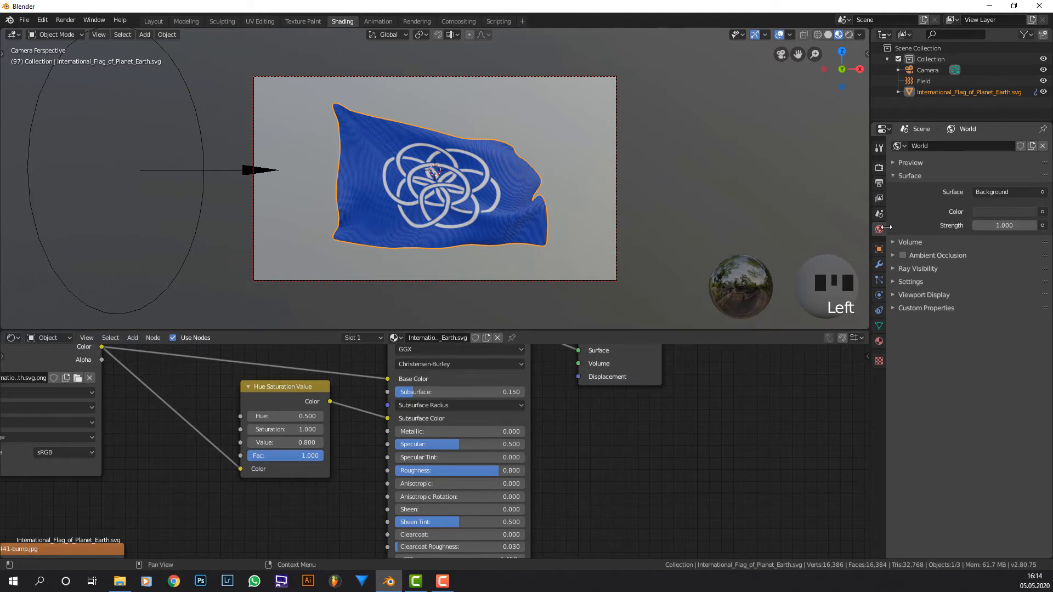
left_click(1042, 213)
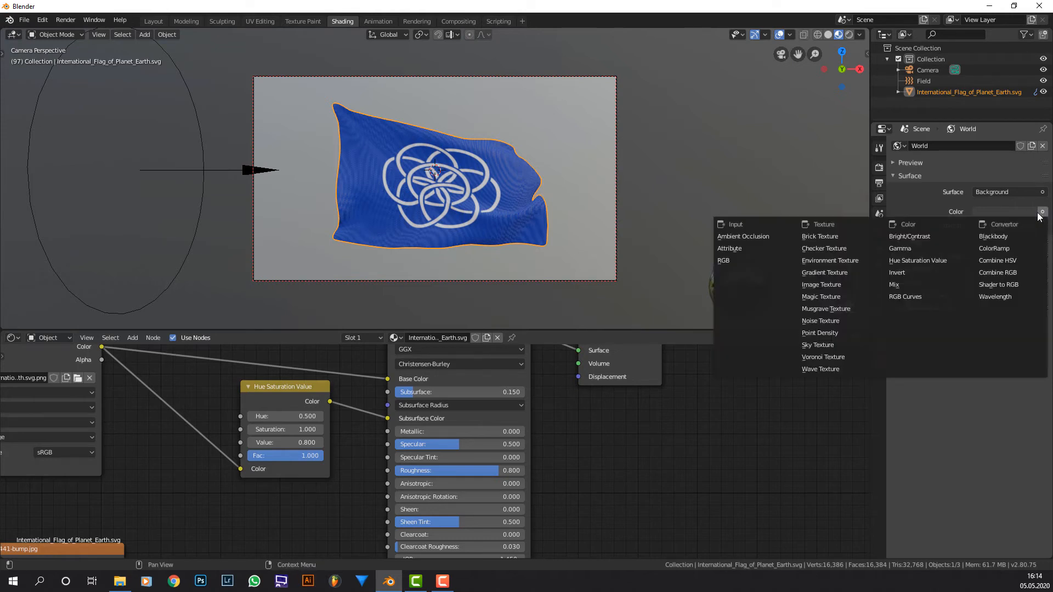
left_click(854, 260)
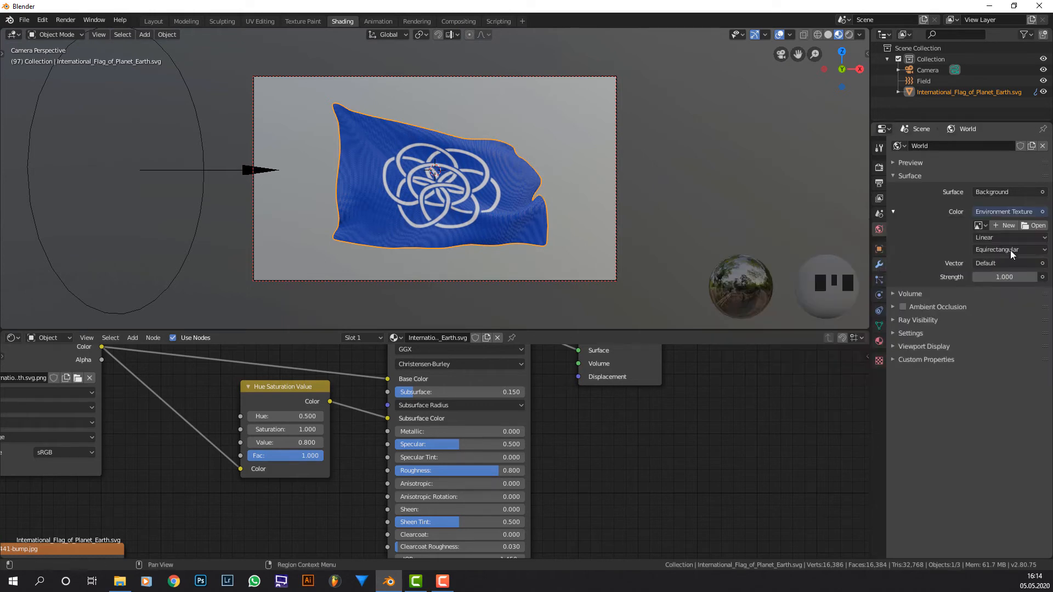
Step: Load the autumn_forest_02 image from the HDRI folder into the world's environment texture, browsing the files as thumbnails
left_click(1032, 226)
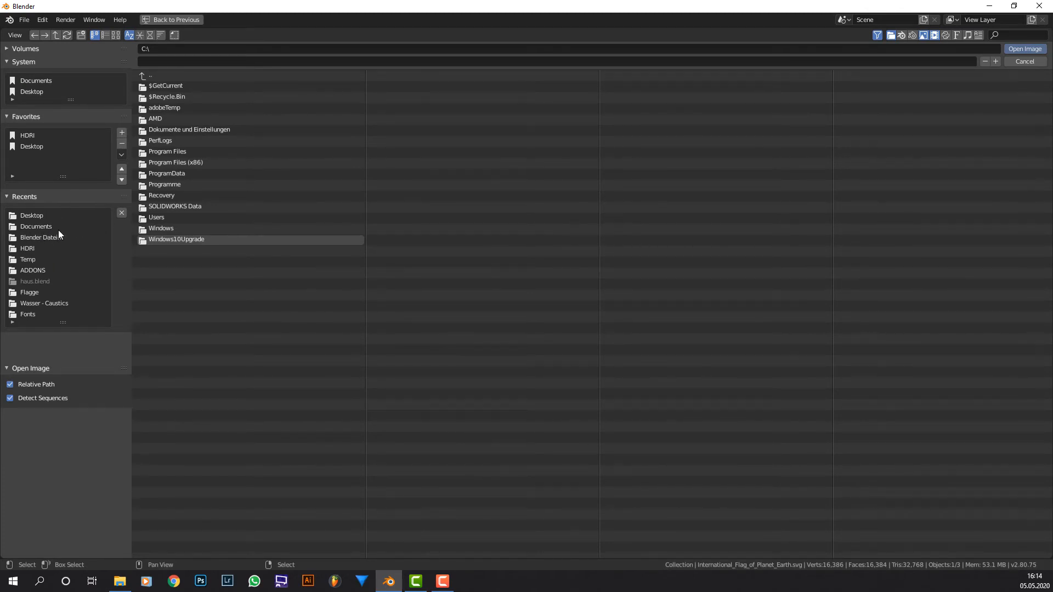
left_click(41, 247)
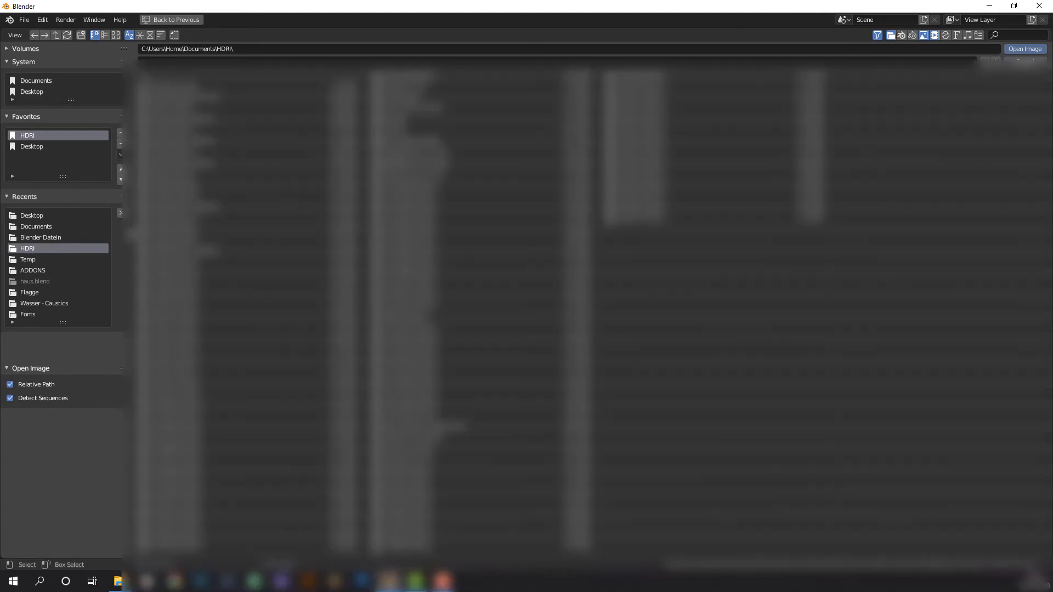
left_click(115, 35)
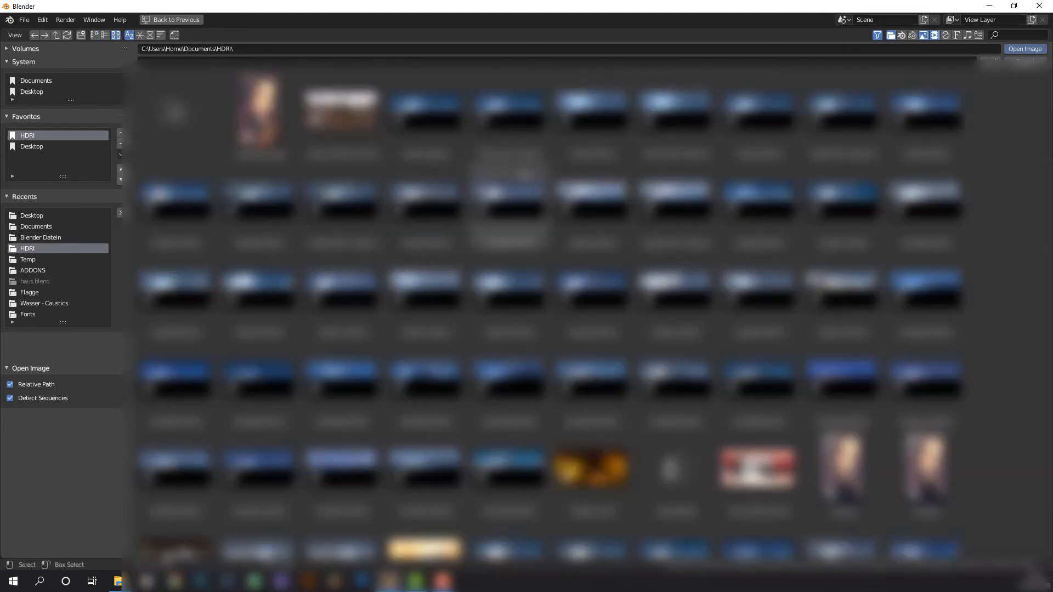
scroll(551, 313, "down", 5)
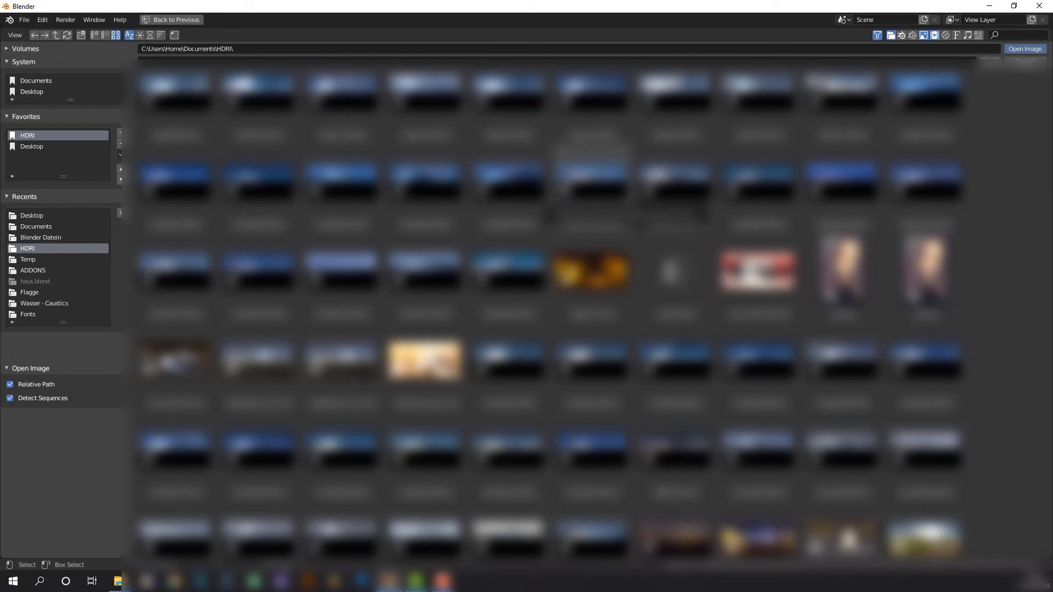
scroll(549, 314, "down", 4)
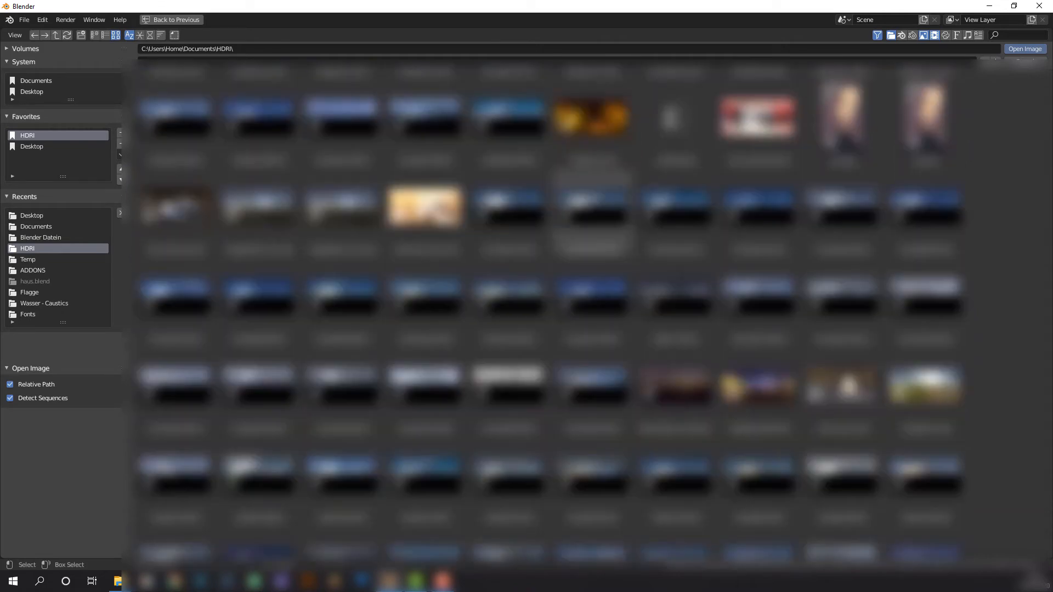
scroll(712, 285, "down", 2)
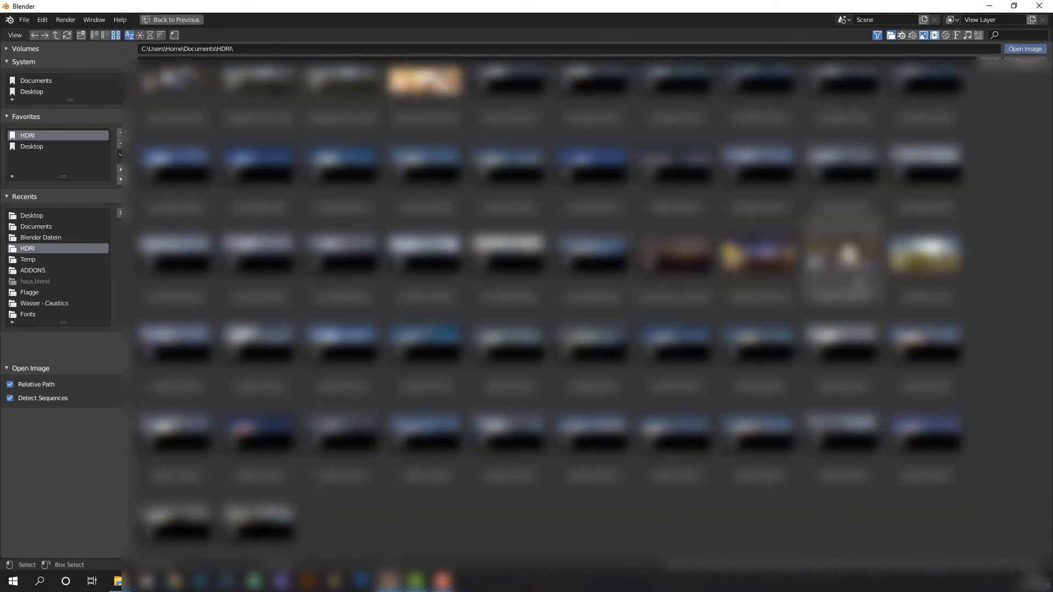
scroll(713, 285, "up", 4)
scroll(548, 313, "up", 3)
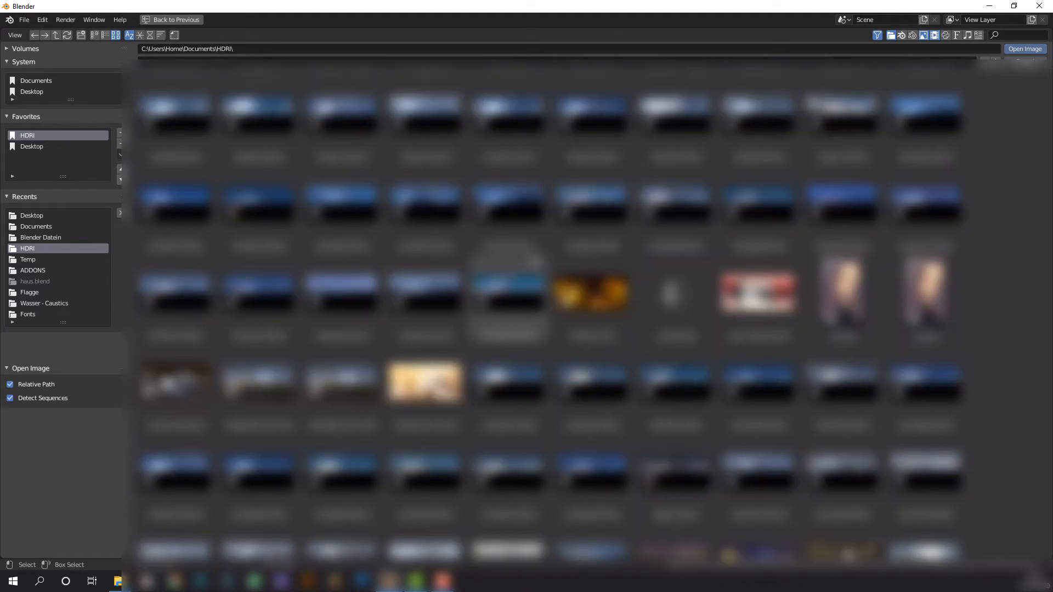
scroll(548, 313, "up", 4)
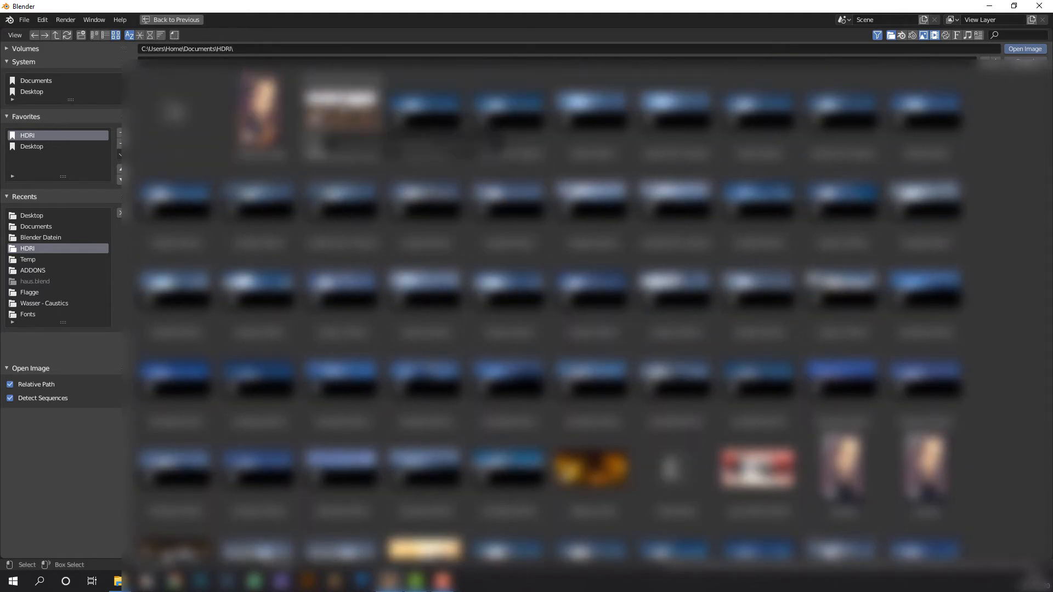
left_click(341, 115)
double_click(341, 115)
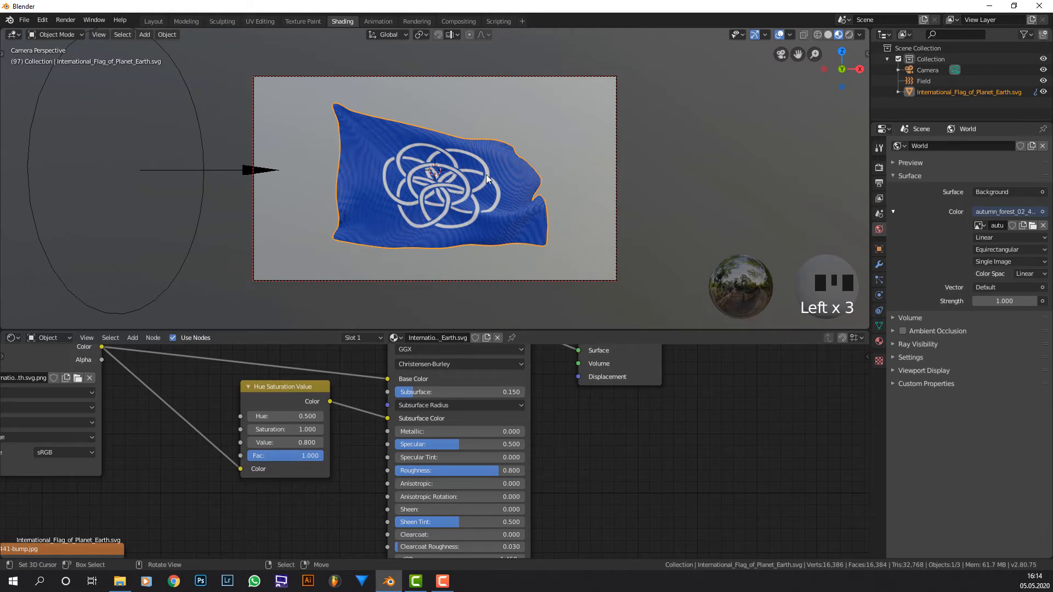
Step: Preview the flag and forest environment in rendered shading from another angle, finishing in the camera view
left_click(848, 35)
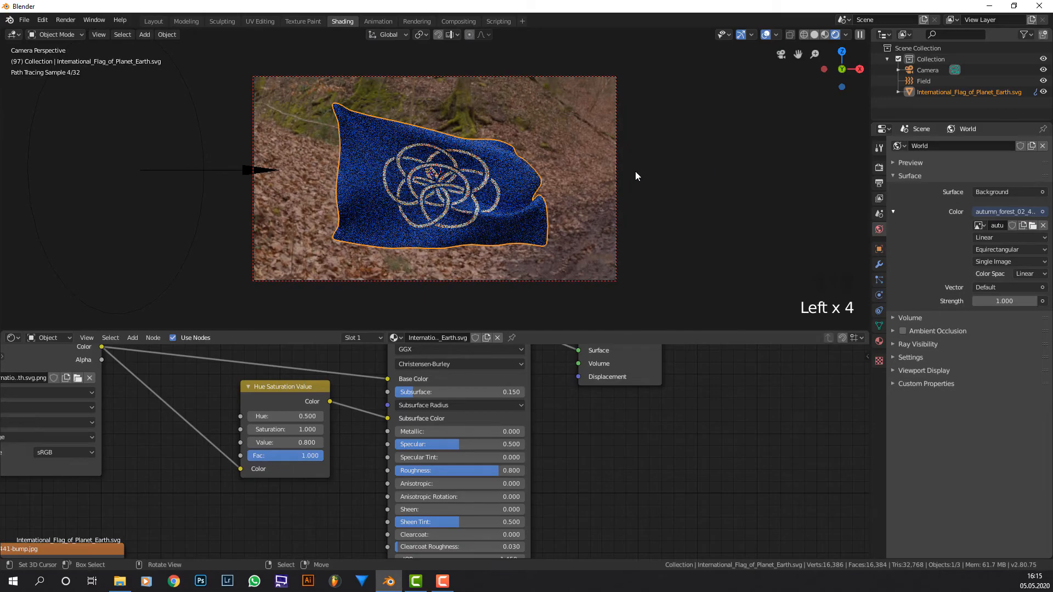
middle_click_drag(673, 176, 564, 166)
scroll(636, 163, "down", 2)
middle_click_drag(636, 162, 656, 185)
key("KP_0")
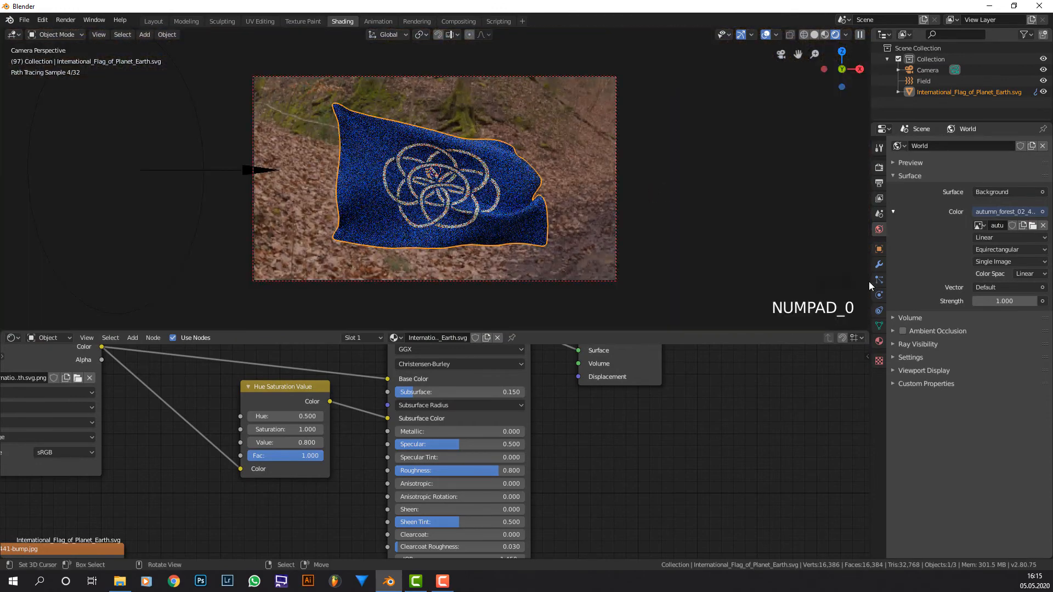
Step: Set the world background strength to 2
left_click(1009, 301)
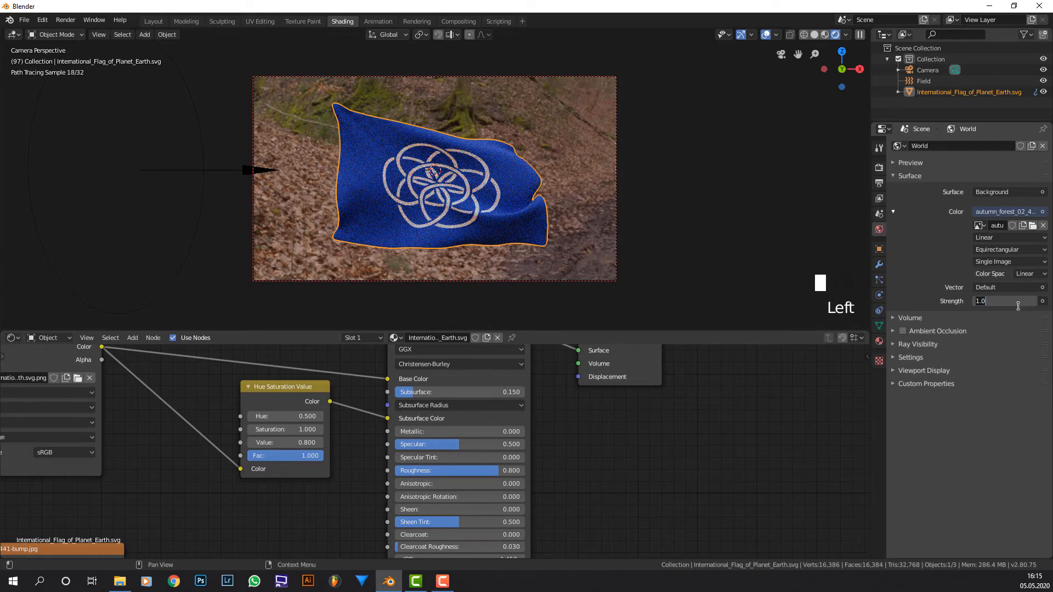
type("2")
key("Return")
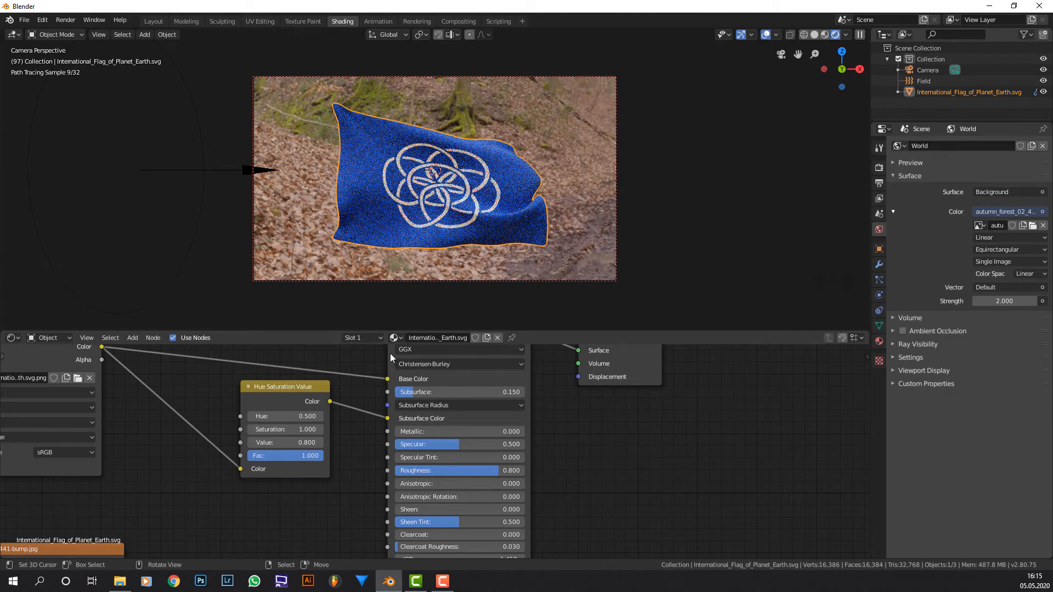
Step: Display the world's shader nodes in the node editor instead of the flag's material nodes
scroll(183, 354, "down", 4)
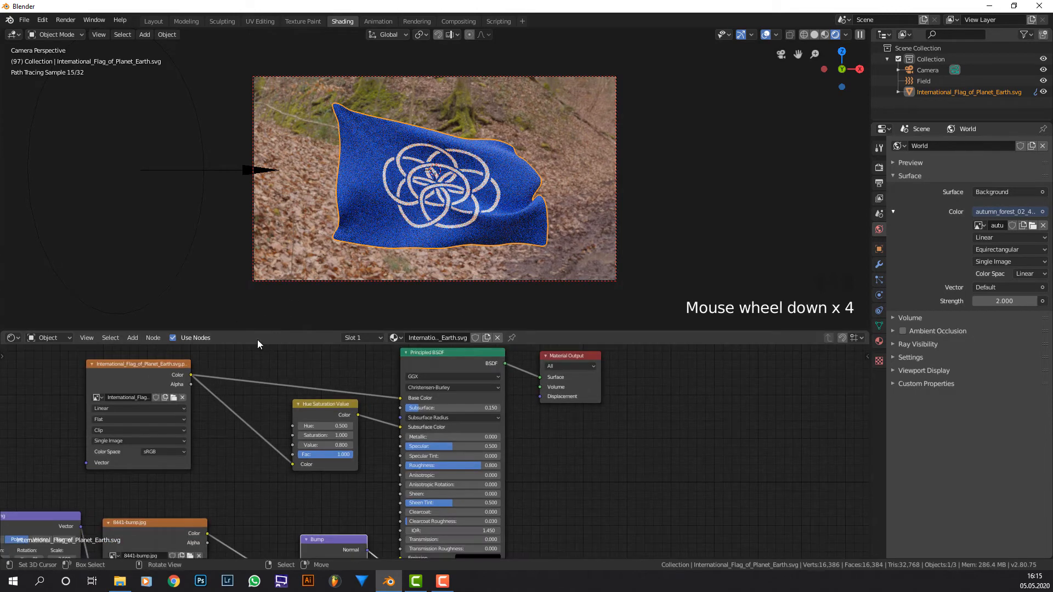
left_click(49, 338)
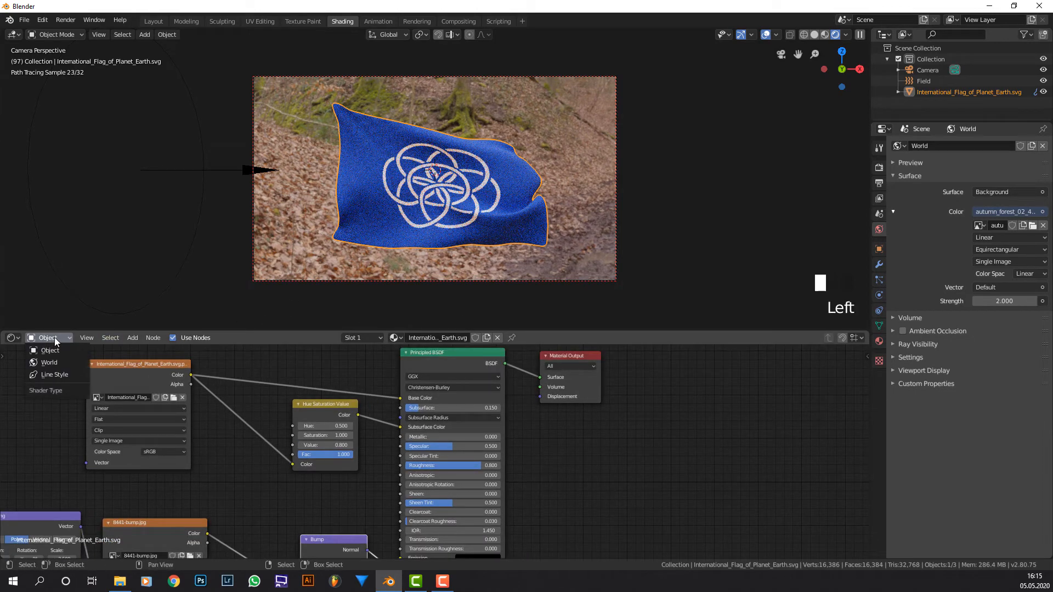
left_click(69, 362)
scroll(281, 383, "down", 1)
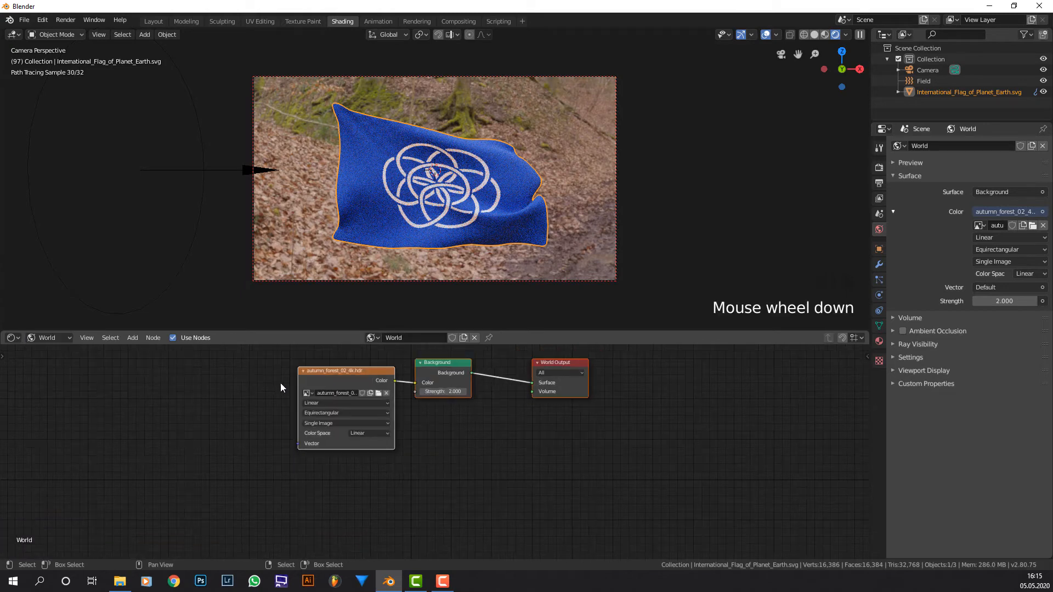
middle_click_drag(356, 381, 371, 381)
left_click(371, 380)
key("ctrl+t")
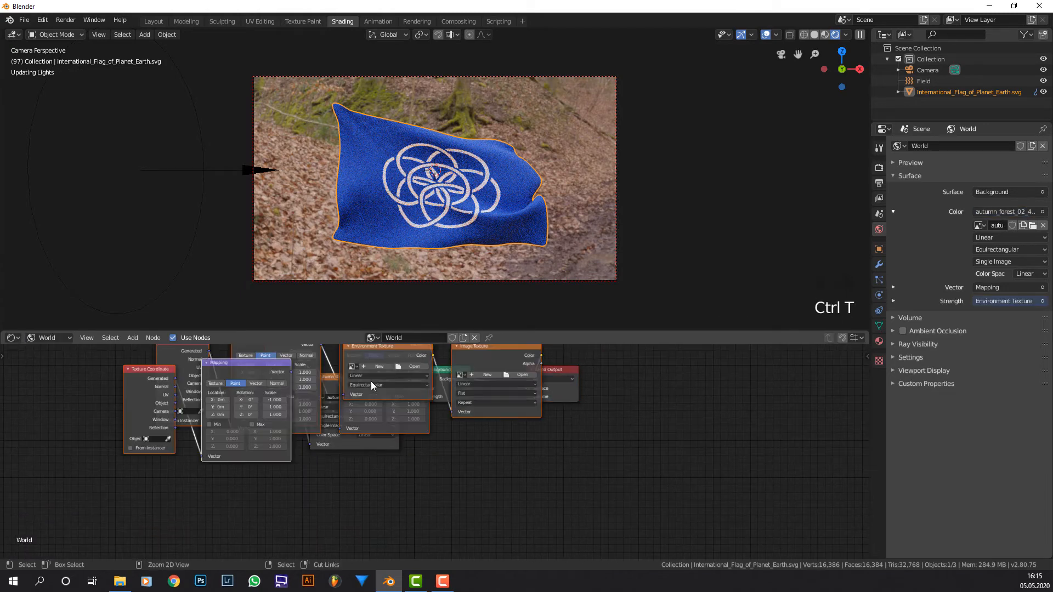
key("ctrl+z")
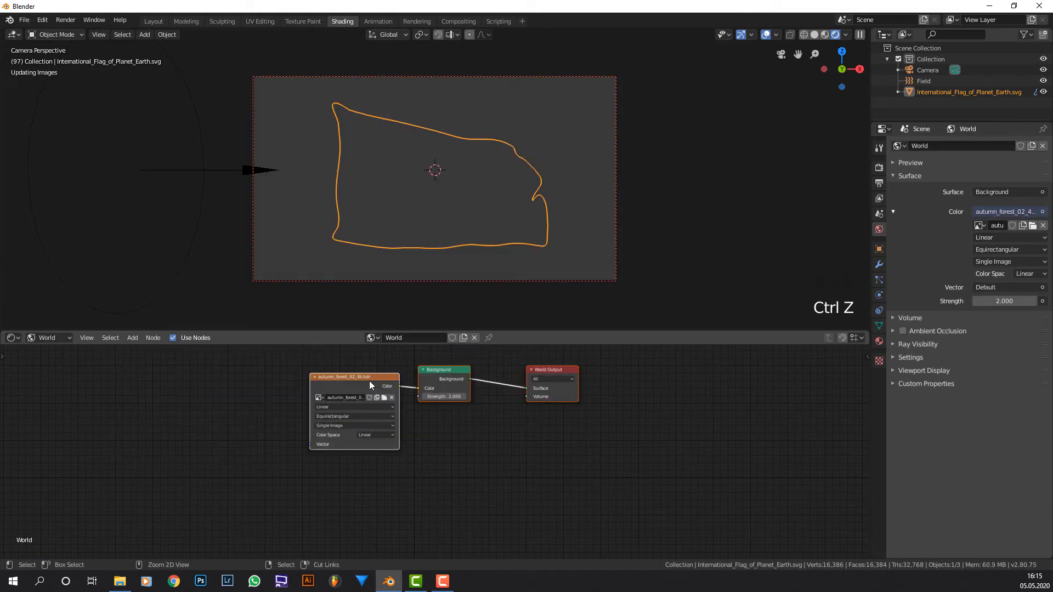
Step: Add linked Mapping and Texture Coordinate nodes to only the autumn_forest_02_4k.hdr environment texture
double_click(359, 384)
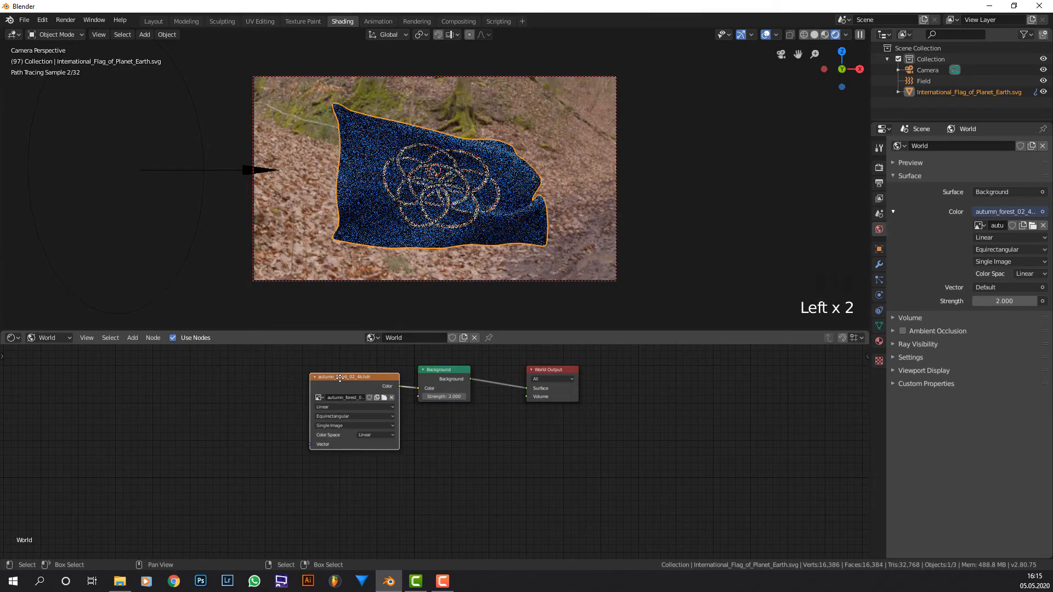
scroll(415, 378, "up", 4)
middle_click_drag(421, 364, 416, 393)
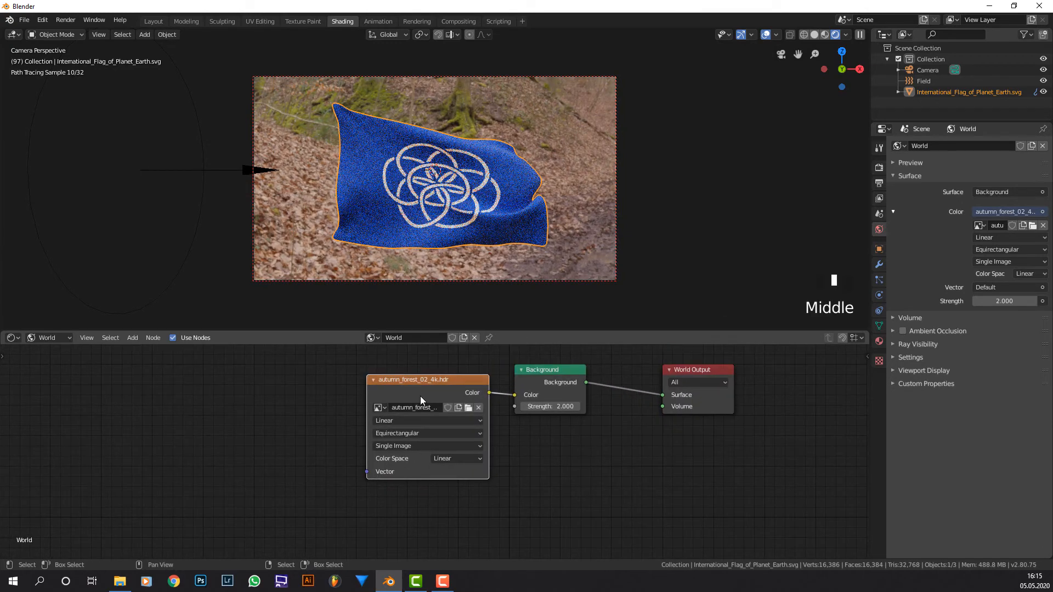
key("ctrl+t")
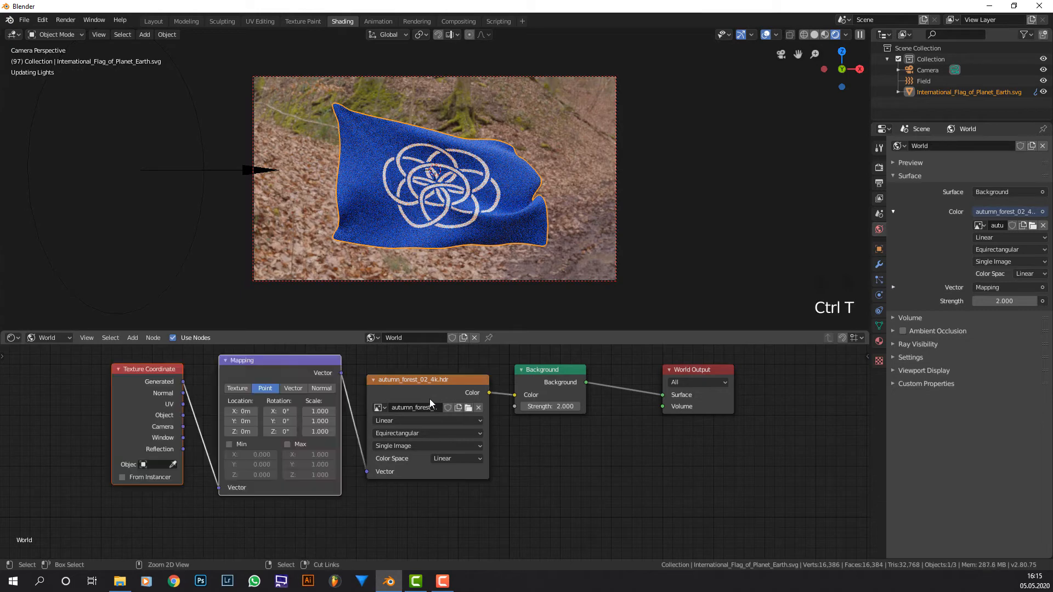
Step: Rotate the environment image around Z to about -23.4° in the Mapping node, checking the backdrop behind the flag
middle_click_drag(403, 390, 464, 394)
left_click_drag(341, 436, 352, 435)
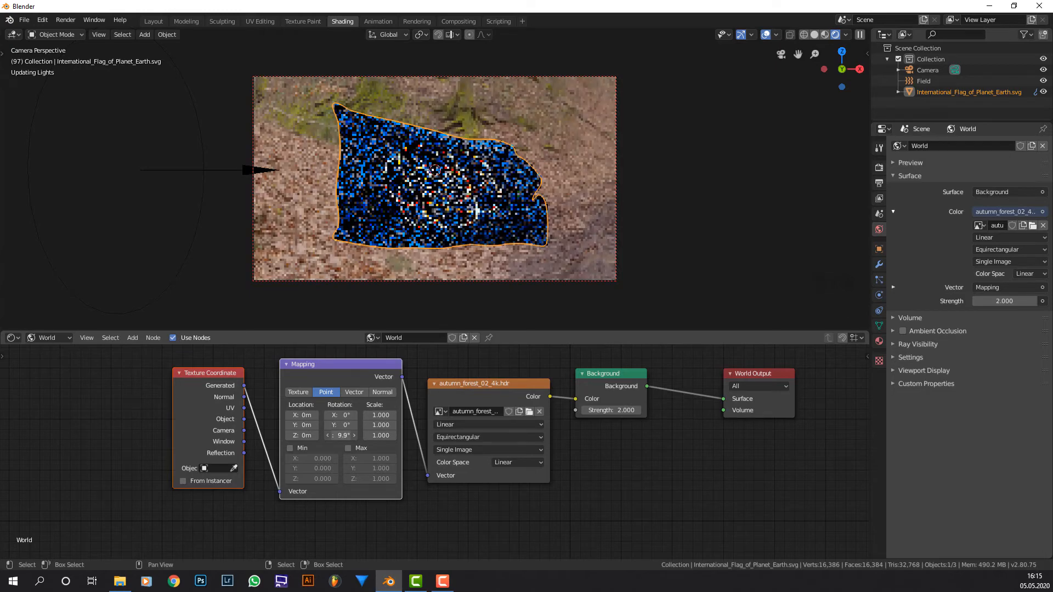
left_click_drag(341, 435, 343, 436)
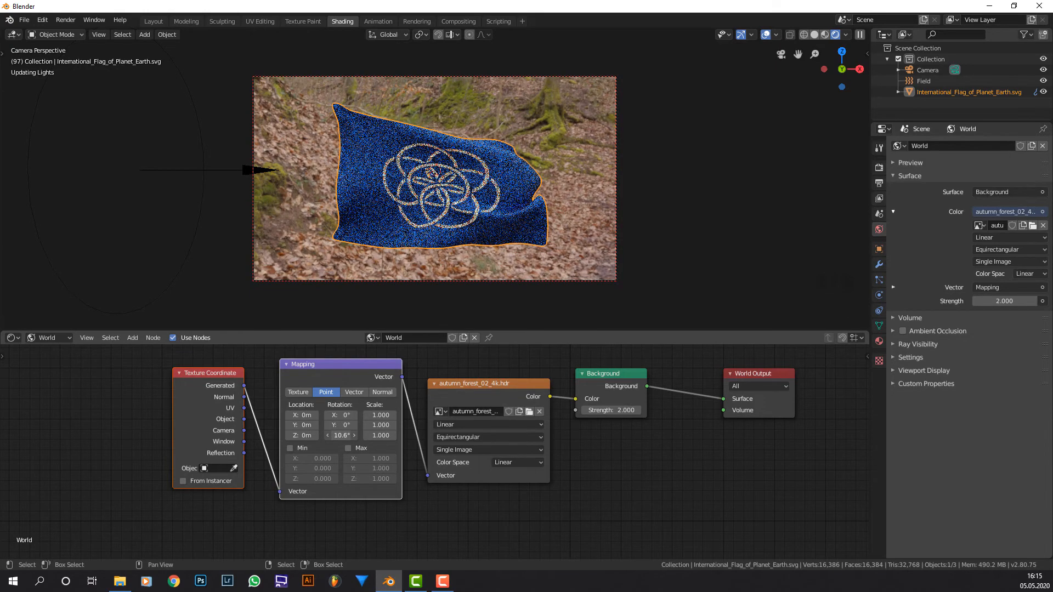
middle_click_drag(443, 277, 488, 265)
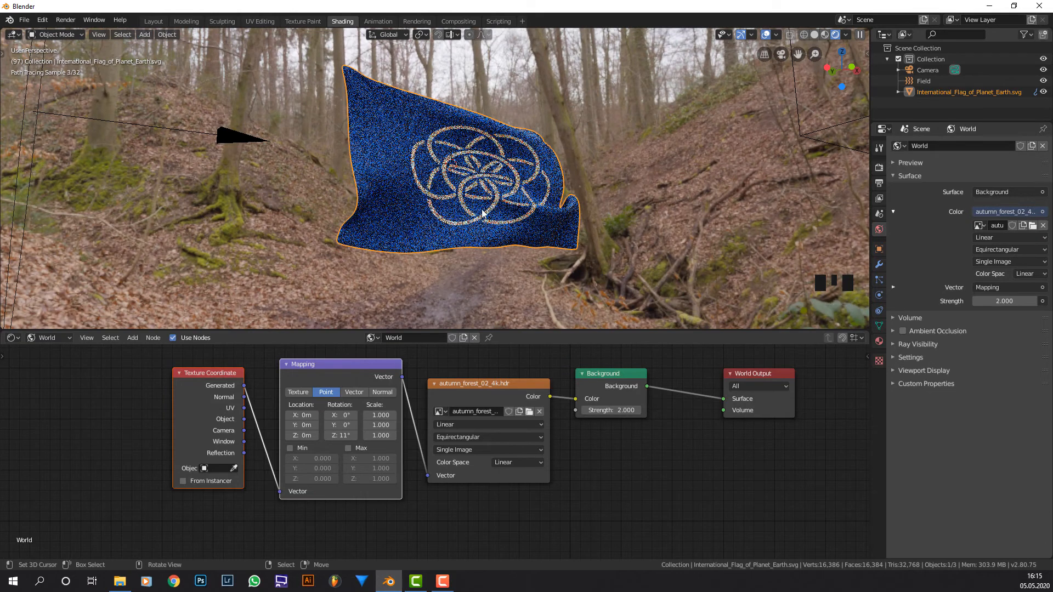
key("KP_0")
left_click_drag(344, 435, 307, 436)
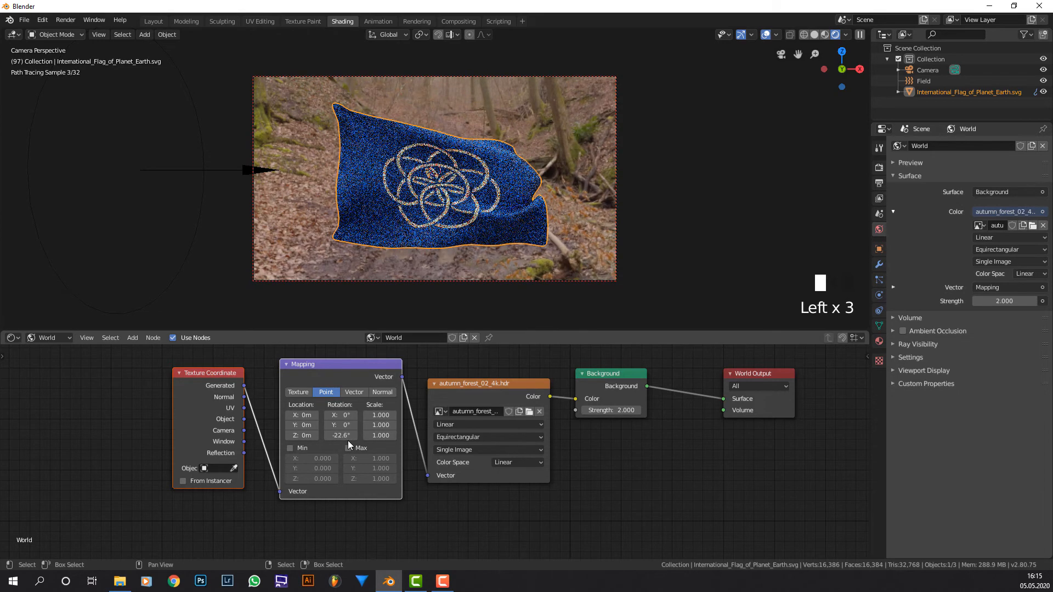
left_click_drag(340, 439, 336, 438)
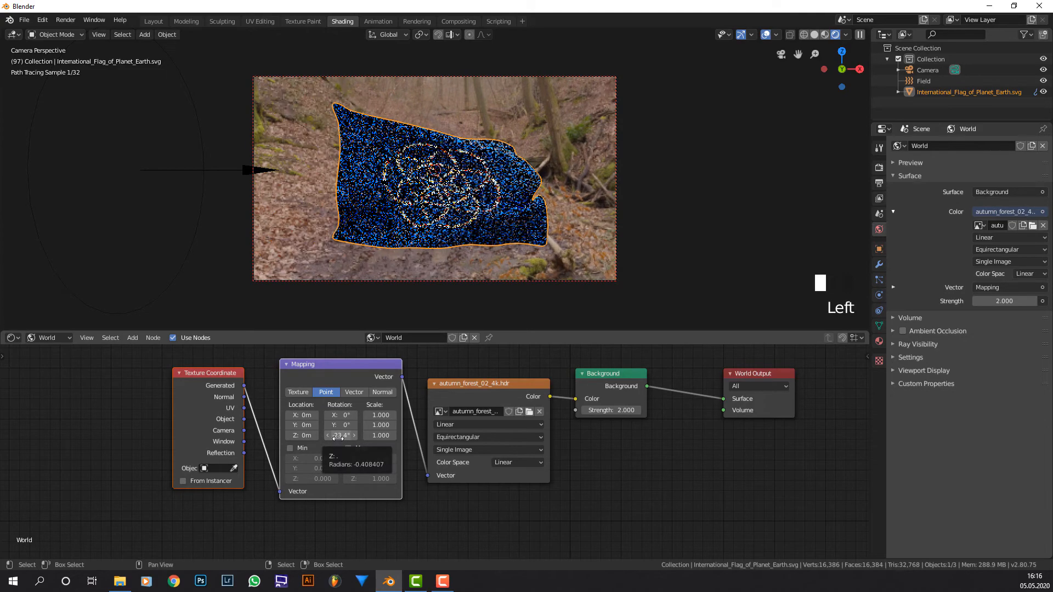
Step: Reframe the camera with walk navigation so it looks slightly upward at the flag against the forest trees
middle_click_drag(491, 248, 541, 237)
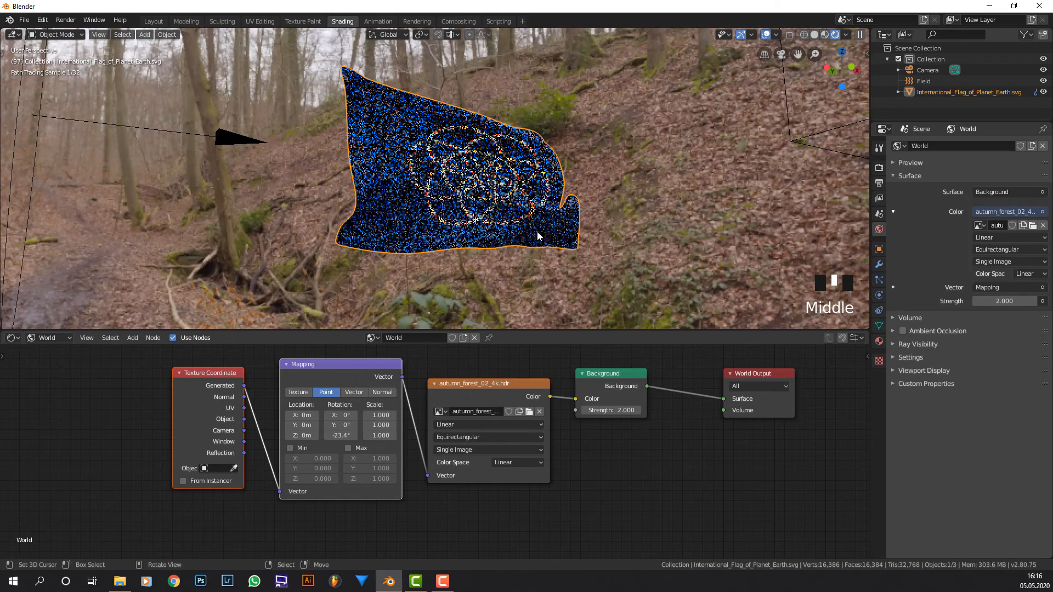
key("KP_0")
key("shift+f")
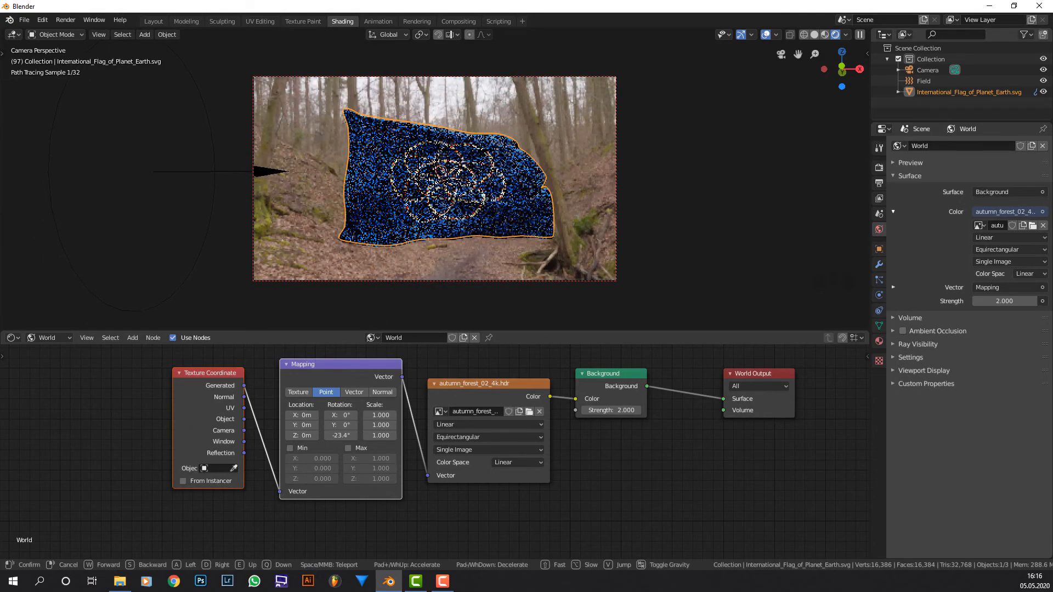
left_click(434, 178)
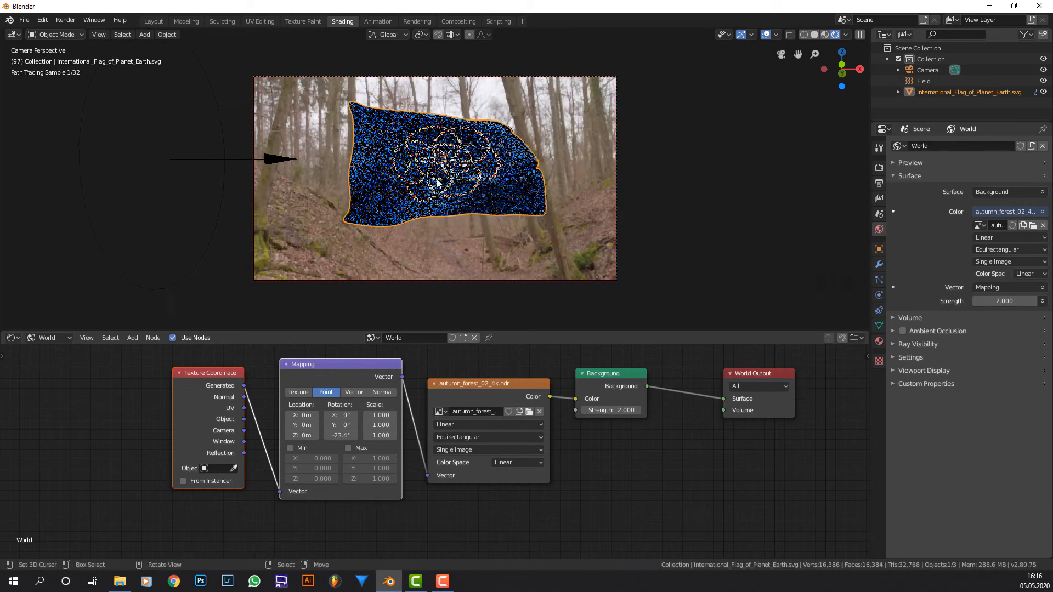
Step: Select the camera and set its rotation to X 104°, Y 0° and Z 0°
right_click(602, 80)
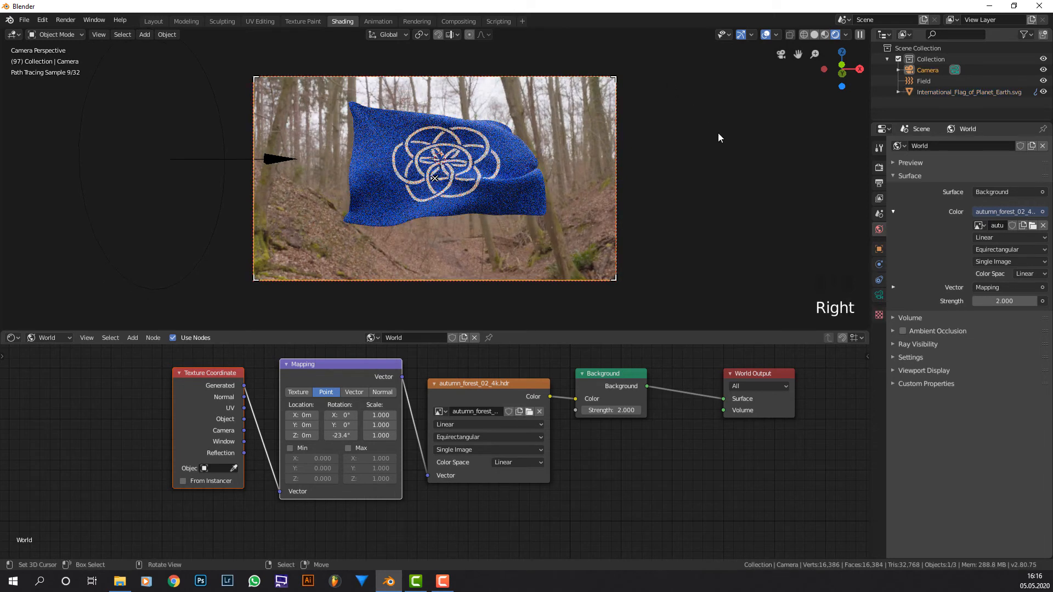
key("n")
left_click(814, 122)
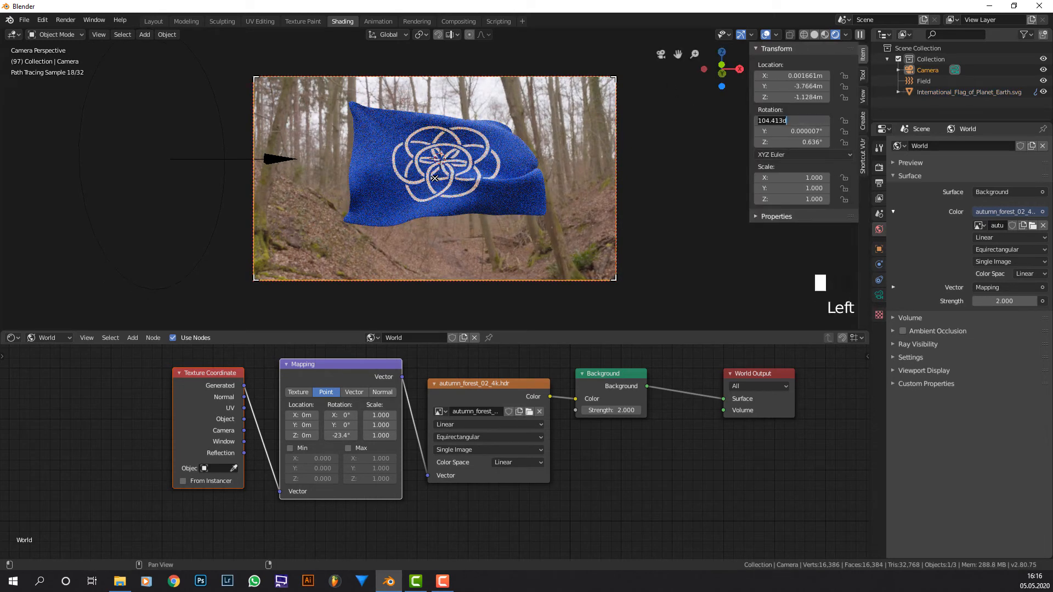
left_click(812, 131)
left_click(812, 131)
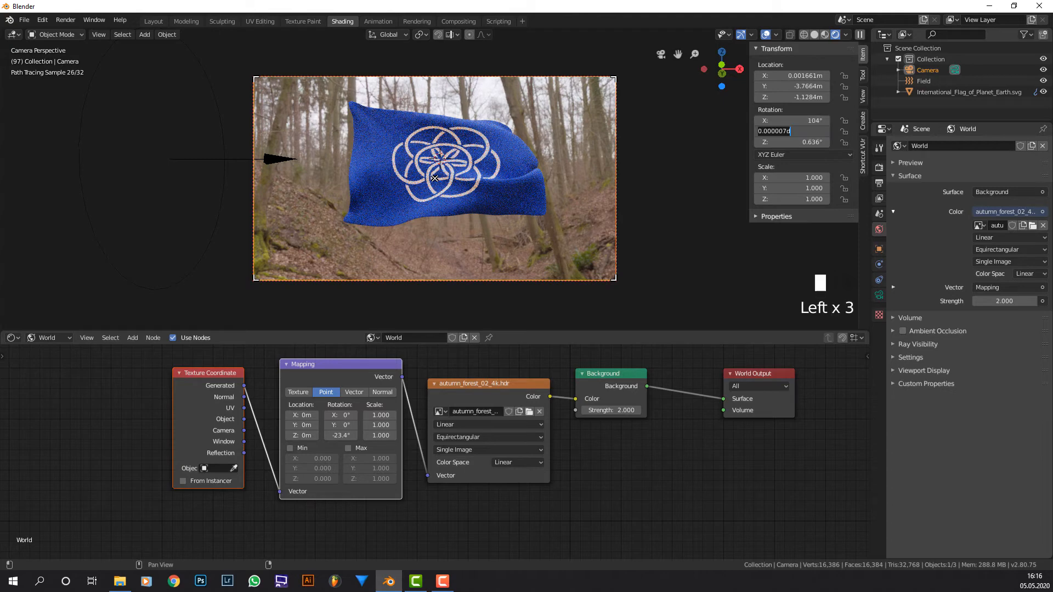
type("0")
key("Return")
left_click(811, 142)
type("0")
key("Return")
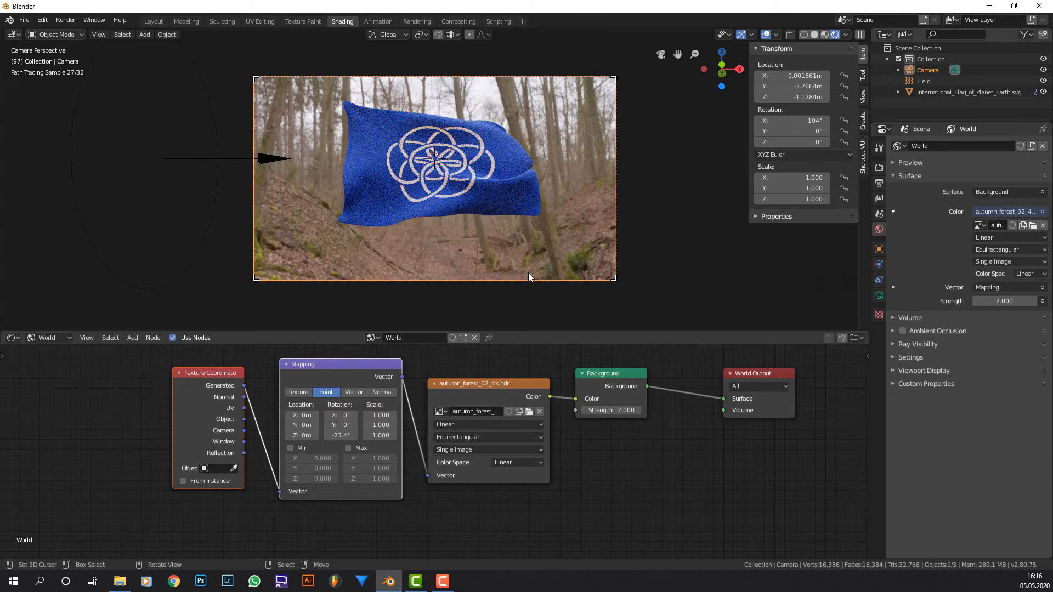
Step: Return the node editor to object shaders and the viewport to solid shading
left_click(48, 337)
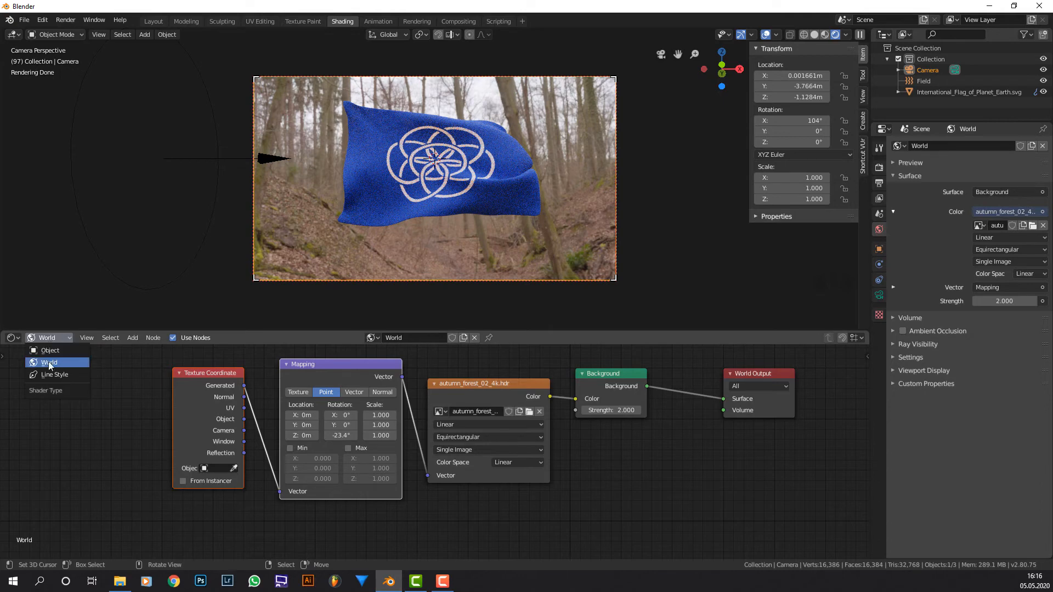
left_click(75, 353)
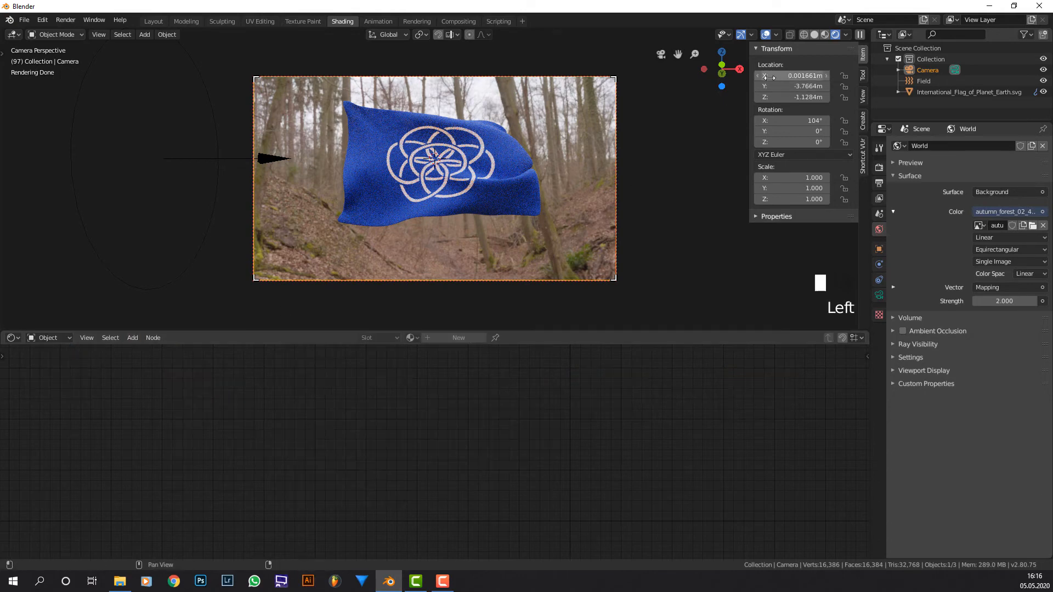
left_click(816, 34)
Step: Add a mesh cylinder to the scene outside the camera view
middle_click_drag(466, 186, 390, 179)
key("shift+a")
mouse_move(390, 180)
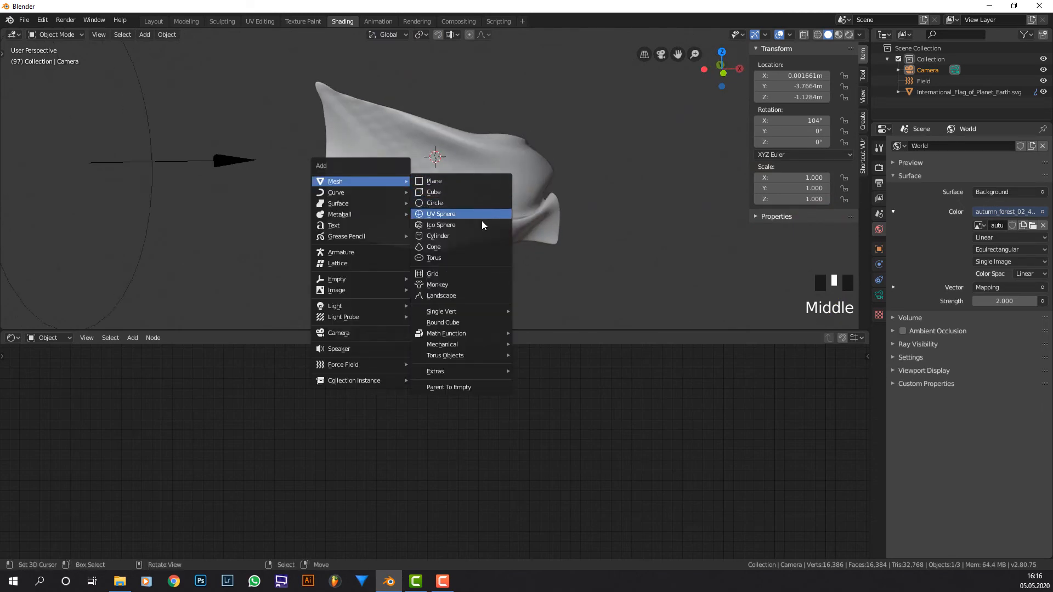
left_click(483, 236)
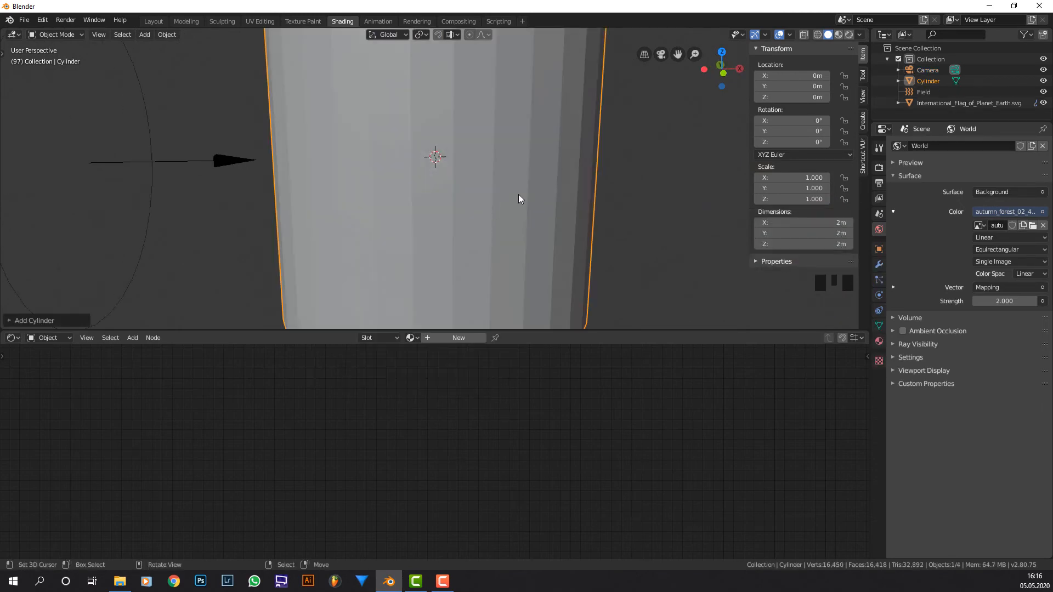
scroll(532, 189, "down", 3)
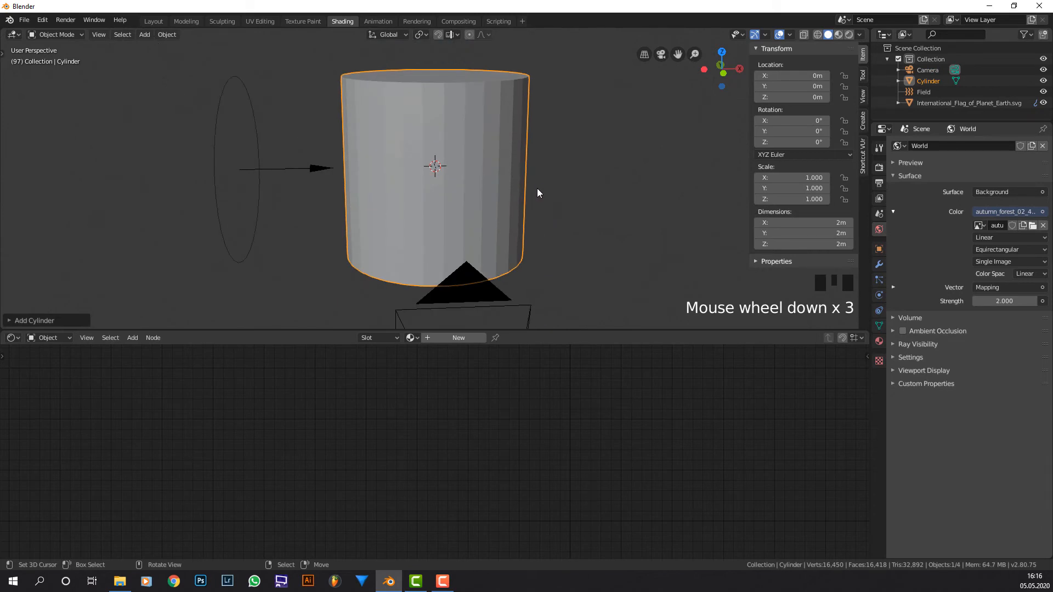
Step: From the top view, scale the cylinder to about 0.089 on X and Y only, keeping its height
key("KP_7")
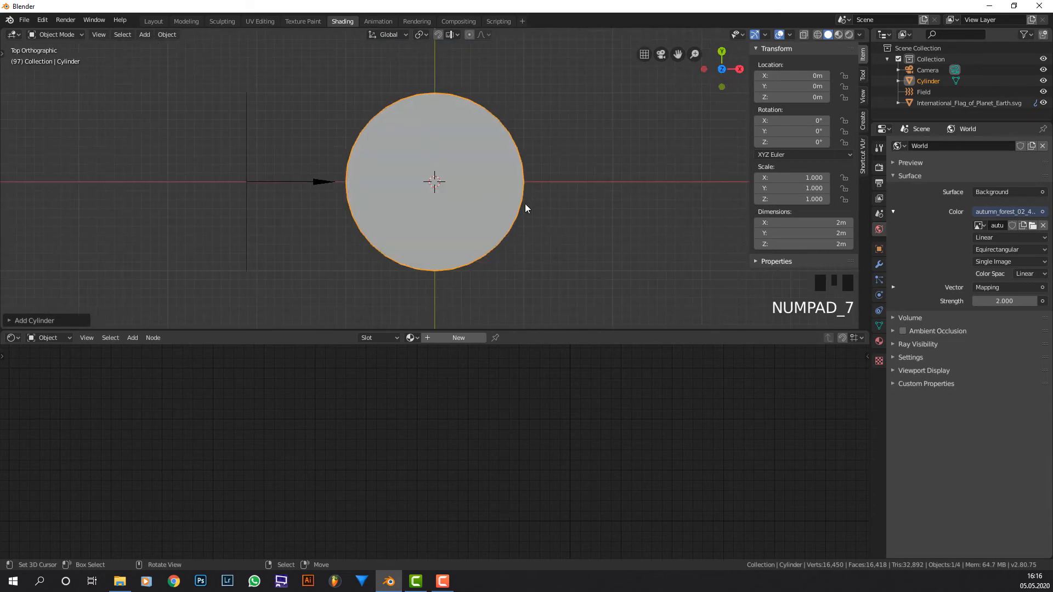
key("s")
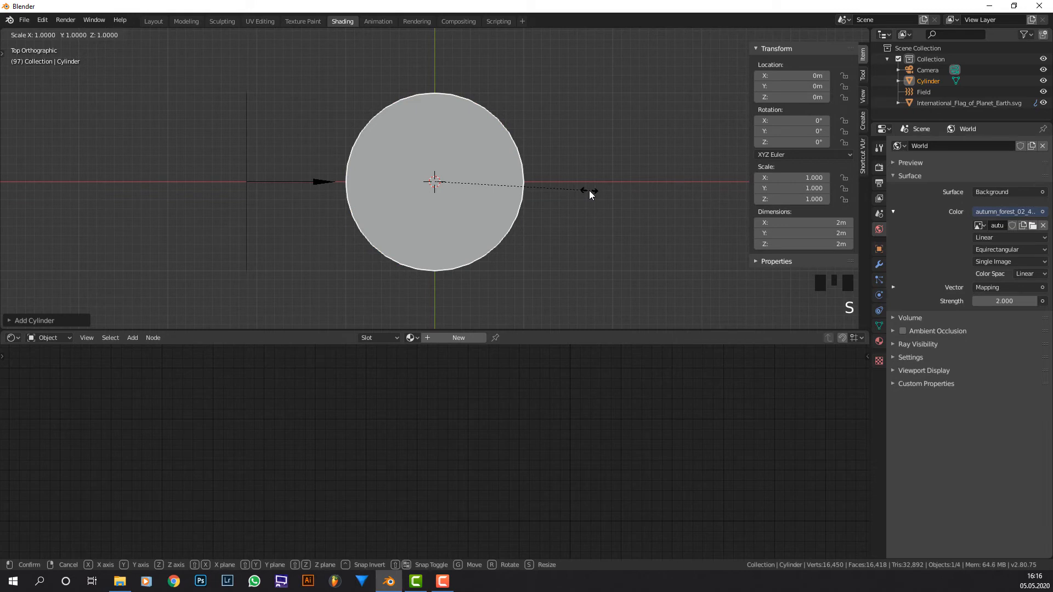
key("shift+z")
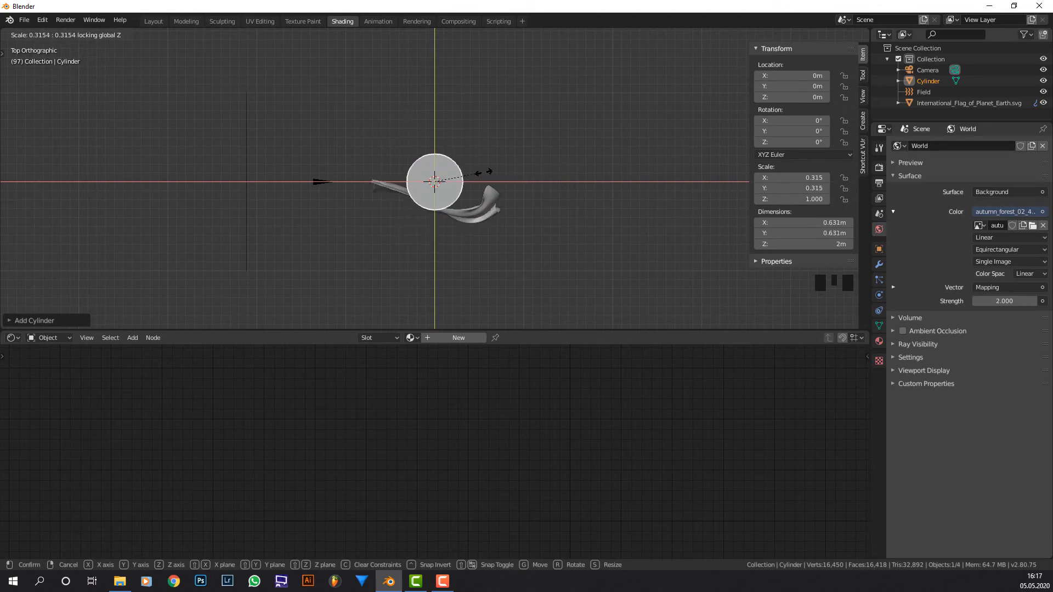
left_click(453, 176)
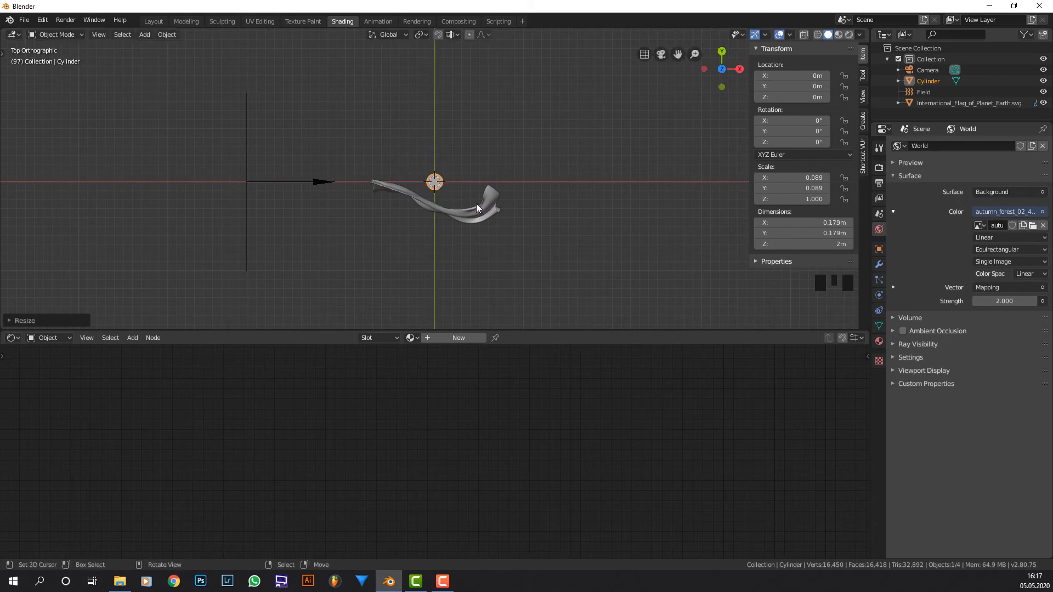
middle_click_drag(476, 203, 467, 82)
key("s")
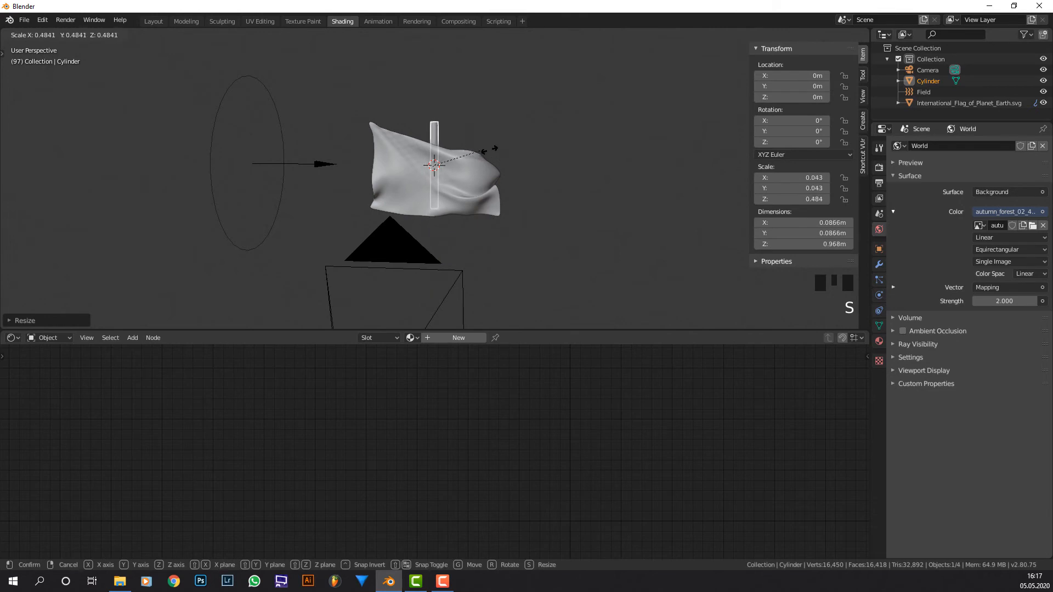
right_click(583, 129)
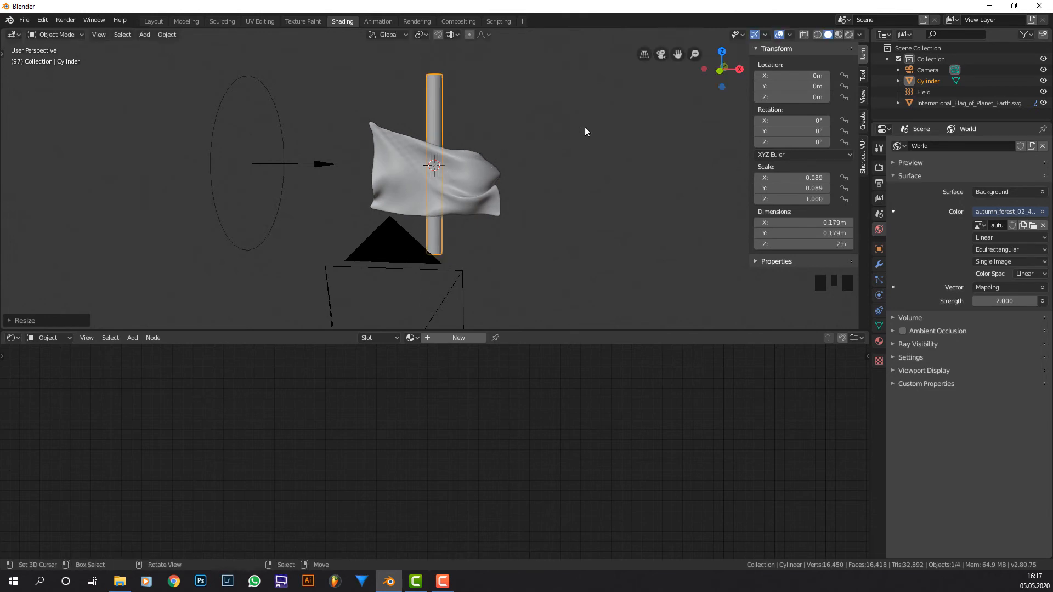
Step: From the front view, narrow the cylinder to a scale of about 0.064 on X and Y, keeping its height
key("KP_1")
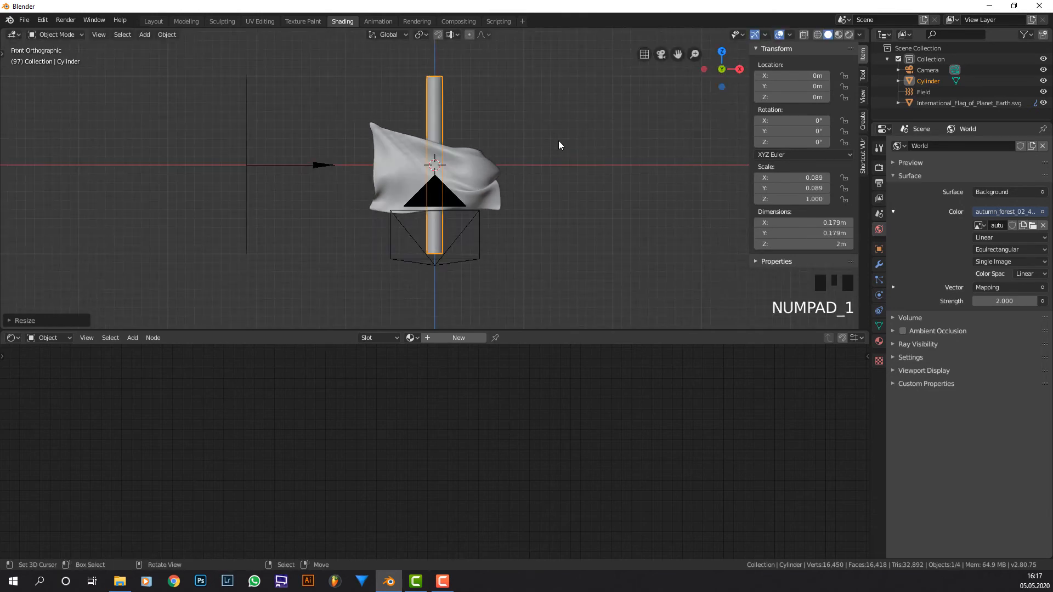
scroll(557, 145, "up", 2)
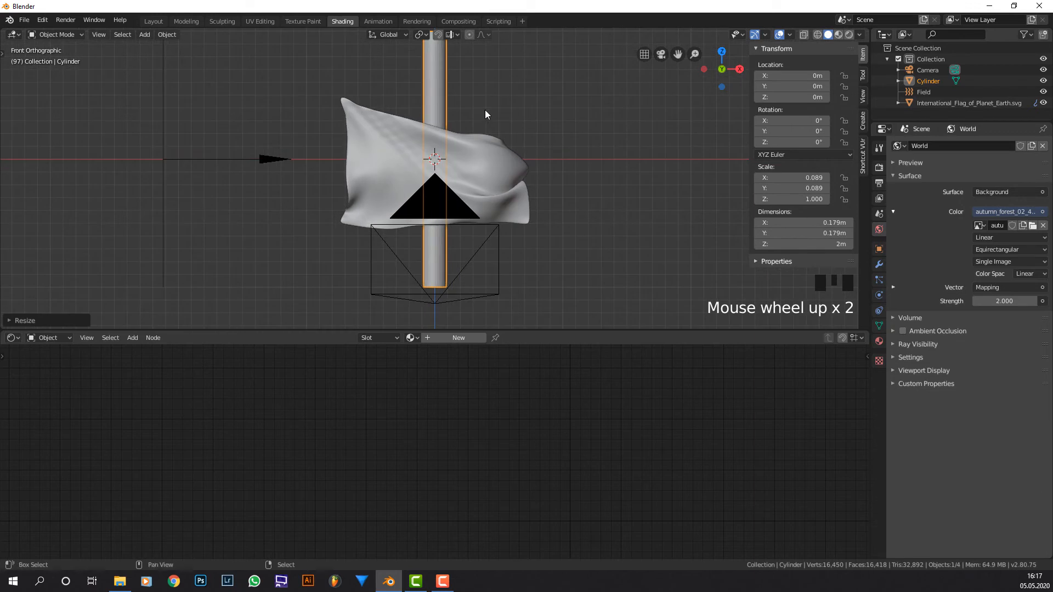
middle_click_drag(485, 113, 531, 141, "shift")
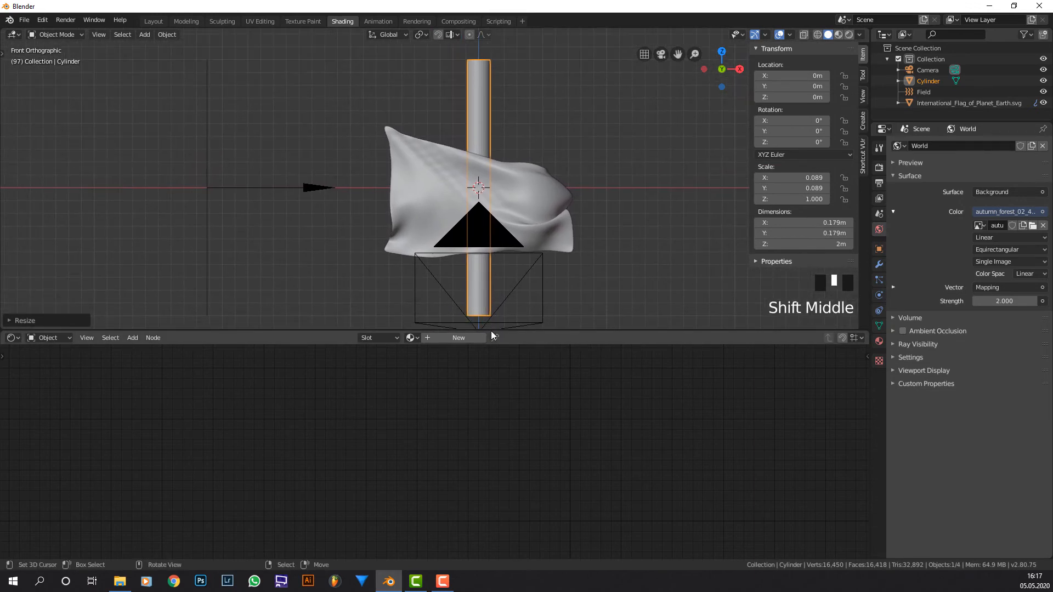
left_click_drag(491, 331, 491, 420)
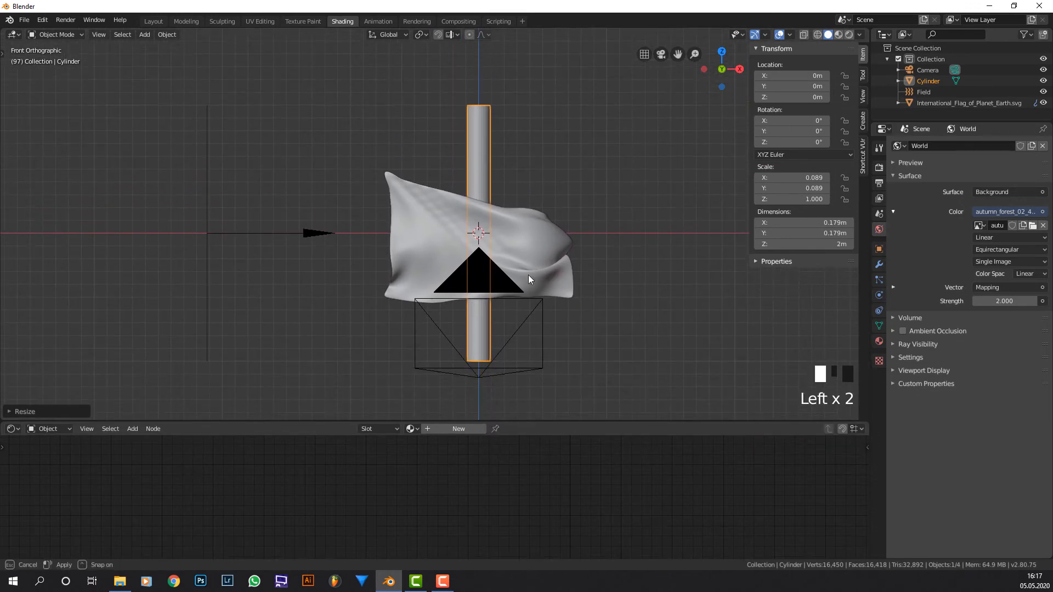
key("s")
key("shift+z")
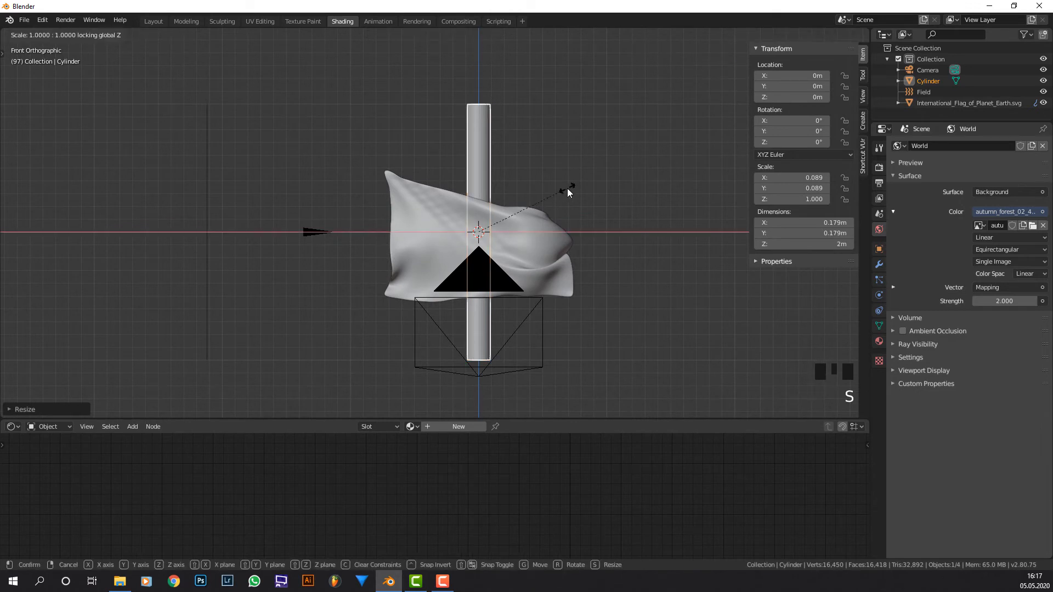
left_click(540, 201)
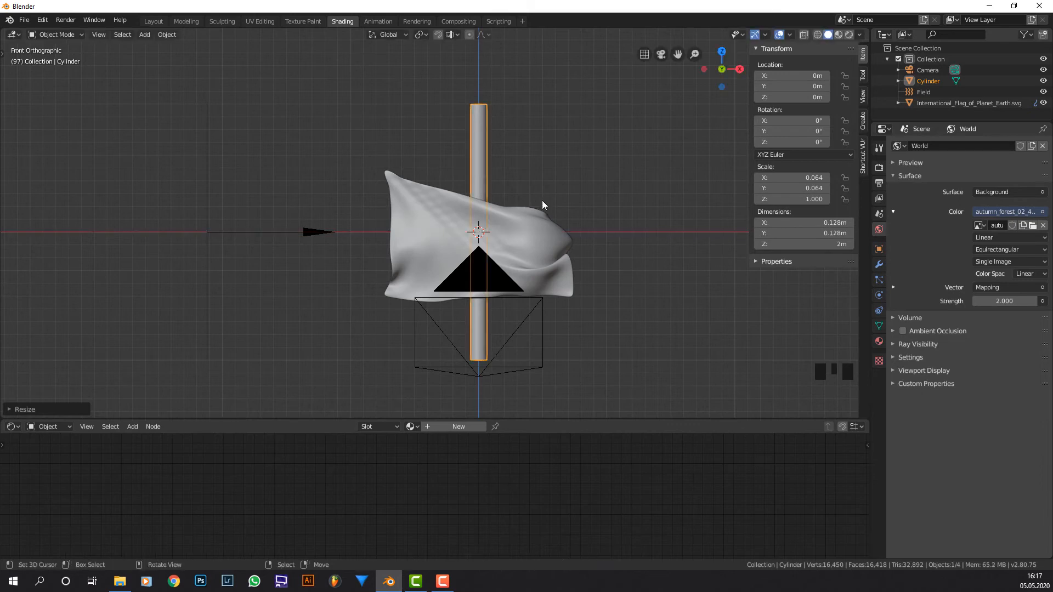
Step: Move the cylinder along X to about -0.98 m, beside the flag, and stretch it to about 1.439 on Z
key("g")
key("y")
key("x")
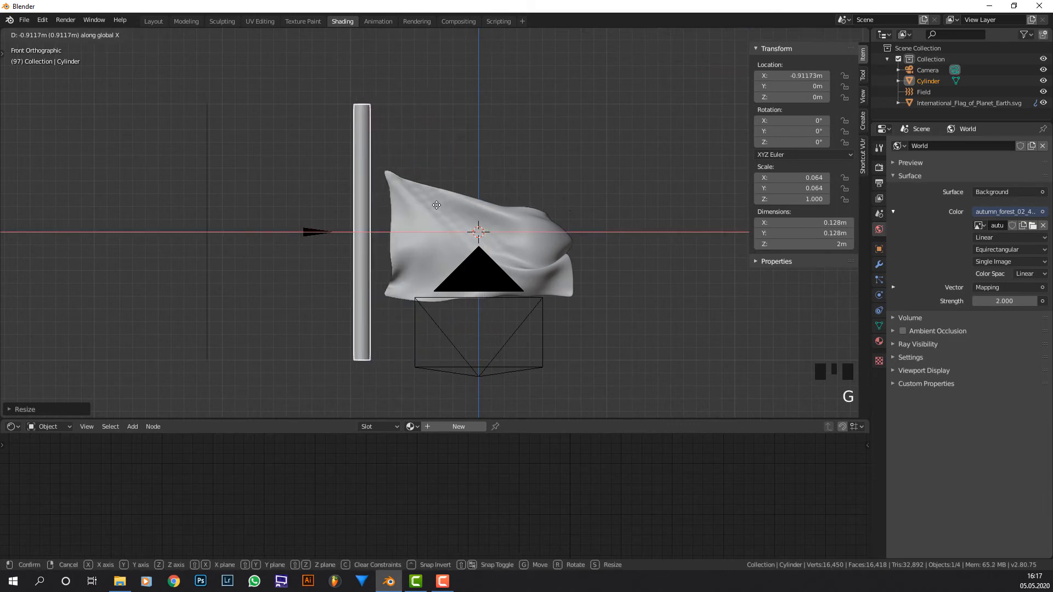
left_click(439, 205)
key("s")
key("z")
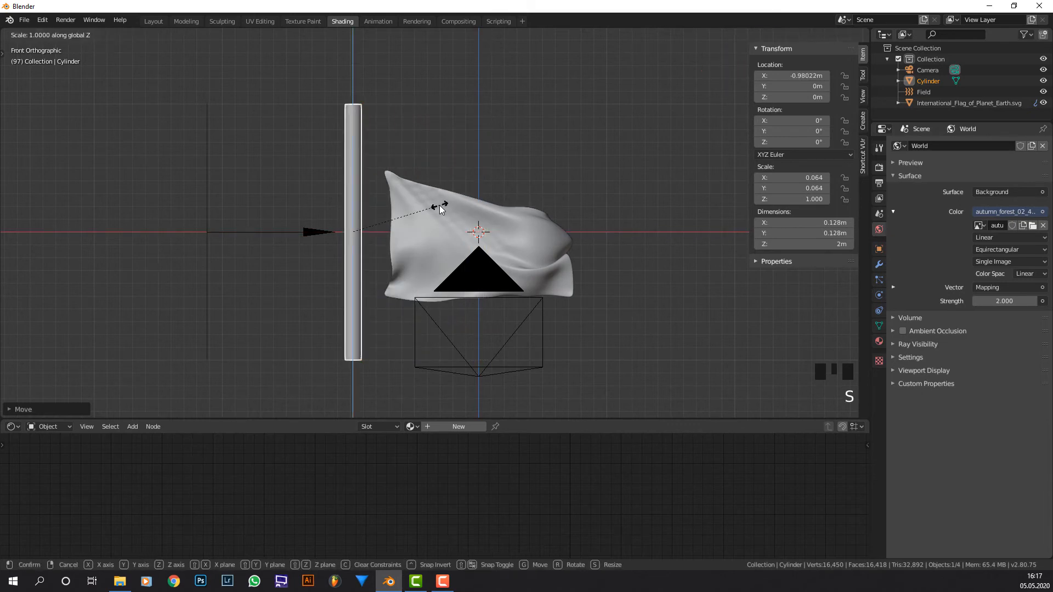
left_click(480, 206)
Step: Reposition the pole freely in the front view to about X -0.986 m and Z -0.117 m
scroll(471, 192, "down", 2)
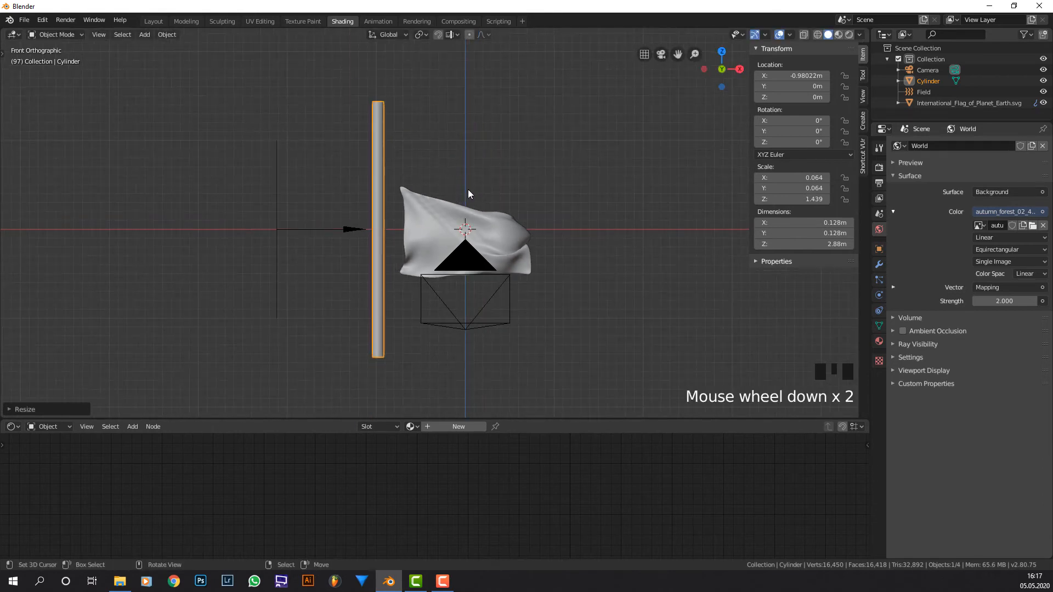
key("g")
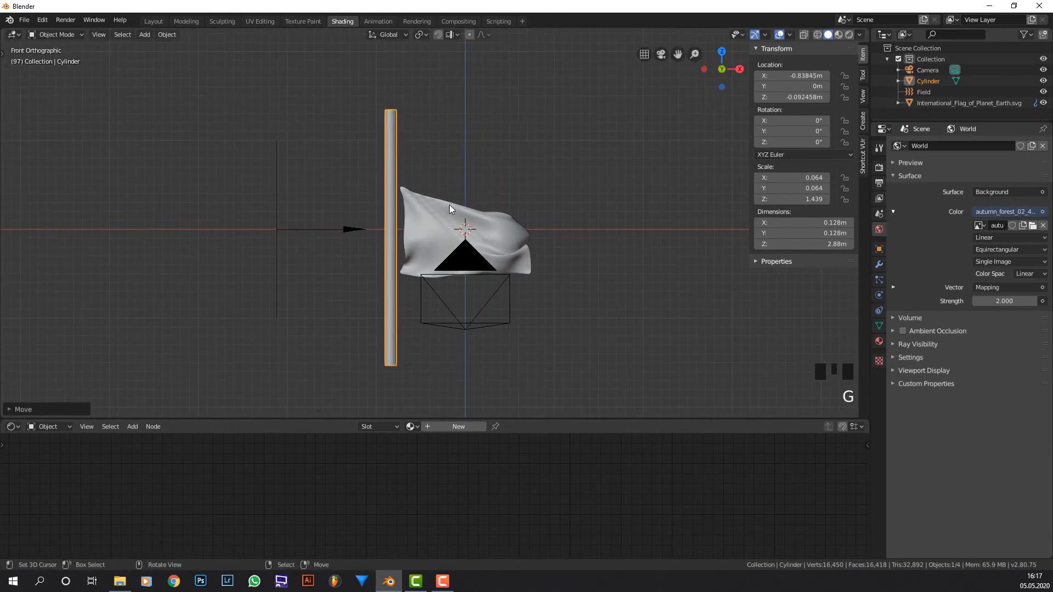
key("g")
left_click(402, 220)
scroll(403, 221, "up", 1)
scroll(402, 219, "up", 5)
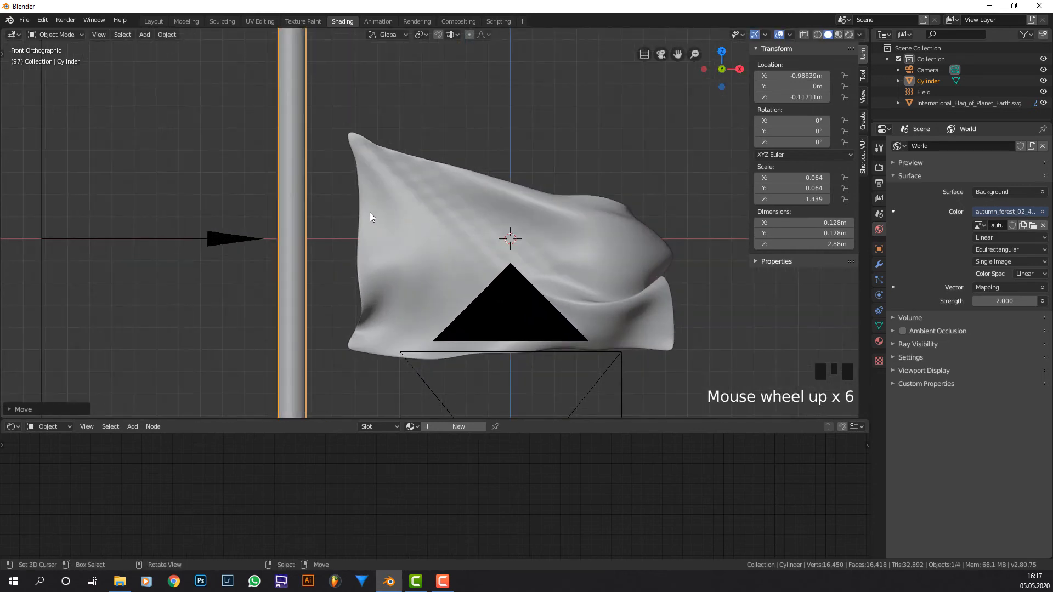
key("w")
key("Escape")
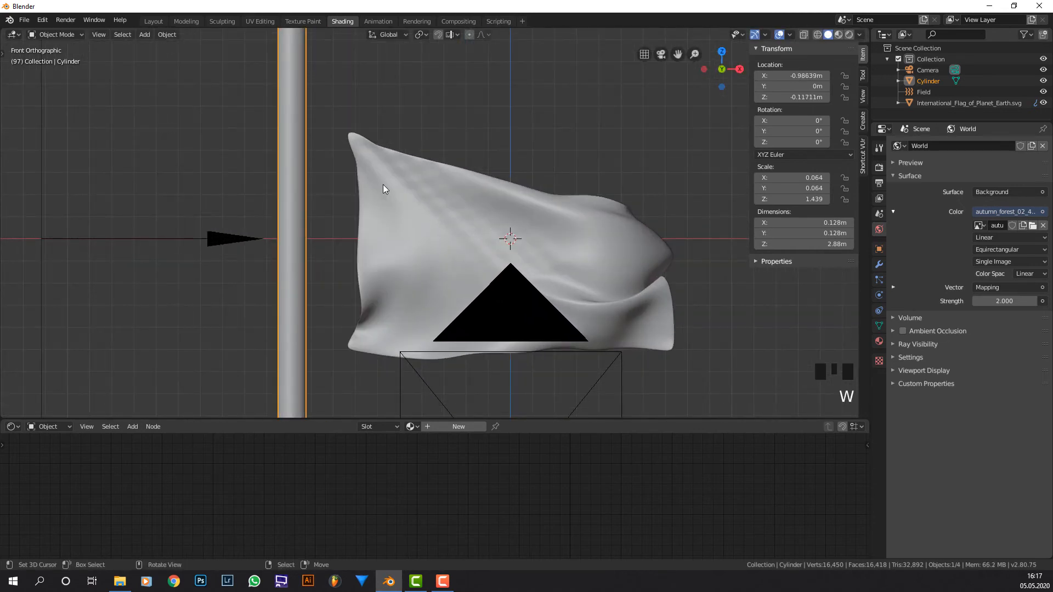
scroll(383, 184, "down", 2)
scroll(433, 222, "down", 2)
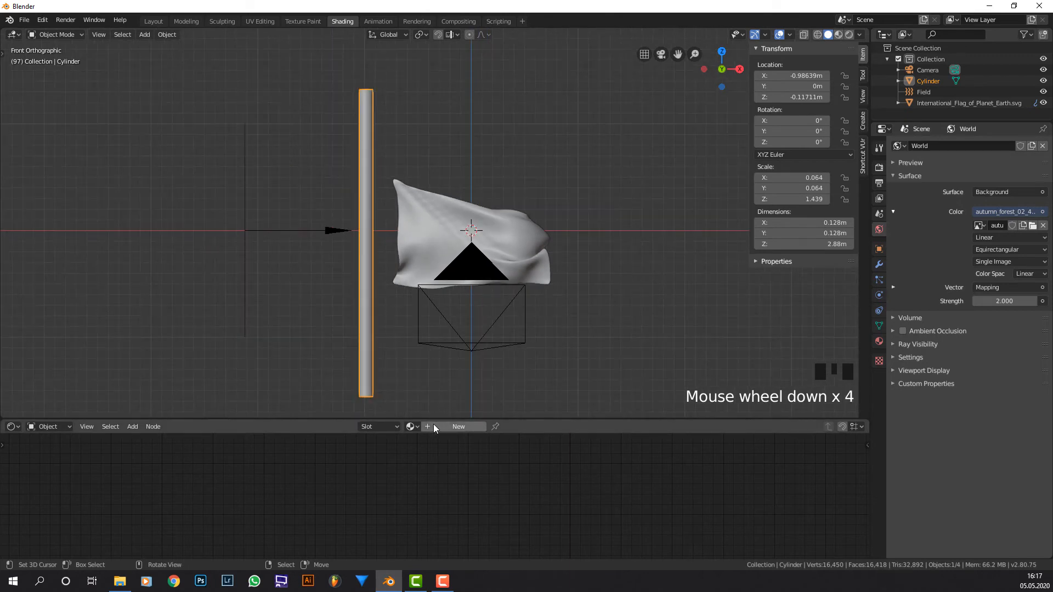
Step: Create a new material for the pole and set its Metallic to 1.000, previewing it rendered through the camera
left_click(458, 426)
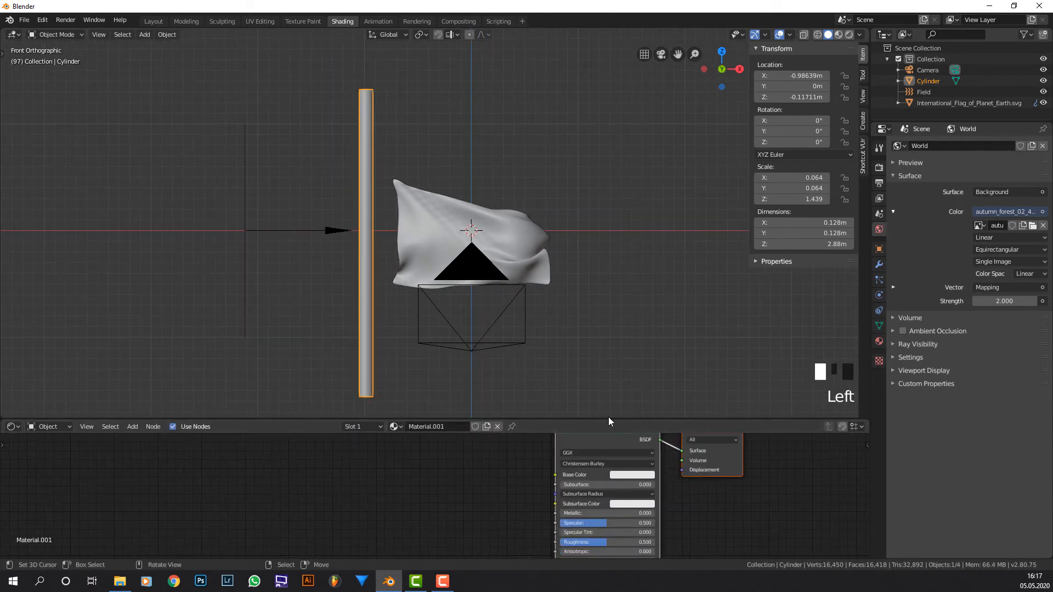
left_click_drag(606, 419, 606, 319)
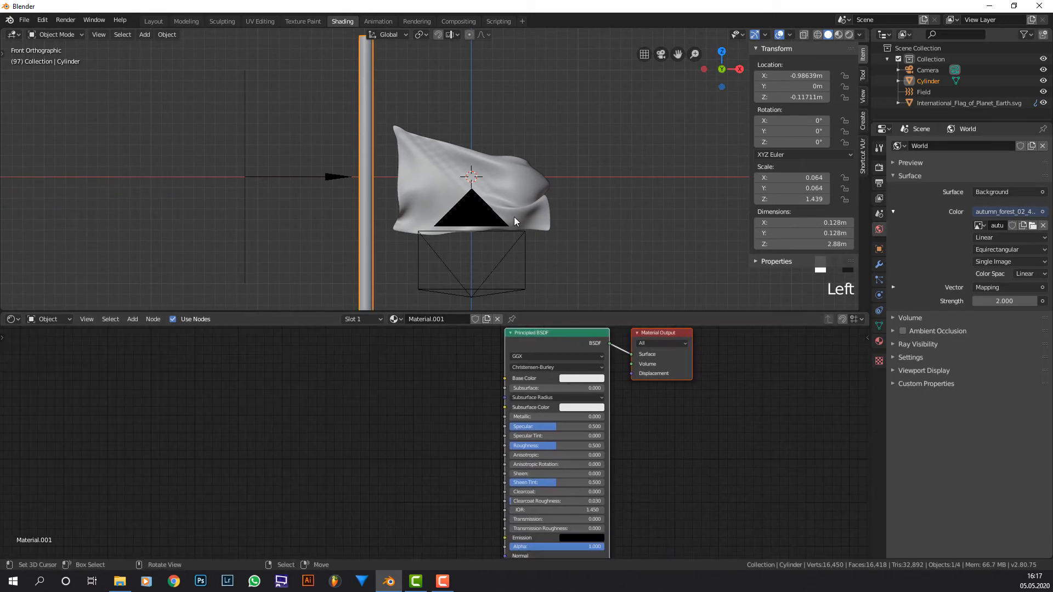
key("KP_0")
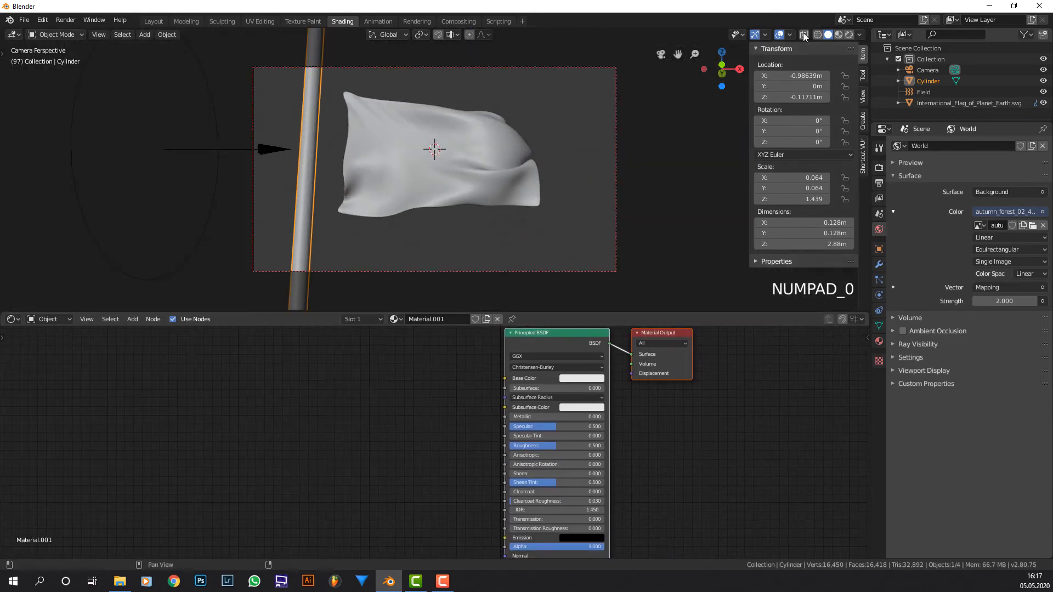
left_click(849, 34)
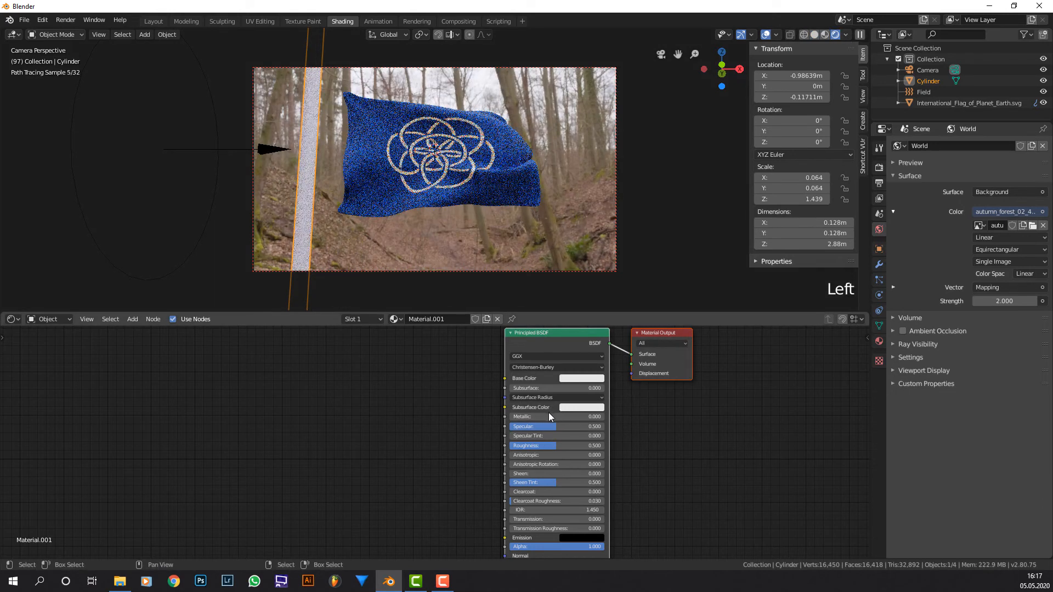
left_click_drag(536, 417, 604, 416)
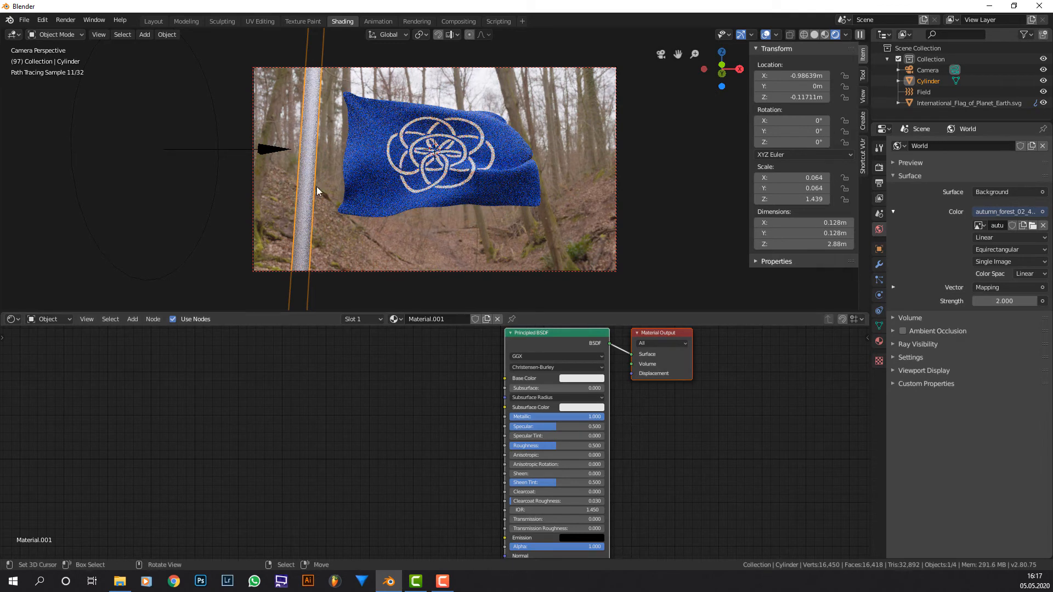
Step: Hide the viewport overlays and set the pole material's Roughness to 0.25
left_click(765, 34)
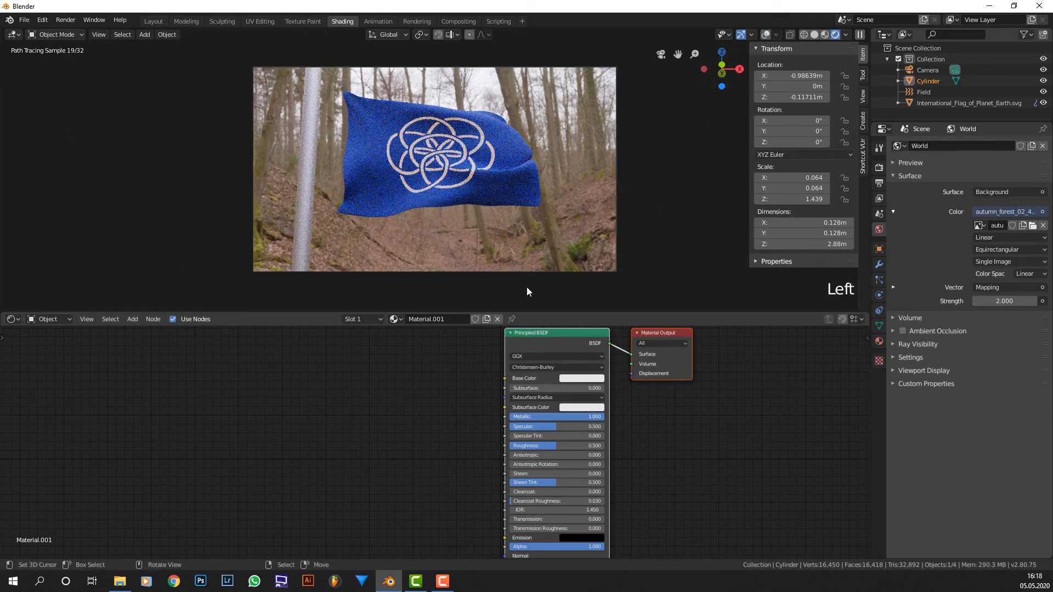
scroll(459, 365, "up", 5)
middle_click_drag(573, 447, 495, 404)
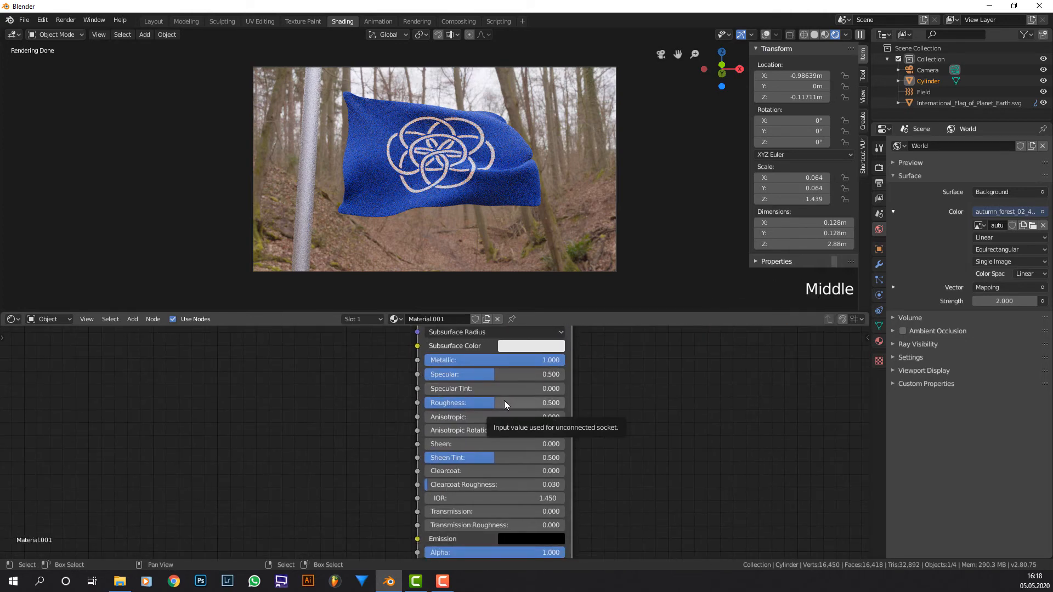
left_click(504, 403)
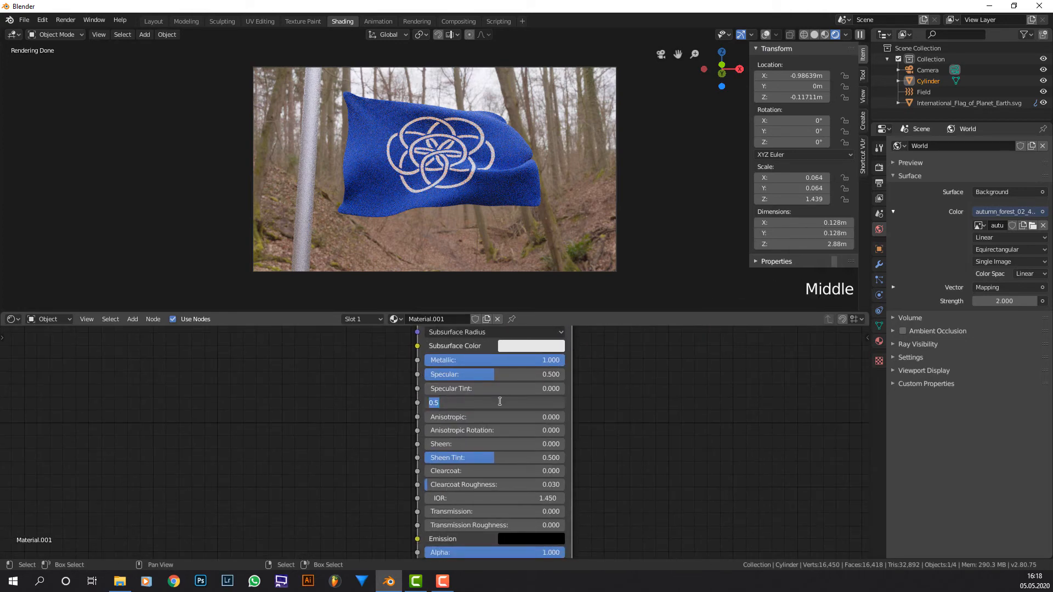
type(".25")
key("Return")
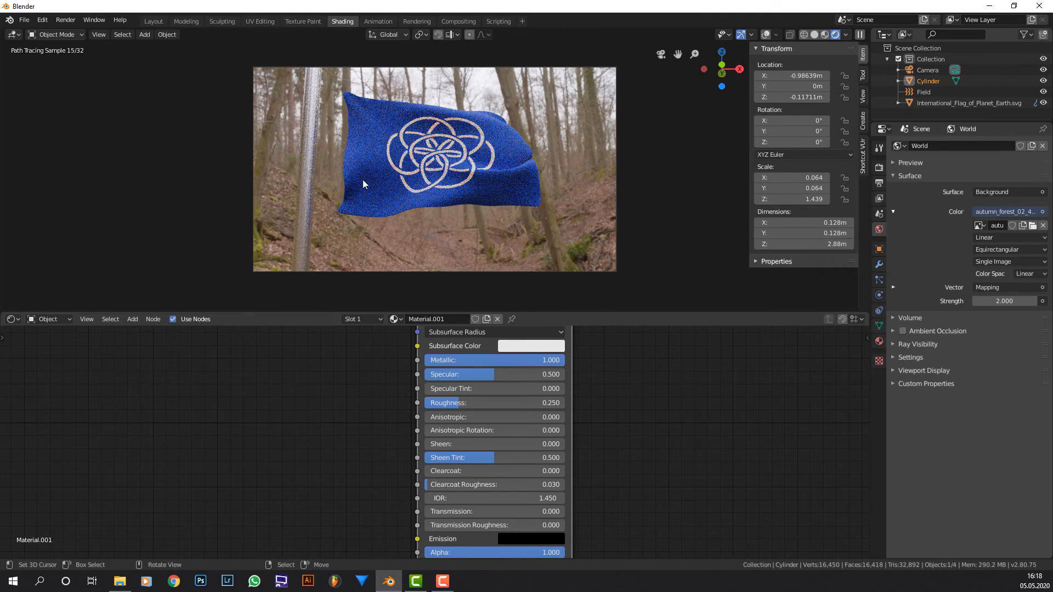
Step: Switch to the Layout workspace and show the scene from the front in solid shading
left_click(815, 34)
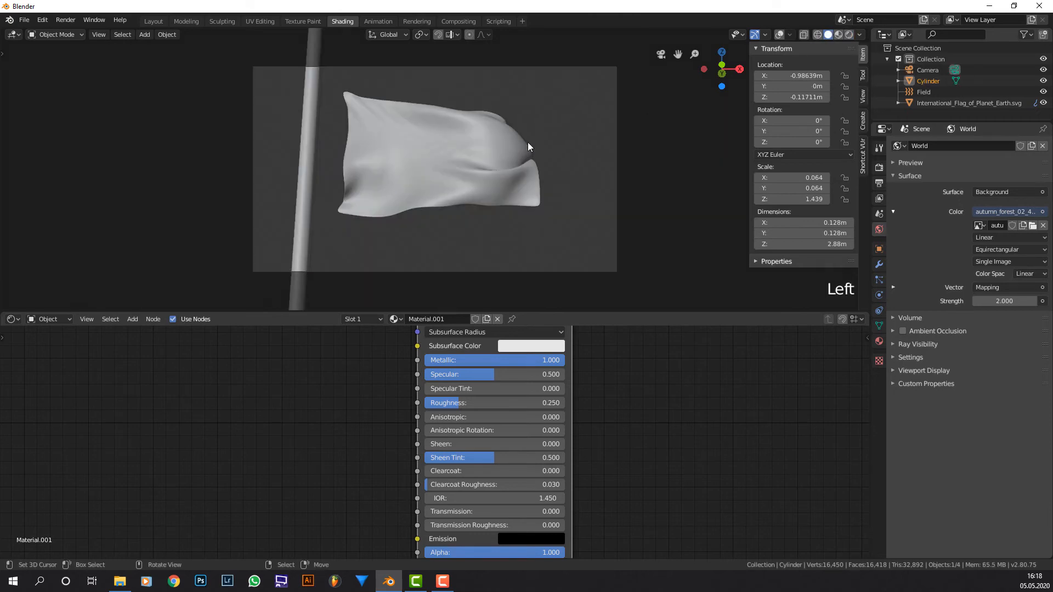
left_click(160, 21)
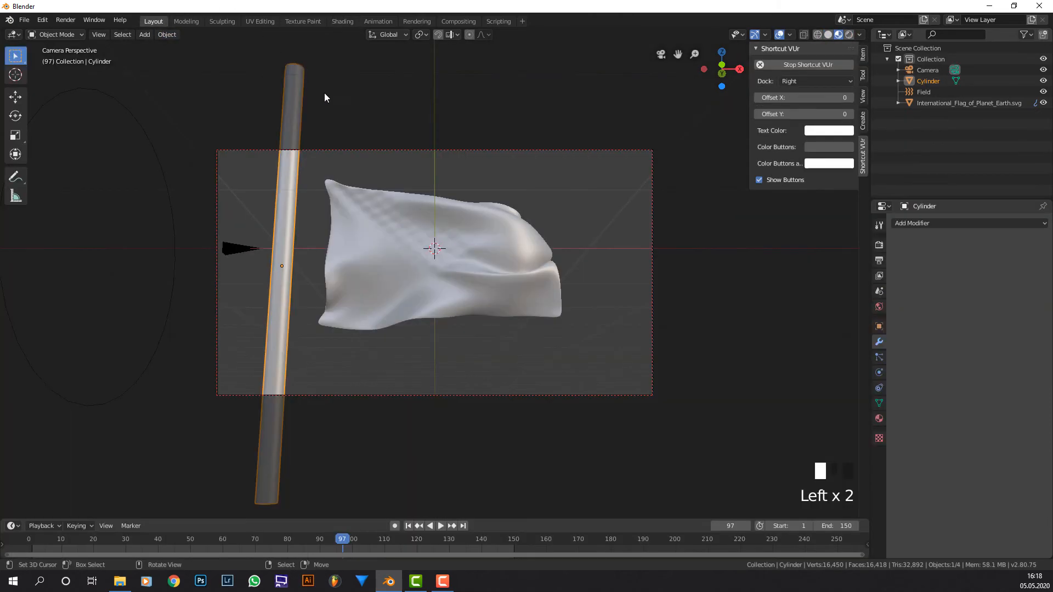
middle_click_drag(420, 157, 420, 160)
key("KP_1")
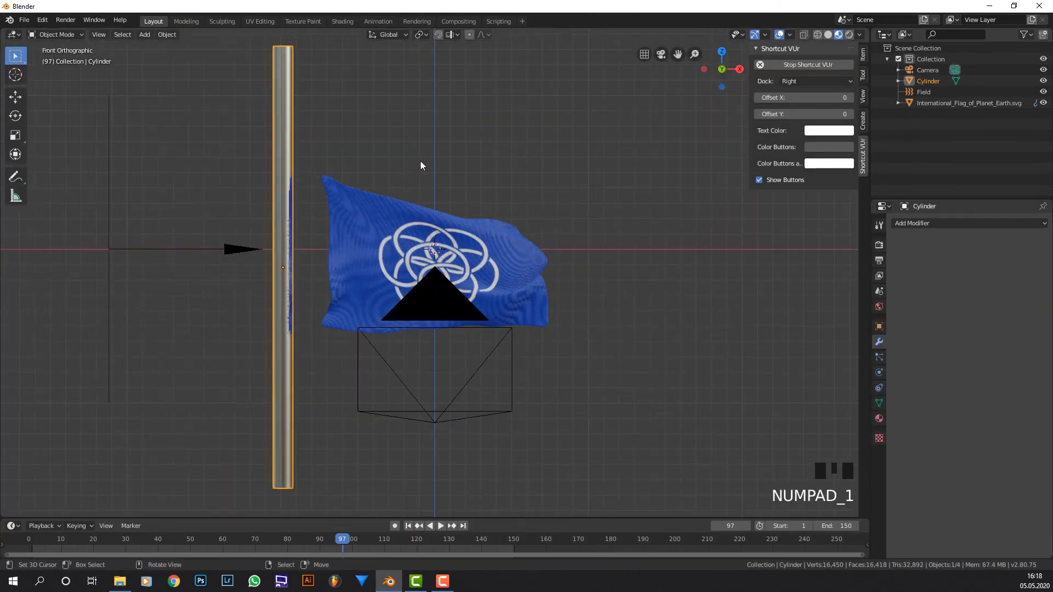
left_click(828, 34)
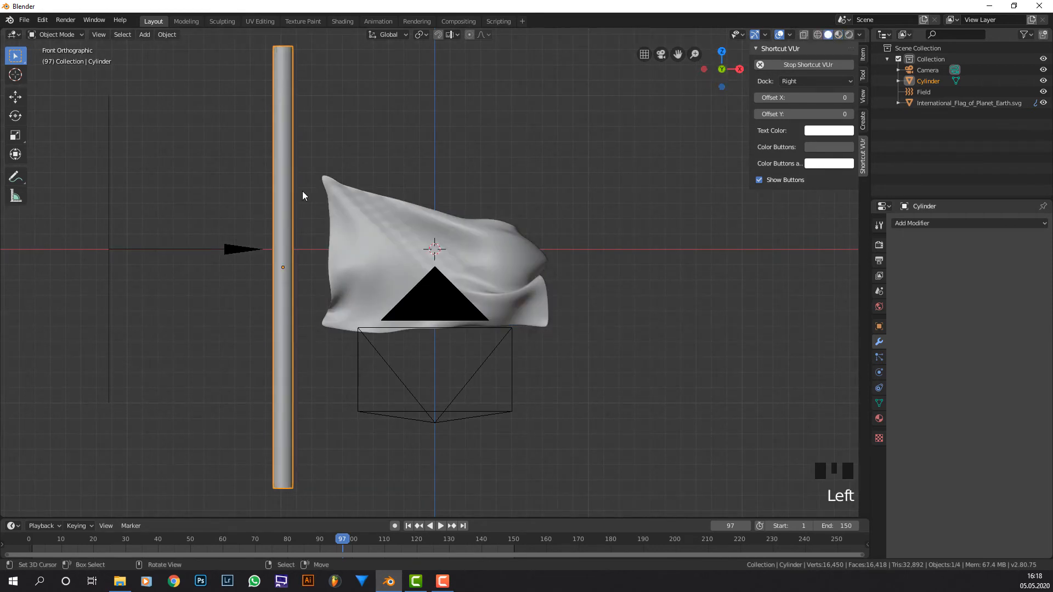
Step: Snap the 3D cursor to the selected pole and add a second mesh cylinder at that point
key("shift+s")
key("shift+a")
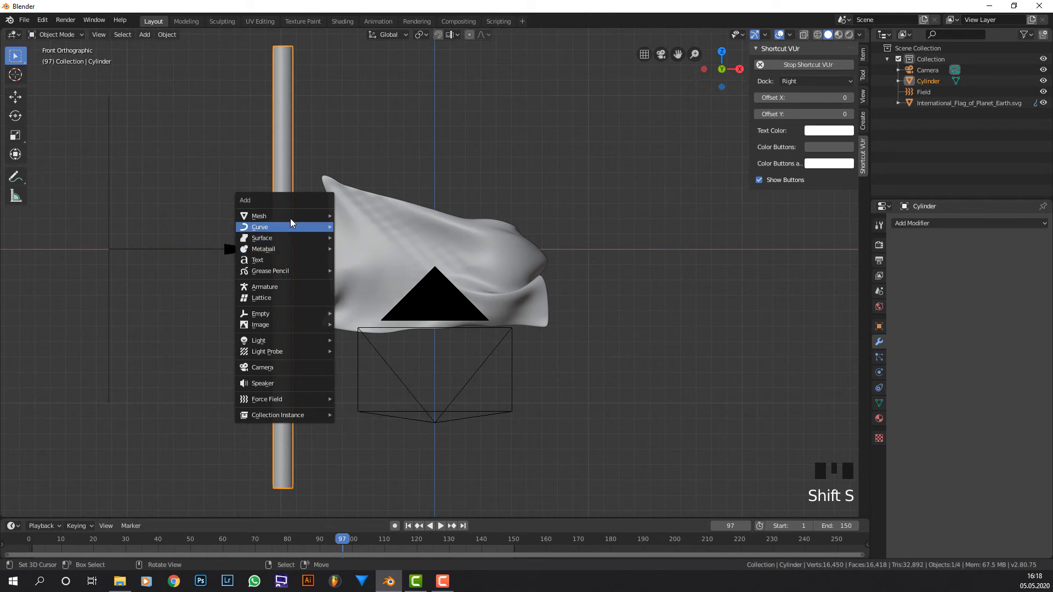
mouse_move(324, 215)
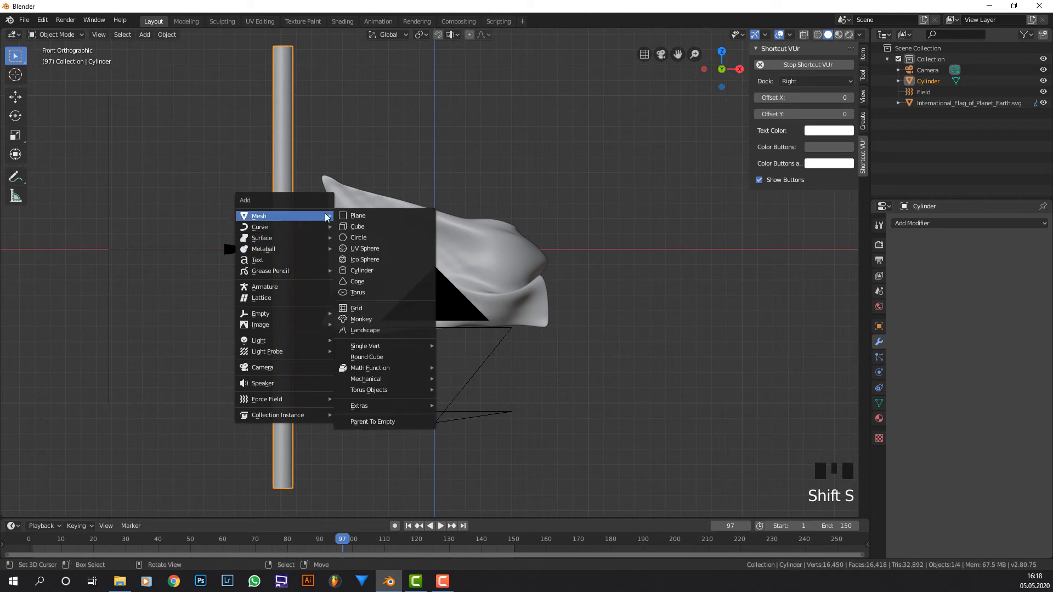
left_click(396, 271)
Step: Thin the new cylinder on X and Y only, scaling by about 0.104 and again by about 0.142
key("s")
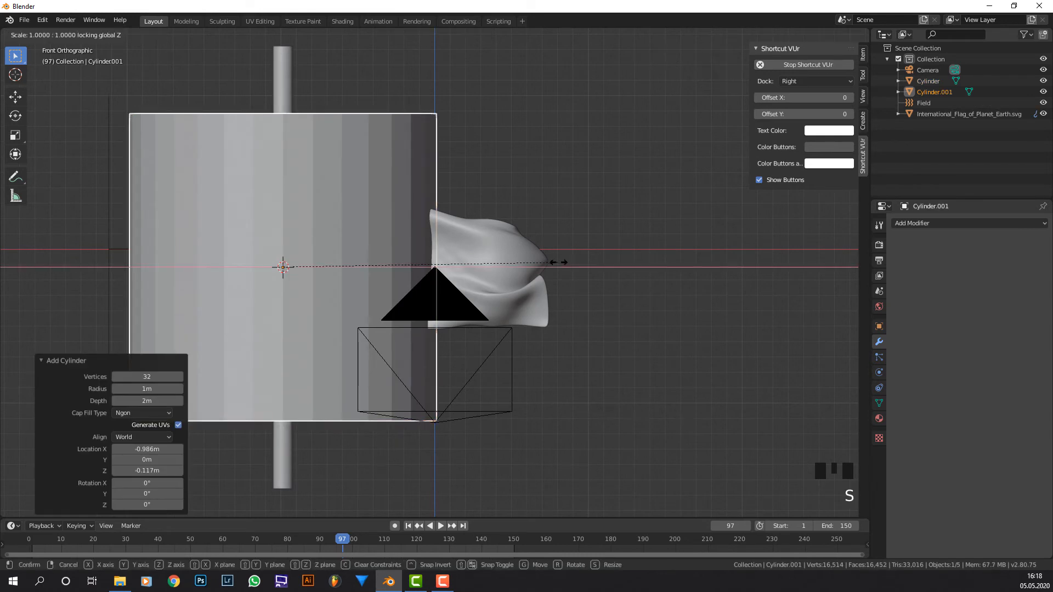
left_click(311, 263)
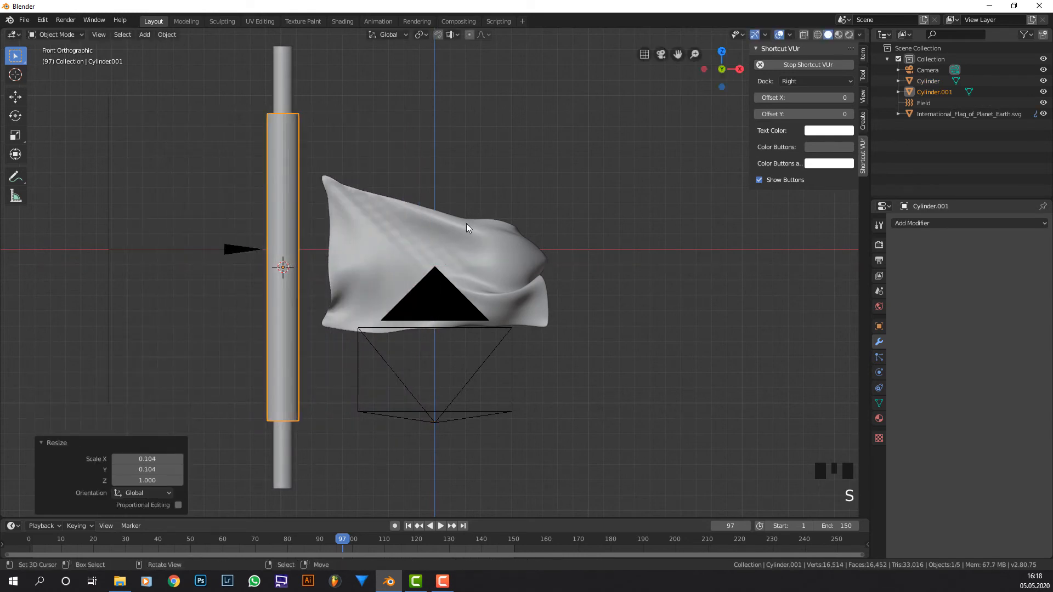
key("s")
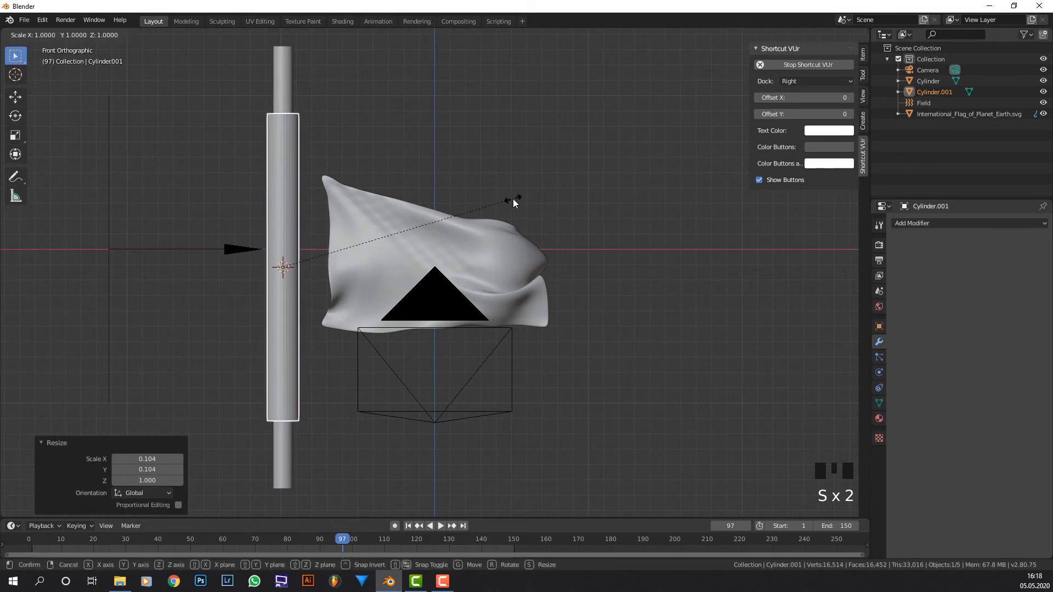
key("shift+z")
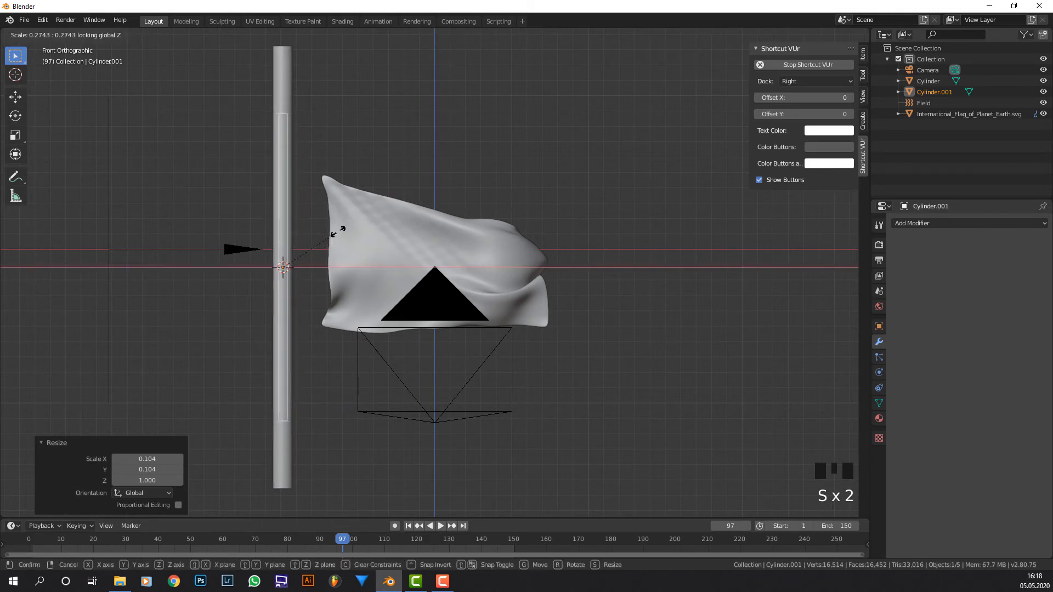
left_click(311, 247)
Step: Move the thin cylinder about 0.246 m along X so it touches the flag's pole-side edge
key("g")
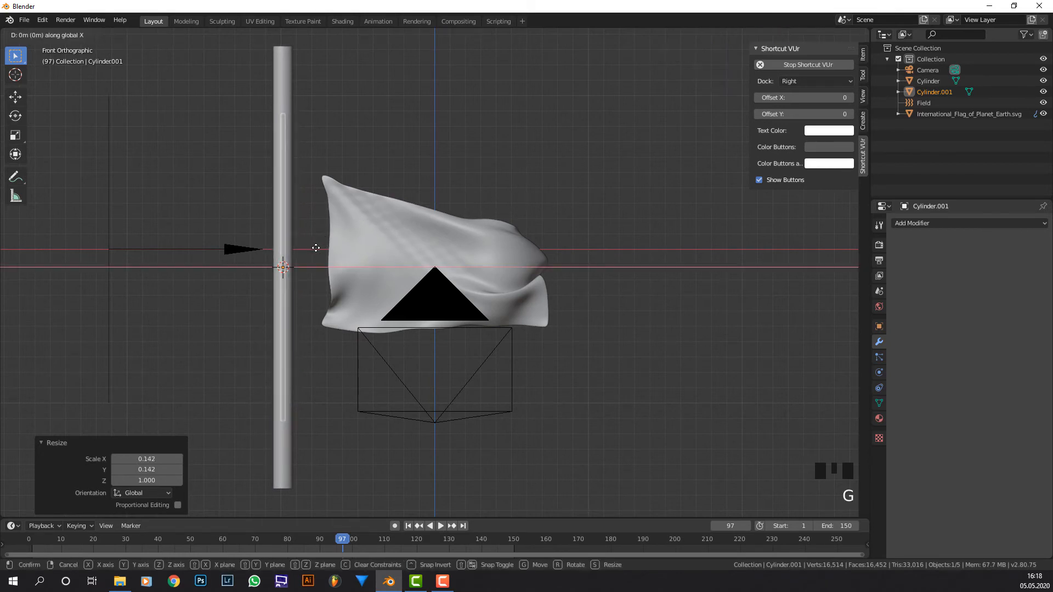
key("x")
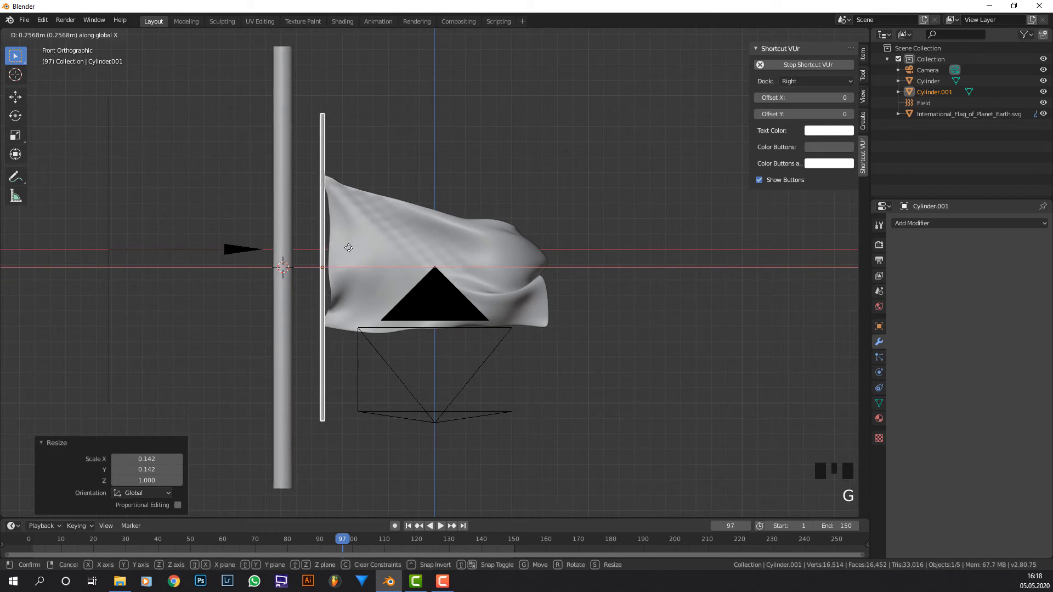
left_click(349, 248)
Step: Thin the moved cylinder further by scaling it about 0.324 on local X and Y only, keeping its length
key("s")
key("z")
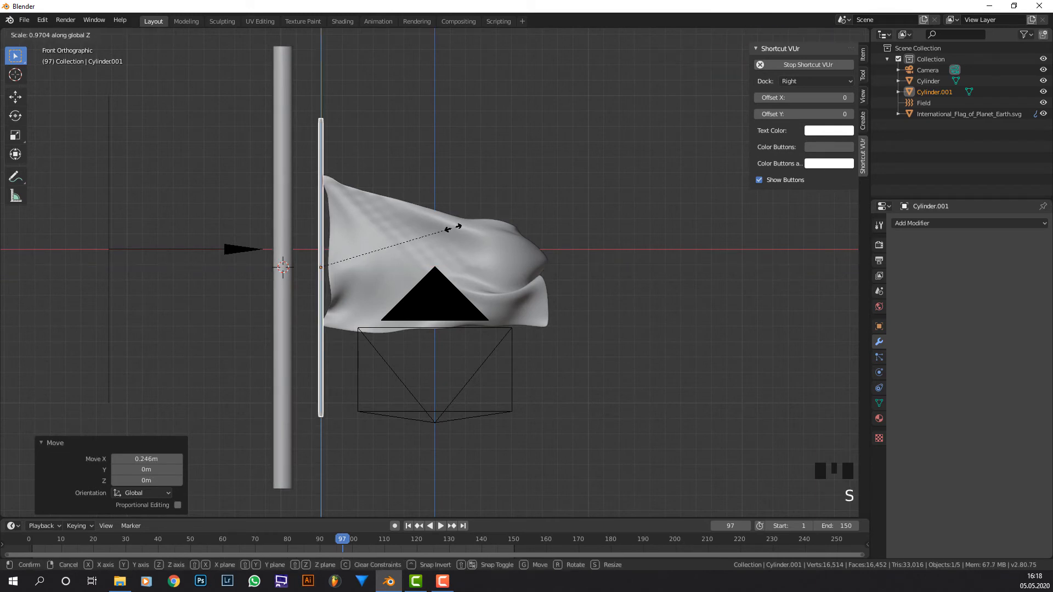
key("shift+z")
key("shift+z")
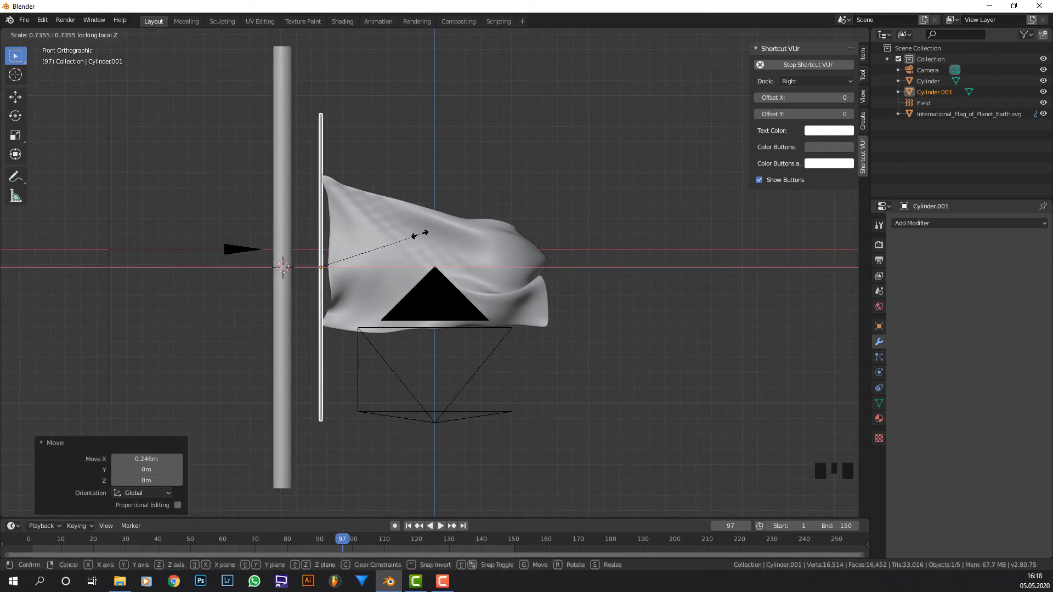
left_click(360, 249)
Step: Enter Edit Mode on the thin cylinder beside the flag
scroll(295, 232, "up", 5)
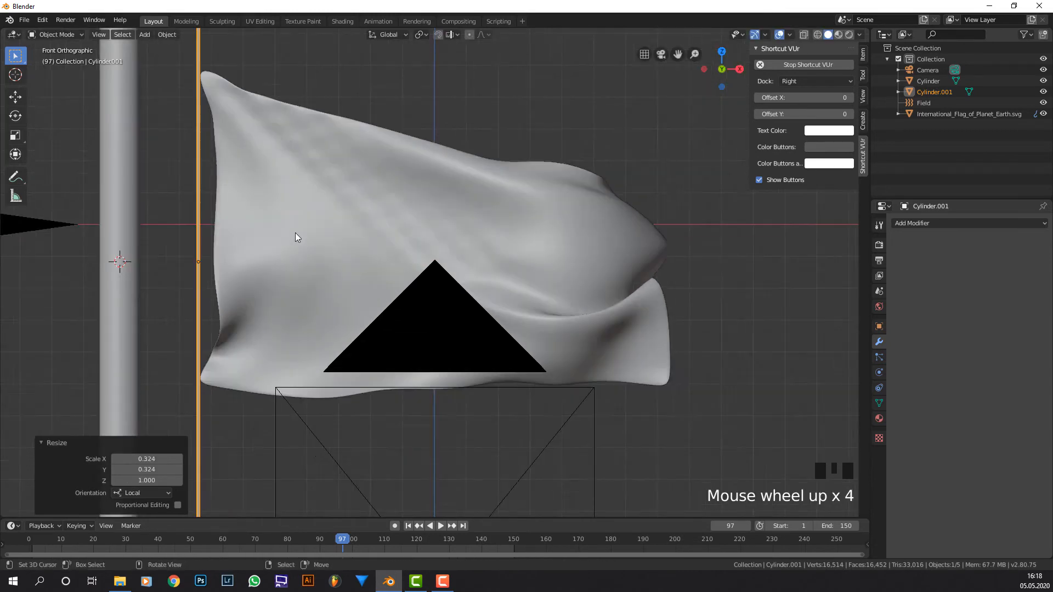
scroll(241, 225, "down", 2)
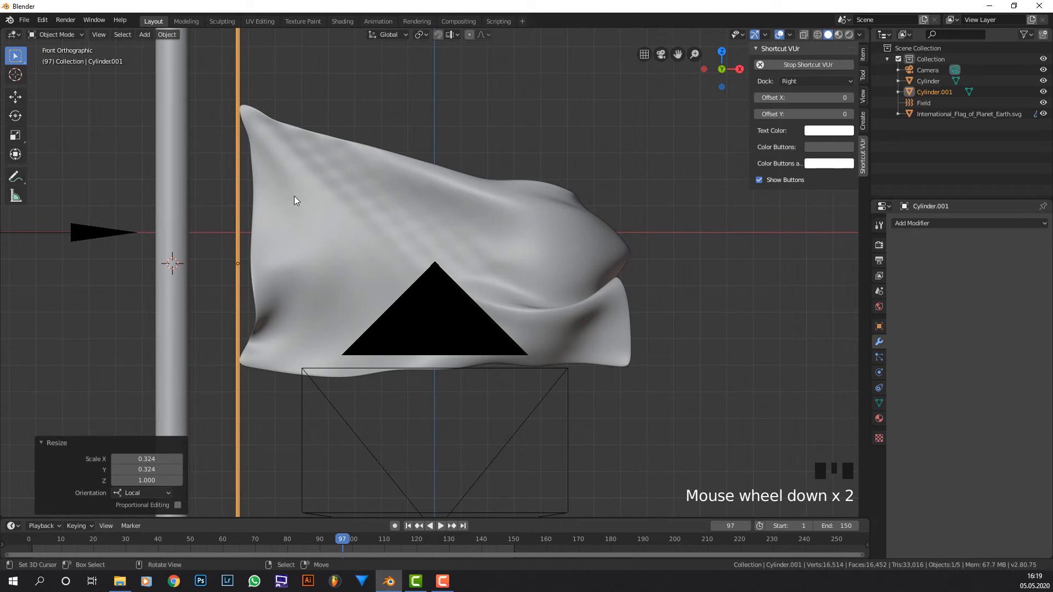
scroll(261, 192, "down", 2)
scroll(264, 176, "up", 2)
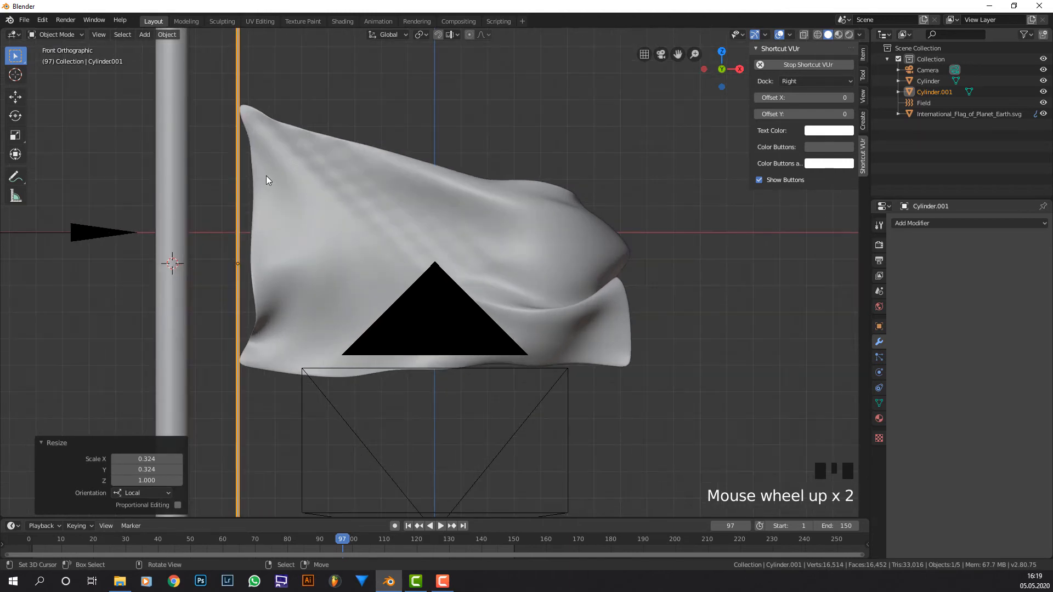
middle_click_drag(258, 141, 314, 133, "shift")
scroll(335, 161, "down", 1)
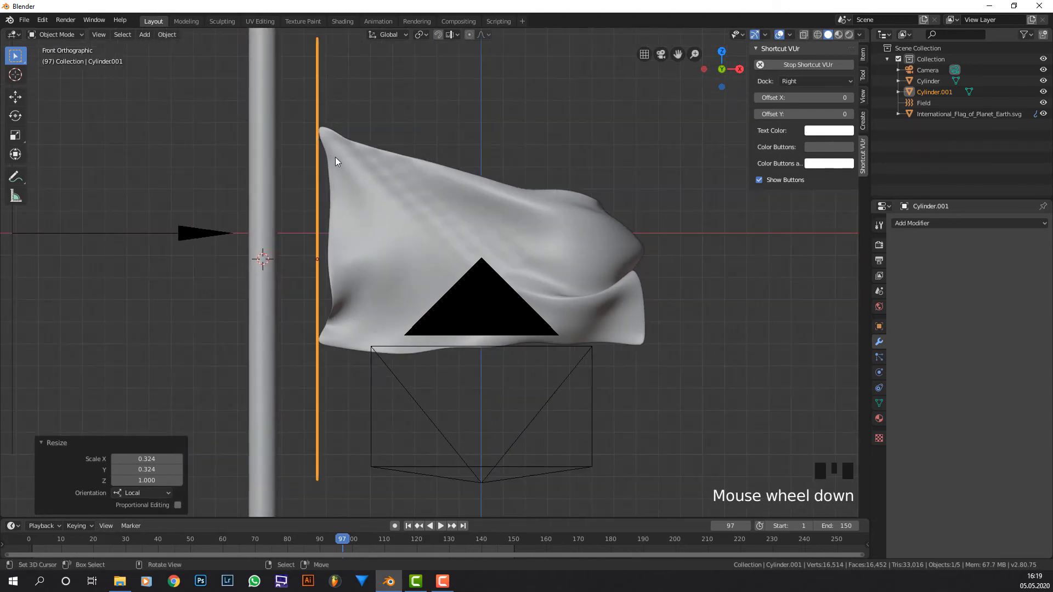
middle_click_drag(357, 308, 383, 176, "shift")
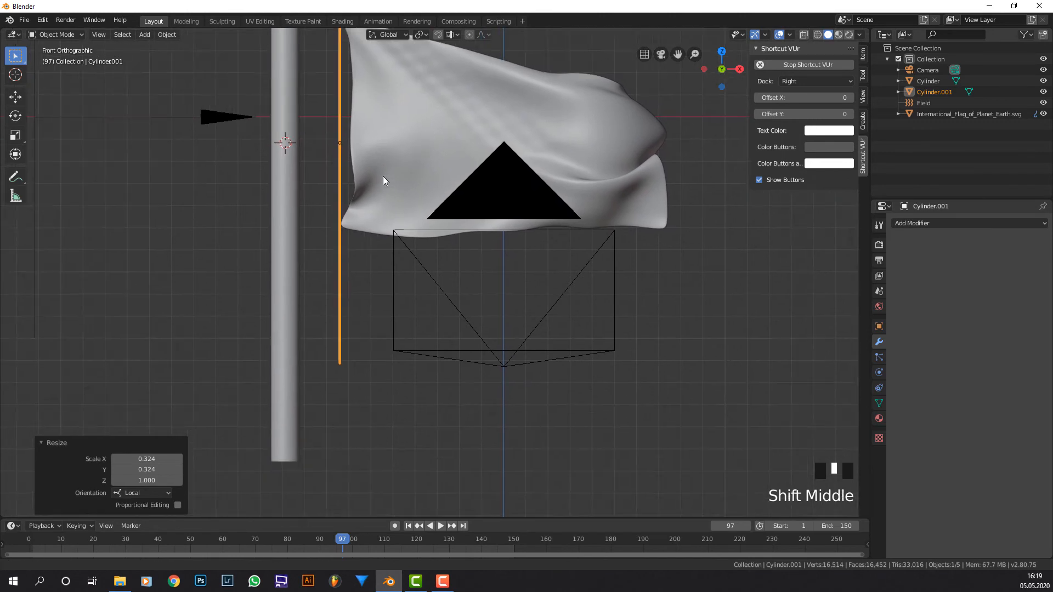
scroll(383, 183, "down", 1)
key("Tab")
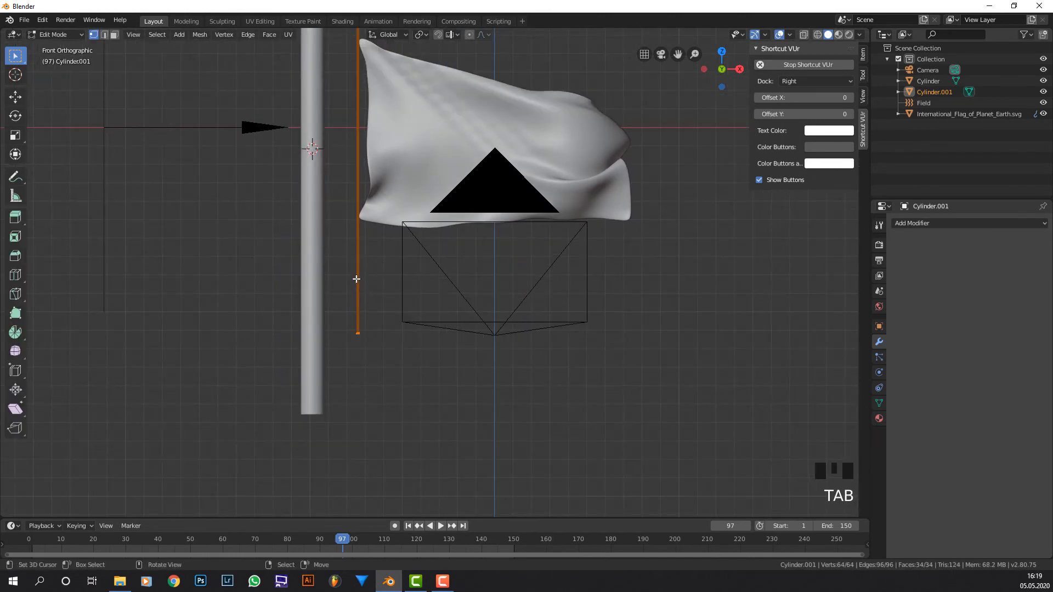
scroll(340, 151, "up", 2)
key("ctrl+r")
left_click(323, 79)
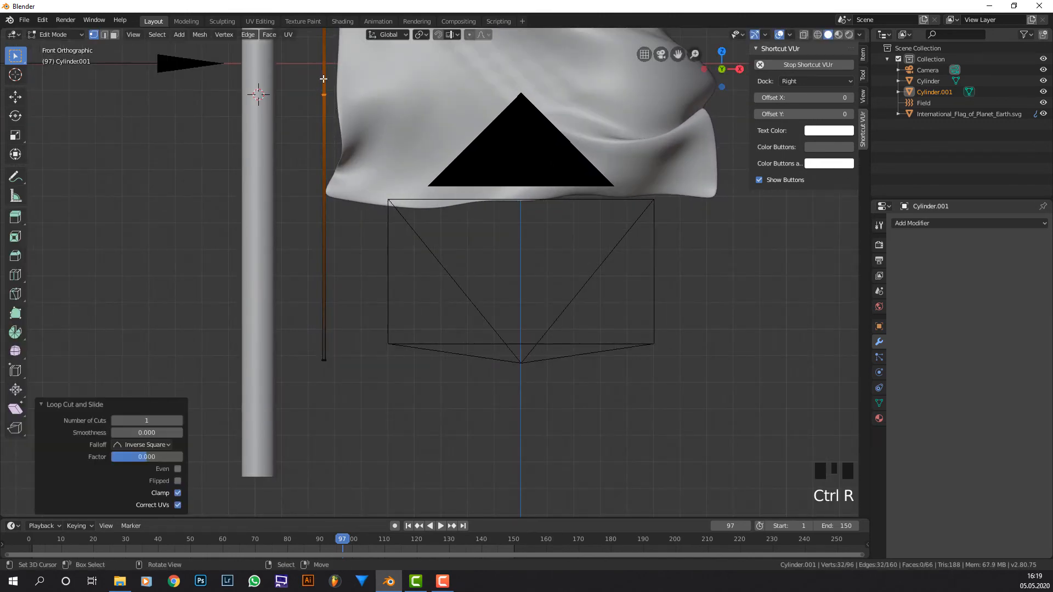
scroll(426, 150, "down", 3)
key("ctrl+b")
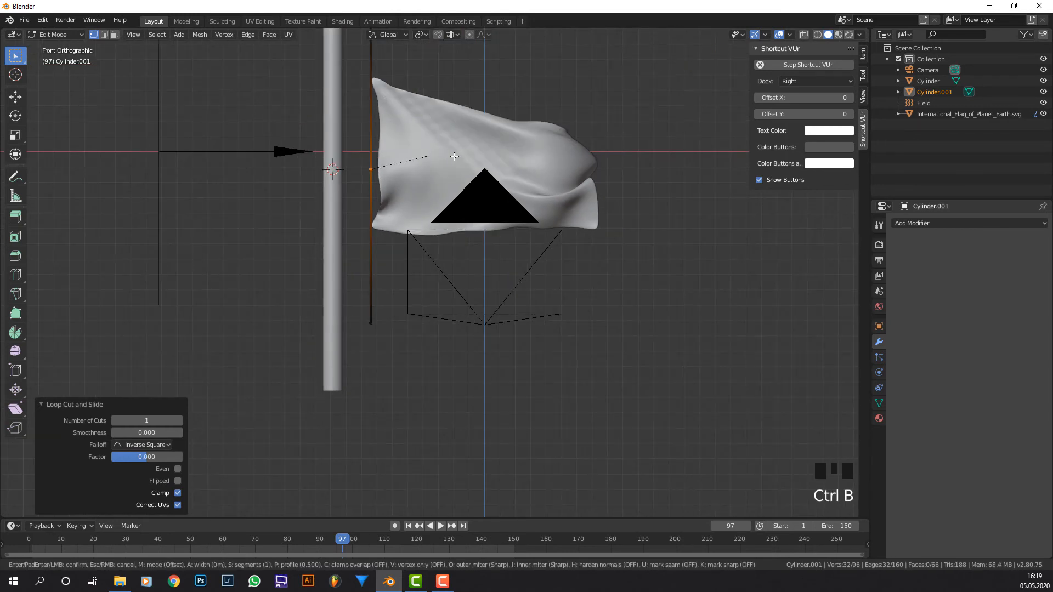
right_click(435, 166)
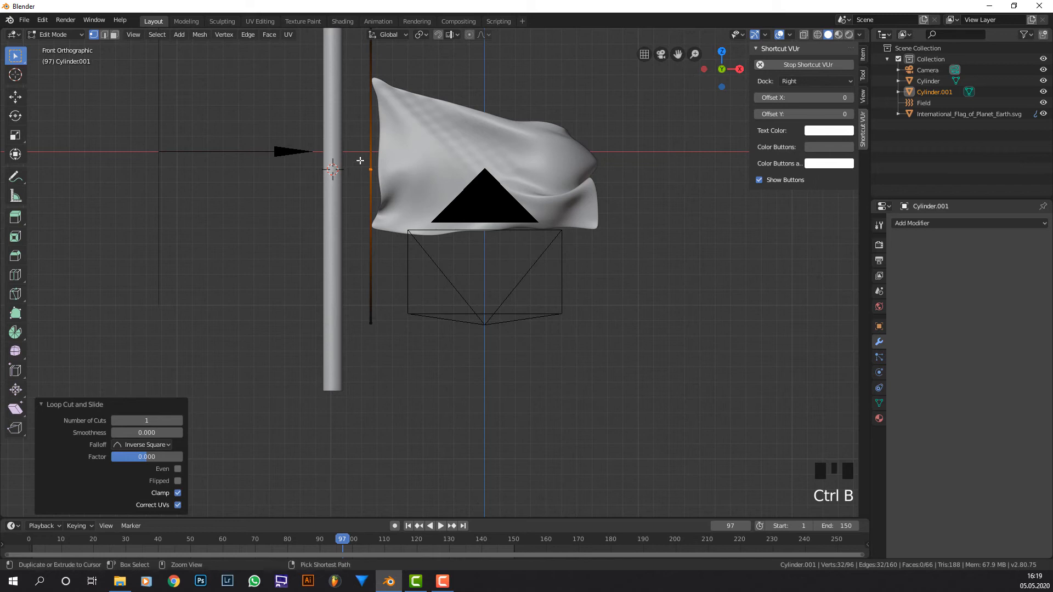
key("ctrl+z")
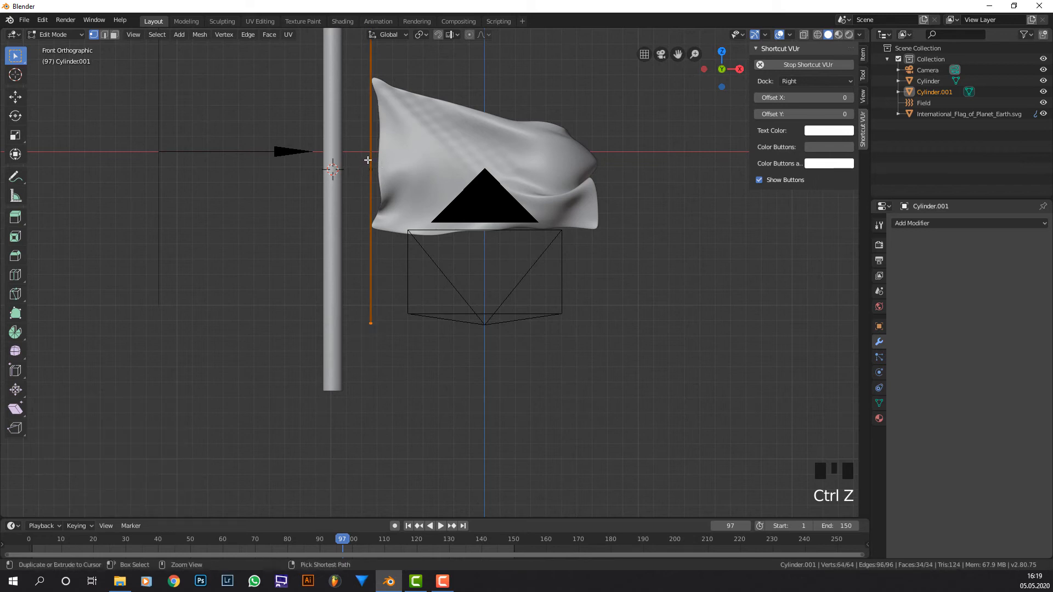
Step: Add a single centred loop cut around the thin cylinder, without sliding it
key("ctrl+r")
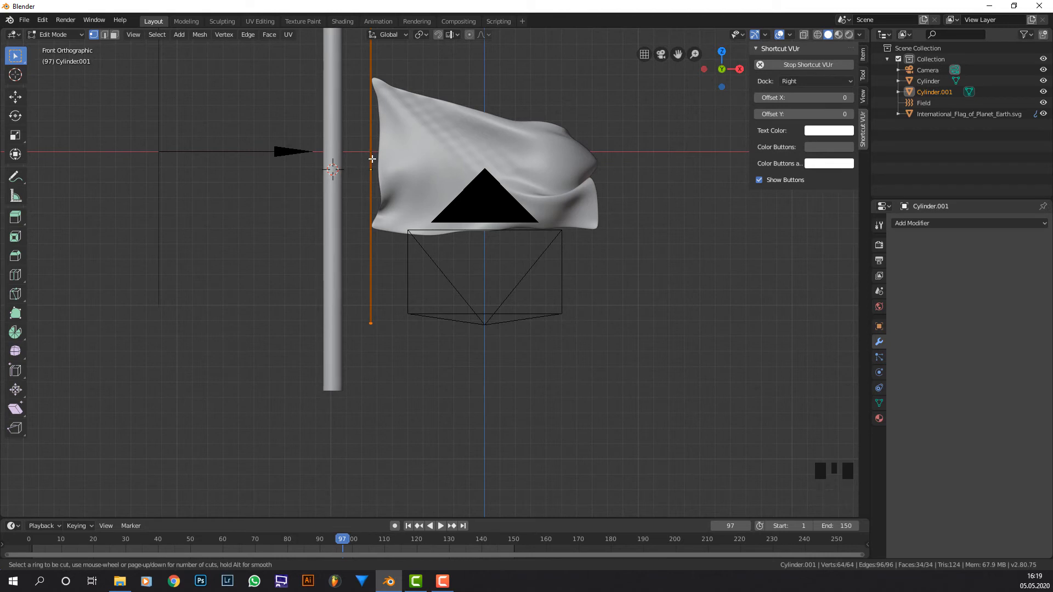
left_click(364, 160)
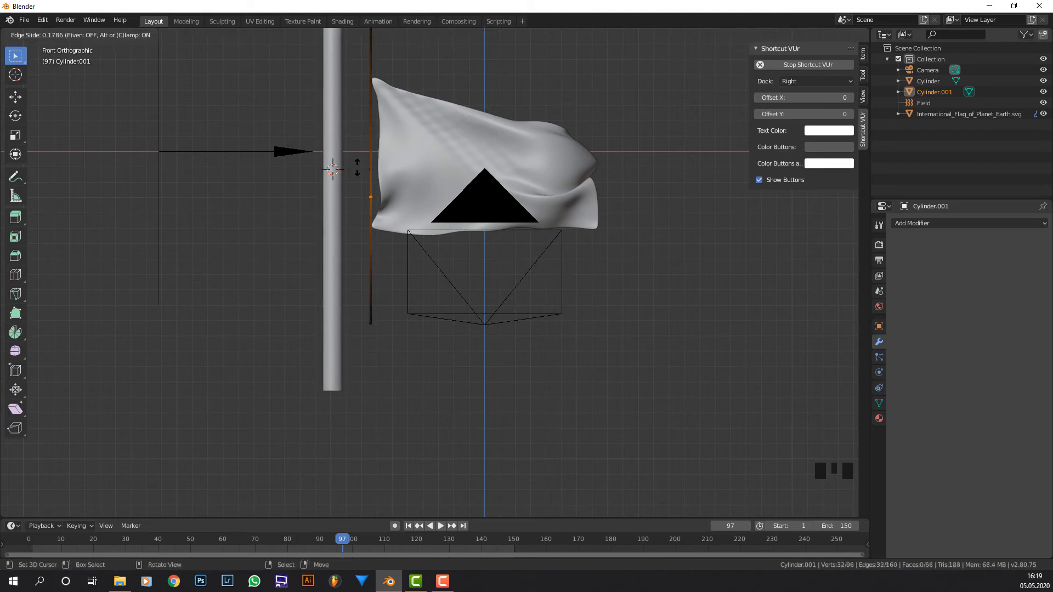
right_click(335, 142)
Step: Bevel the centre loop with a width of about 0.375 m and one segment, placing the lower loop at the flag's lower corner
scroll(360, 159, "up", 1)
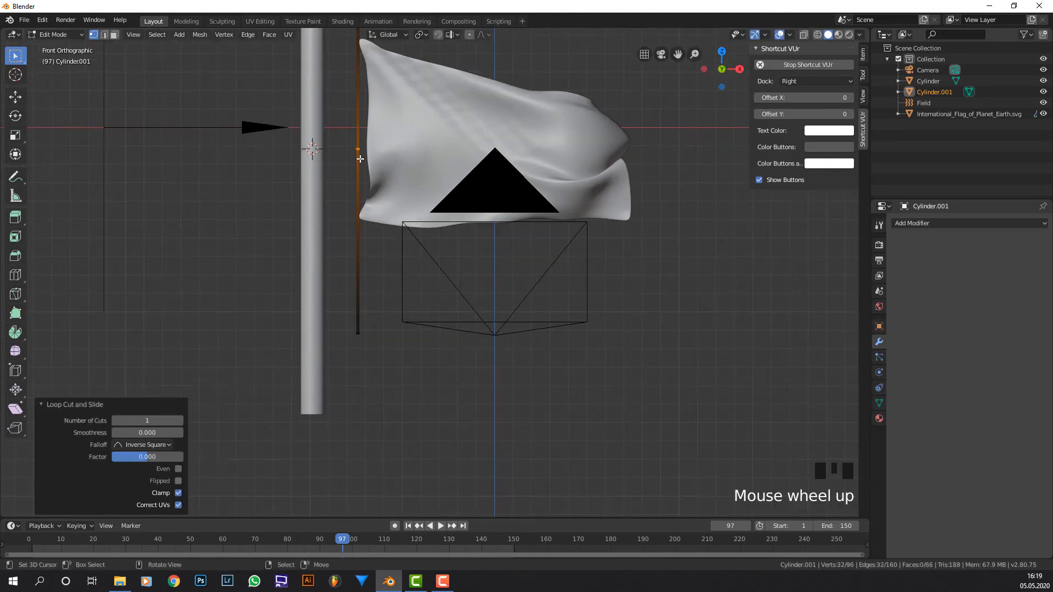
middle_click_drag(357, 140, 374, 149, "shift")
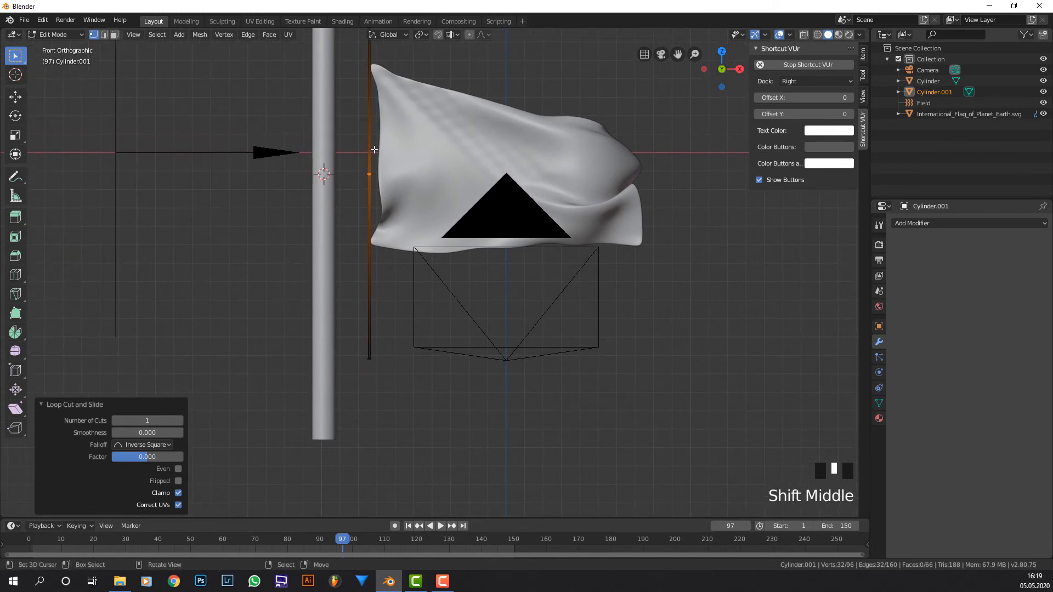
key("ctrl+b")
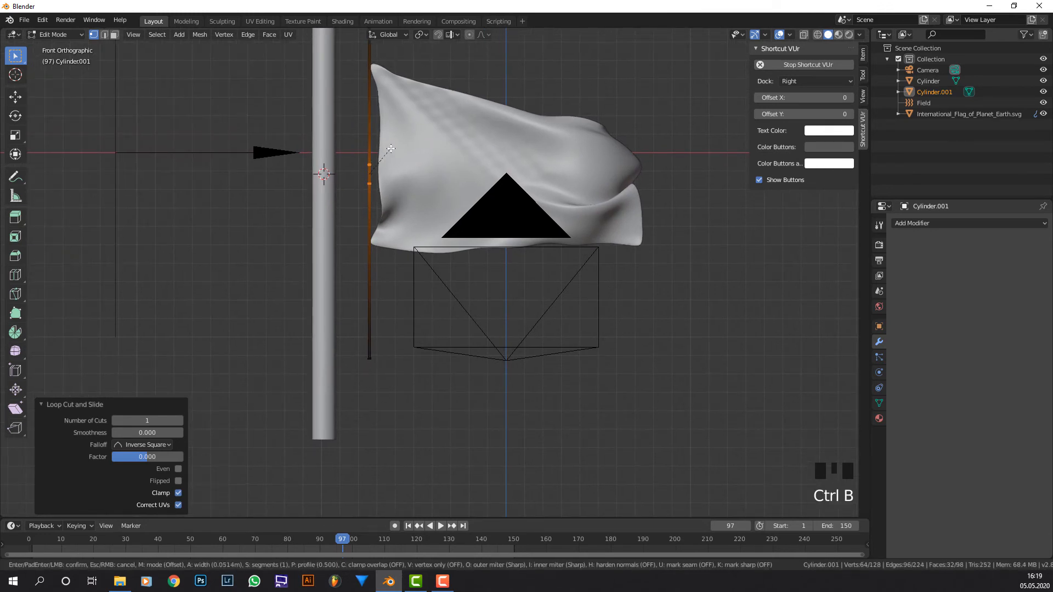
scroll(397, 141, "up", 1)
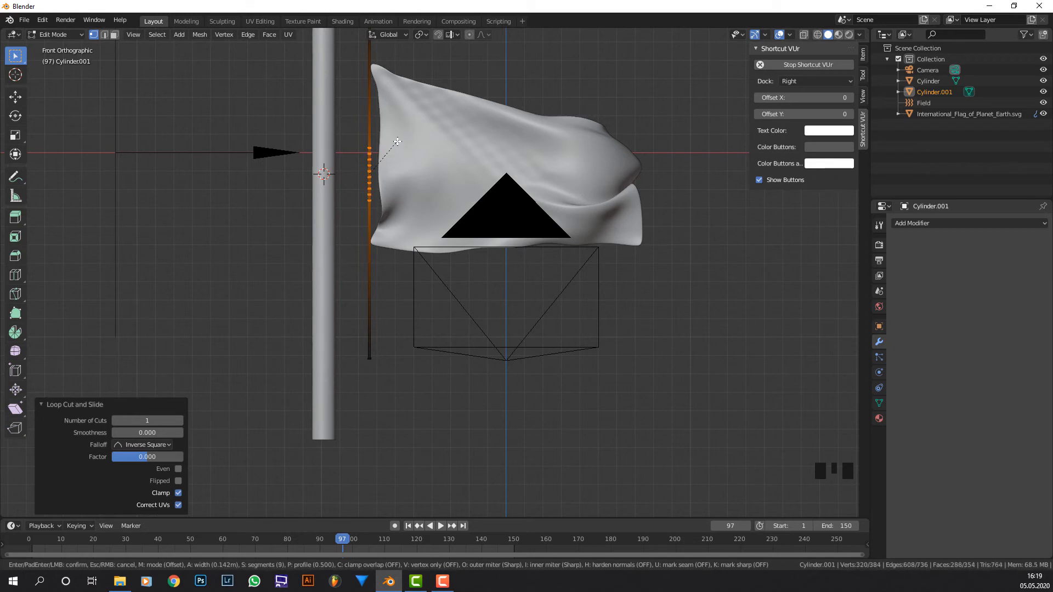
scroll(397, 142, "down", 1)
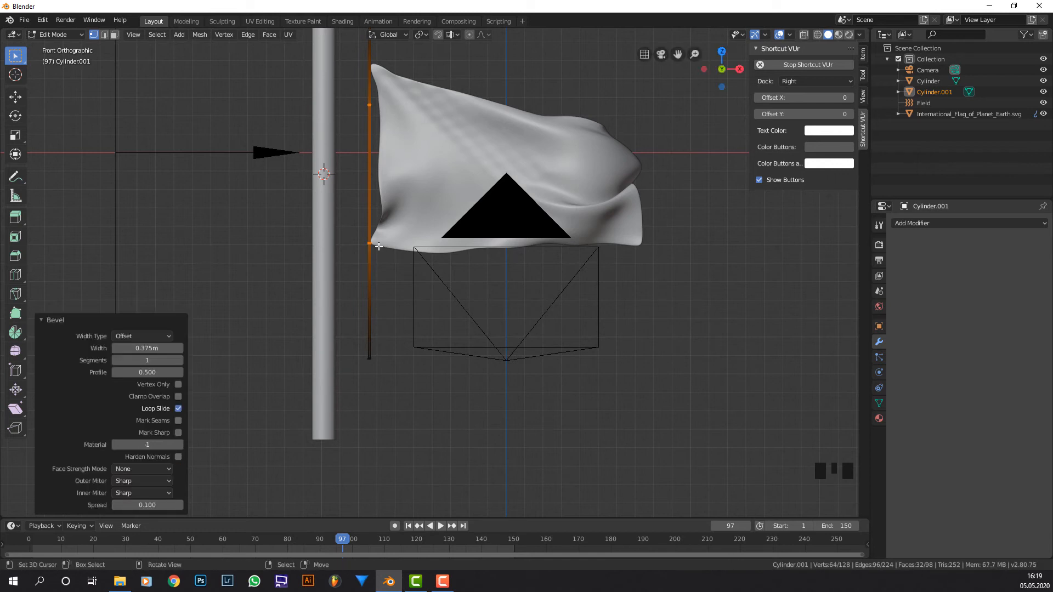
Step: In edge select mode, slide the thin cylinder's upper edge loop by a factor of about 0.354 up to the flag's upper corner
left_click(104, 34)
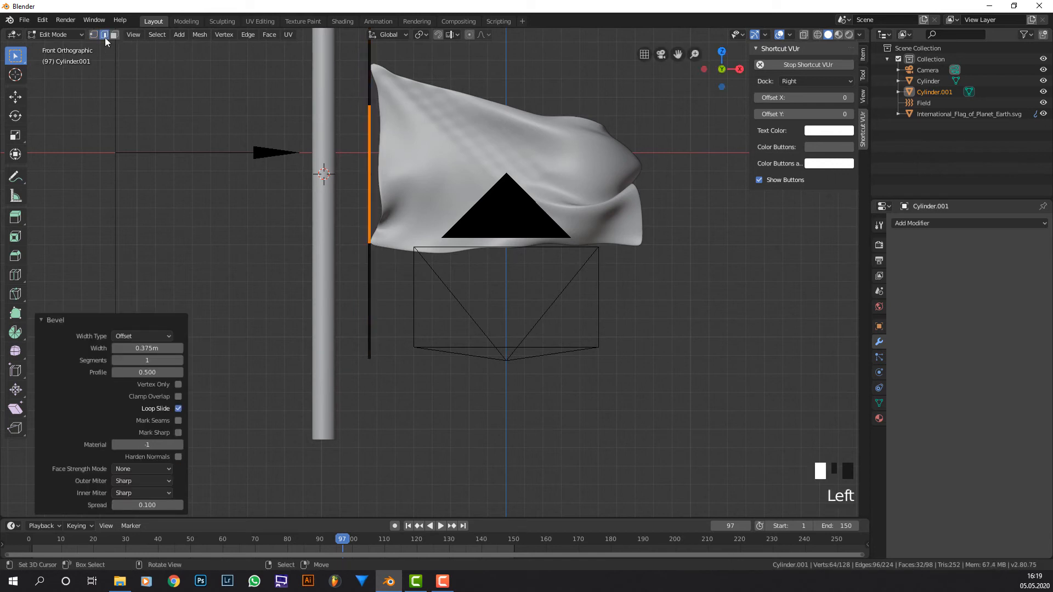
right_click(362, 106, "alt")
right_click(362, 106, "alt")
scroll(362, 105, "up", 4)
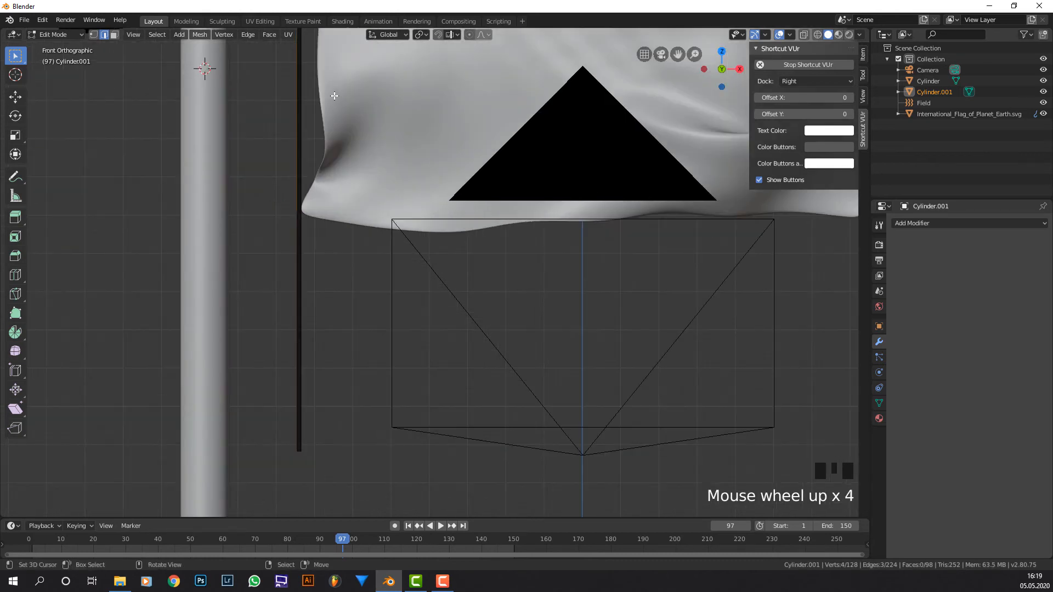
middle_click_drag(362, 106, 485, 313, "shift")
scroll(382, 121, "up", 3)
middle_click_drag(382, 121, 389, 364, "shift")
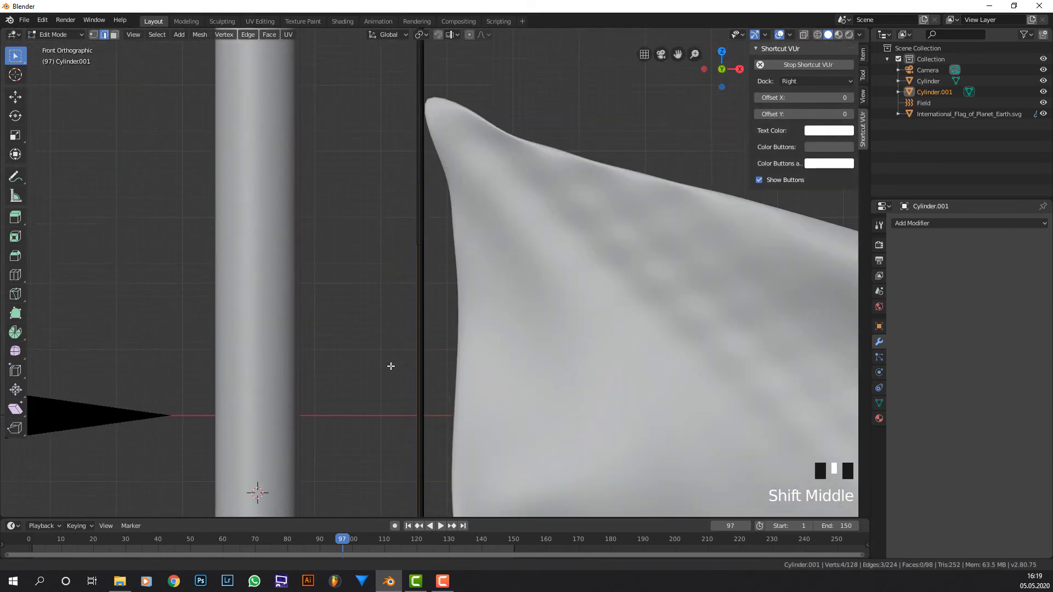
scroll(400, 244, "up", 3)
right_click(417, 300, "alt")
right_click(417, 301, "alt")
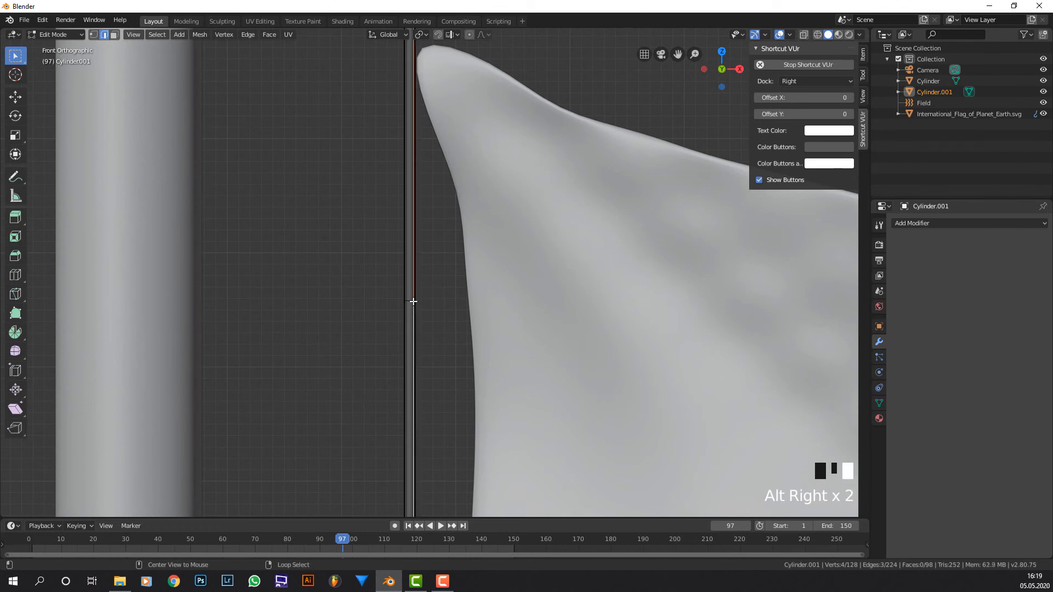
scroll(405, 318, "up", 5)
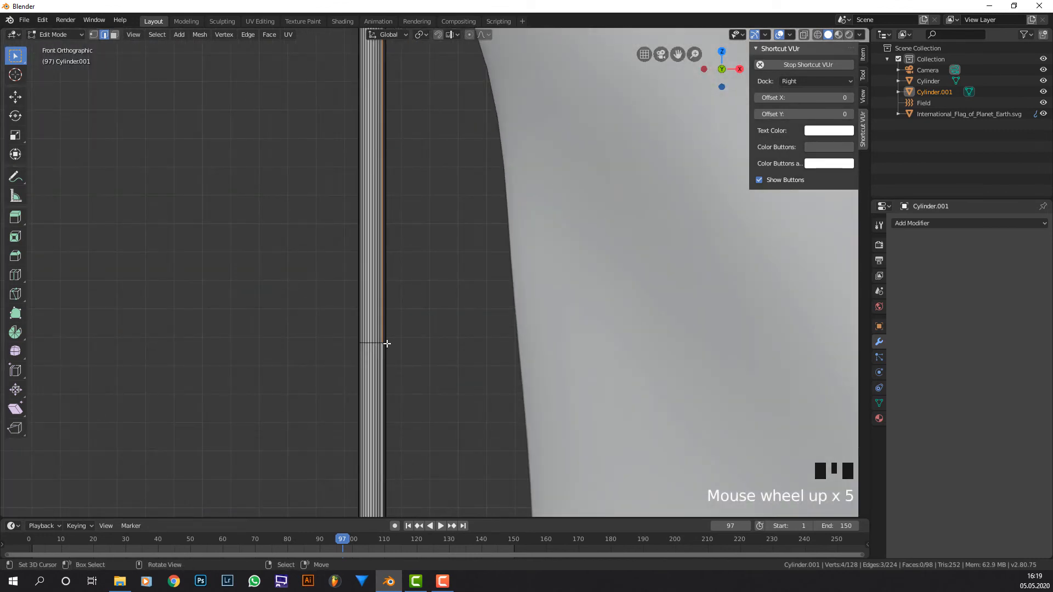
right_click(379, 343, "alt")
right_click(378, 343, "alt")
right_click(379, 343, "alt")
right_click(378, 343, "alt")
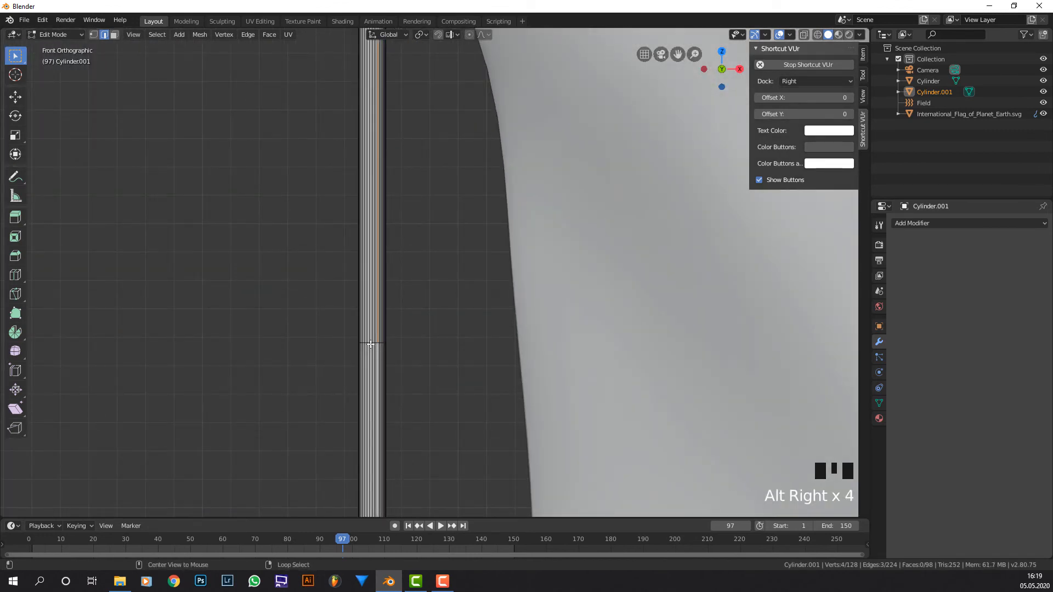
scroll(364, 351, "up", 4)
right_click(357, 418, "alt")
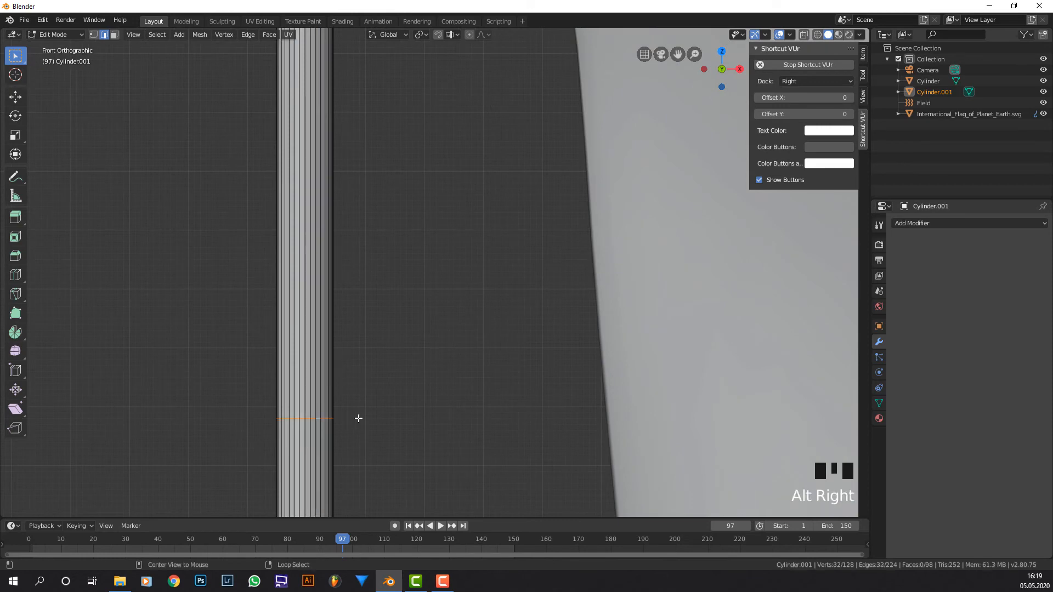
scroll(385, 384, "down", 12)
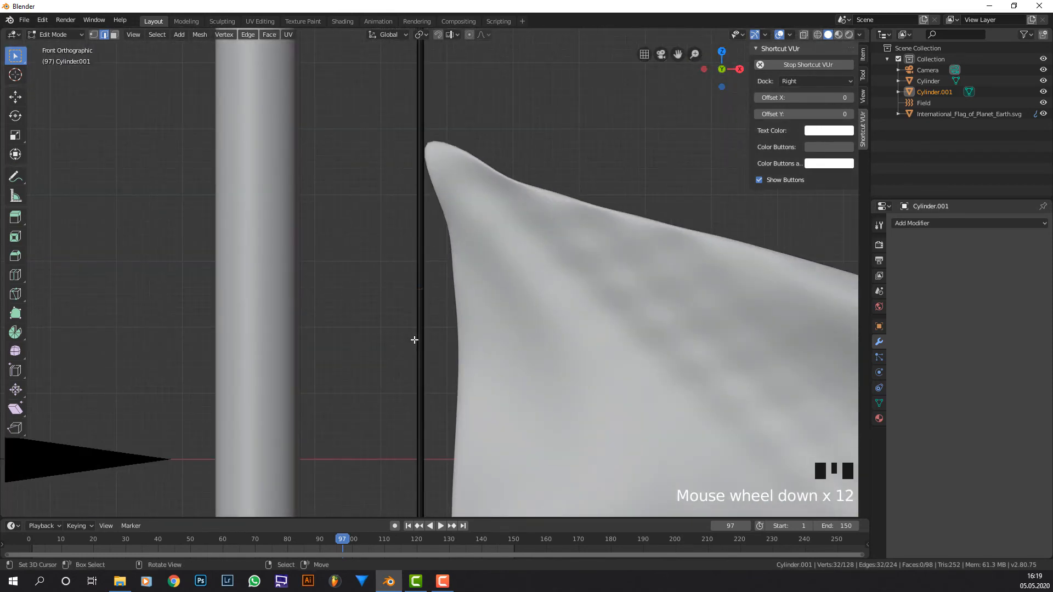
key("g")
key("g")
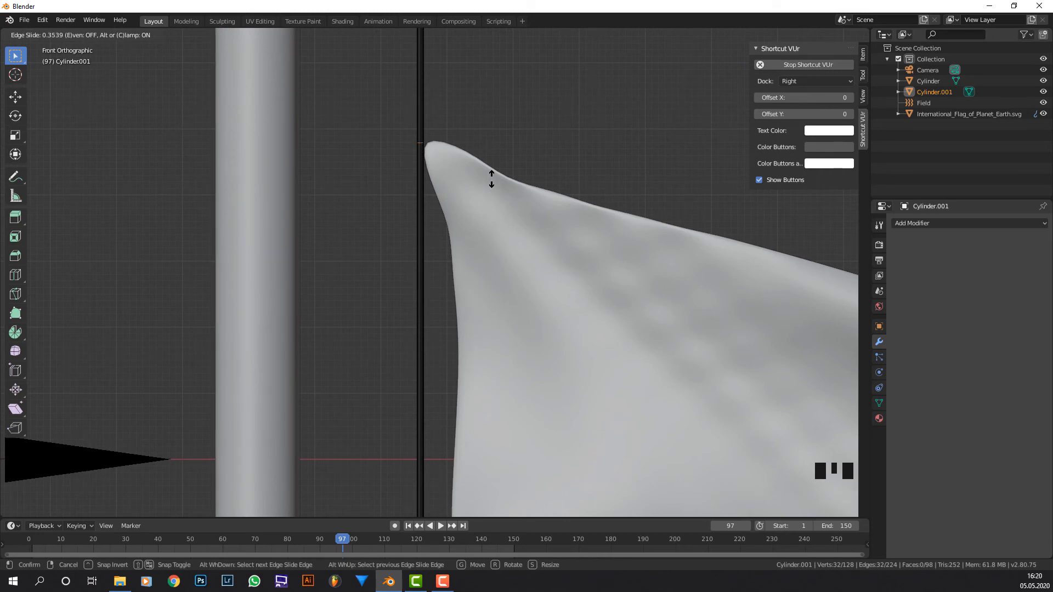
left_click(490, 179)
scroll(491, 179, "up", 4)
middle_click_drag(491, 179, 400, 293, "shift")
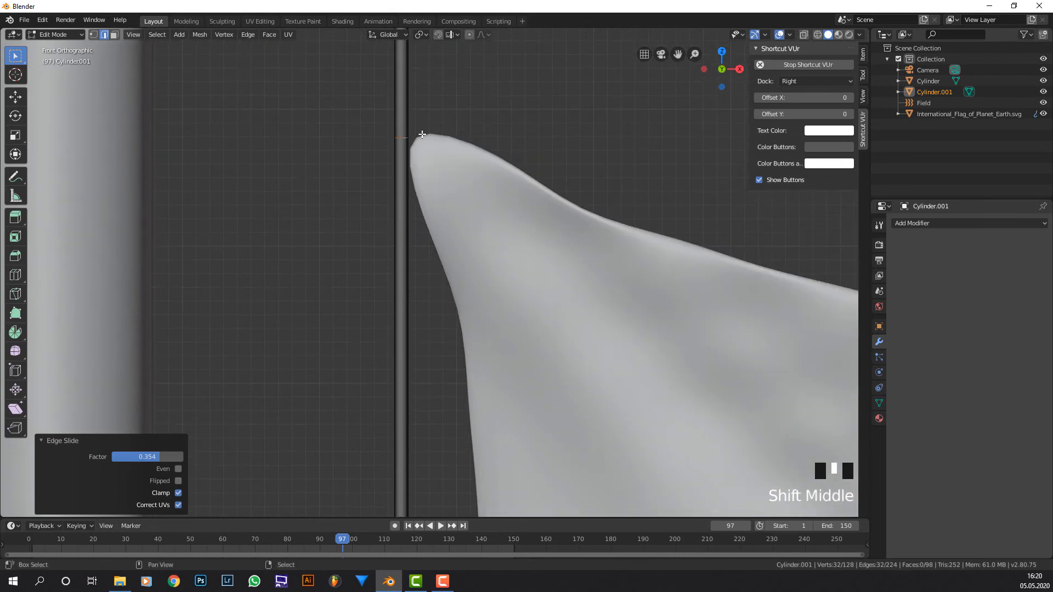
Step: In face select mode, move the thin cylinder's top cap in front view about -0.193 m on X and 0.207 m on Z to meet the pole
scroll(480, 269, "down", 9)
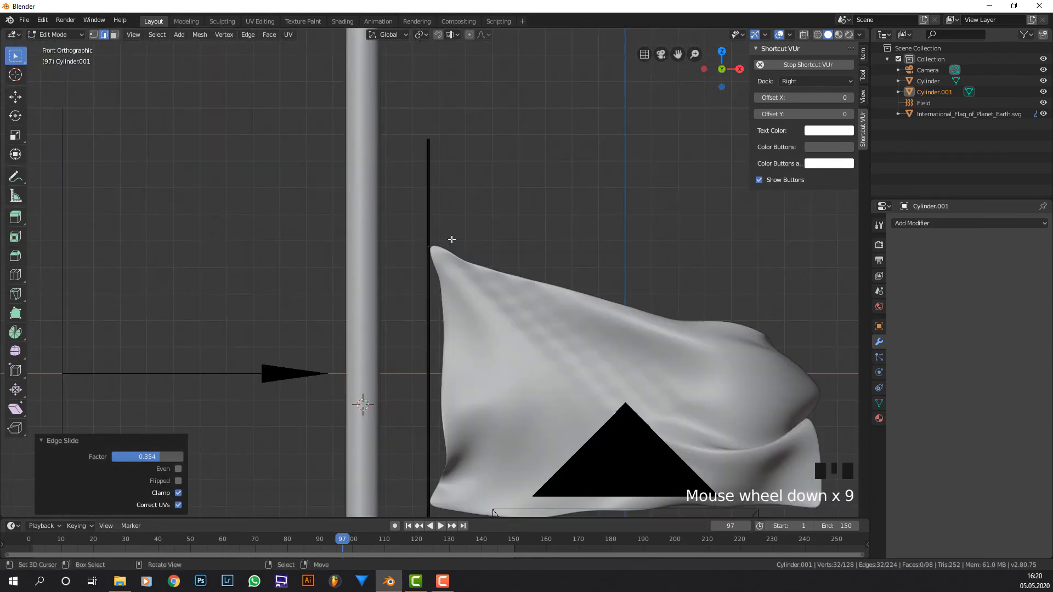
left_click(114, 34)
middle_click_drag(453, 100, 459, 194)
scroll(460, 194, "up", 4)
right_click(413, 96)
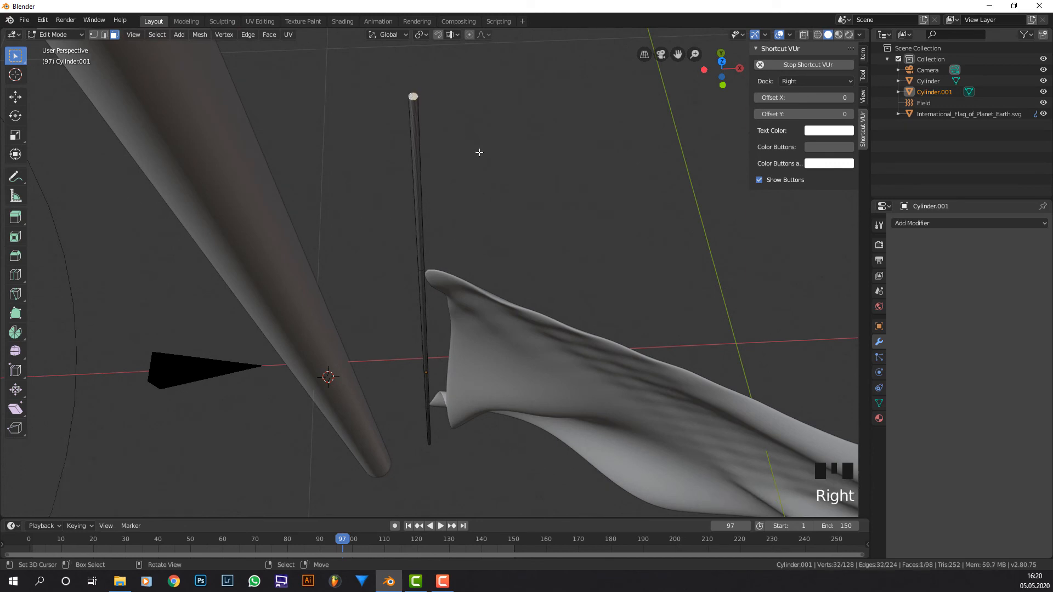
key("KP_1")
scroll(478, 153, "down", 7)
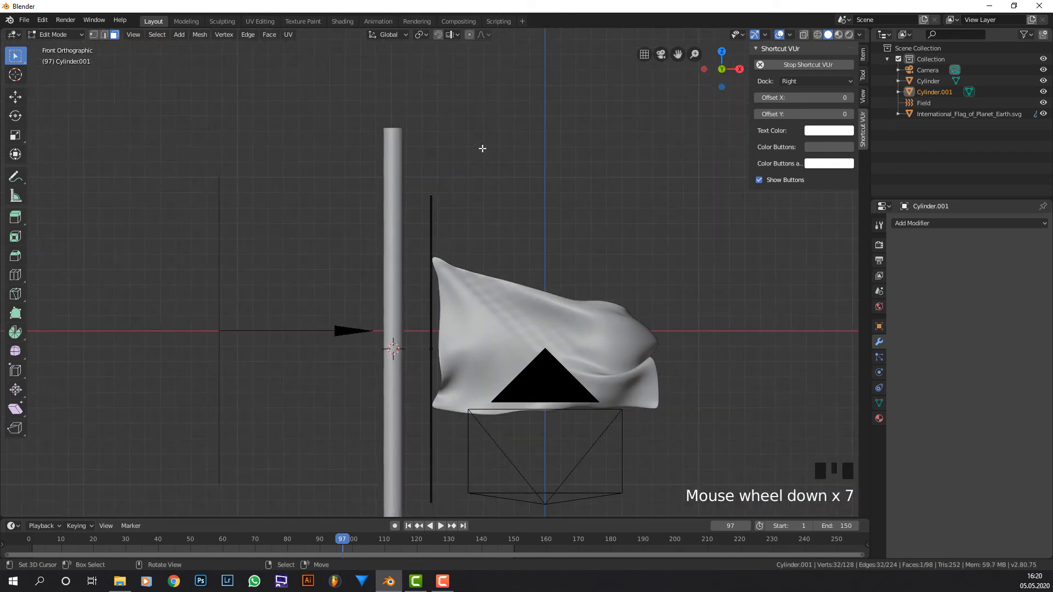
key("g")
left_click(454, 116)
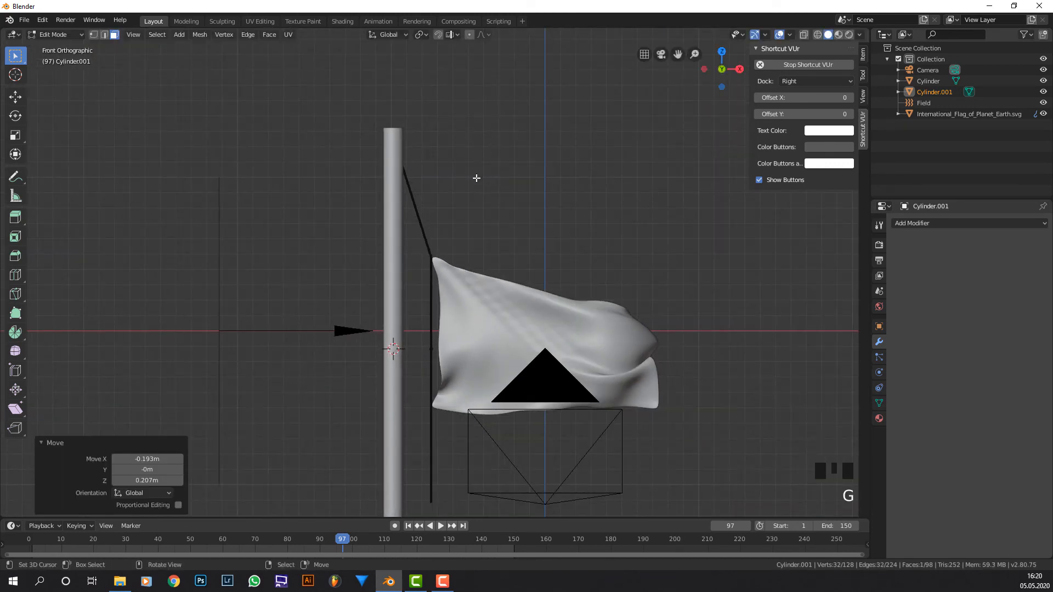
Step: Rotate the thin cylinder's top cap by about -35.6° in front view
key("r")
left_click(488, 124)
Step: Move the thin cylinder's bottom cap along X to the pole and rotate it by about 22.3° in front view
middle_click_drag(466, 510, 456, 260, "shift")
scroll(457, 261, "up", 8)
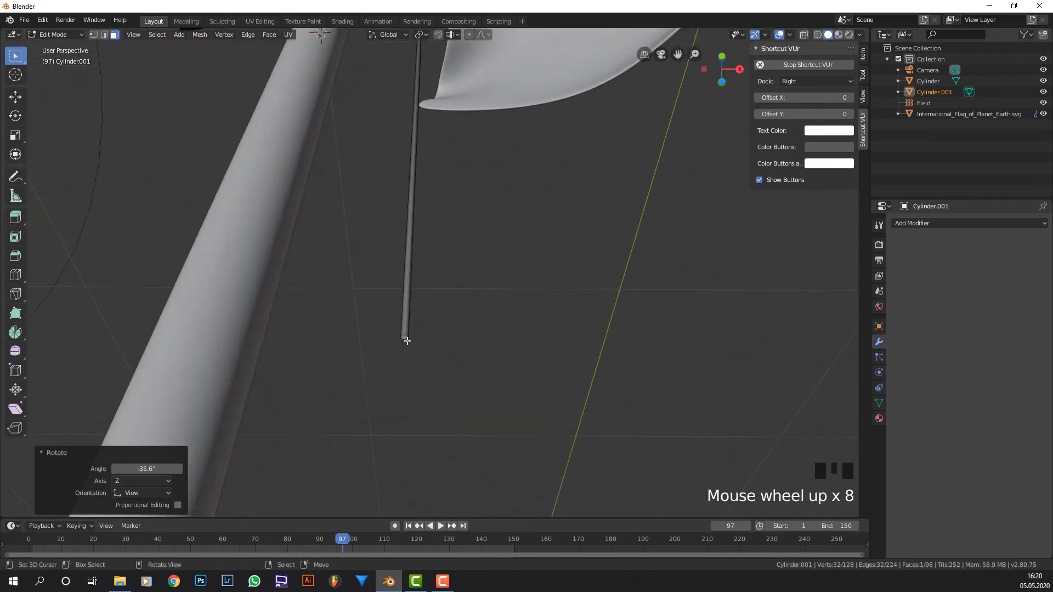
right_click(407, 341)
key("KP_1")
scroll(505, 297, "down", 7)
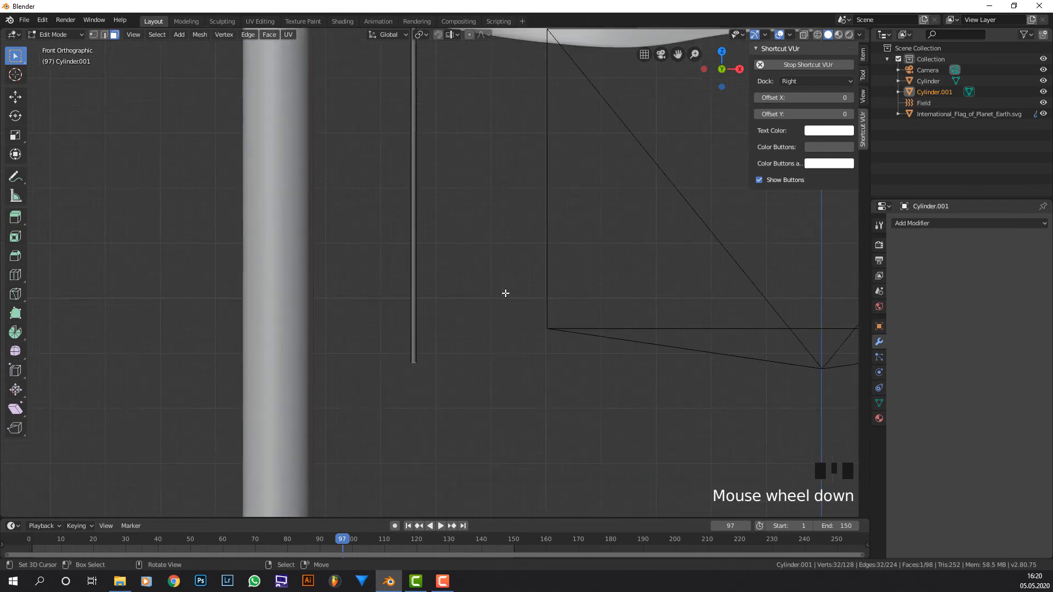
key("g")
key("x")
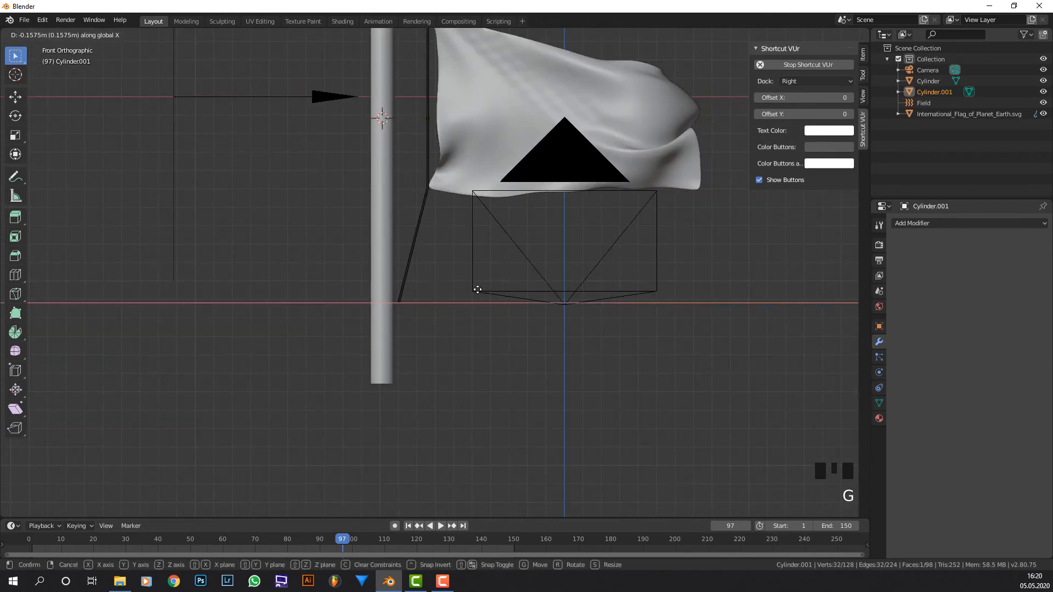
left_click(469, 289)
key("r")
left_click(521, 264)
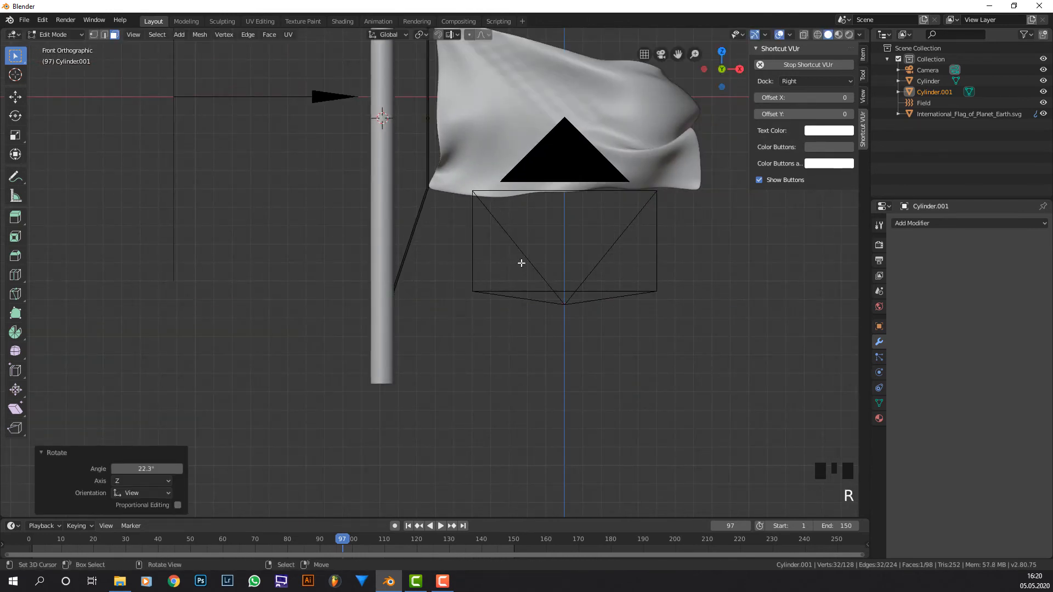
Step: Shade the thin cylinder smooth in Object Mode and look through the camera
scroll(527, 216, "down", 3)
key("Tab")
right_click(457, 214)
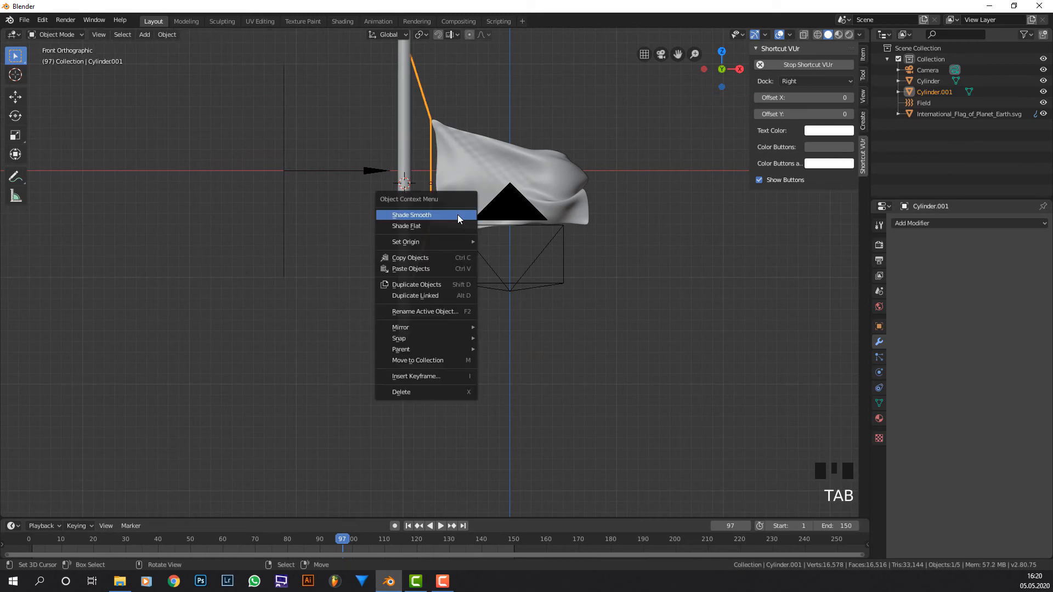
key("w")
scroll(430, 165, "up", 2)
key("KP_0")
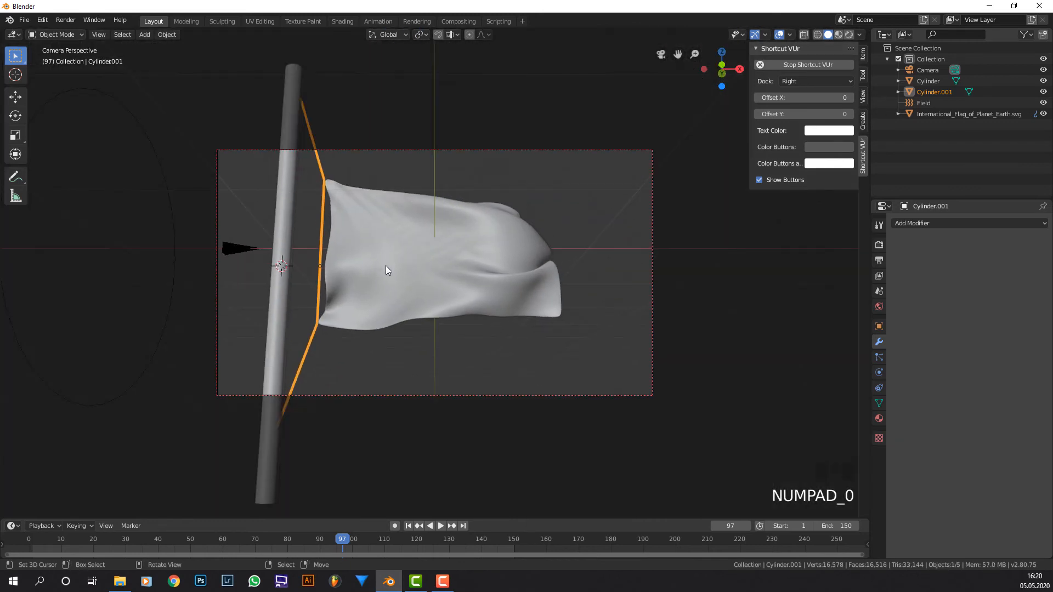
Step: In the Shading workspace, create a new material for the cord with an orange base color of about H 0.056, S 0.629
left_click(341, 24)
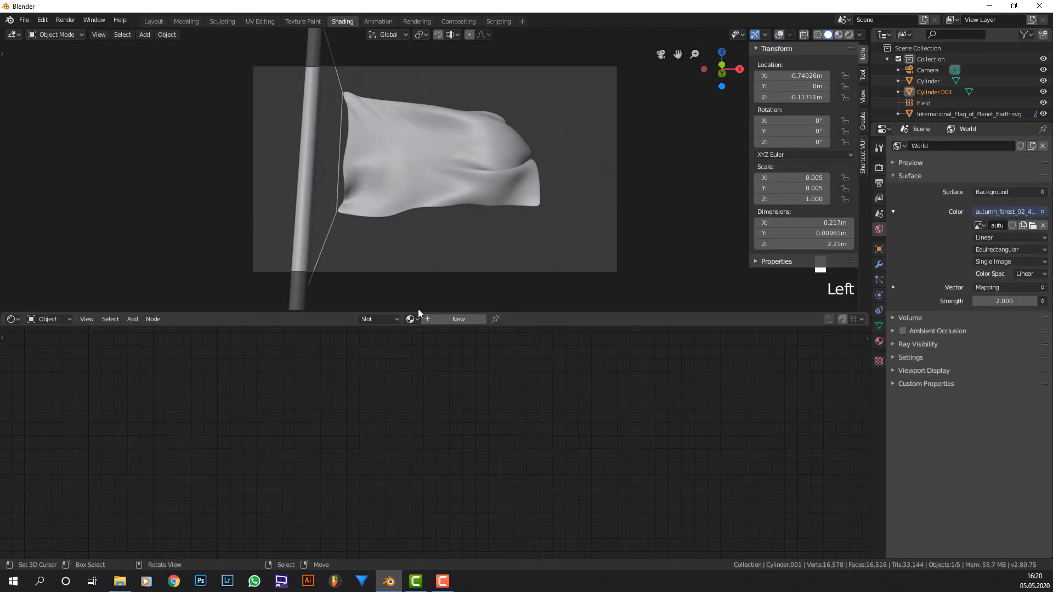
left_click(447, 320)
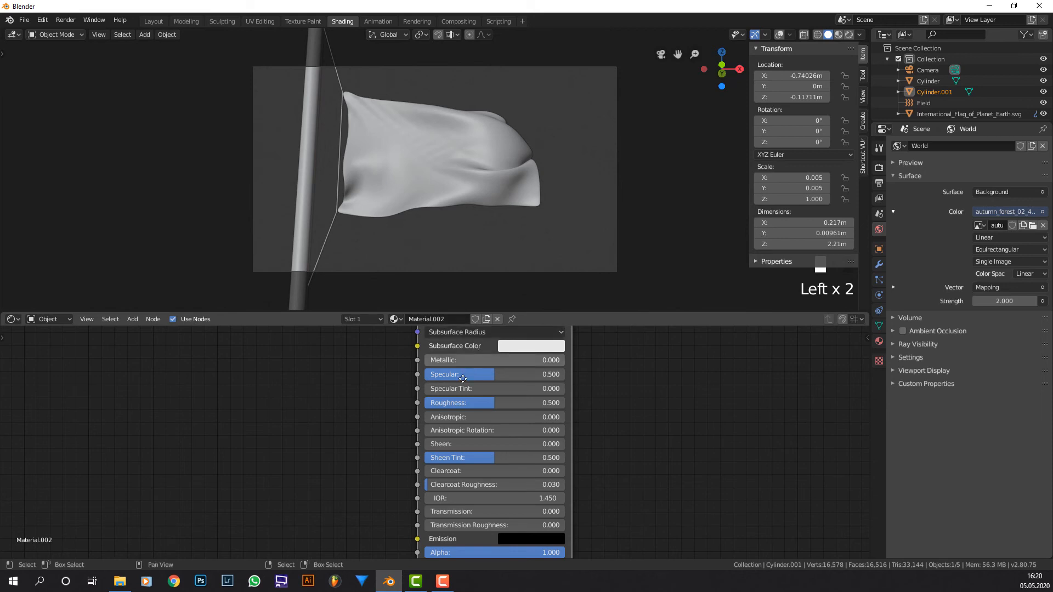
left_click(507, 353)
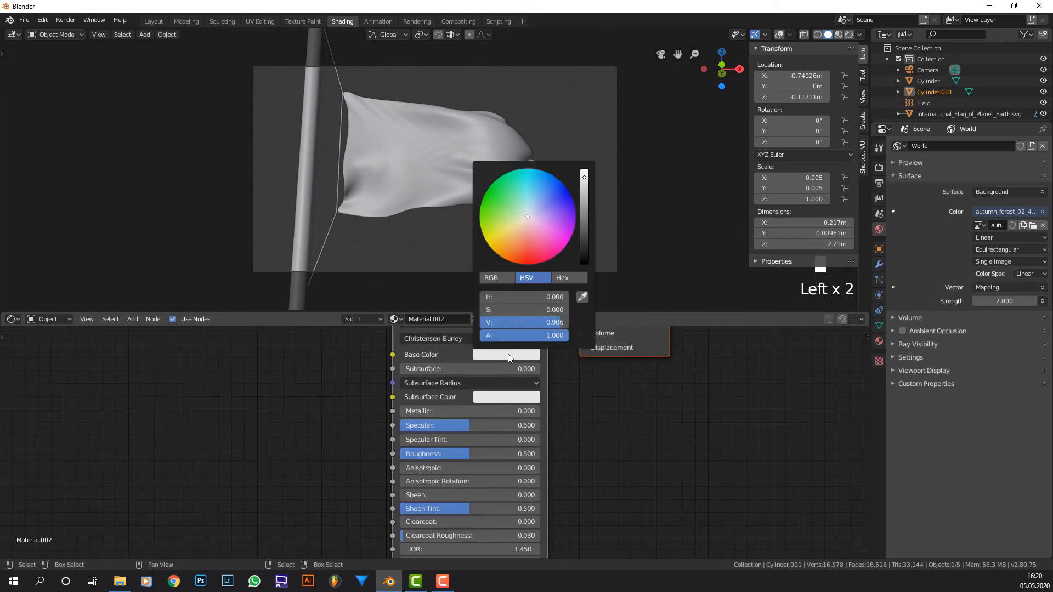
left_click(519, 244)
left_click_drag(518, 244, 517, 245)
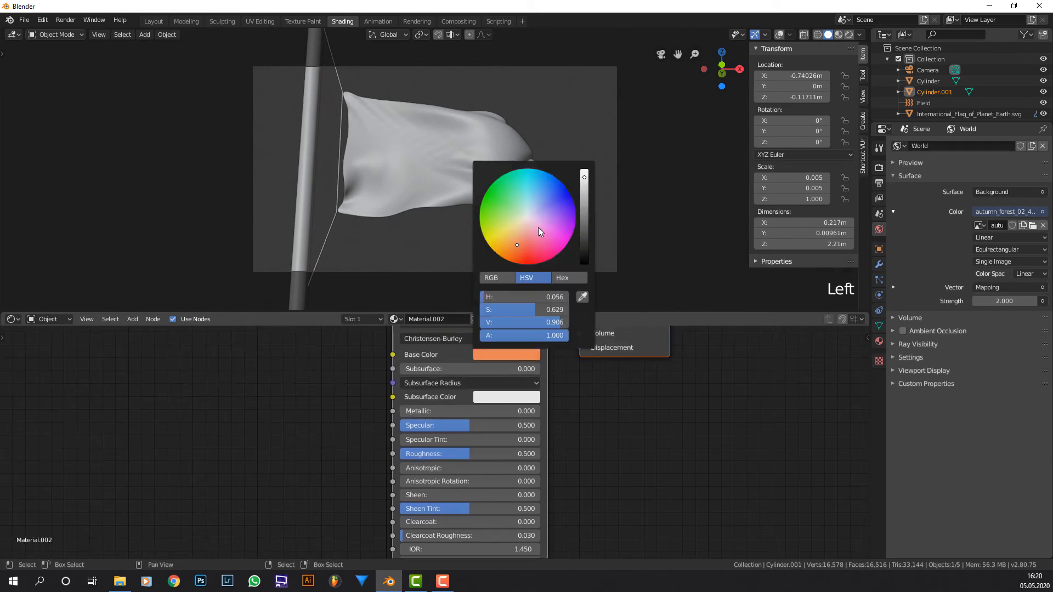
Step: Show the material preview and set the cord material's Metallic to 1.000 and Roughness to 0.350
left_click(838, 34)
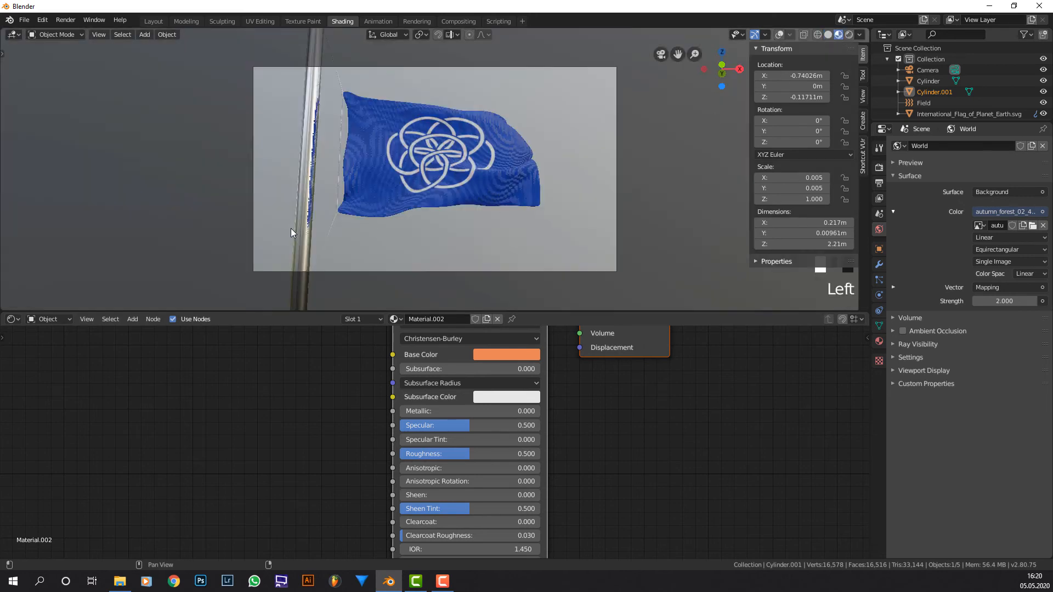
scroll(275, 235, "up", 4)
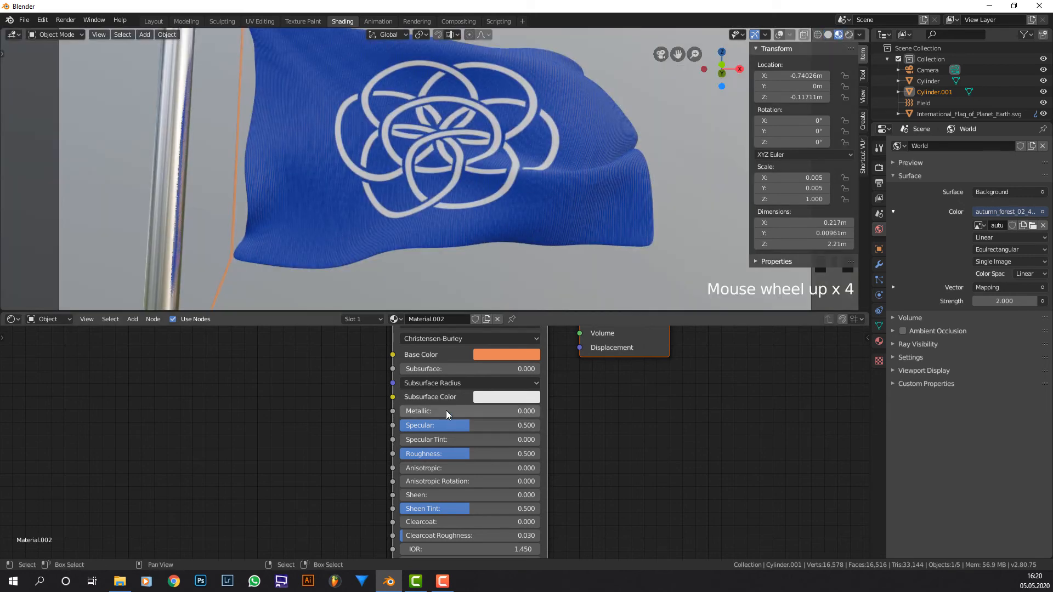
left_click_drag(446, 410, 509, 407)
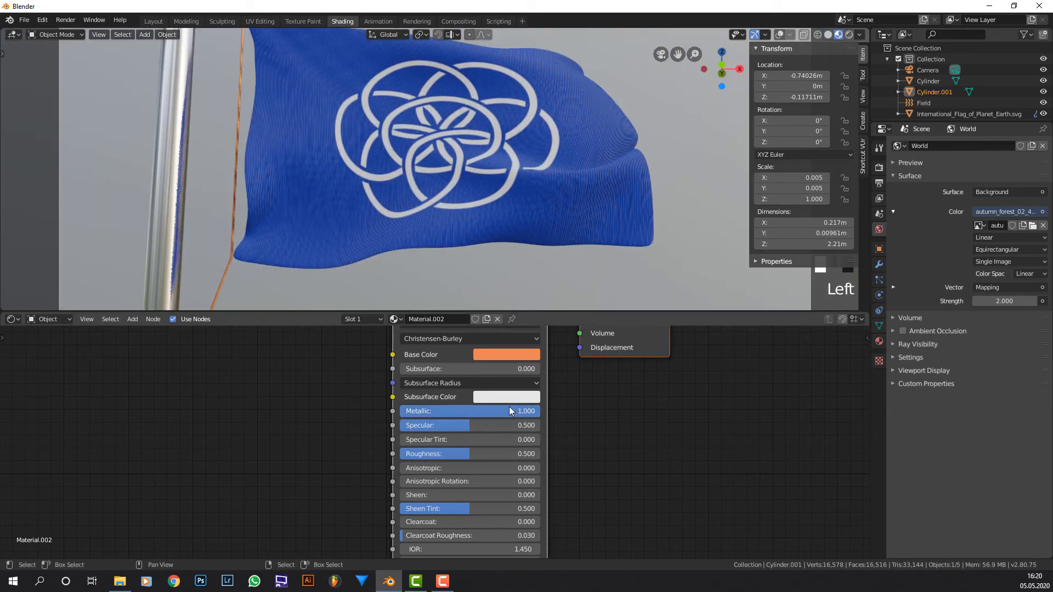
left_click(485, 455)
type(".")
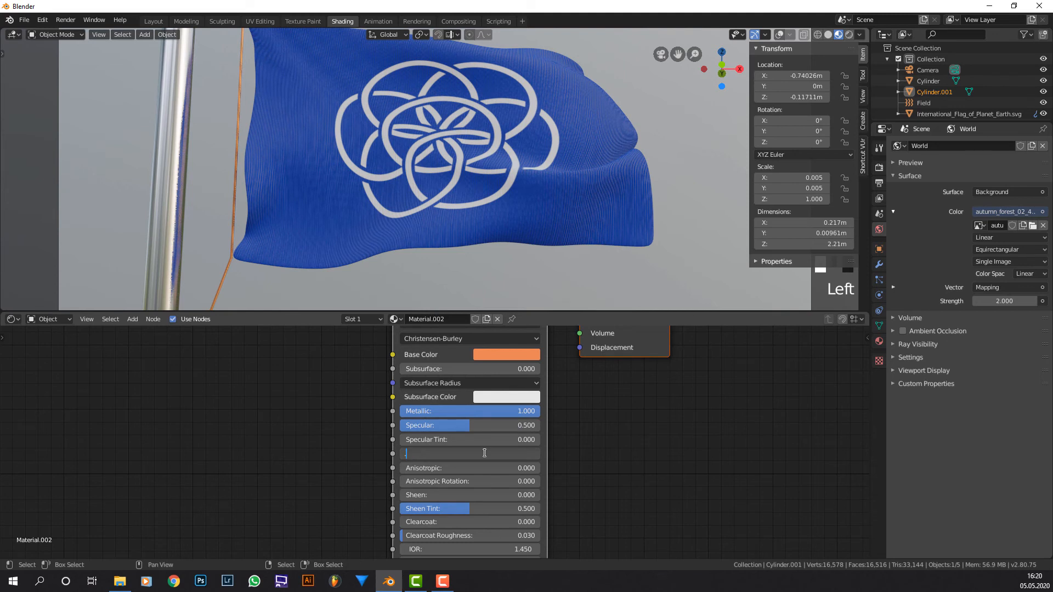
type("35")
key("Return")
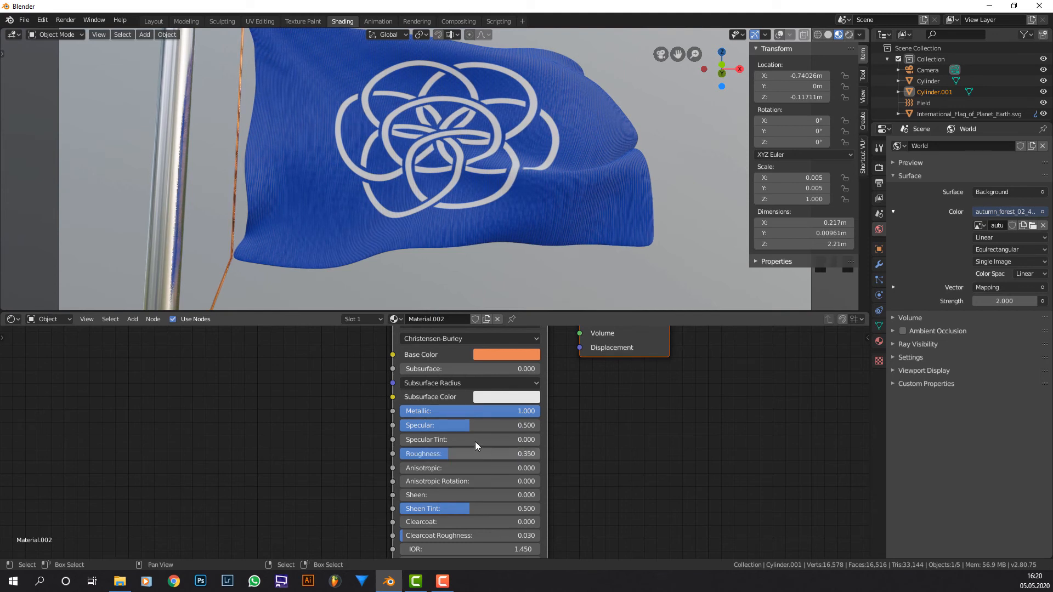
scroll(446, 225, "down", 4)
scroll(280, 185, "up", 6)
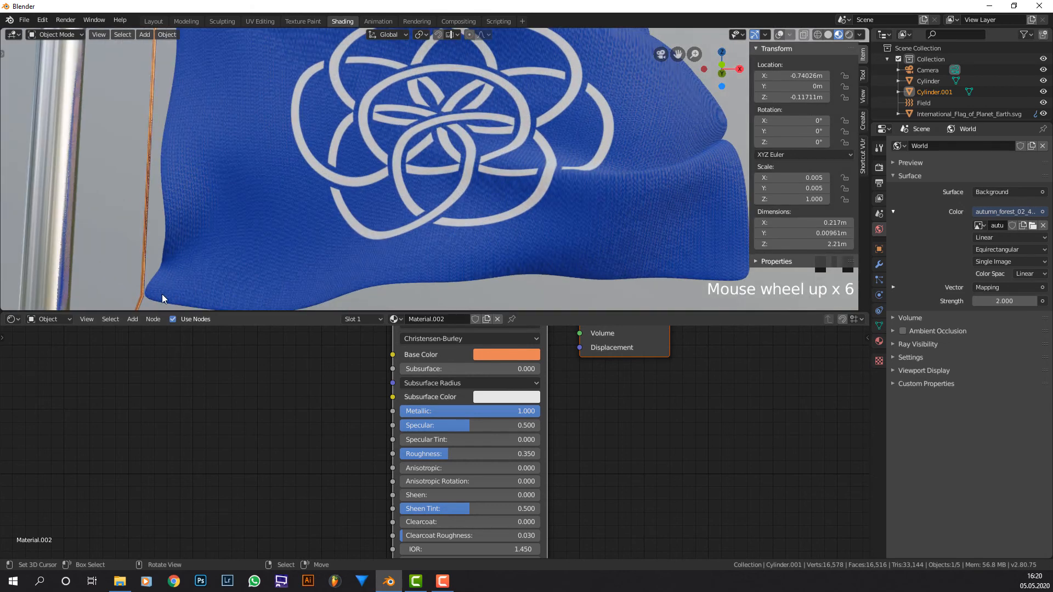
scroll(186, 247, "down", 2)
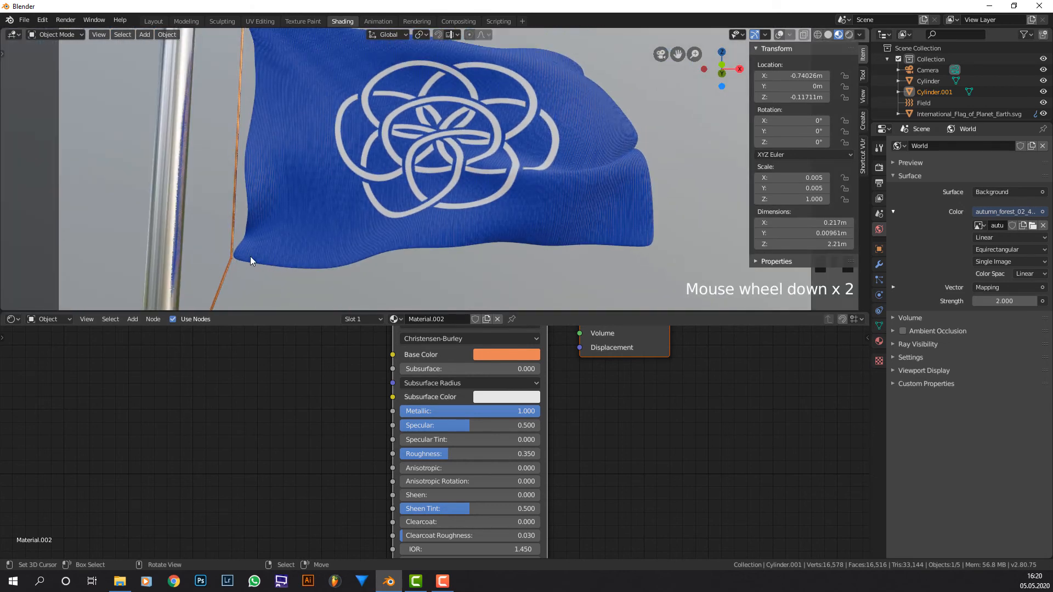
scroll(251, 217, "down", 6)
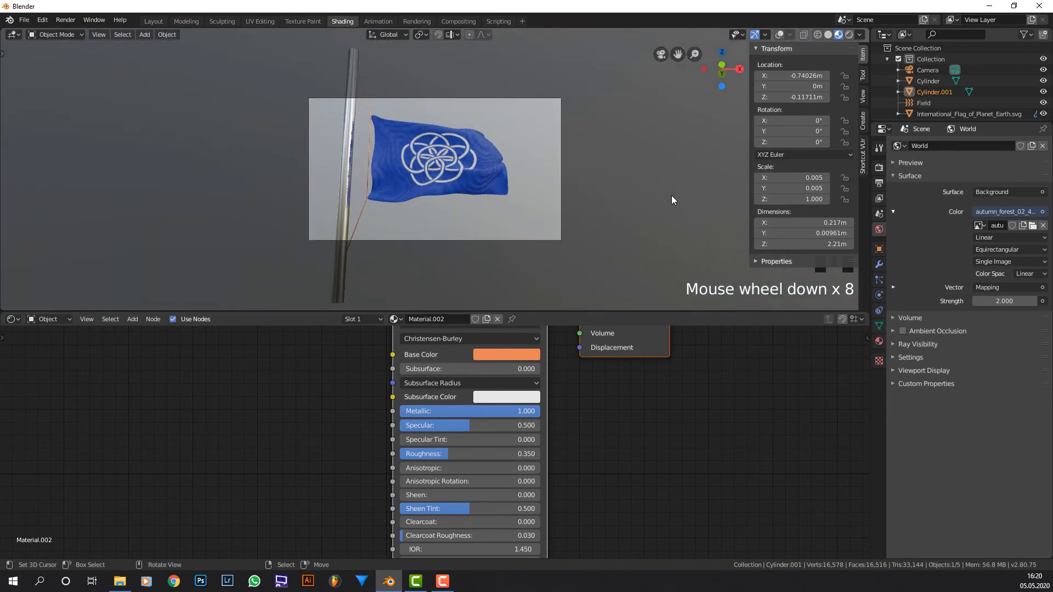
Step: Show the viewport overlays and place the 3D cursor at the centre of the flag's emblem
left_click(433, 162)
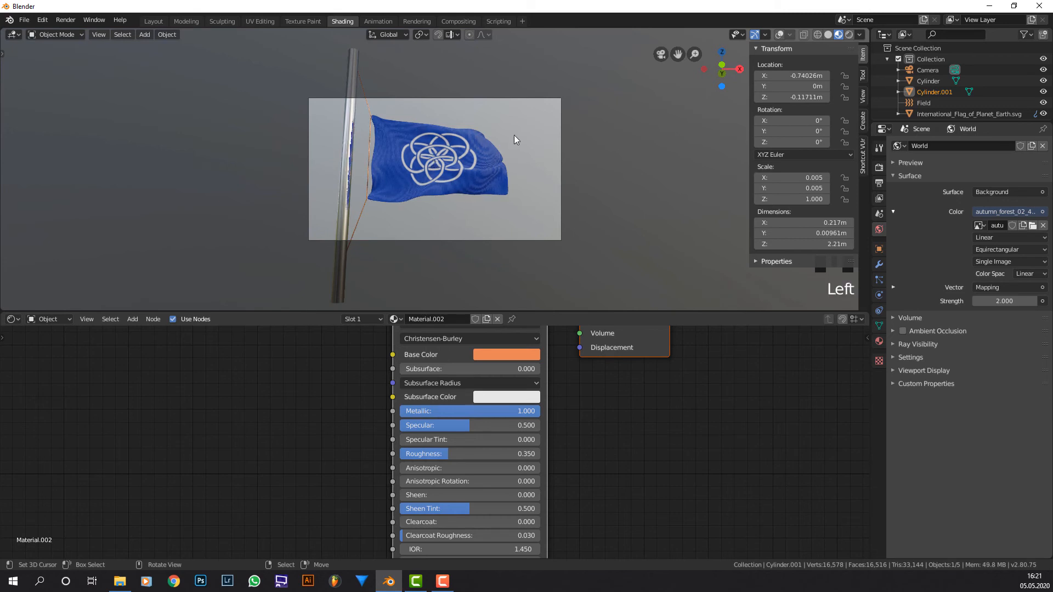
left_click(777, 34)
scroll(499, 161, "up", 2)
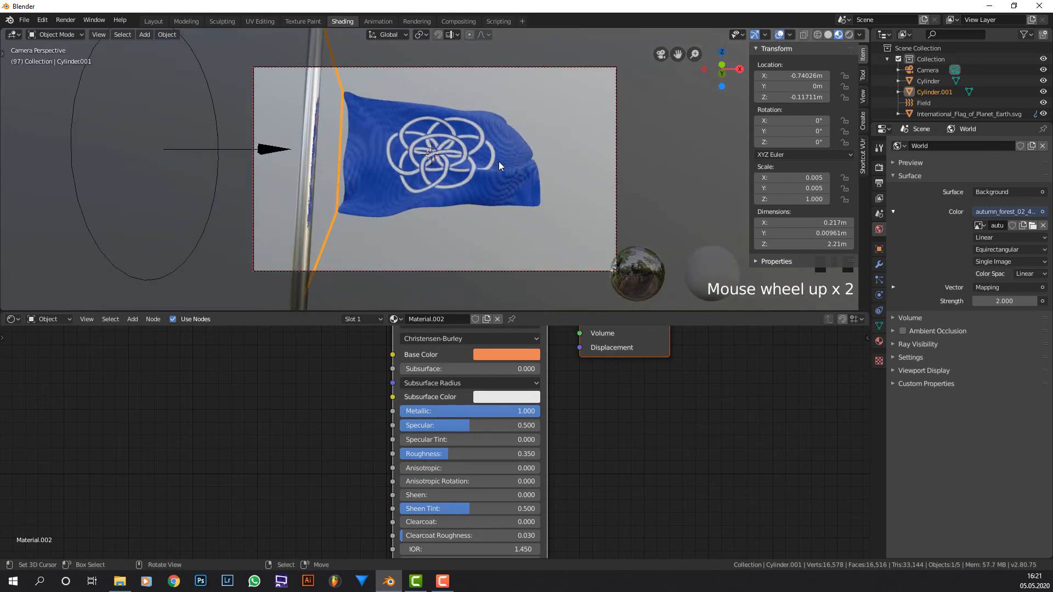
left_click(410, 160)
left_click(452, 141)
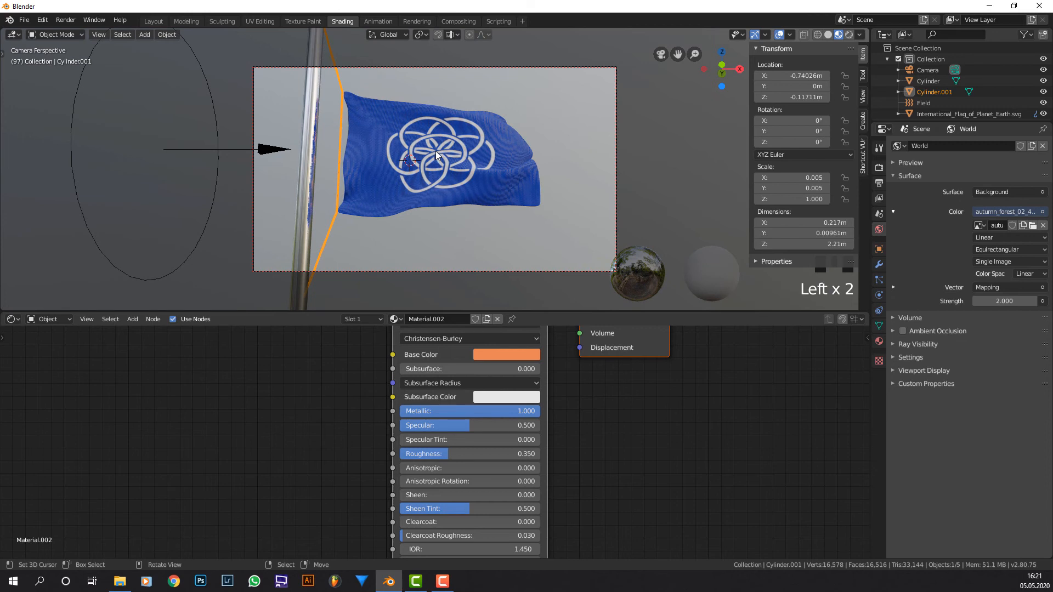
left_click(436, 150)
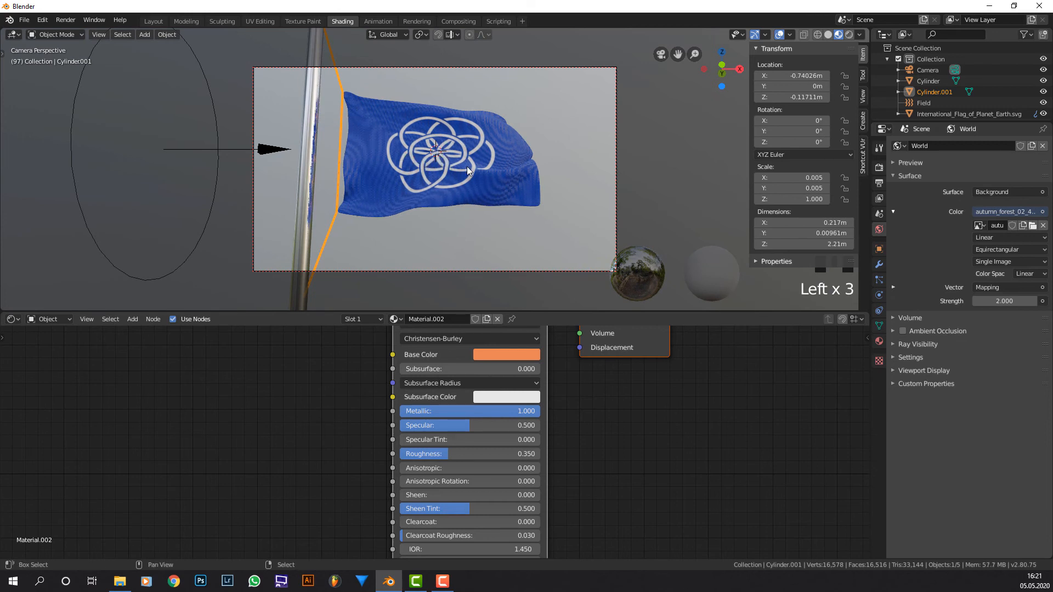
Step: Add an empty at the 3D cursor on the flag and scale it to about 0.424
key("shift+a")
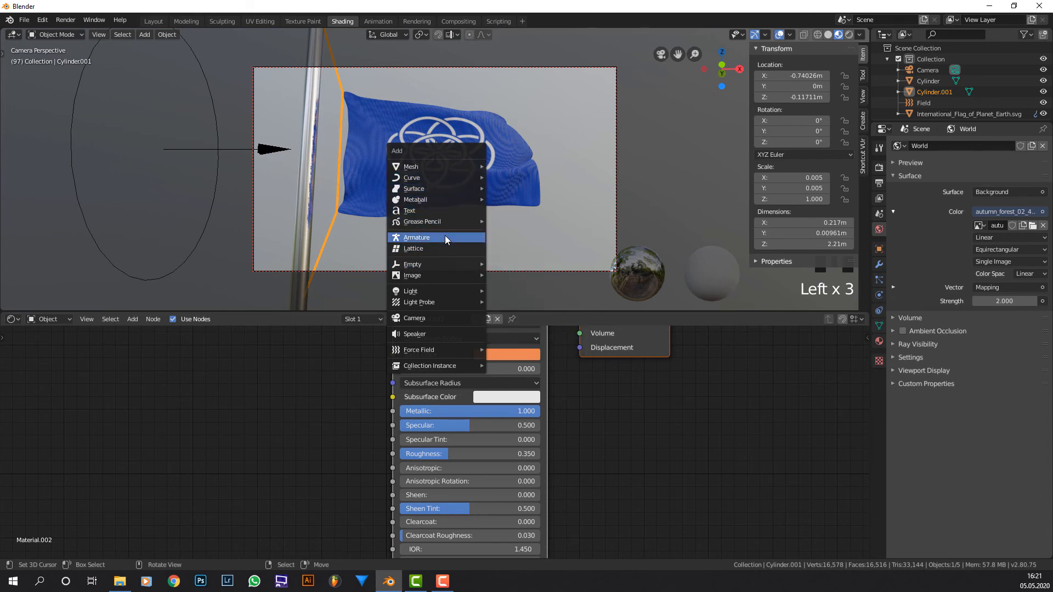
mouse_move(444, 264)
left_click(509, 265)
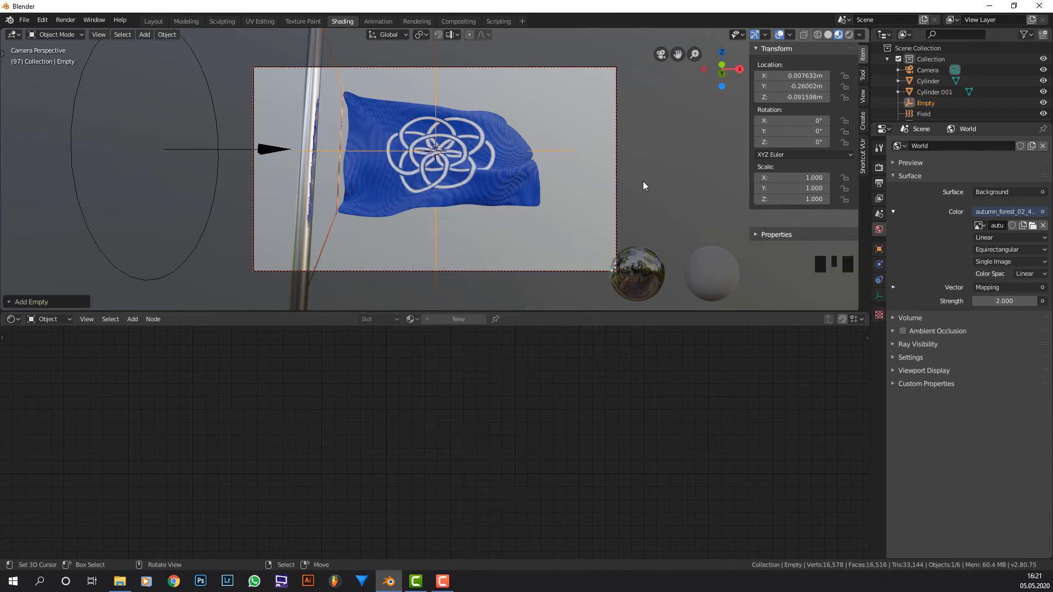
key("s")
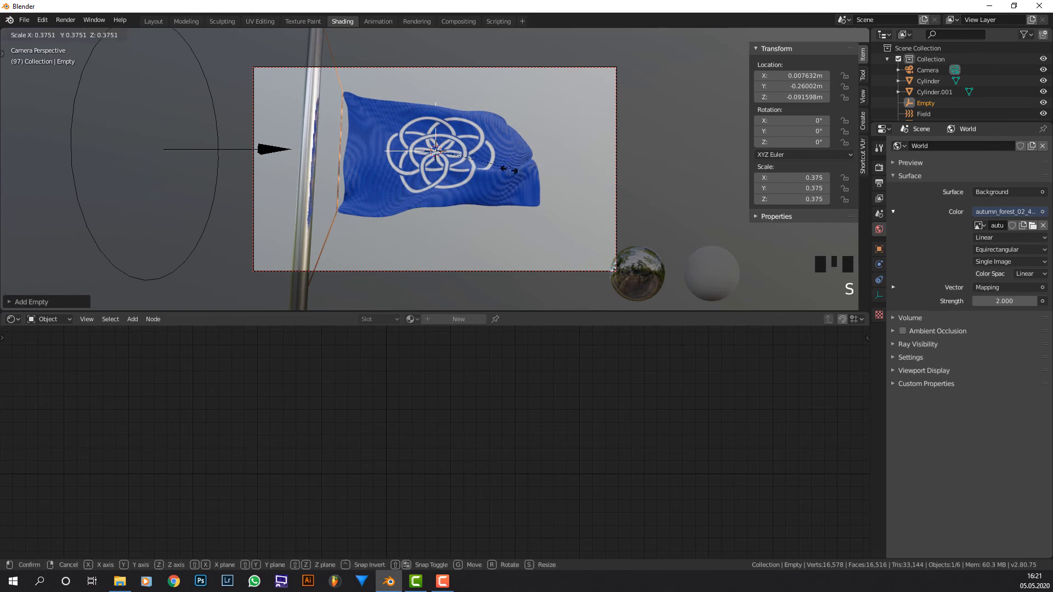
left_click(536, 175)
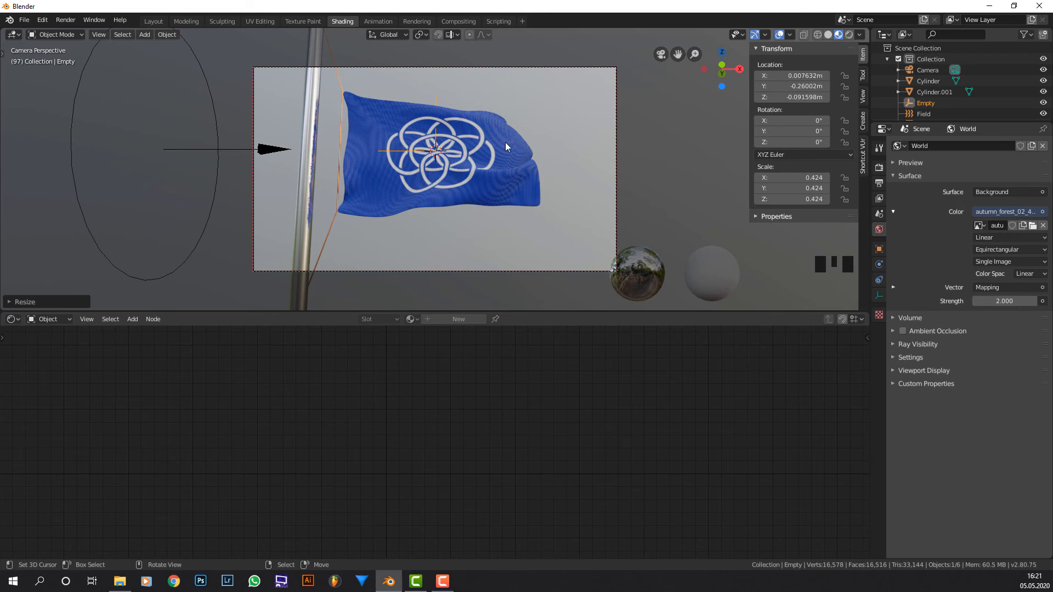
Step: Enable Depth of Field for the camera and show the rendered viewport
right_click(618, 82)
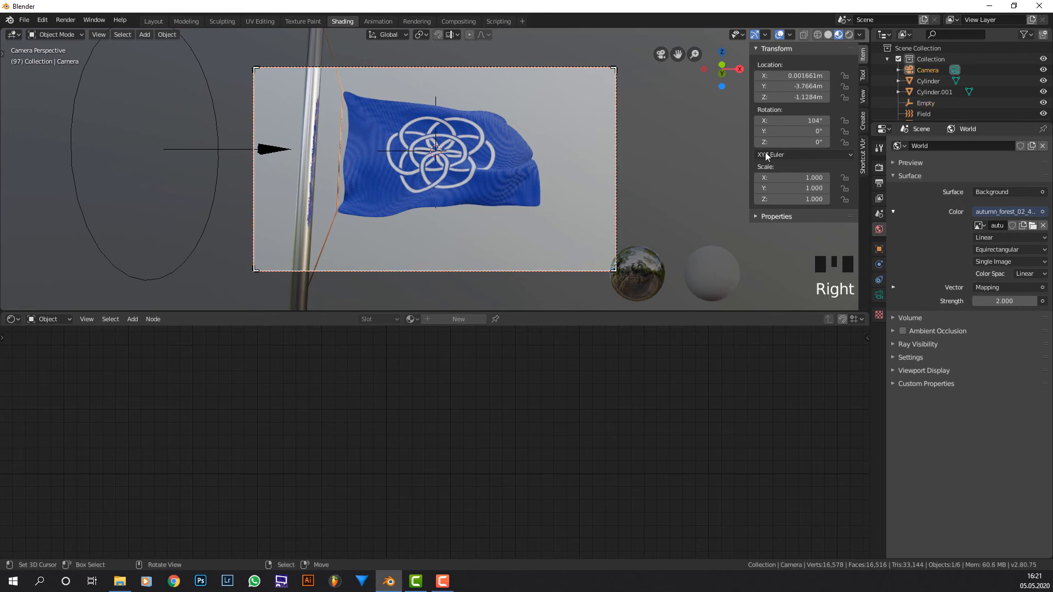
left_click(879, 296)
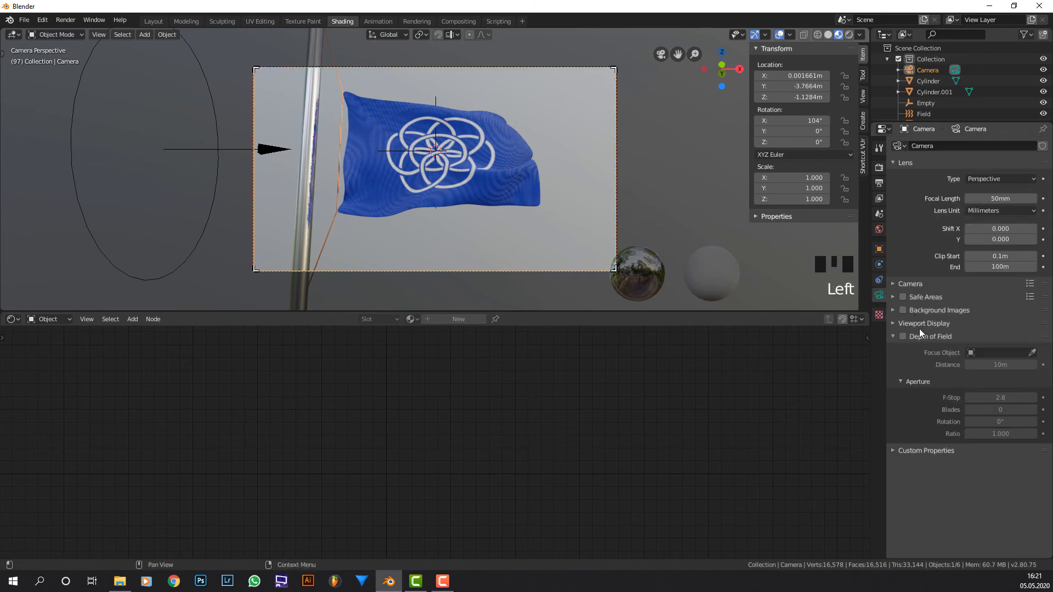
left_click(907, 334)
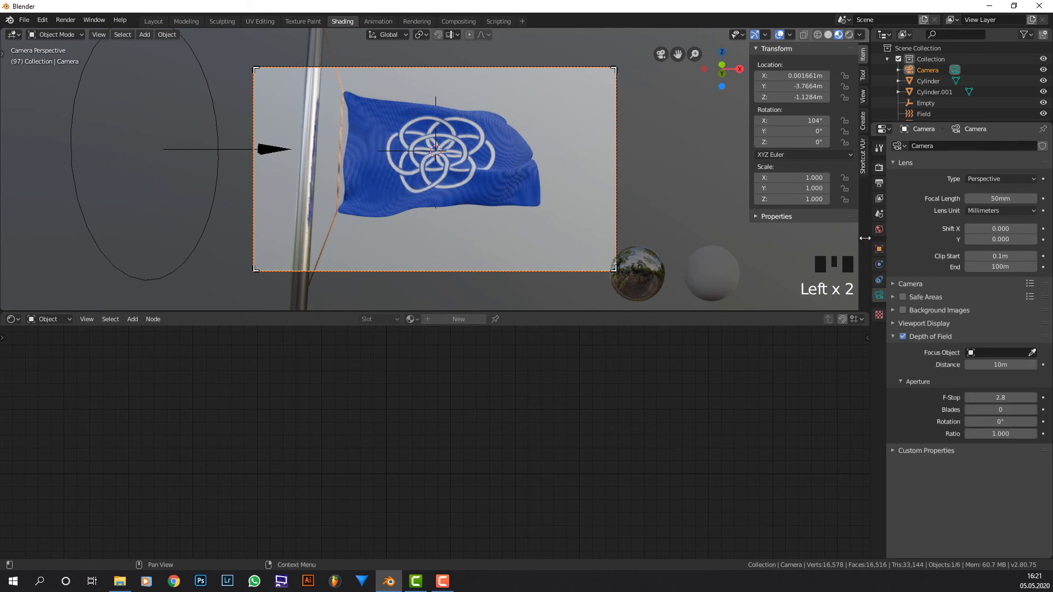
left_click(849, 35)
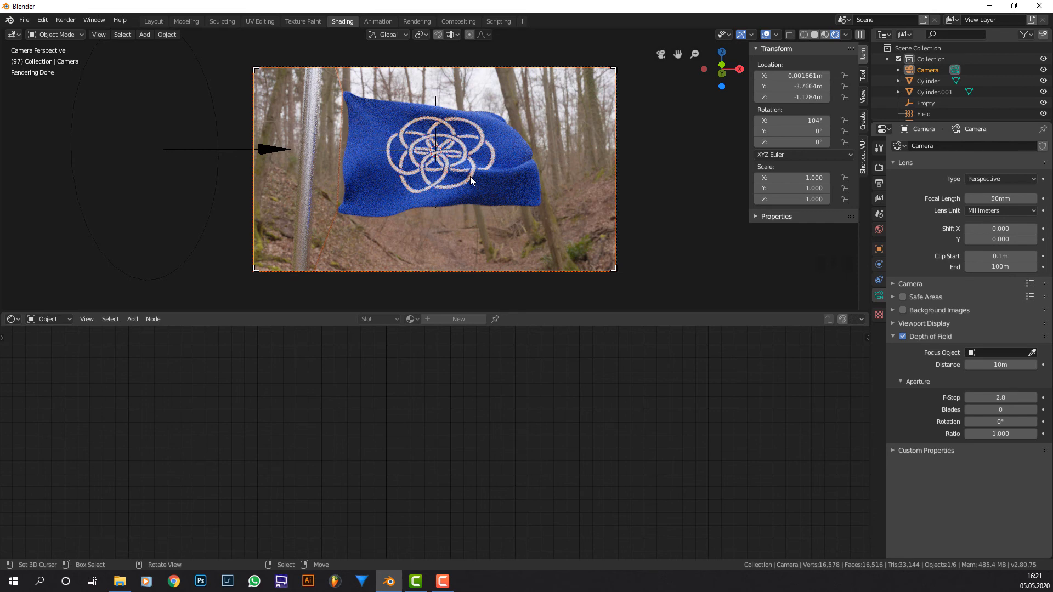
Step: Lower the camera's depth of field F-Stop to 1.8 and further to 1.2
left_click(1020, 397)
type("1.8")
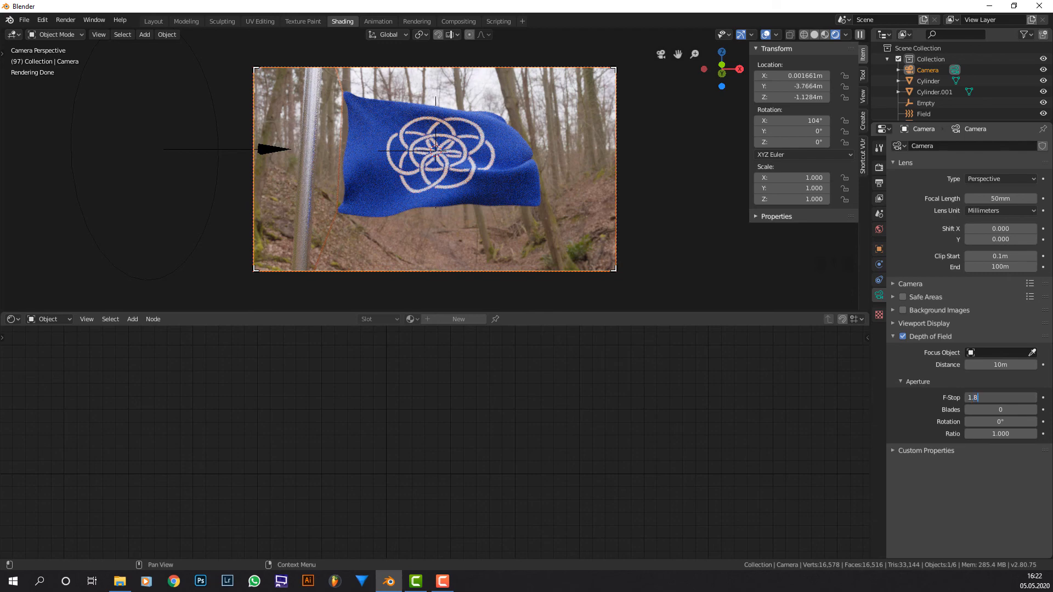
left_click(881, 377)
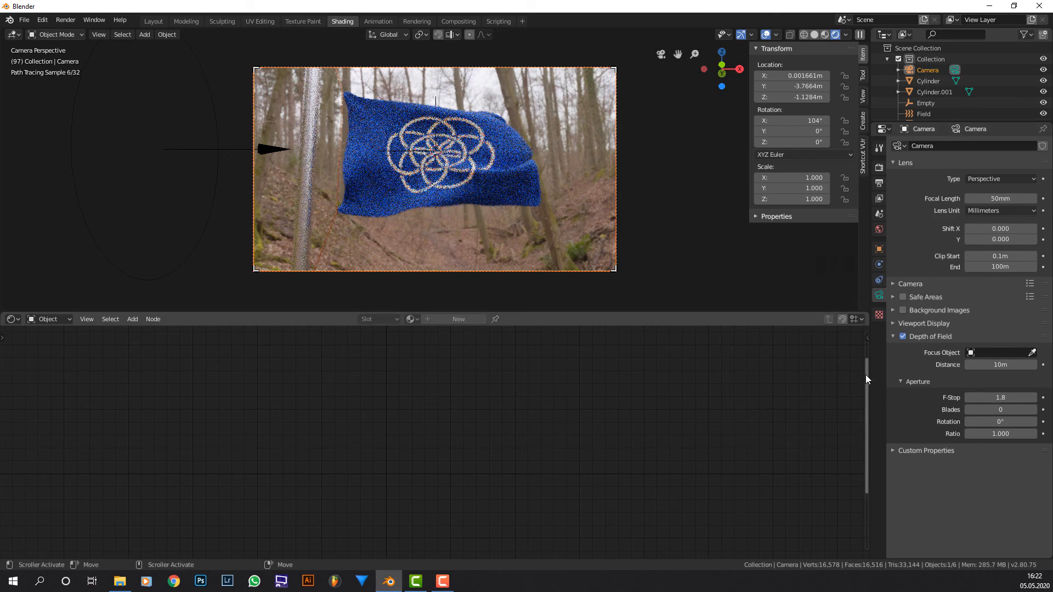
left_click(1000, 397)
key("BackSpace")
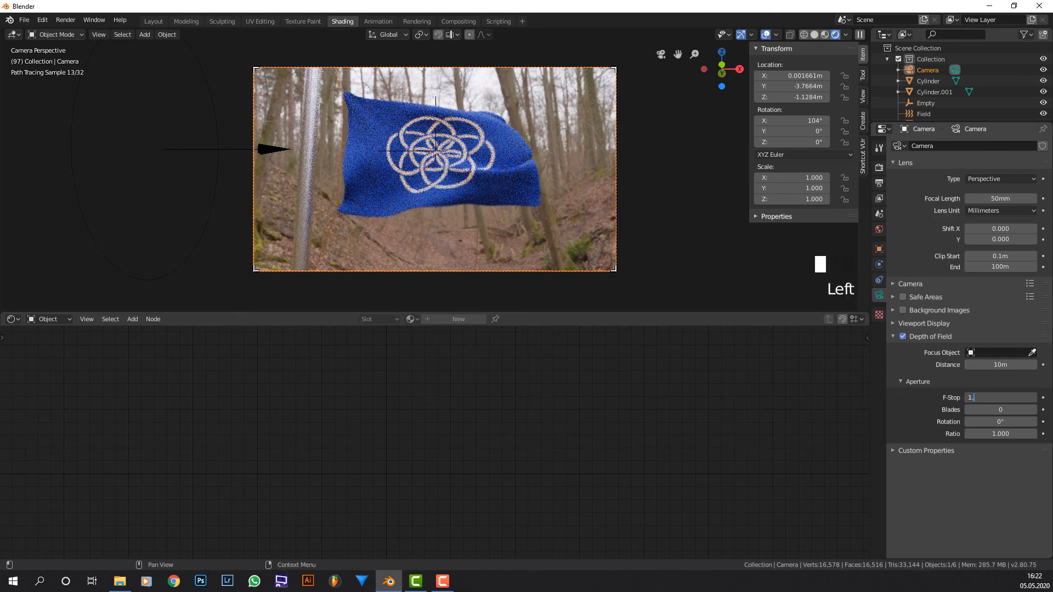
type("2")
key("Return")
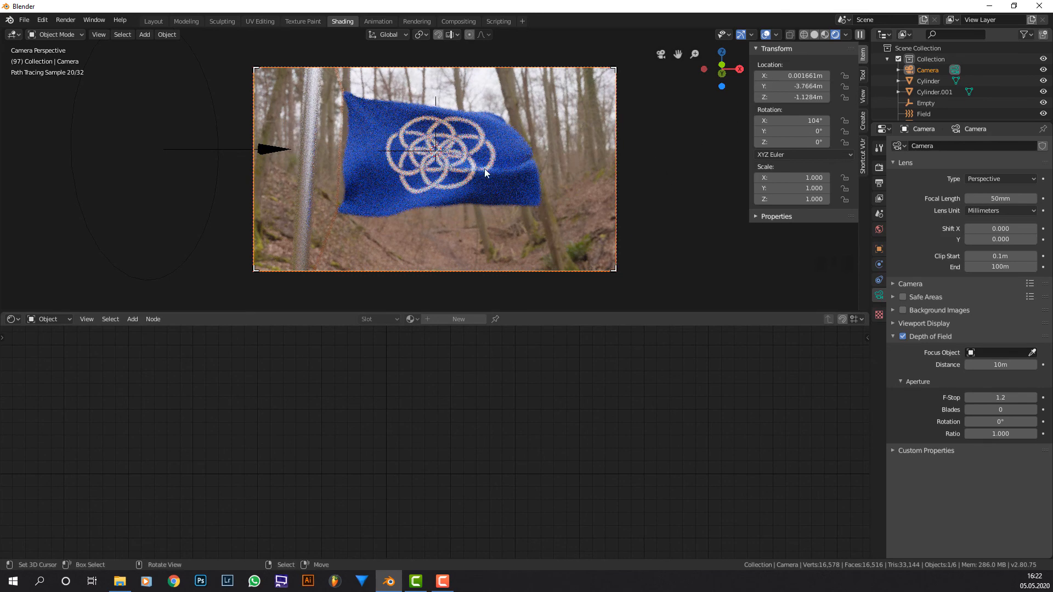
scroll(669, 177, "up", 2)
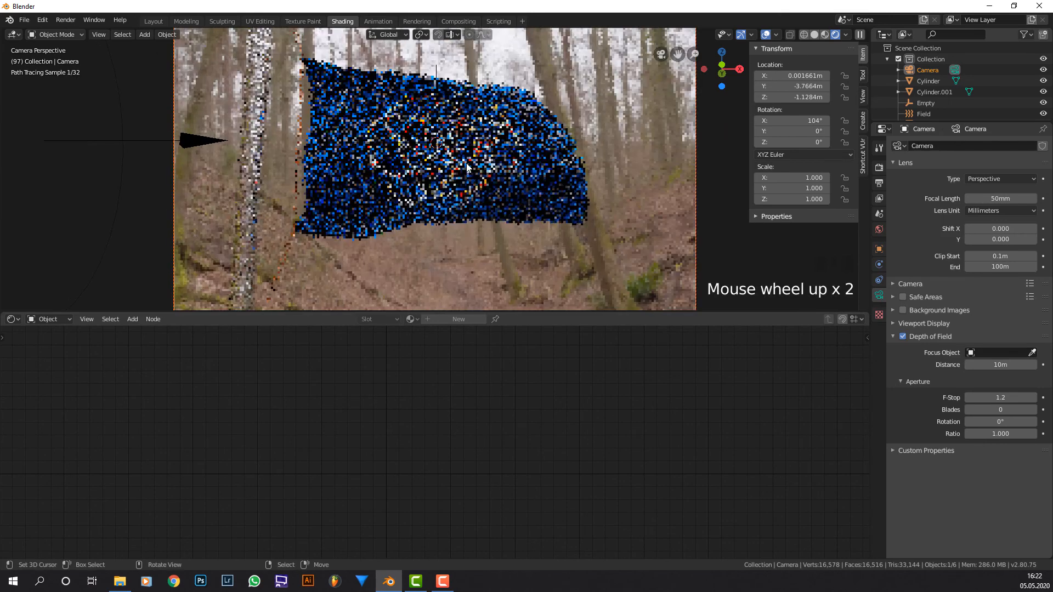
Step: Set the camera's depth of field focus object to the Empty and its F-Stop to 1.4
left_click(999, 354)
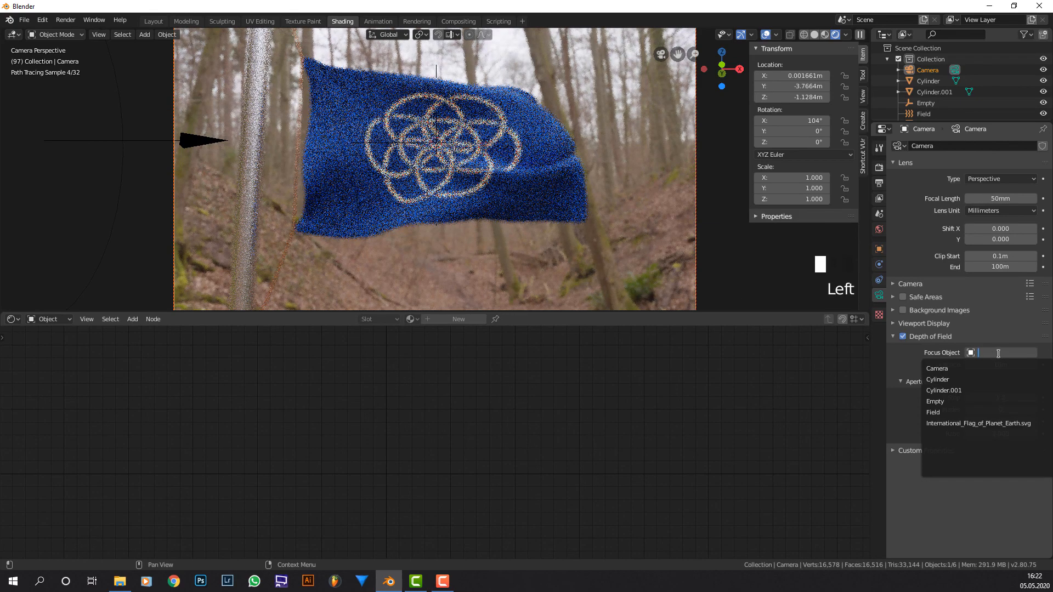
left_click(939, 401)
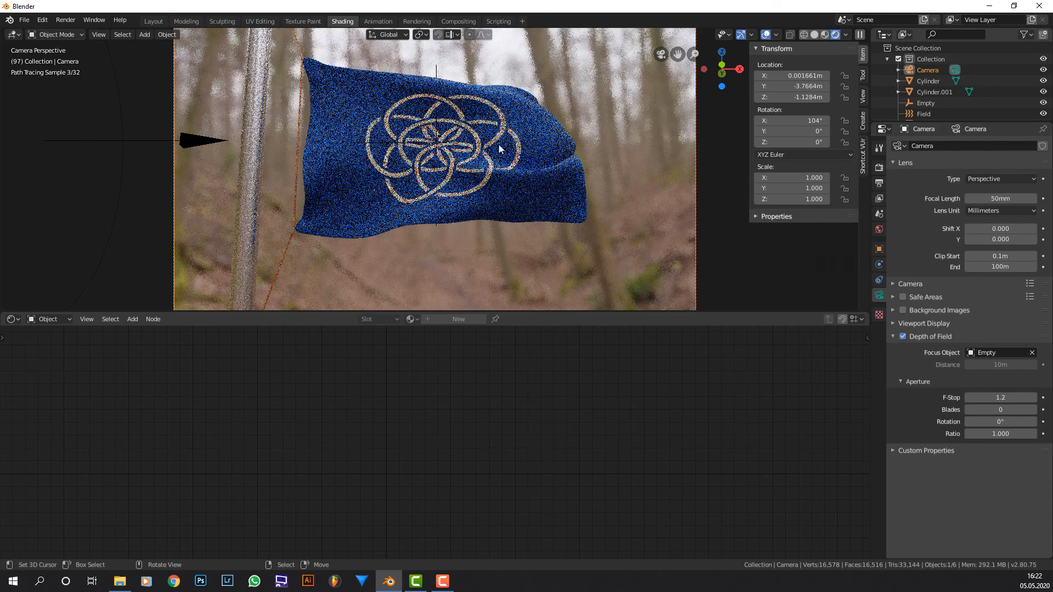
scroll(436, 163, "down", 1)
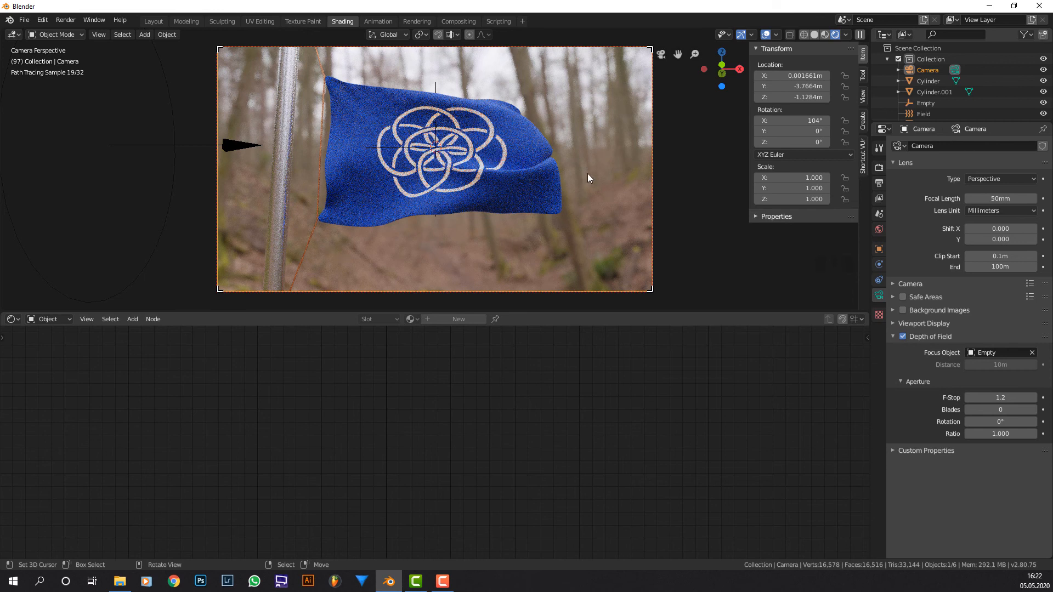
left_click(1000, 392)
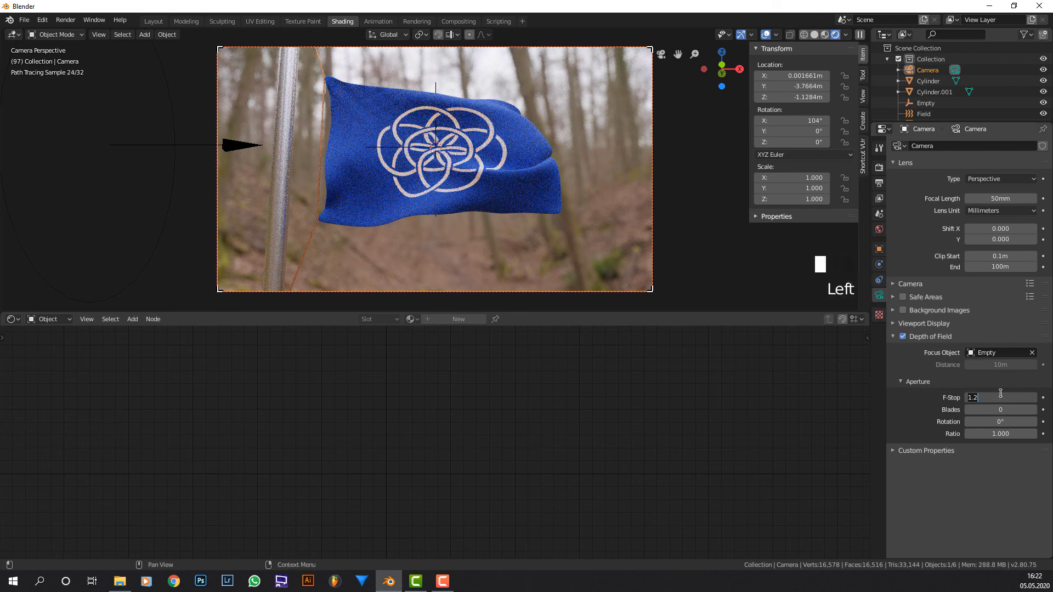
key("BackSpace")
type("4")
key("Return")
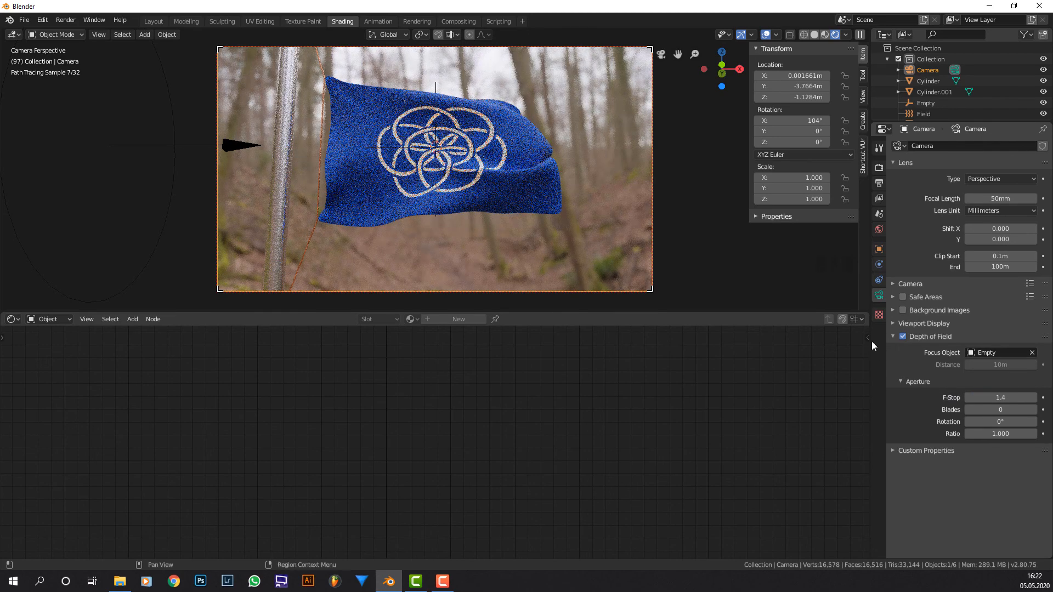
Step: Set the Cycles render samples to 350 and show the output settings, with the viewport in material preview
left_click(824, 34)
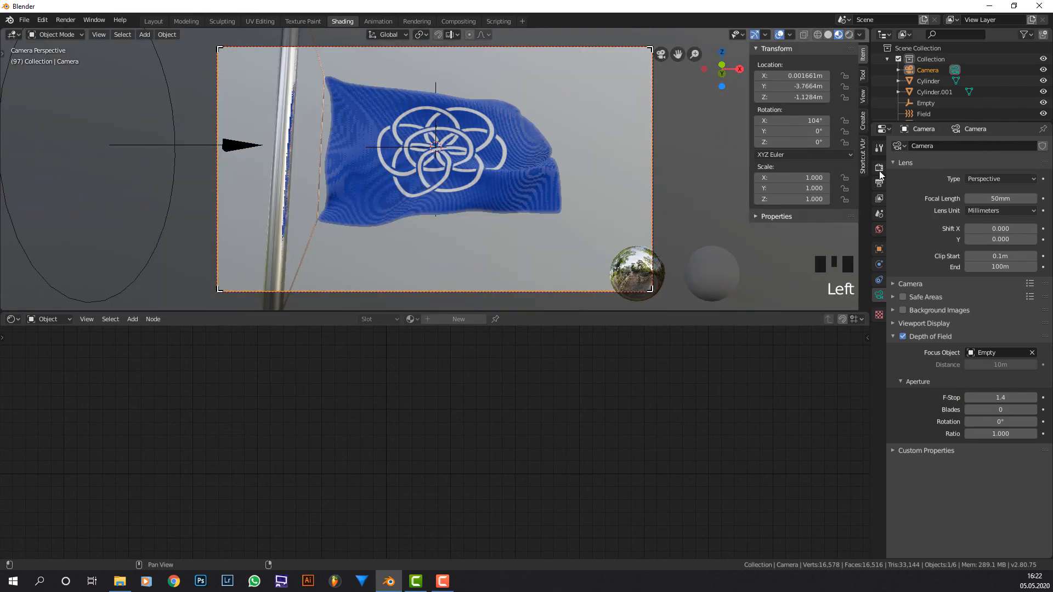
left_click(879, 168)
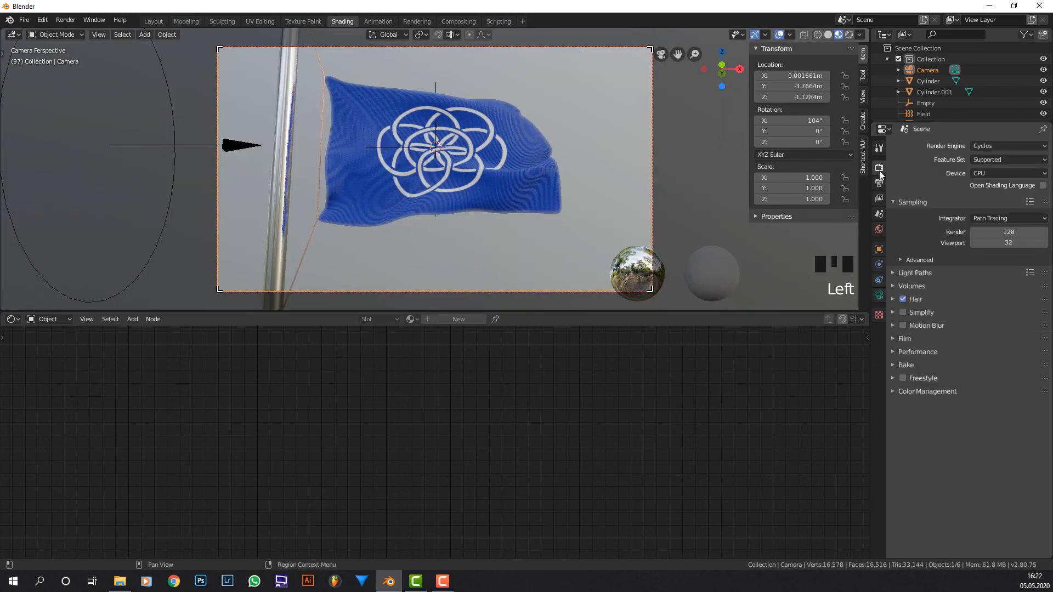
left_click(1008, 231)
type("350")
key("Return")
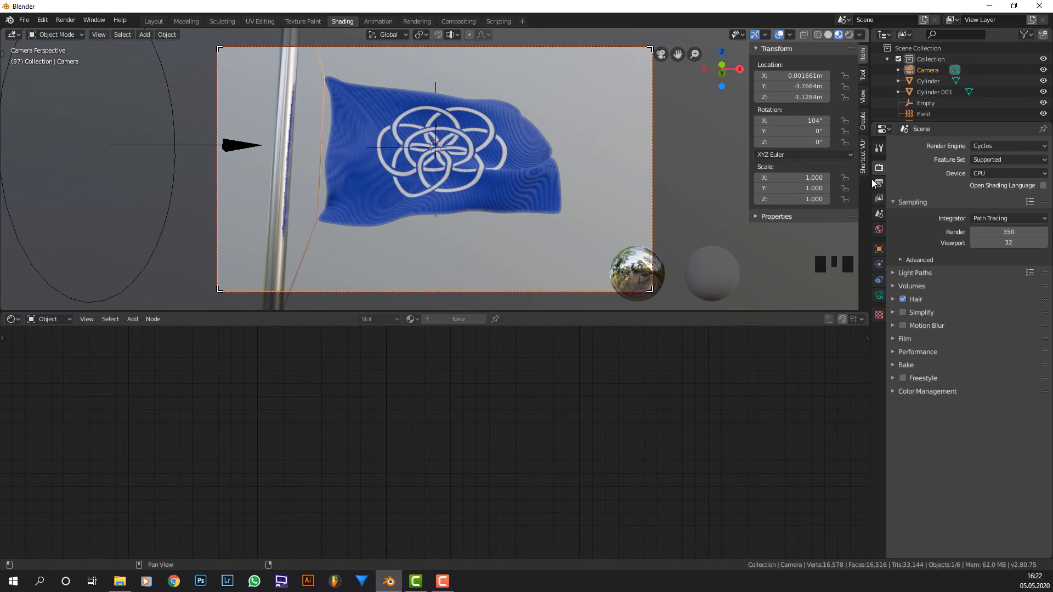
left_click(879, 183)
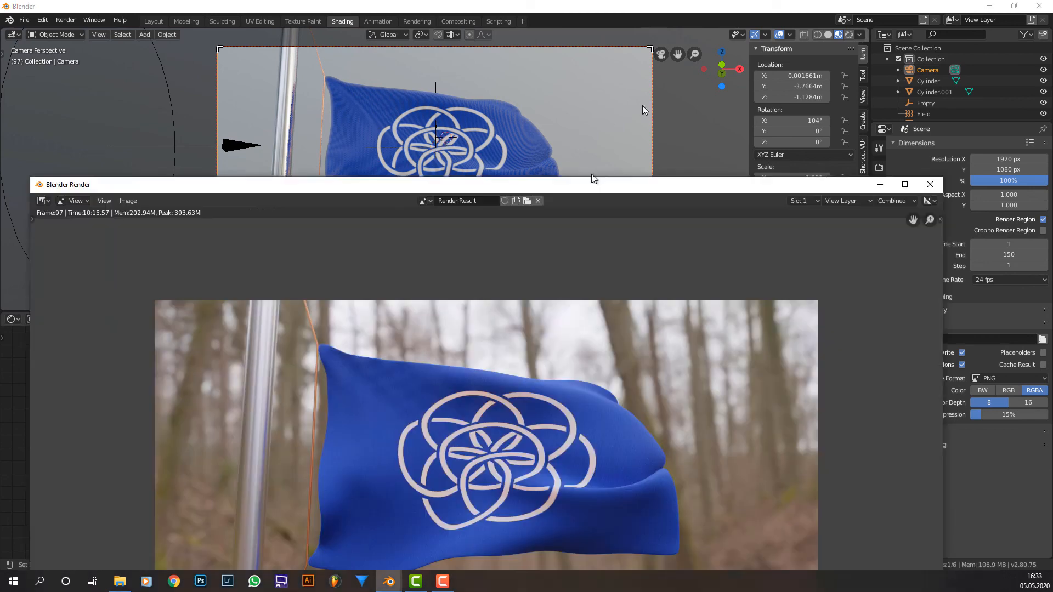
Step: Examine the finished render full screen, checking the flag fabric, emblem, pole, cord and blurred background, and close the render window
double_click(590, 178)
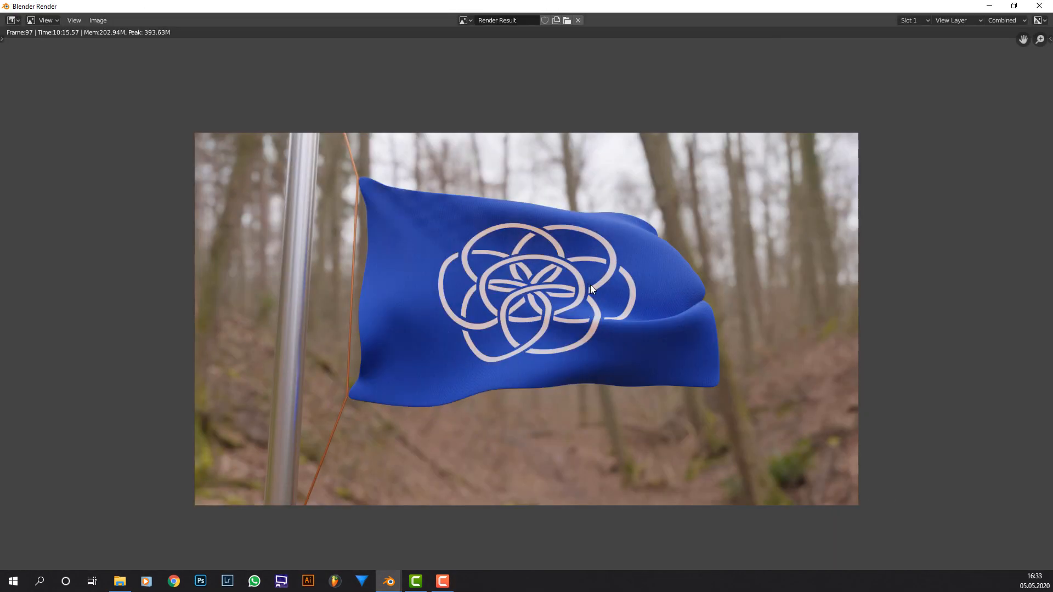
scroll(603, 297, "up", 4)
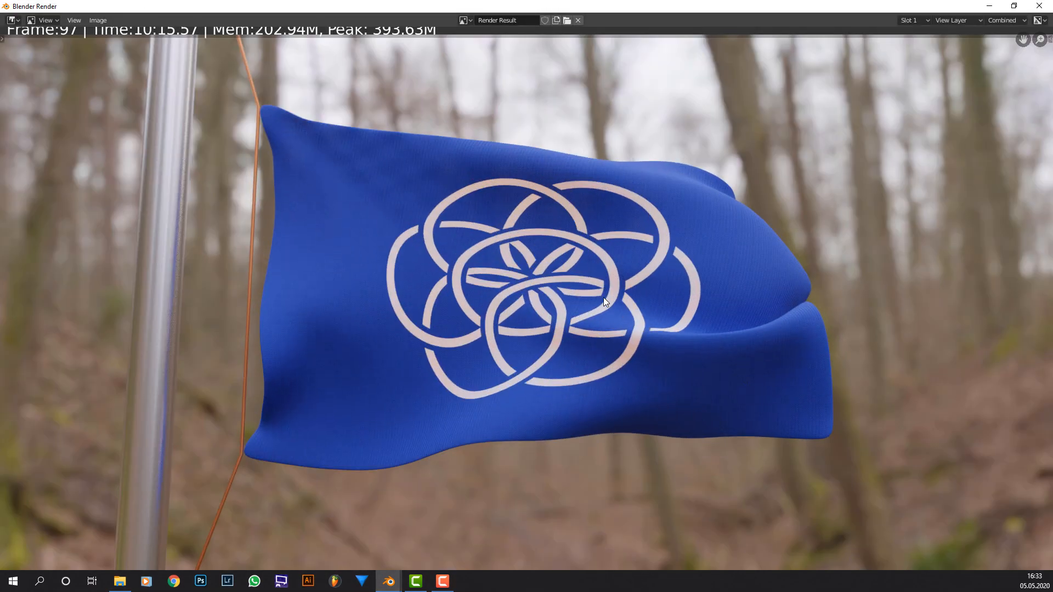
middle_click_drag(702, 284, 701, 282)
middle_click_drag(575, 226, 563, 224)
scroll(682, 224, "up", 1)
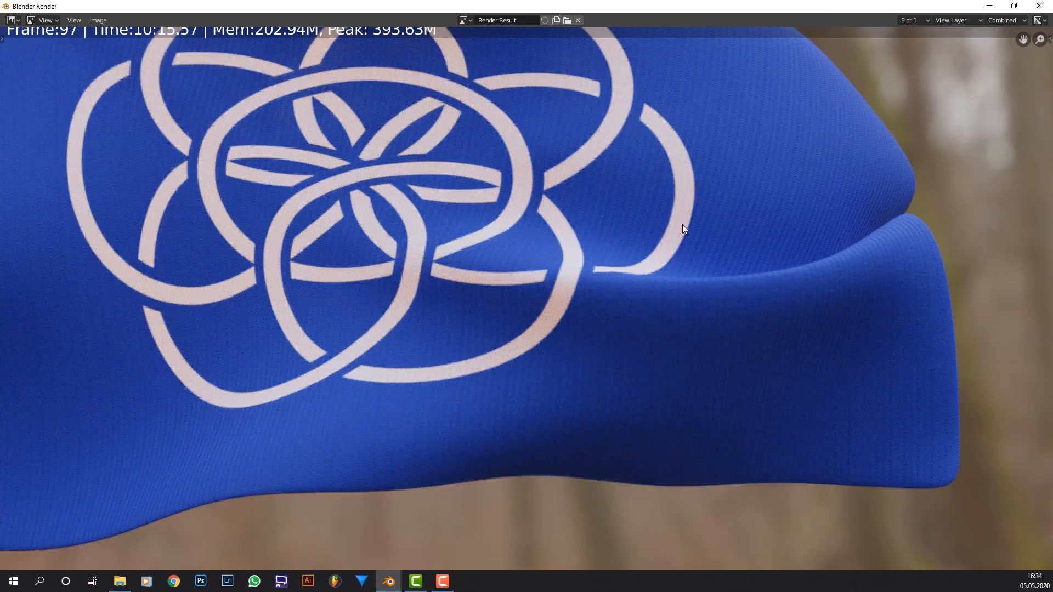
middle_click_drag(694, 241, 663, 332)
scroll(679, 302, "down", 1)
scroll(705, 282, "down", 2)
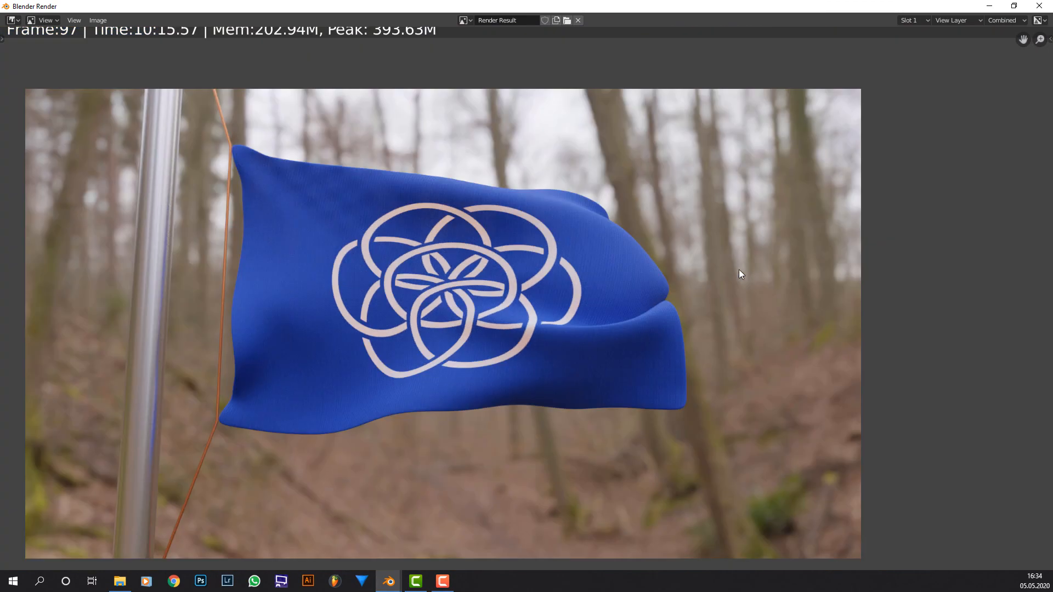
scroll(669, 274, "up", 3)
middle_click_drag(570, 264, 628, 256)
scroll(629, 255, "down", 1)
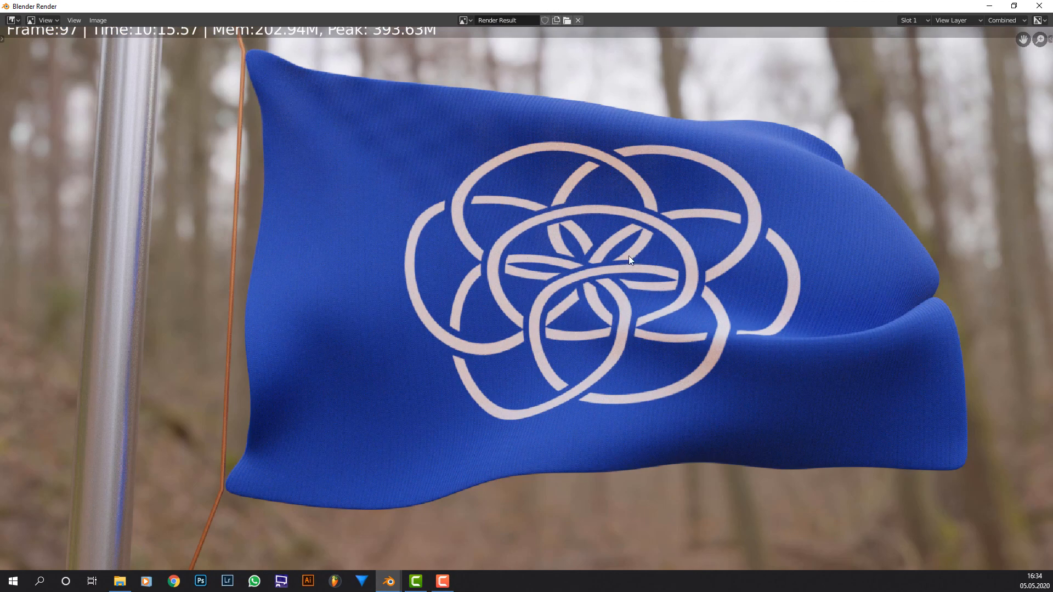
scroll(616, 256, "up", 1)
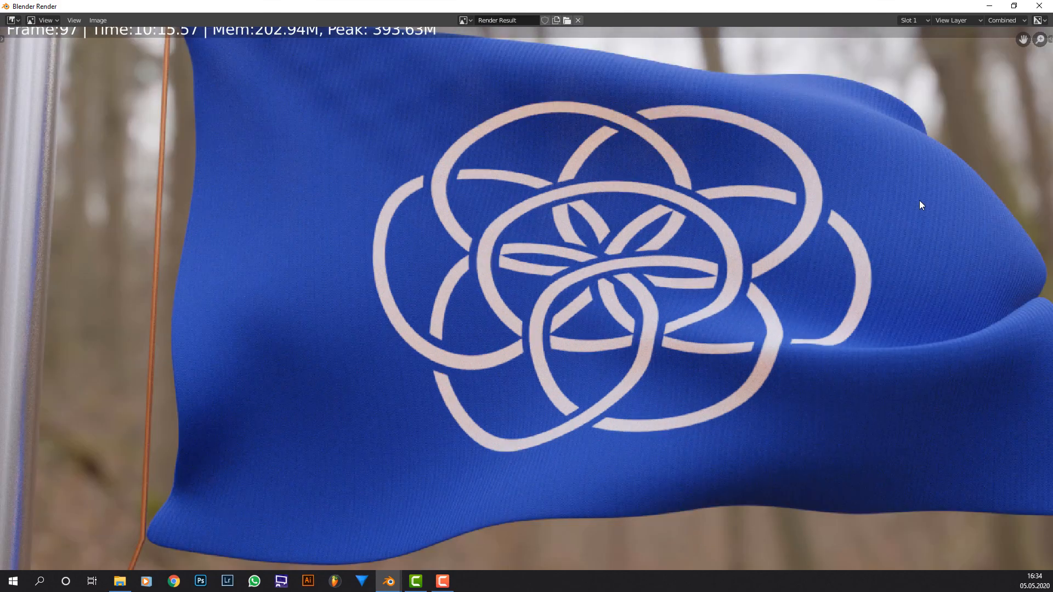
scroll(712, 338, "down", 1)
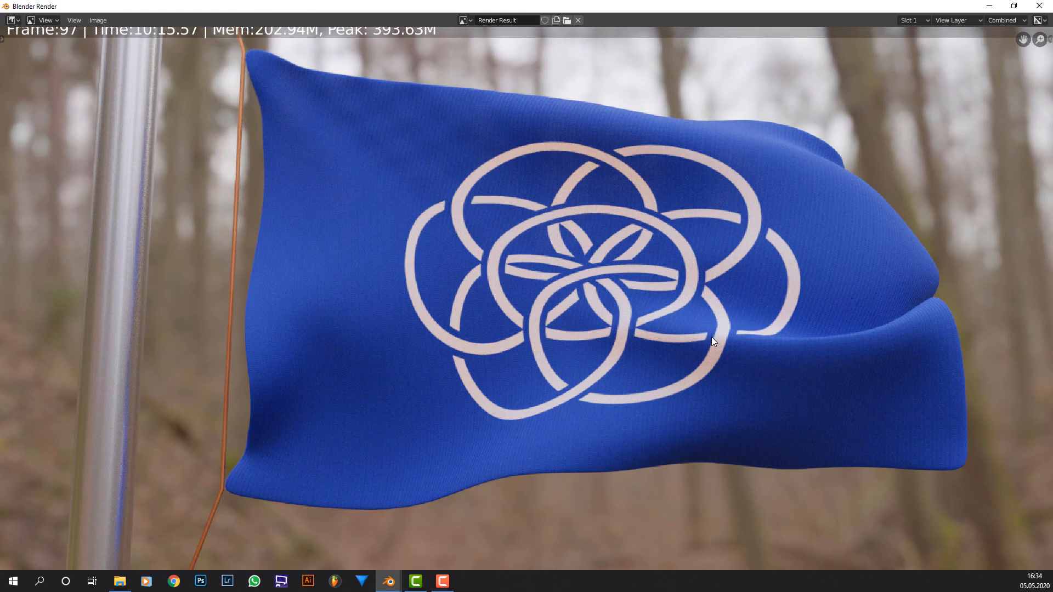
scroll(711, 337, "down", 1)
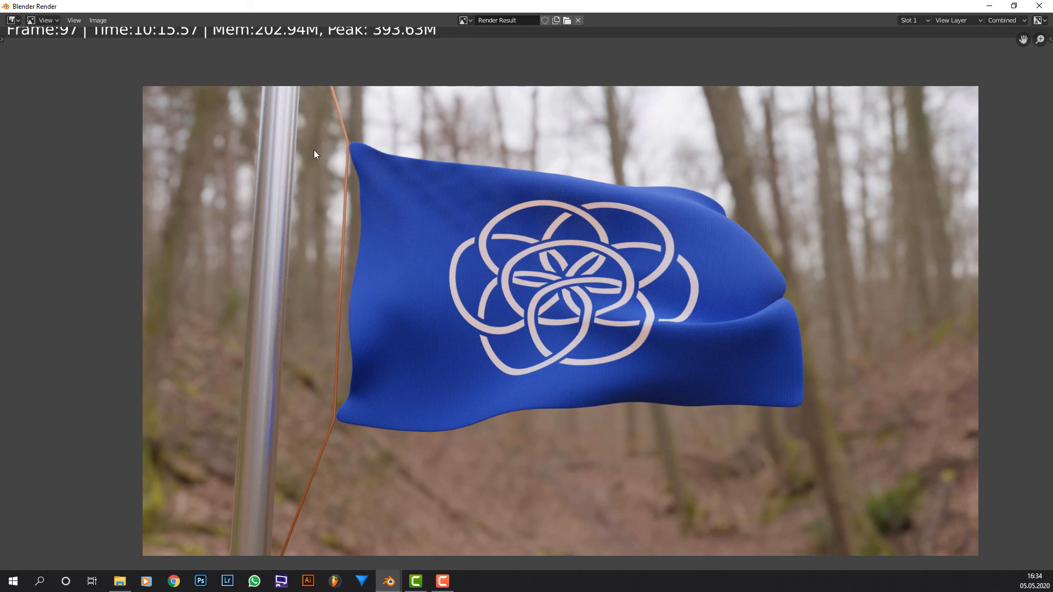
scroll(461, 337, "down", 1)
middle_click_drag(509, 346, 444, 340)
scroll(452, 342, "up", 1)
scroll(451, 342, "up", 1)
scroll(445, 340, "down", 1)
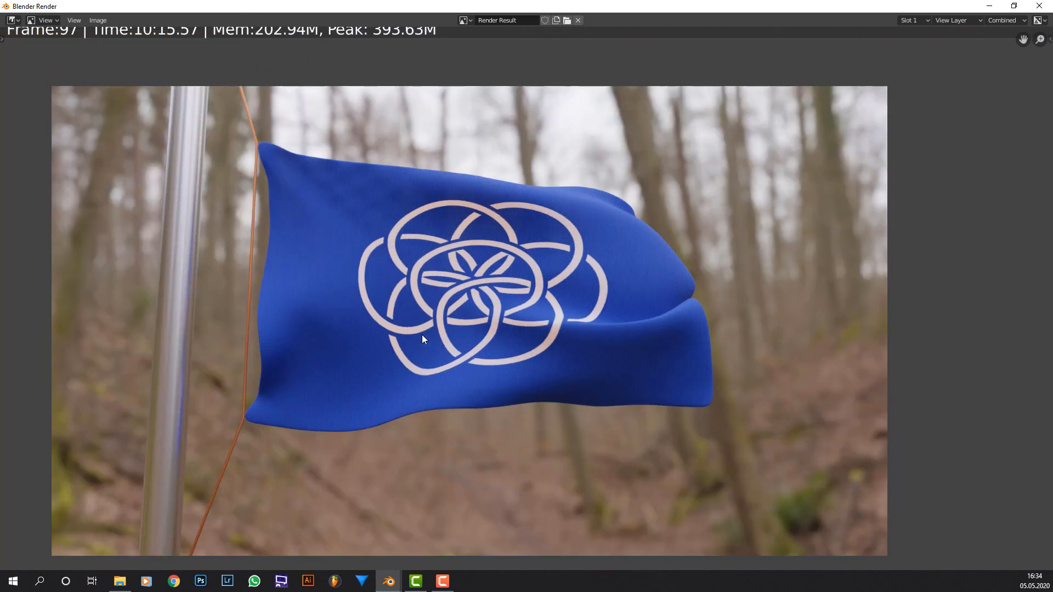
key("Escape")
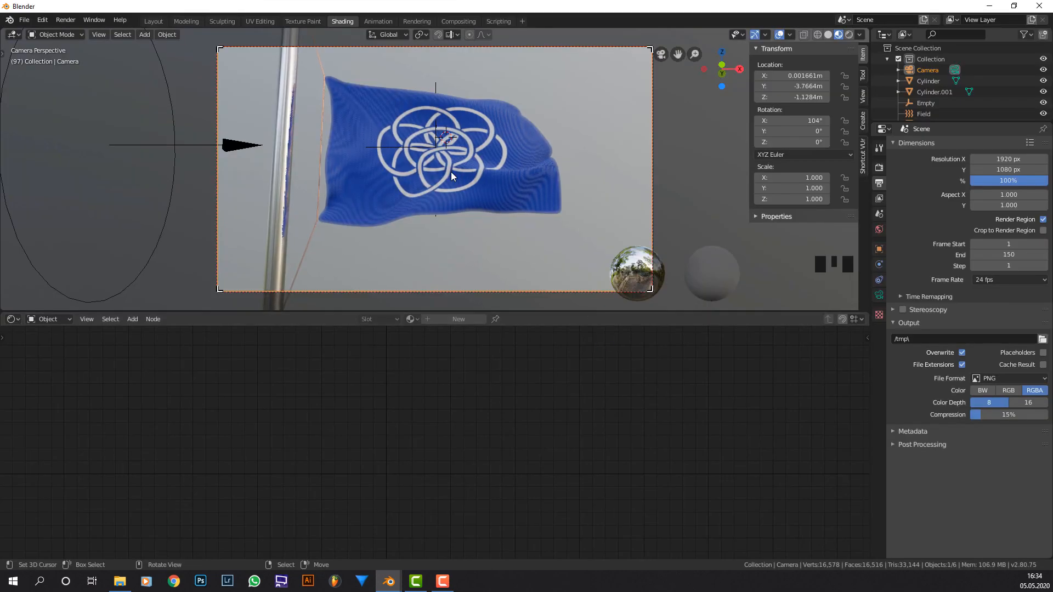
Step: Show the rendered viewport and set the Subsurface of the flag material's Principled BSDF to 0.3
scroll(539, 393, "up", 1)
middle_click_drag(444, 363, 468, 361)
double_click(469, 357)
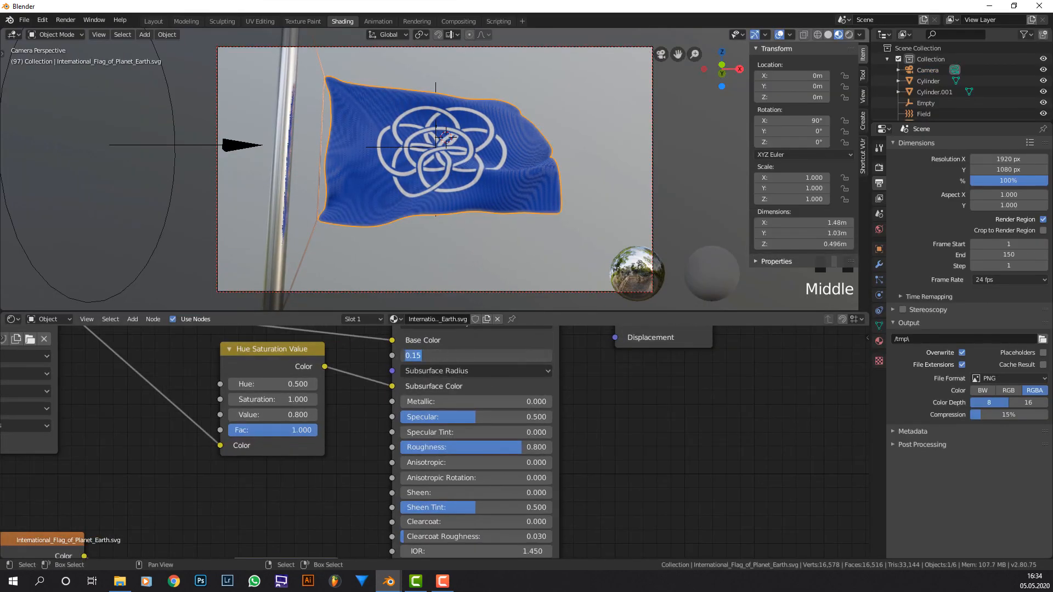
left_click(849, 35)
left_click(850, 35)
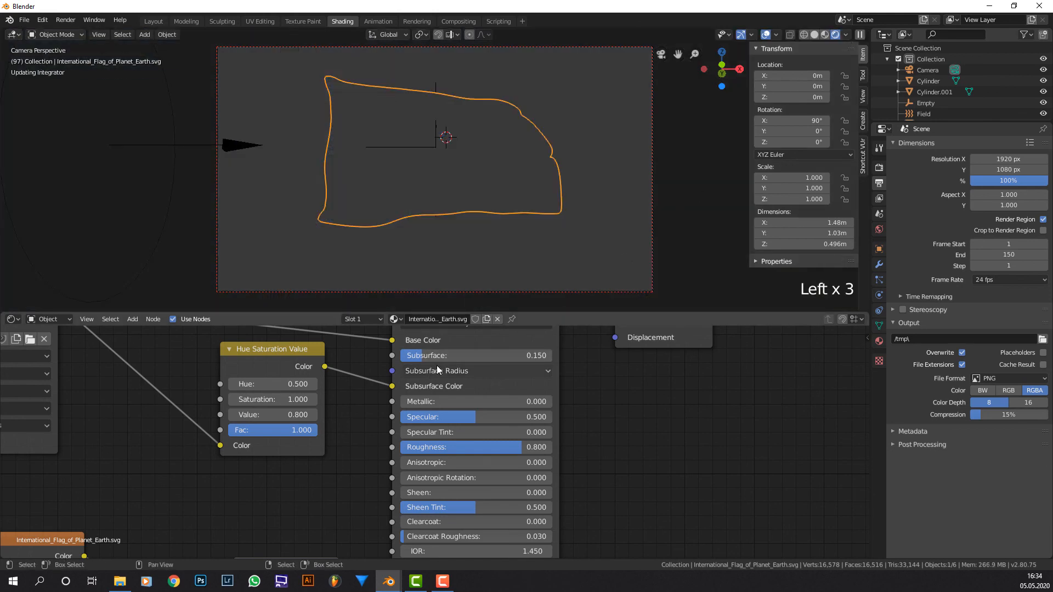
middle_click_drag(436, 364, 459, 386)
left_click(458, 384)
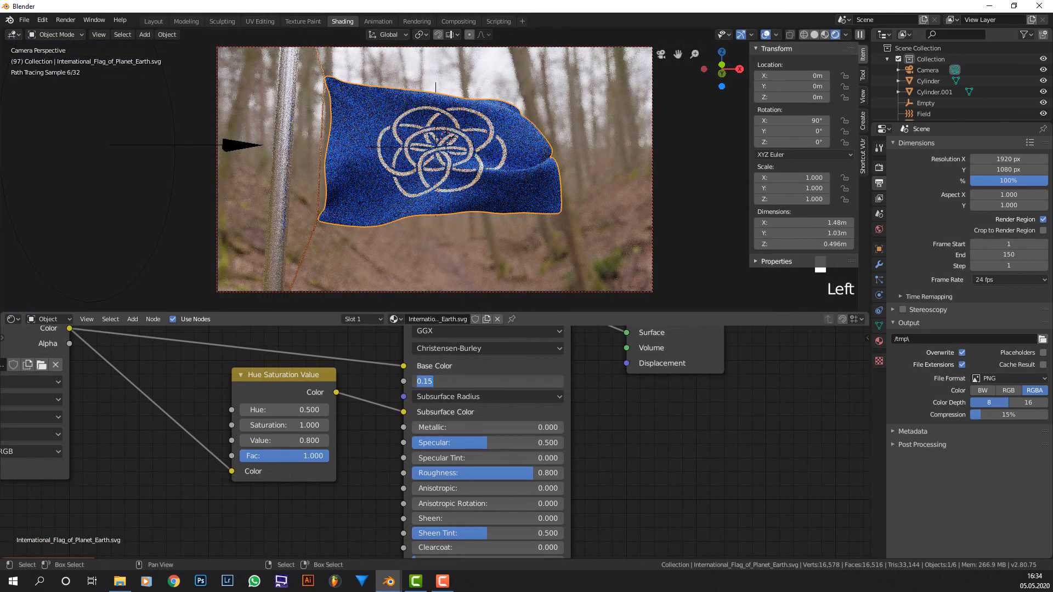
key("BackSpace")
type(".3")
key("Return")
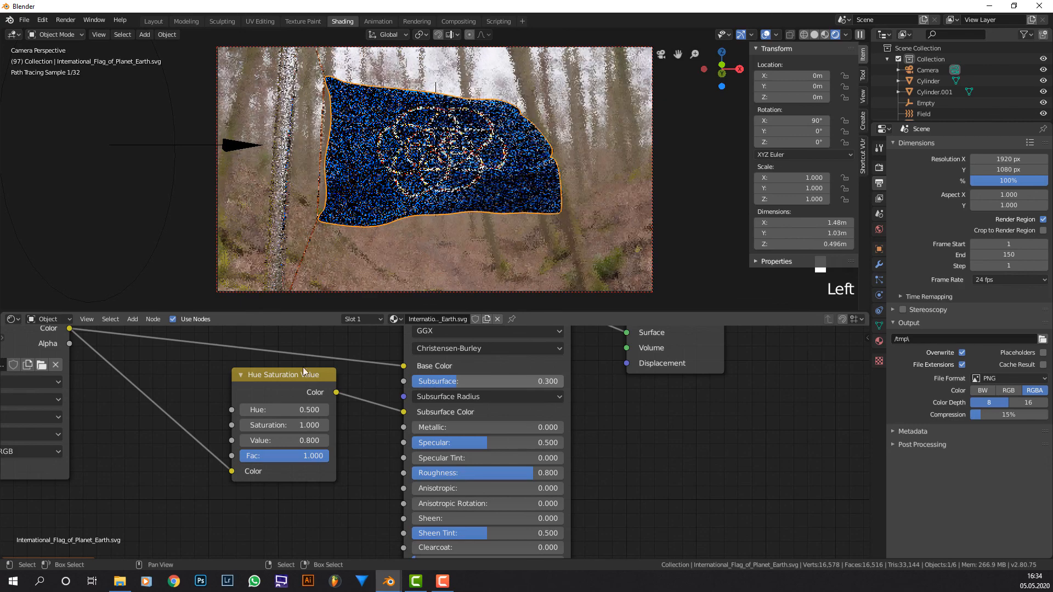
Step: Duplicate the Hue Saturation Value node and insert the copy between the flag image texture and Base Color
middle_click_drag(320, 389, 415, 389)
left_click(458, 432)
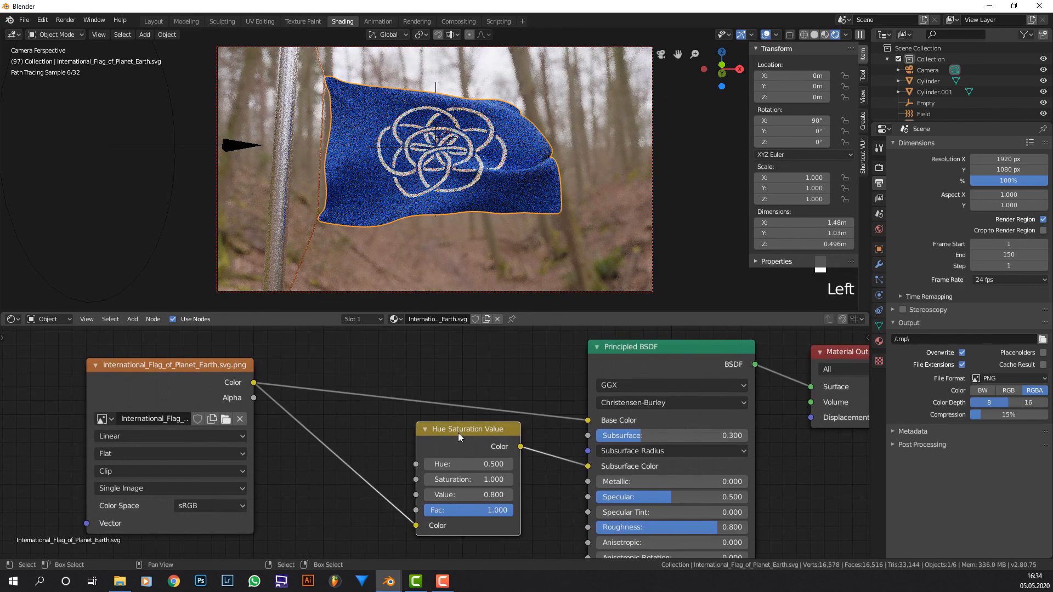
key("shift+f")
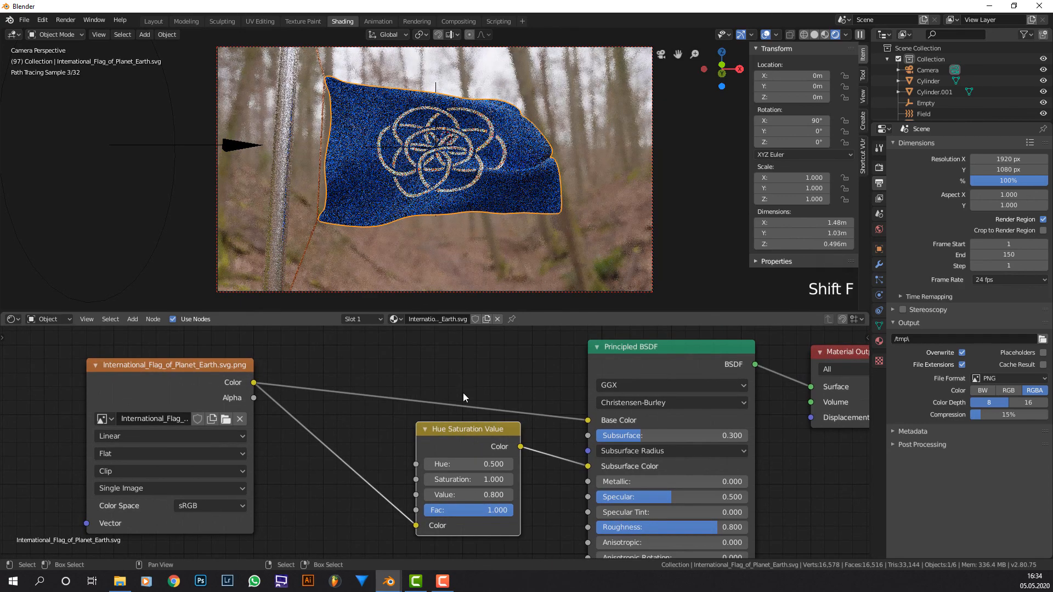
key("shift+d")
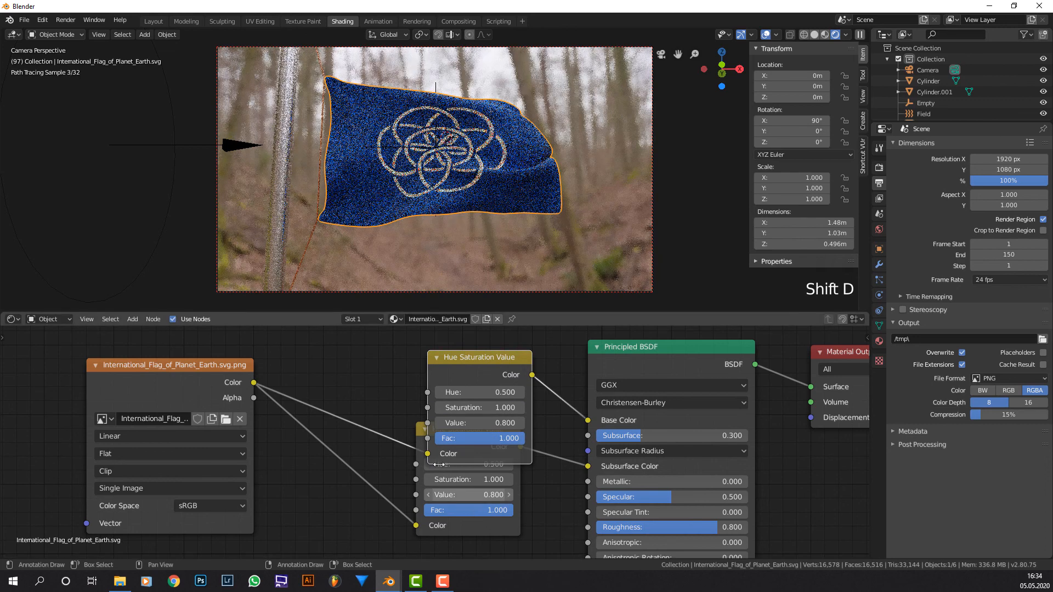
Step: Set the Saturation of the Hue Saturation Value node feeding Base Color to 0.8
left_click(437, 408)
type(".8")
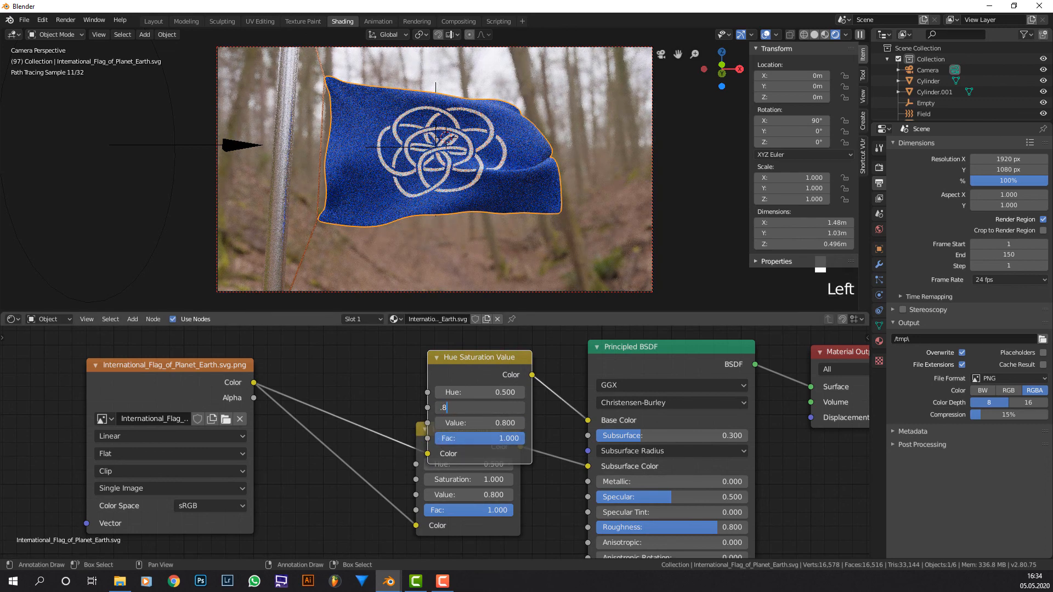
key("Return")
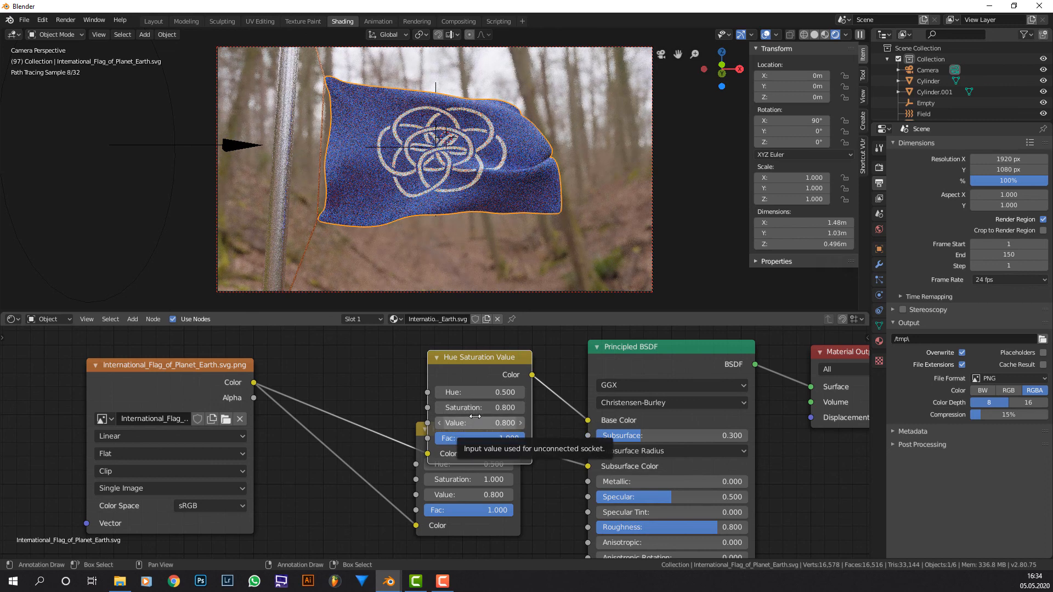
Step: Set the Saturation to 0.85 on both Hue Saturation Value nodes, for Subsurface Color and Base Color
left_click(419, 428)
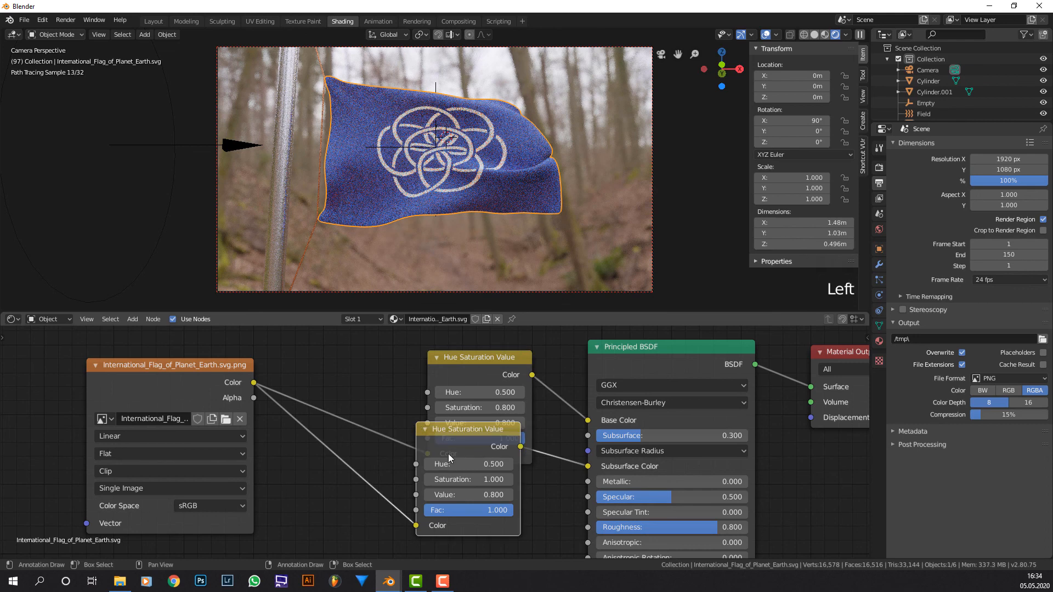
left_click(463, 480)
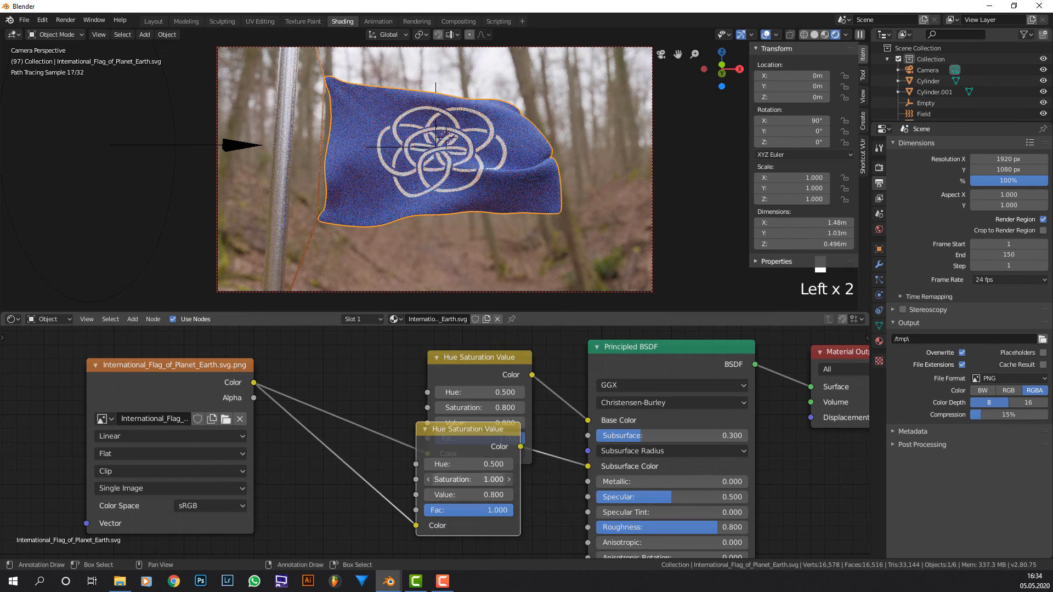
type(".")
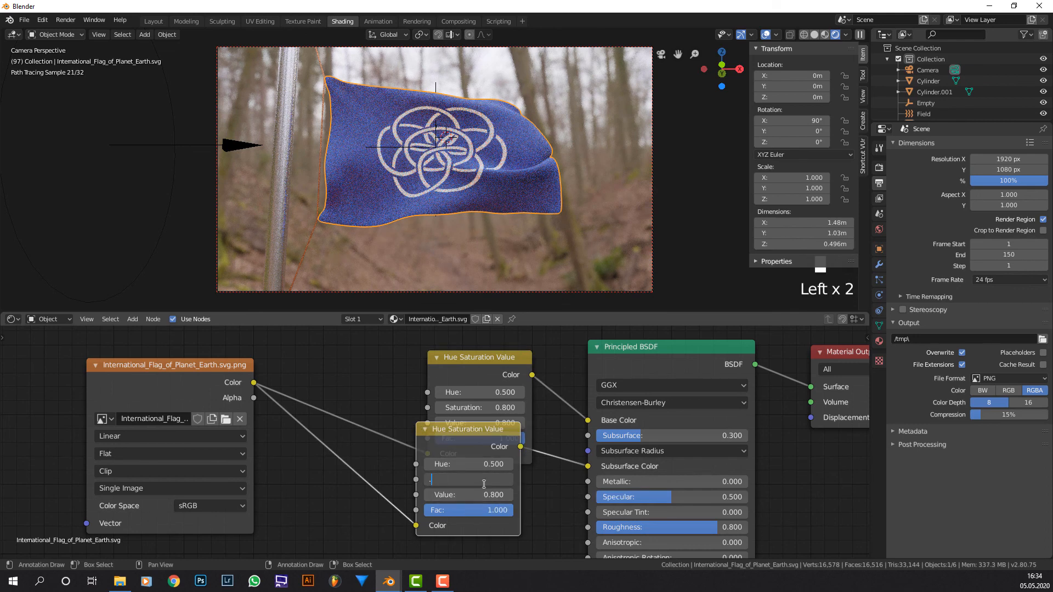
type("85")
key("Return")
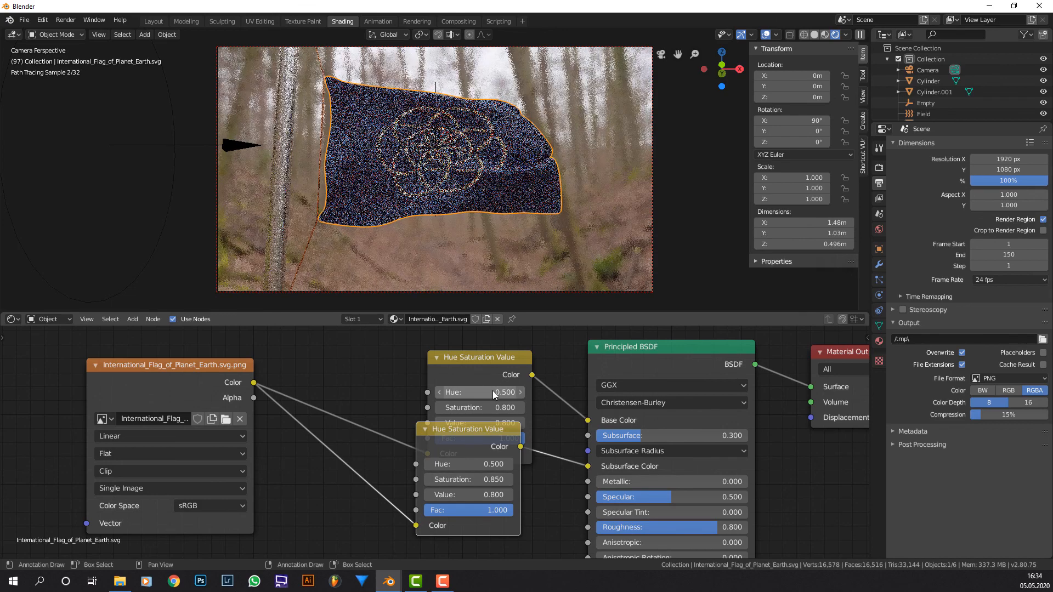
left_click(495, 407)
type(".85")
key("Return")
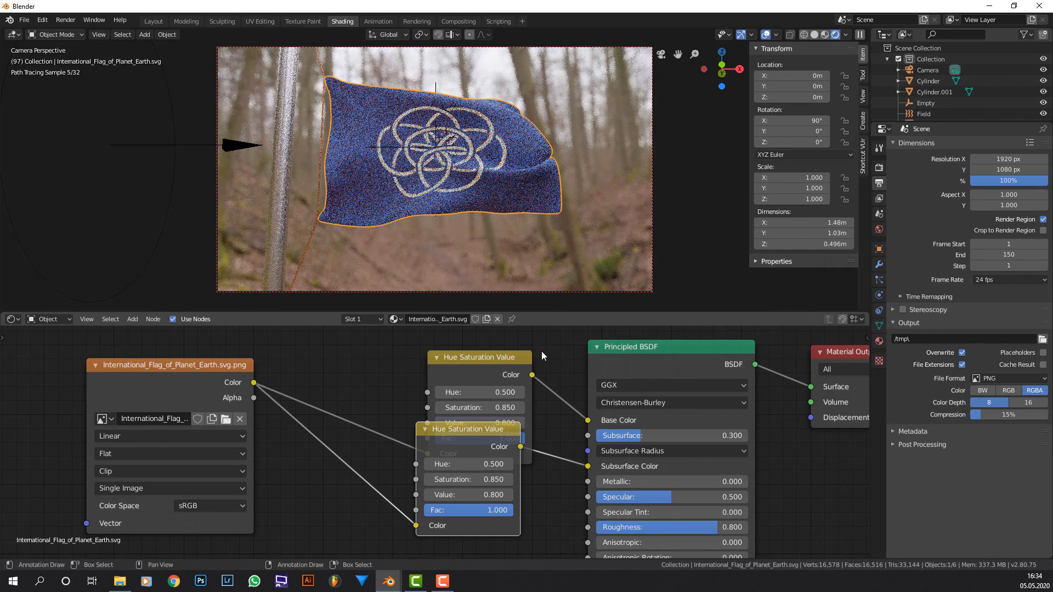
Step: Return the viewport to material preview and render the current frame in the Rendering workspace
left_click(825, 35)
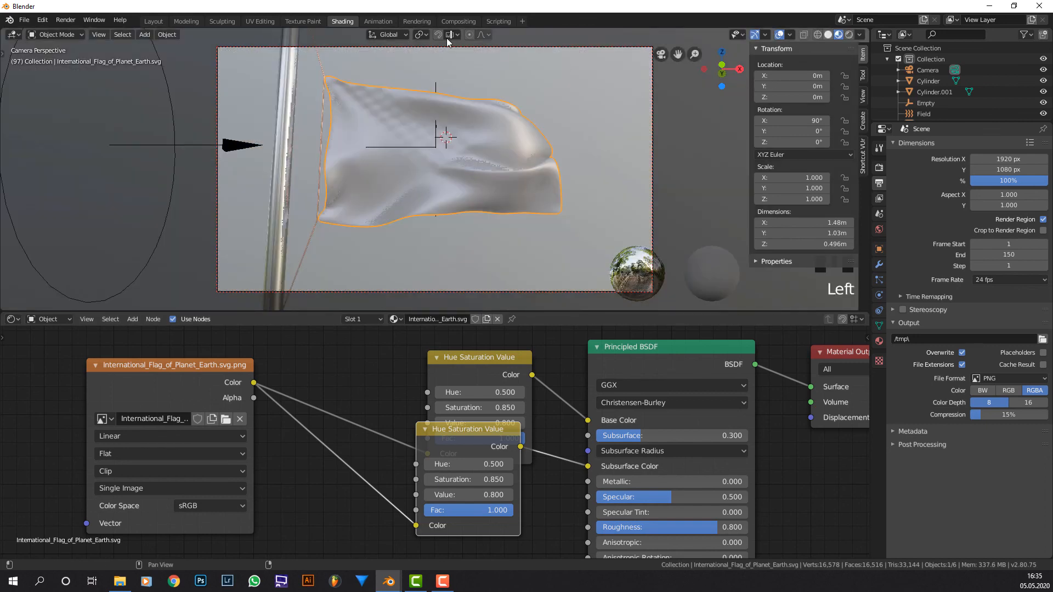
left_click(412, 21)
key("F12")
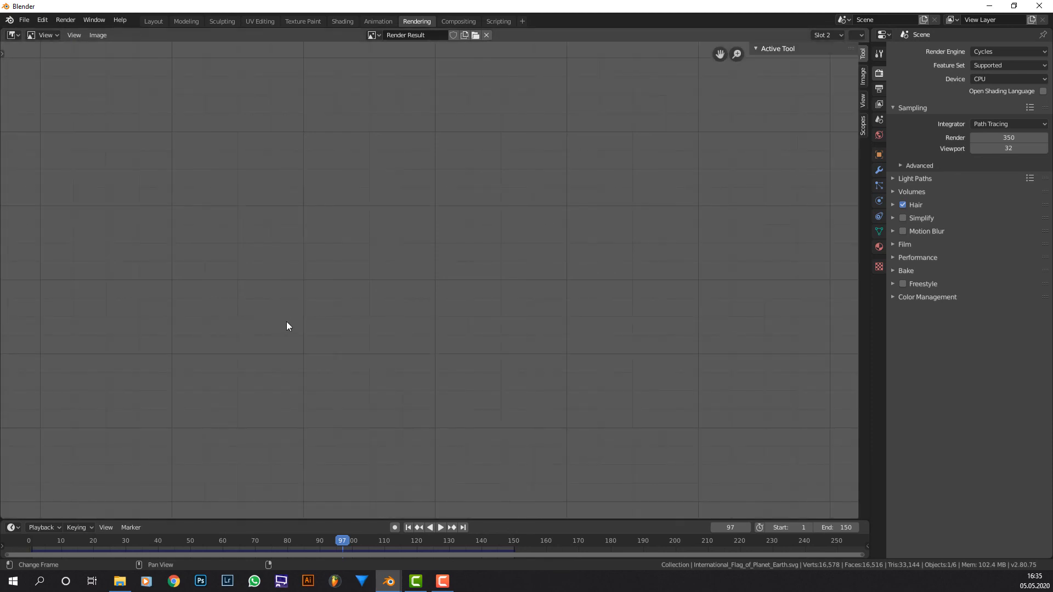
Step: Check the earlier render in Slot 1, return to Slot 2 and view the new render of frame 97 in full
key("j")
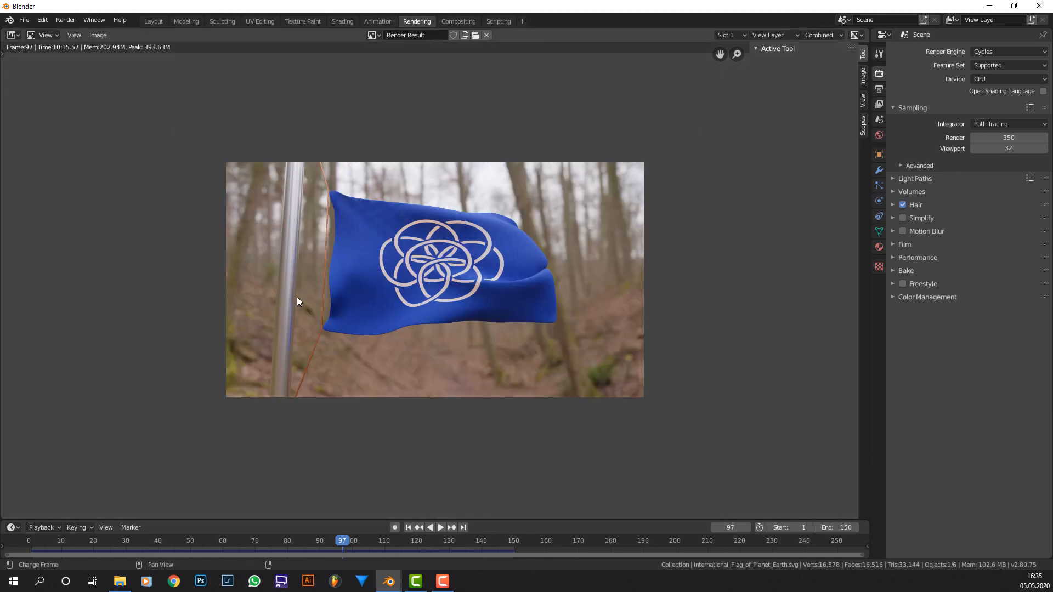
key("j")
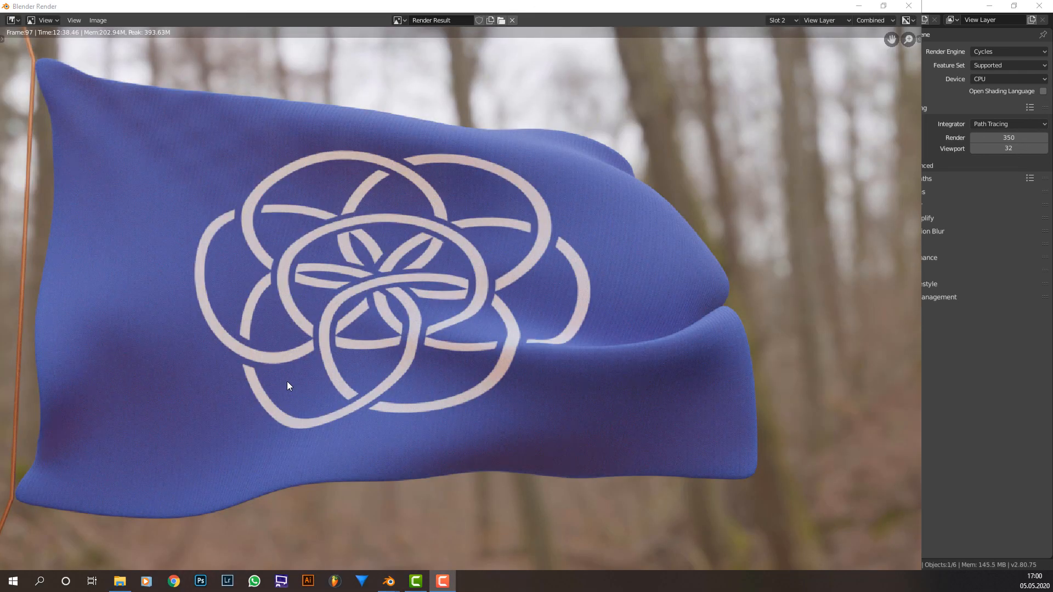
scroll(287, 386, "down", 3)
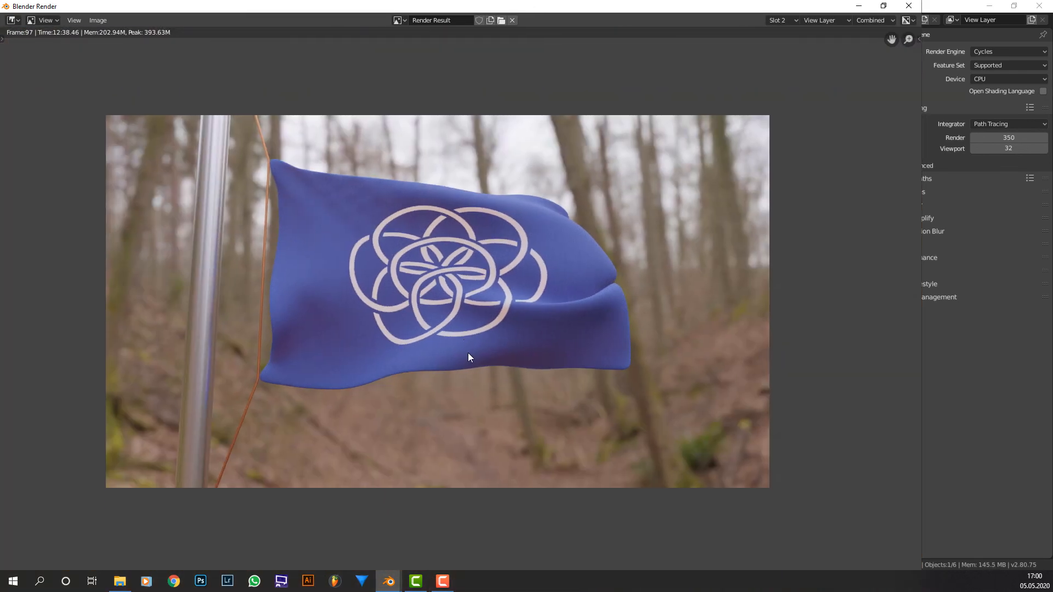
scroll(468, 357, "up", 1)
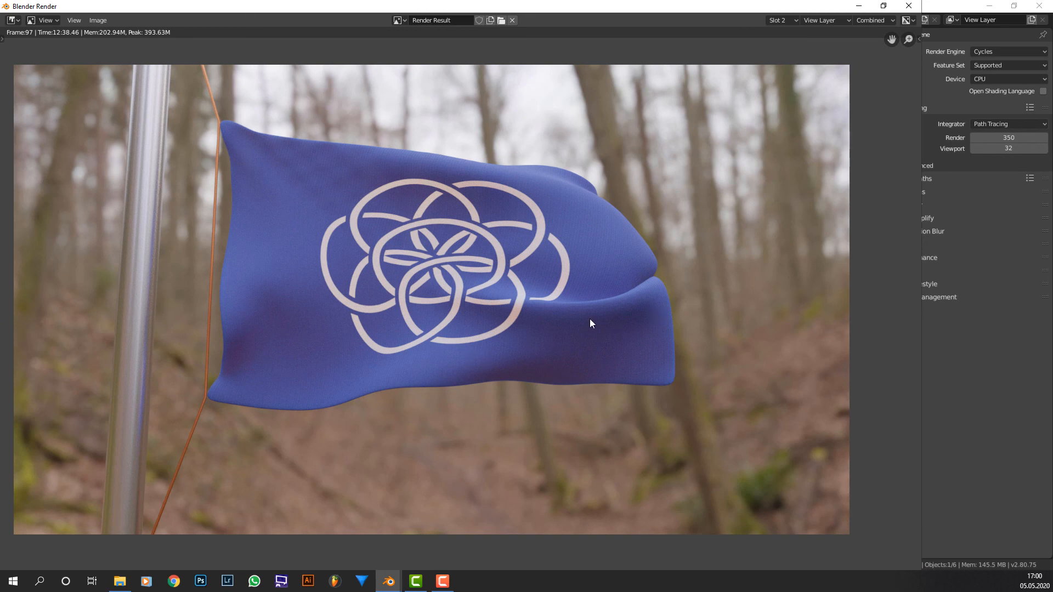
Step: Compare the flag's color and saturation between the renders in Slot 1 and Slot 2
key("j")
key("j")
key("j")
key("j")
key("j")
scroll(650, 302, "down", 1)
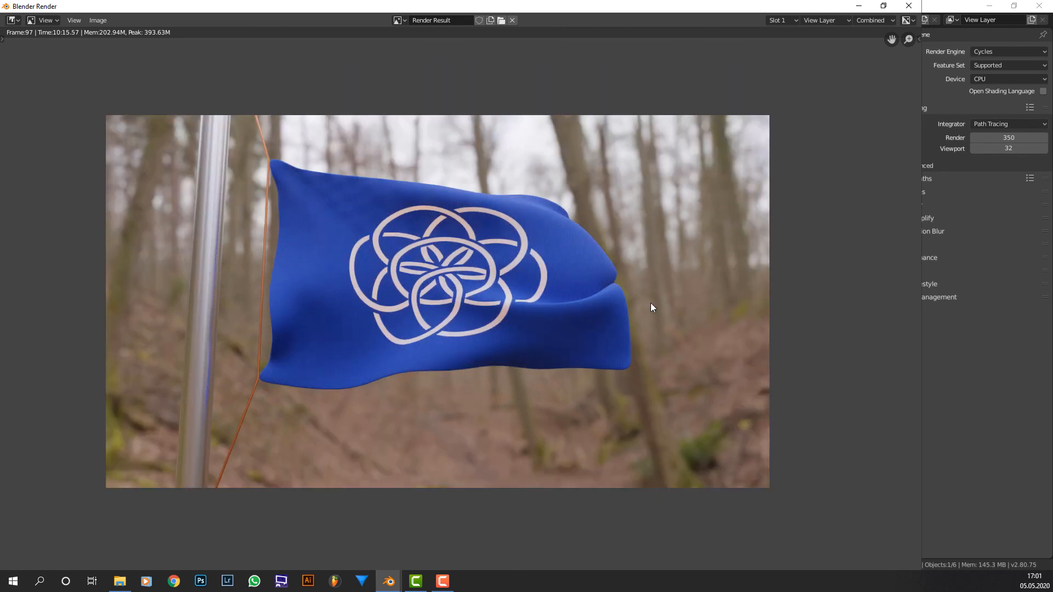
key("j")
scroll(655, 288, "up", 1)
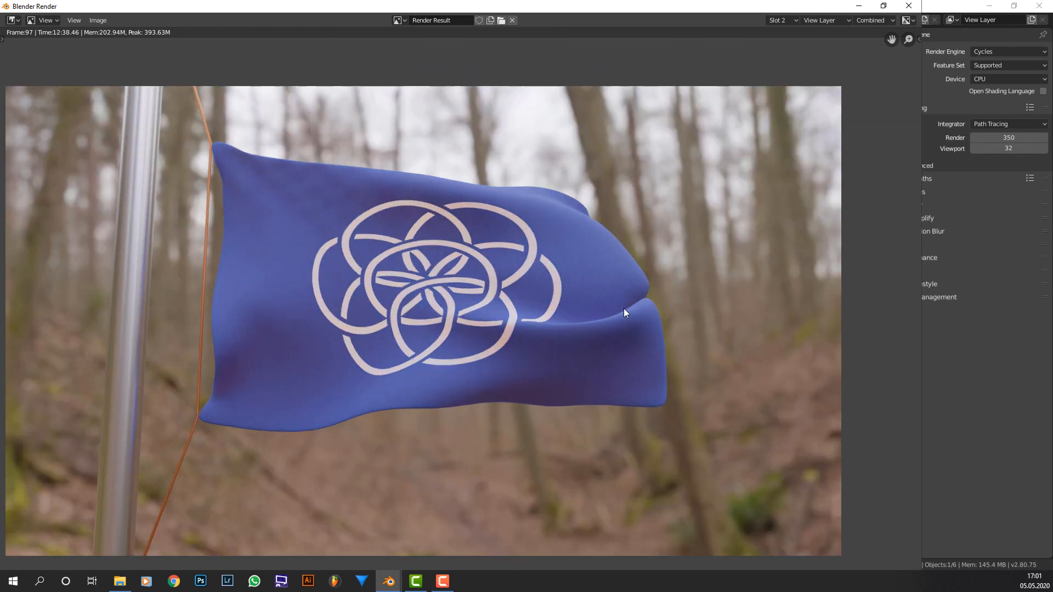
Step: Examine the Slot 2 flag's fabric shading up close, and check it against the Slot 1 render before returning to Slot 2
middle_click_drag(417, 281, 496, 314)
scroll(496, 320, "up", 2)
scroll(567, 331, "down", 1)
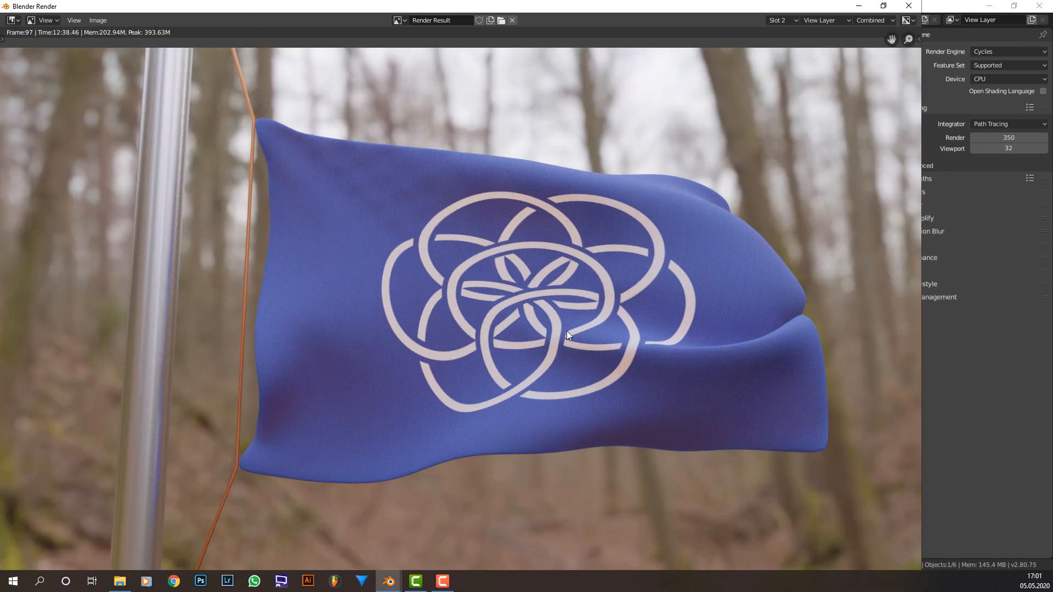
middle_click_drag(567, 330, 516, 316)
scroll(507, 331, "down", 1)
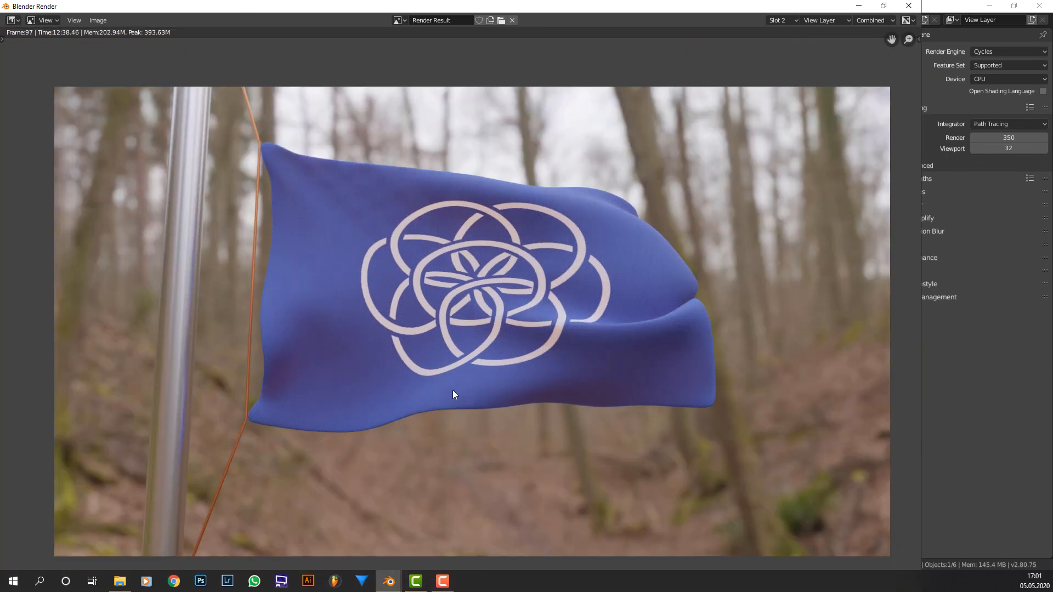
scroll(449, 387, "down", 1)
scroll(446, 377, "up", 1)
key("j")
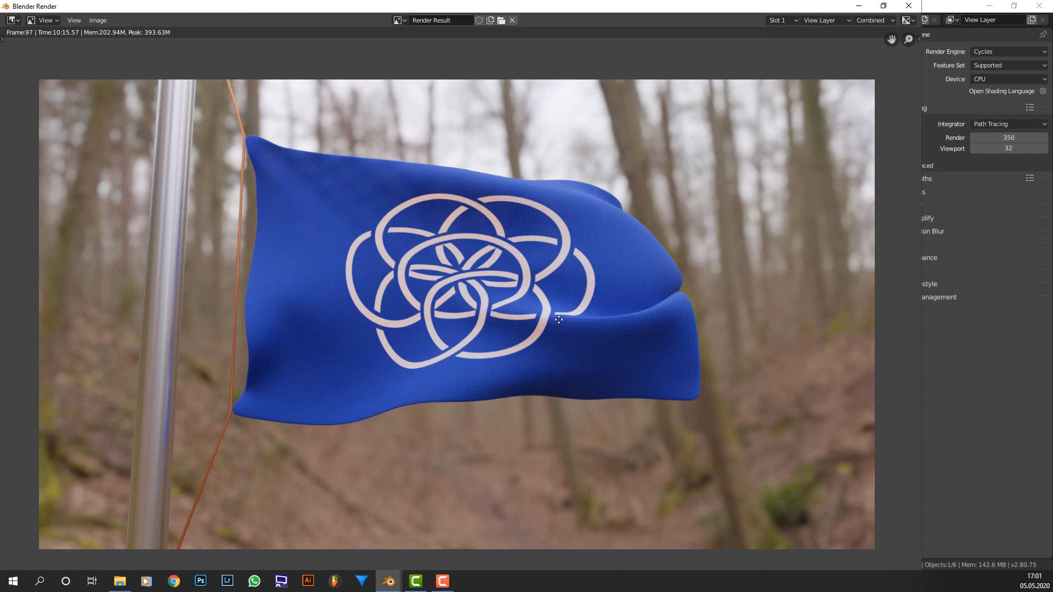
middle_click_drag(558, 320, 581, 318)
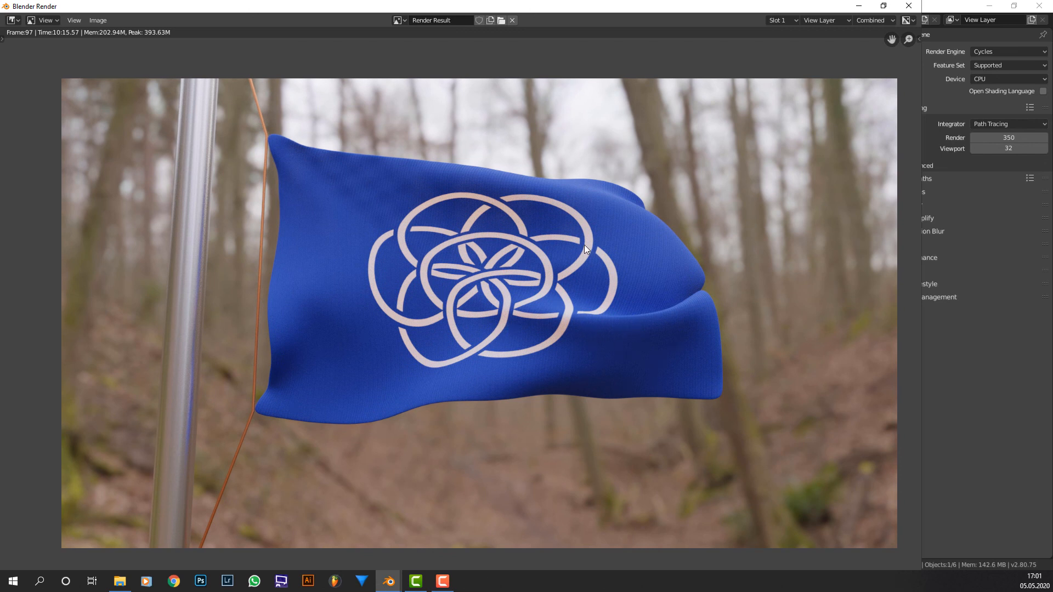
key("j")
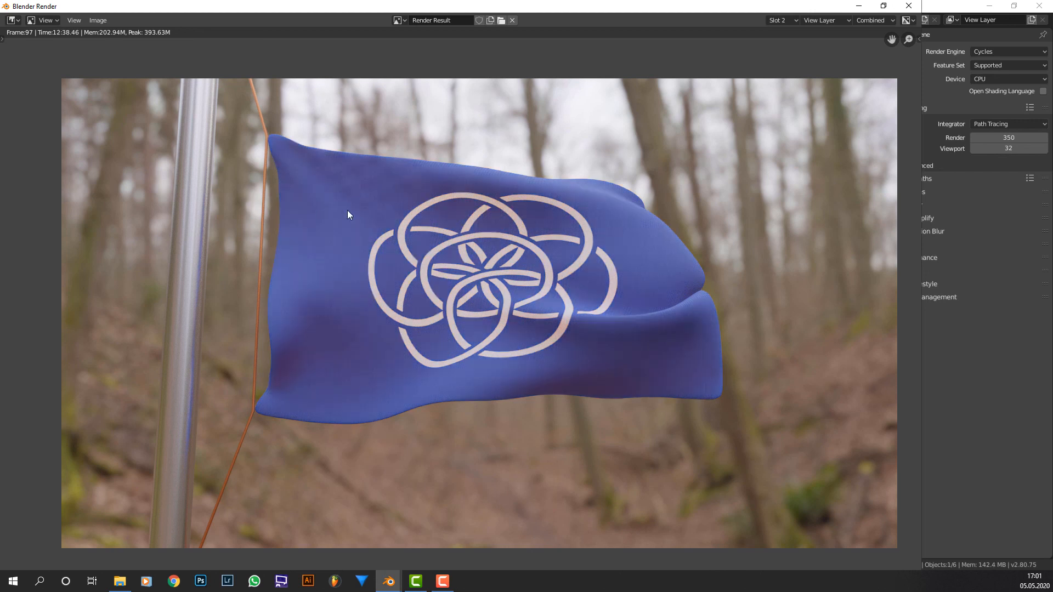